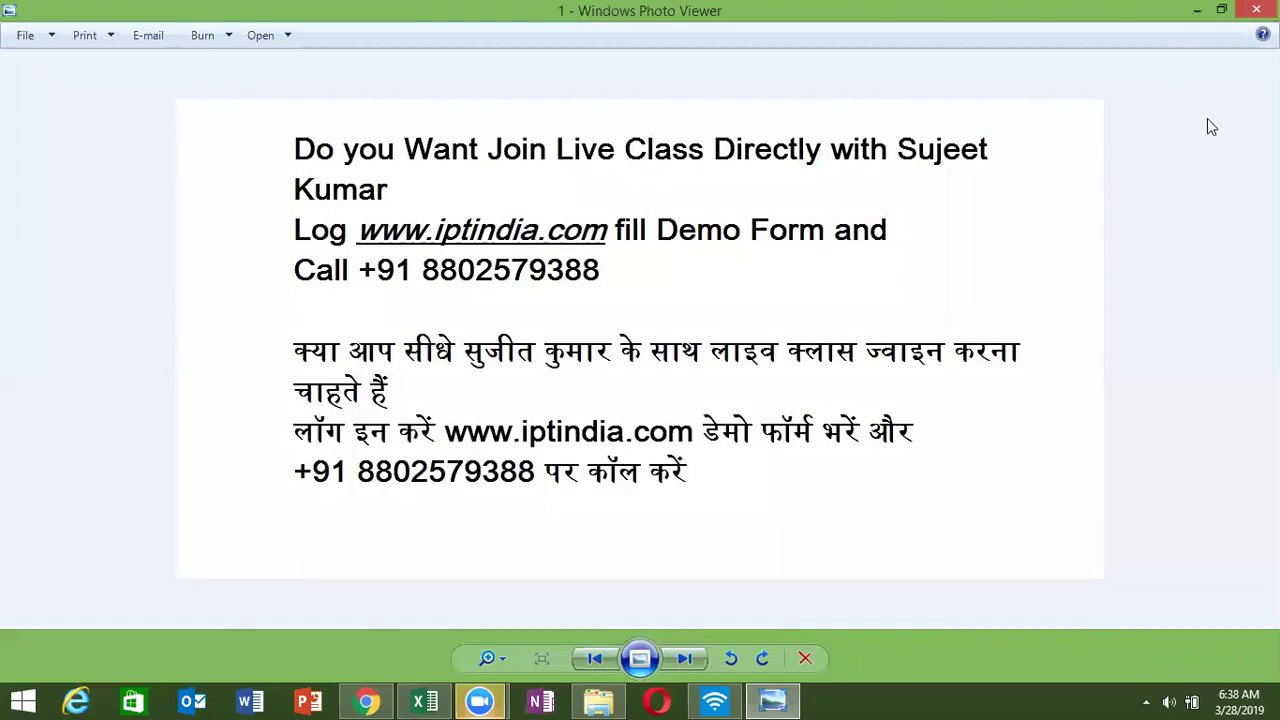
# Step: Advance to image 2, then close Photo Viewer and the Photo folder window
pyautogui.click(690, 660)
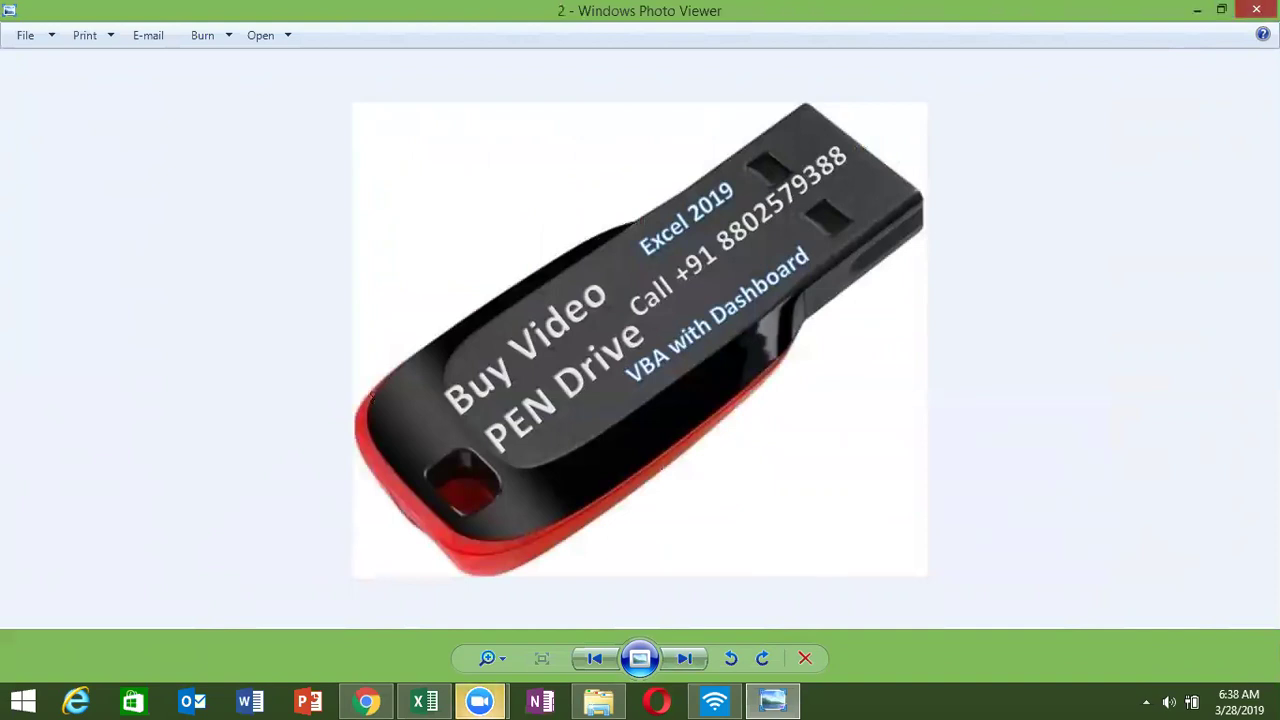
pyautogui.click(1256, 9)
pyautogui.click(1256, 9)
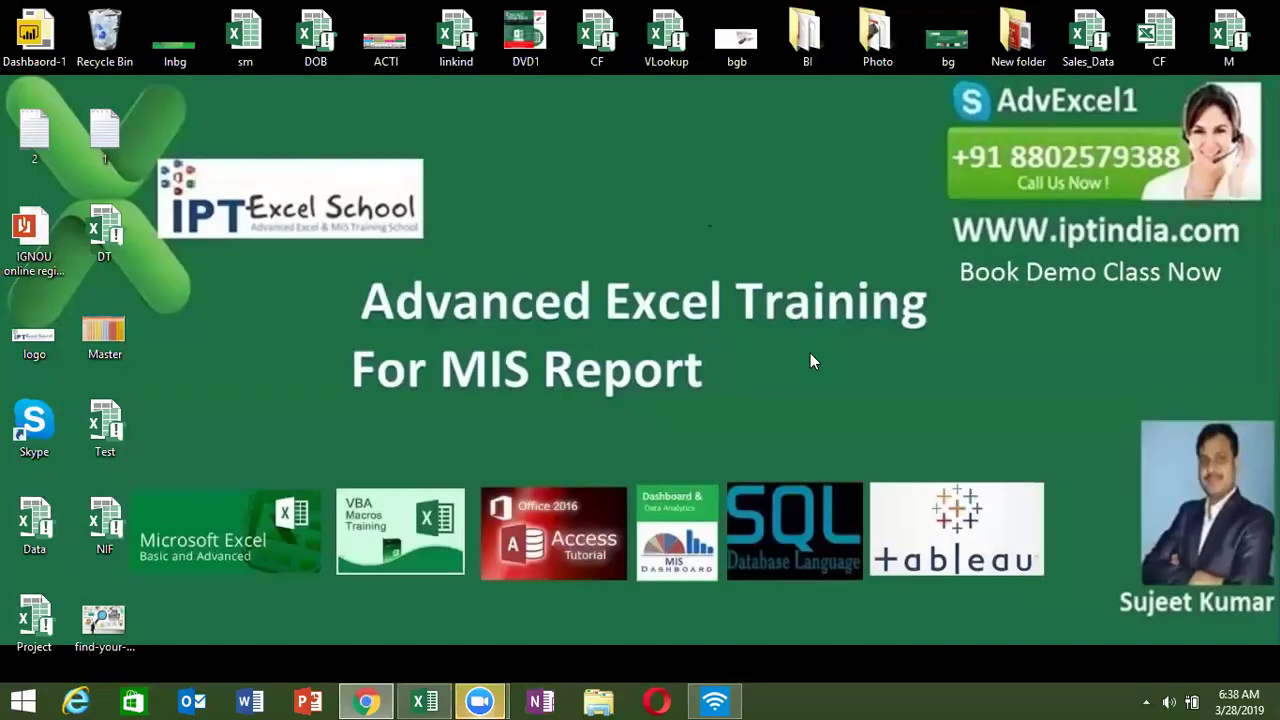
# Step: Refresh the desktop and bring the Book1 Excel window into focus
pyautogui.rightClick(716, 386)
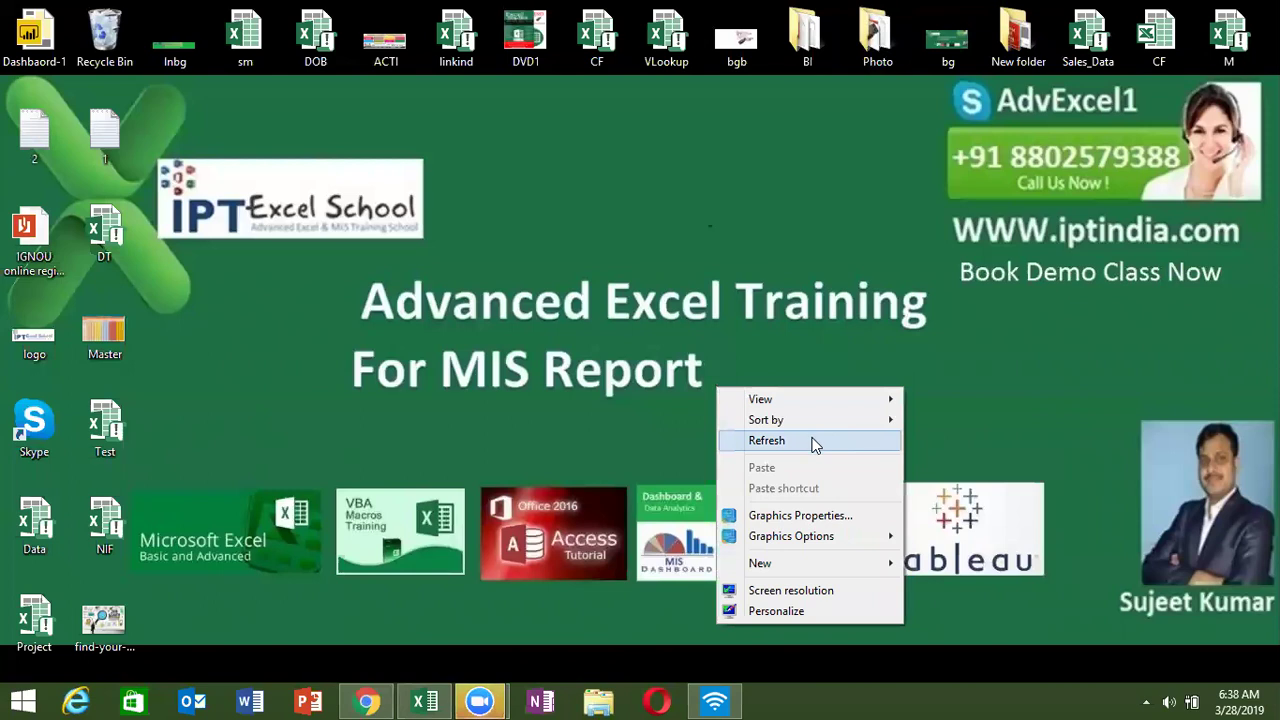
pyautogui.click(812, 437)
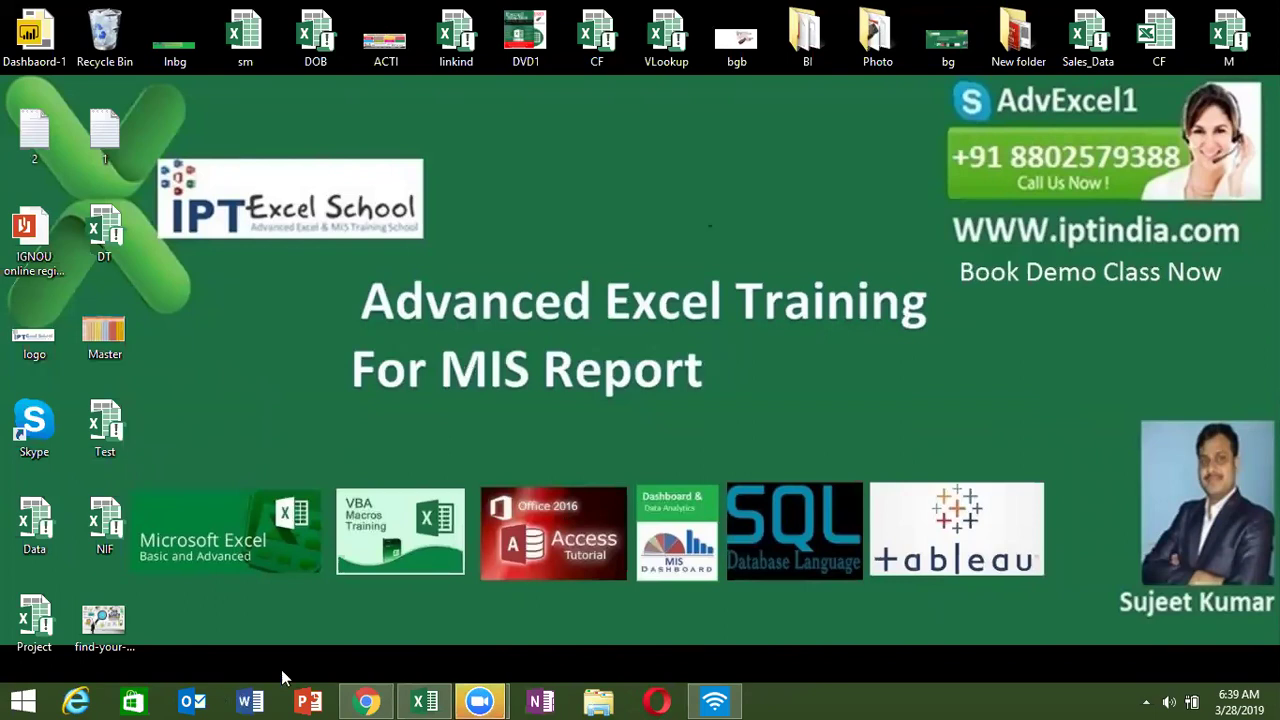
pyautogui.moveTo(425, 701)
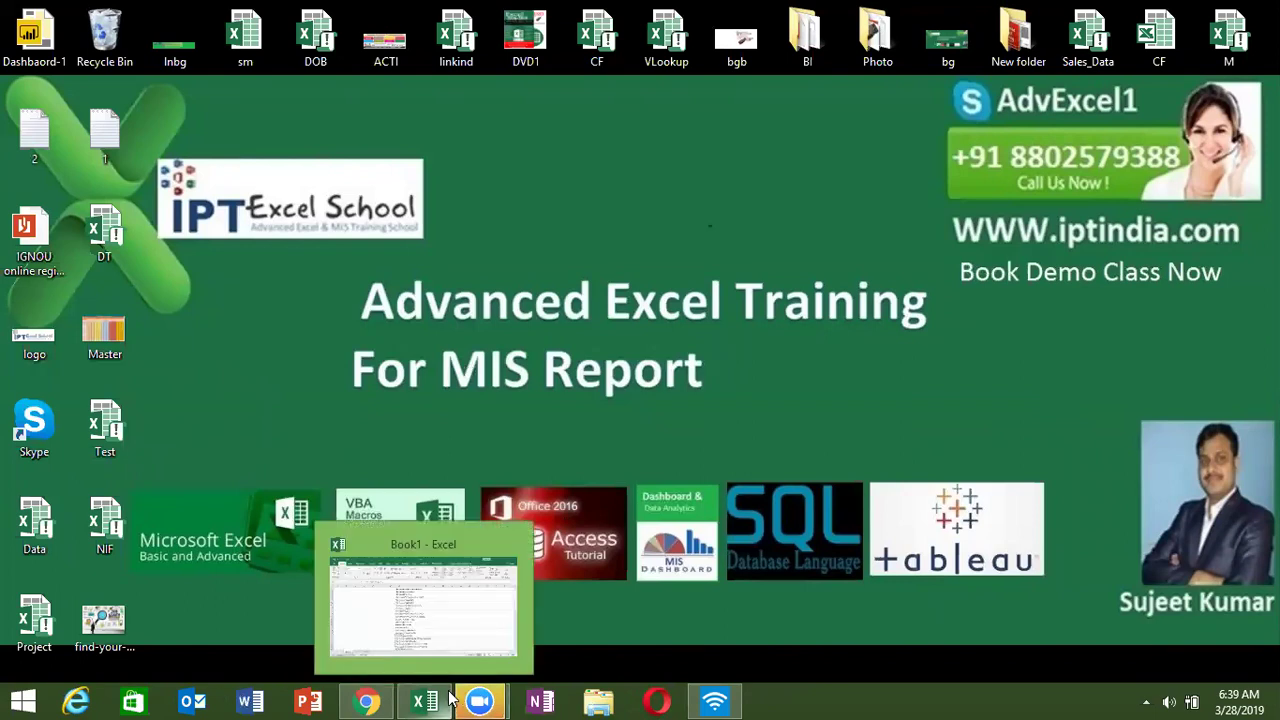
pyautogui.click(448, 698)
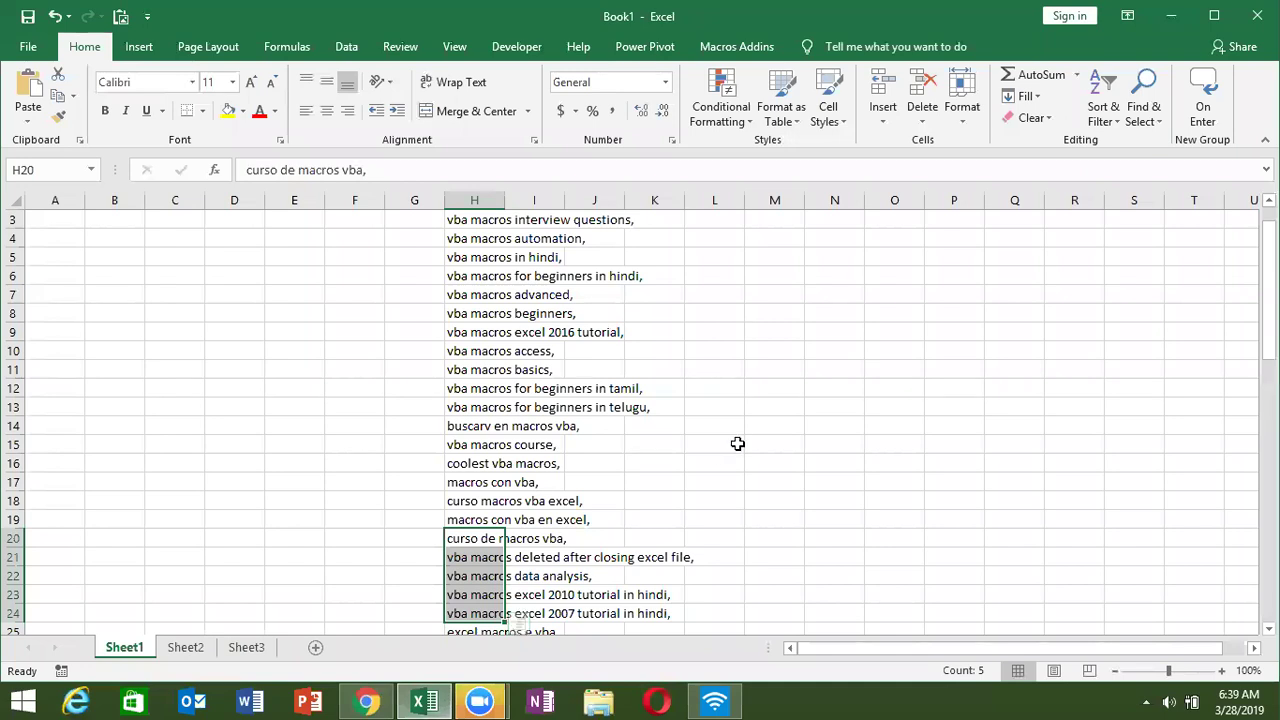
pyautogui.click(737, 444)
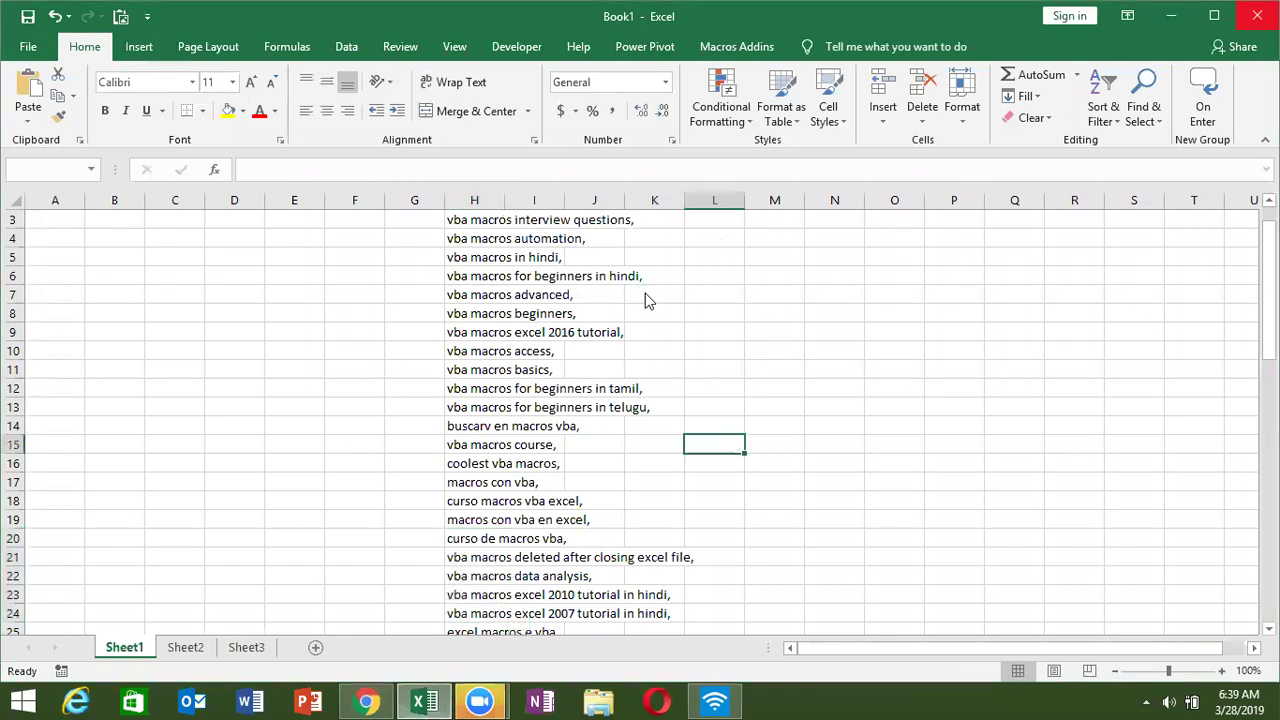
# Step: Close Book1 without saving, relaunch Excel, and bring Chrome to the front
pyautogui.click(630, 386)
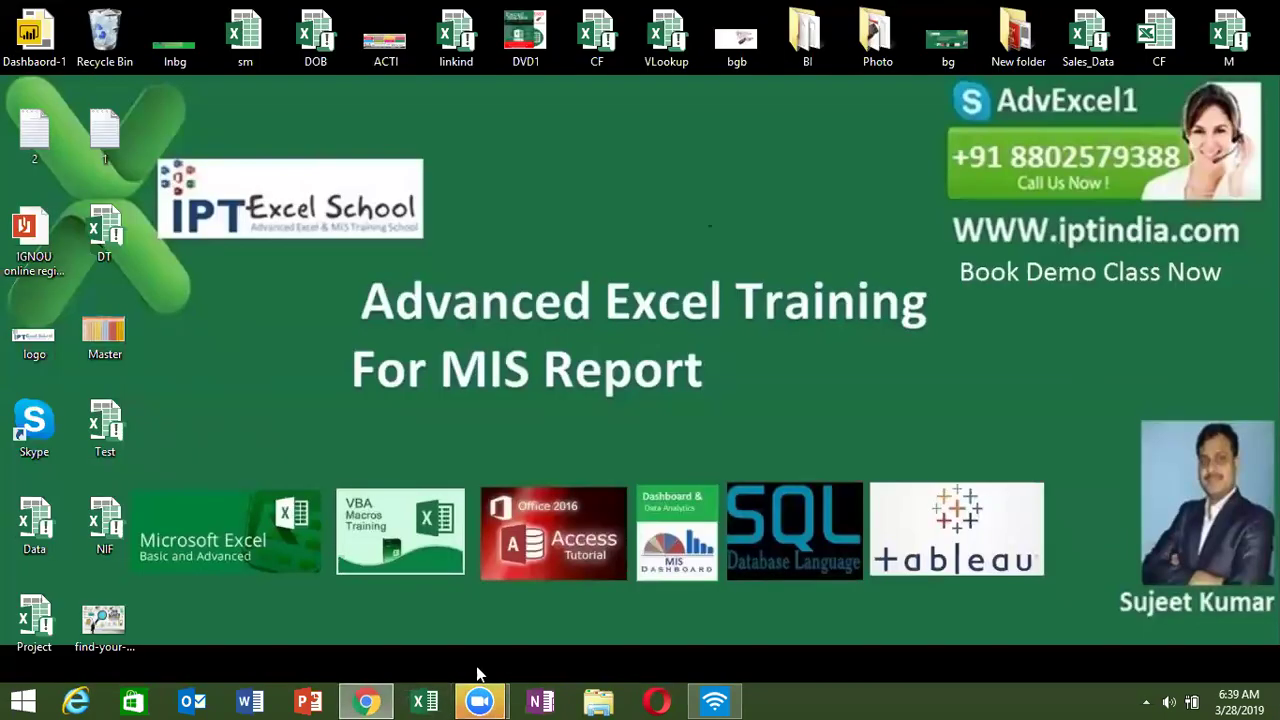
pyautogui.click(428, 699)
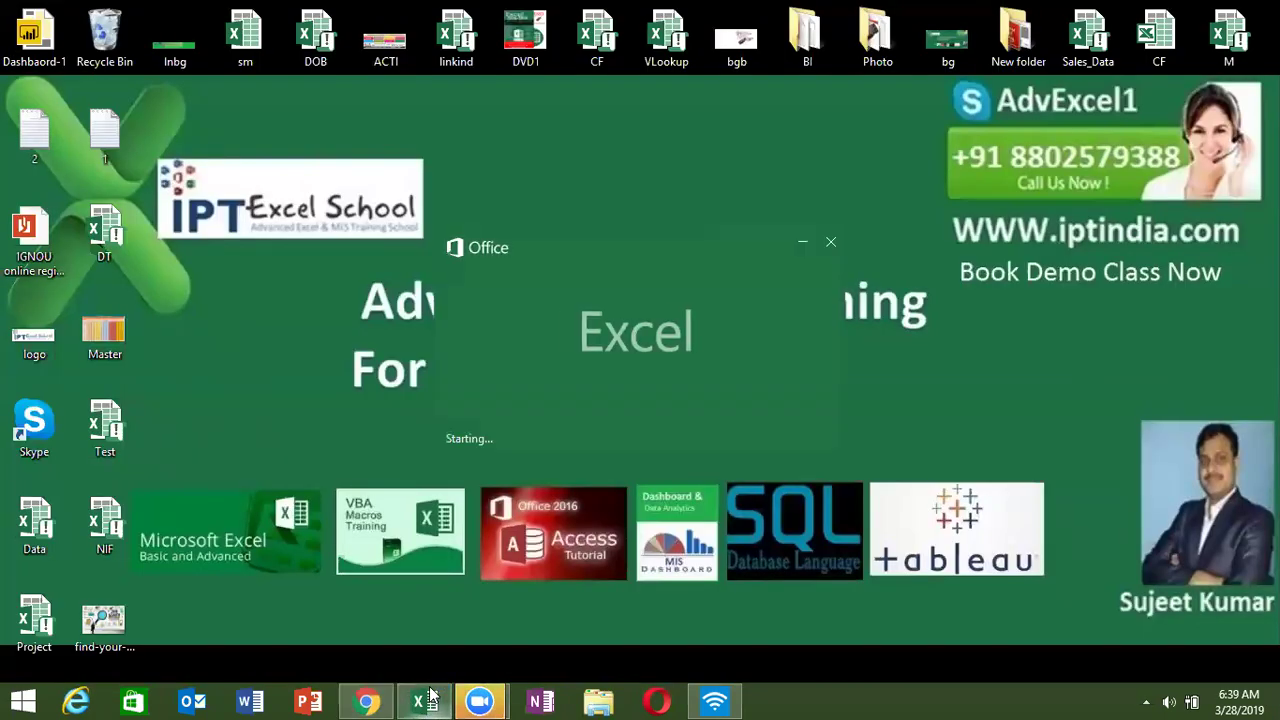
pyautogui.click(380, 700)
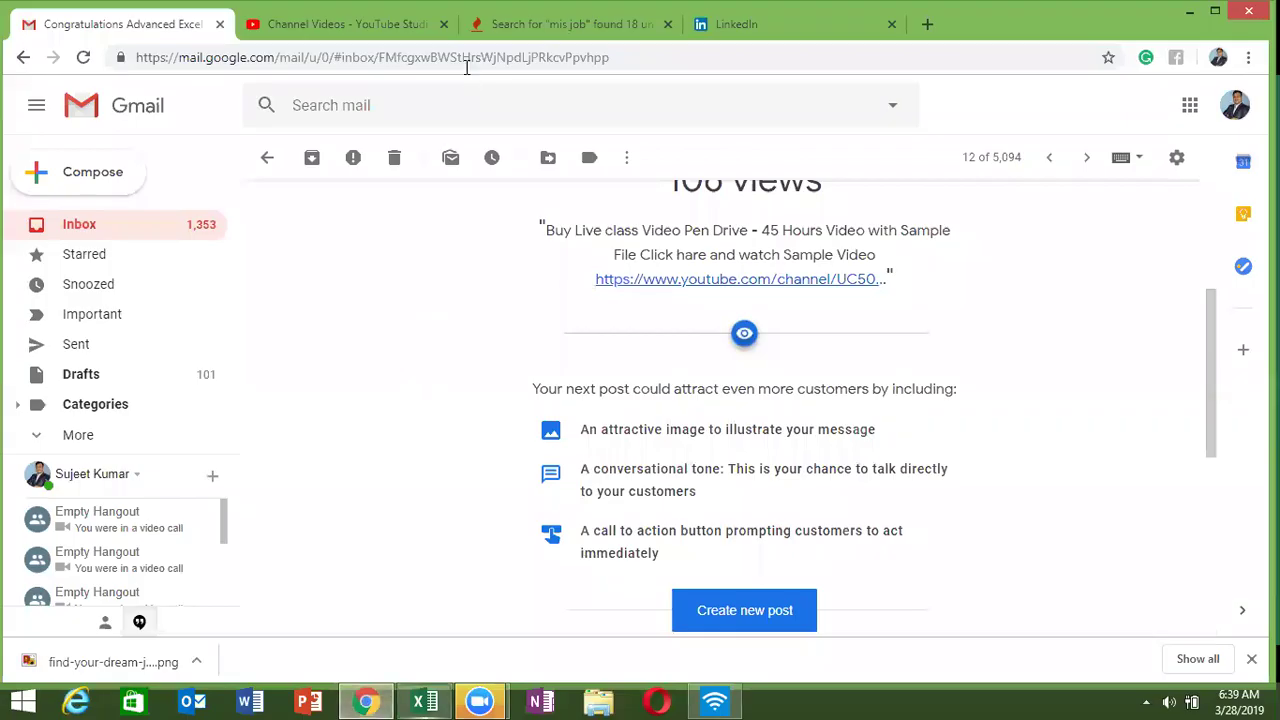
# Step: Load google.com in the keyword-tool tab
pyautogui.click(375, 33)
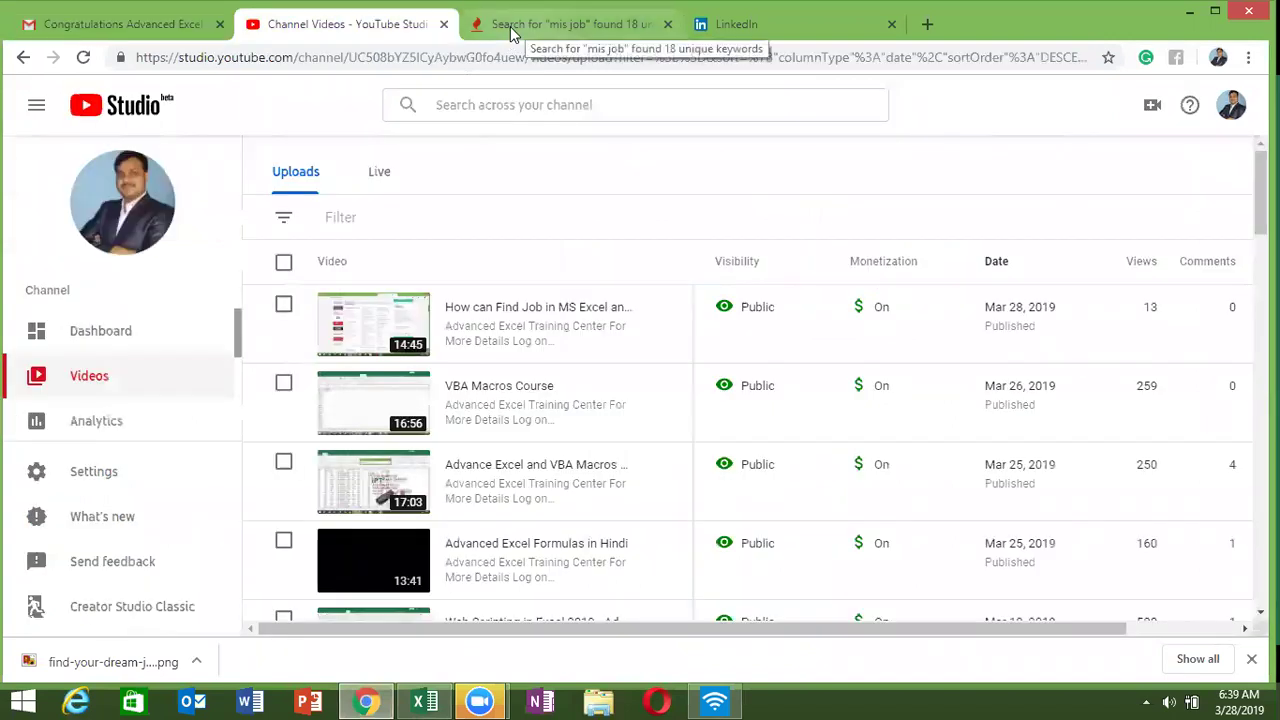
pyautogui.click(510, 26)
pyautogui.click(588, 57)
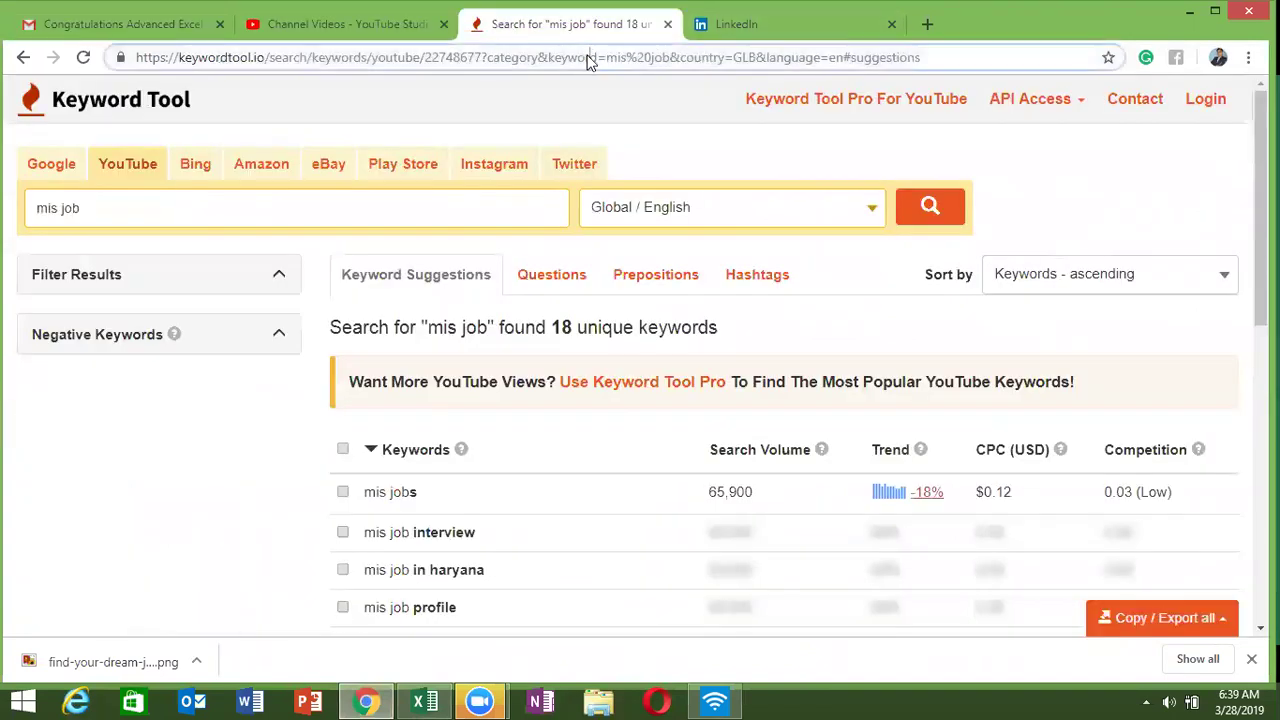
pyautogui.write('goo')
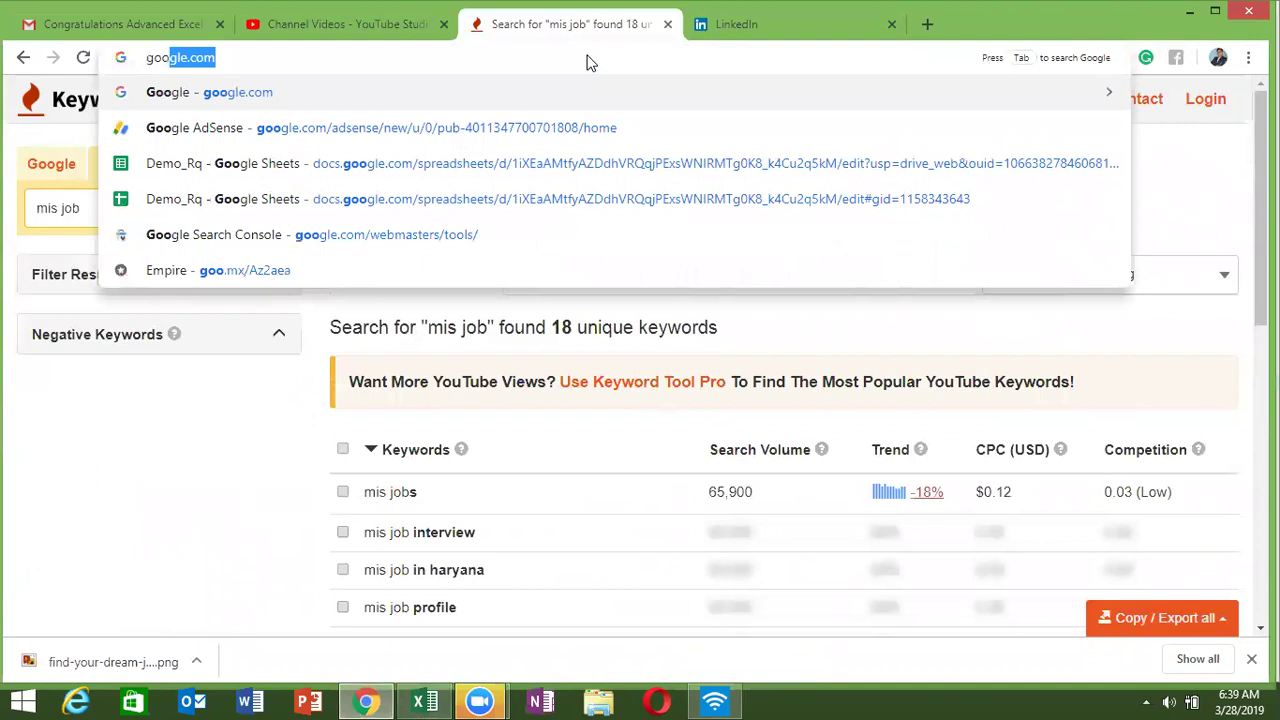
pyautogui.write('gle.com')
pyautogui.press('Return')
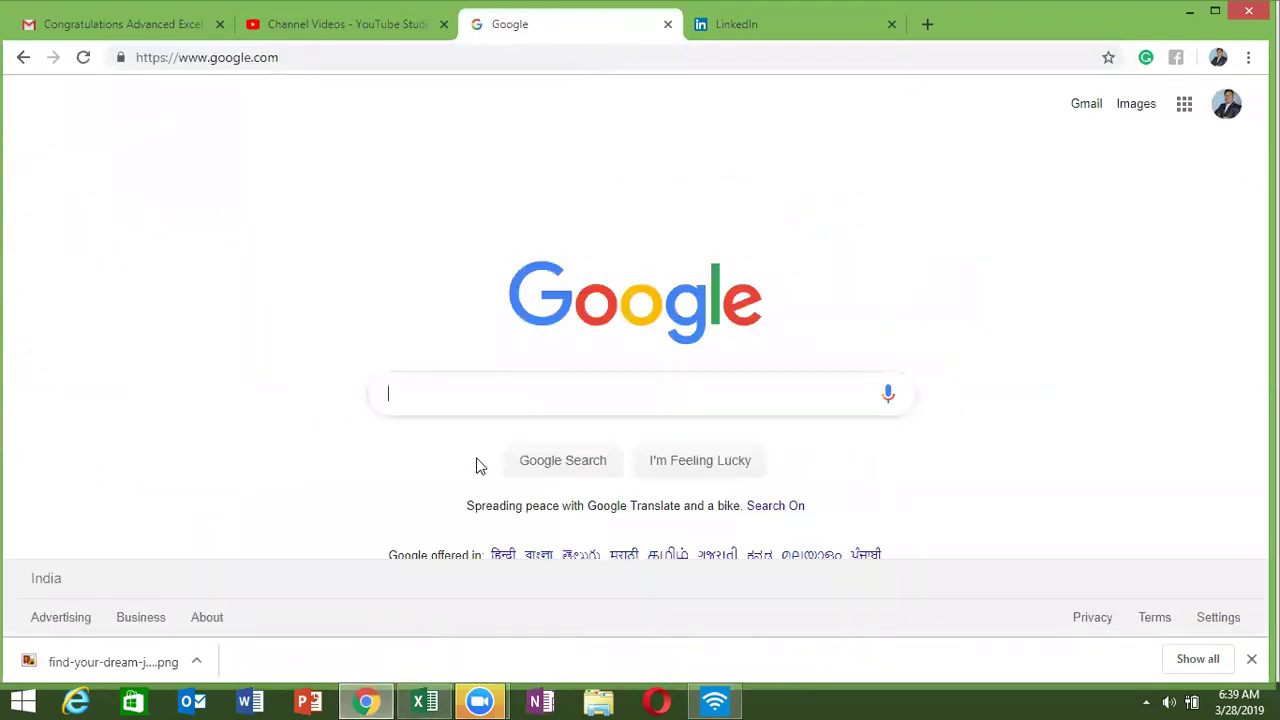
# Step: Search Google for 'vba function list' via the suggestion
pyautogui.write('exce')
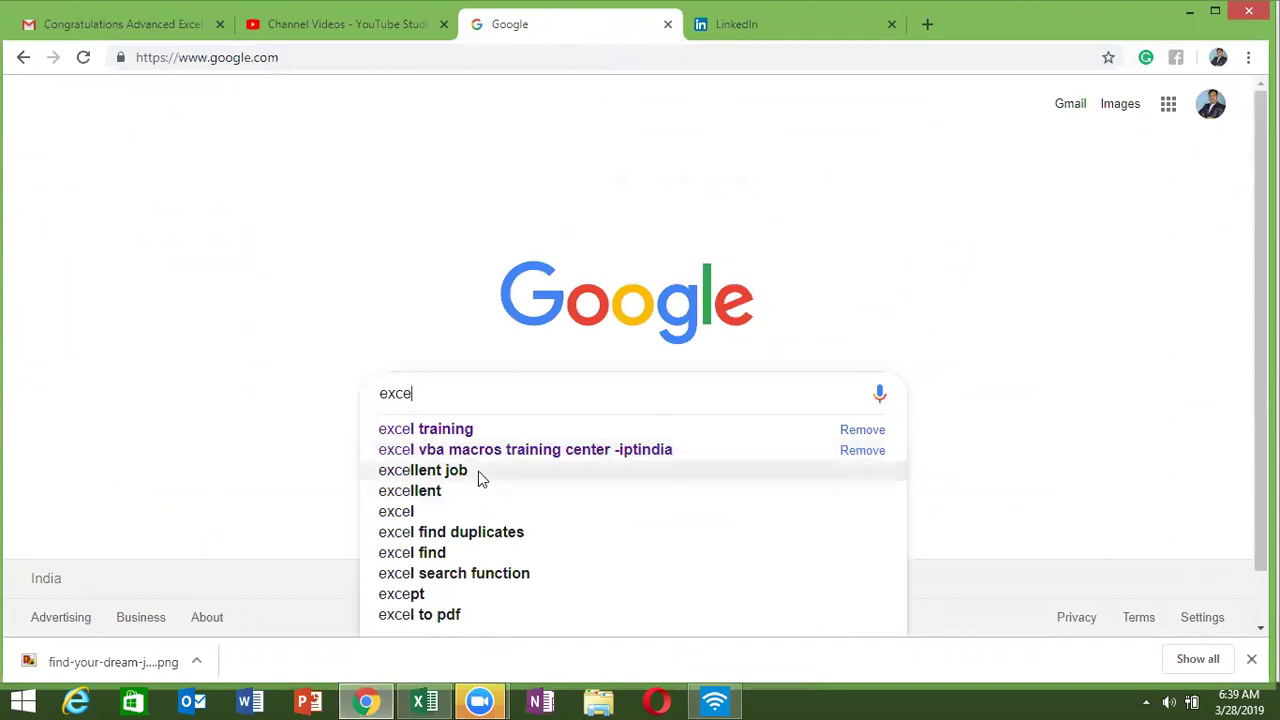
pyautogui.press('BackSpace')
pyautogui.press('BackSpace')
pyautogui.press('BackSpace')
pyautogui.press('BackSpace')
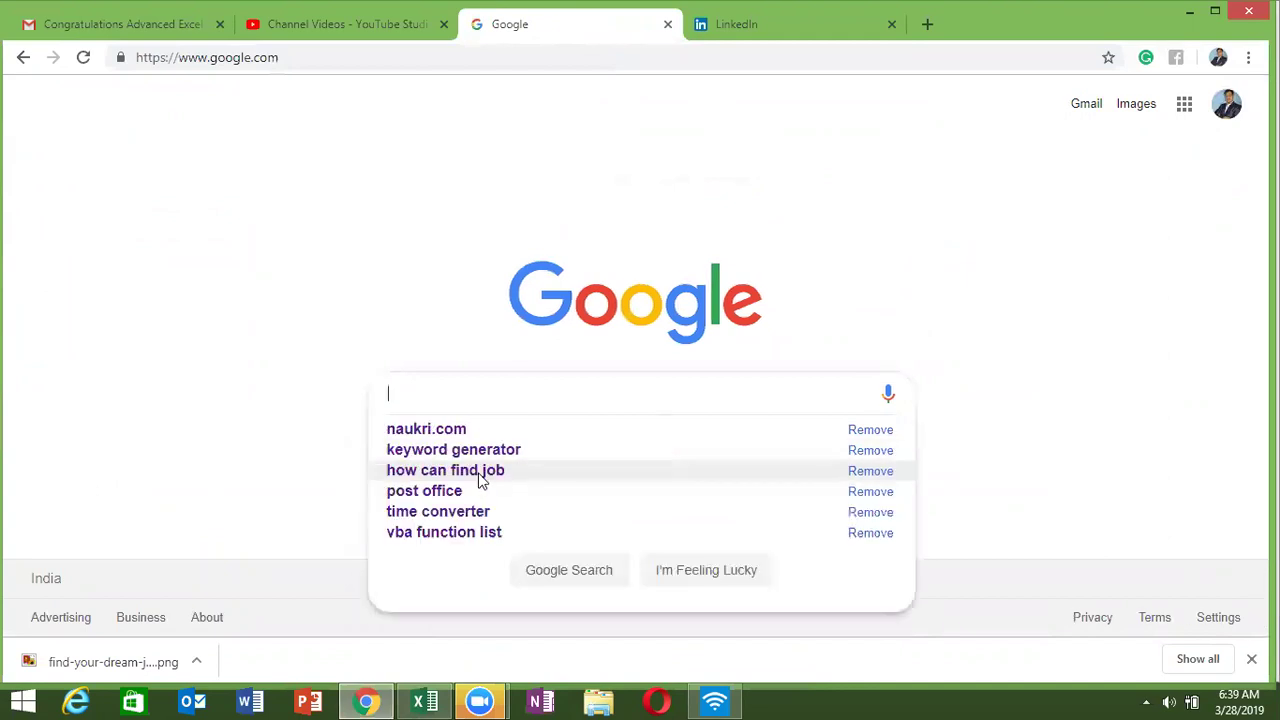
pyautogui.write('vba')
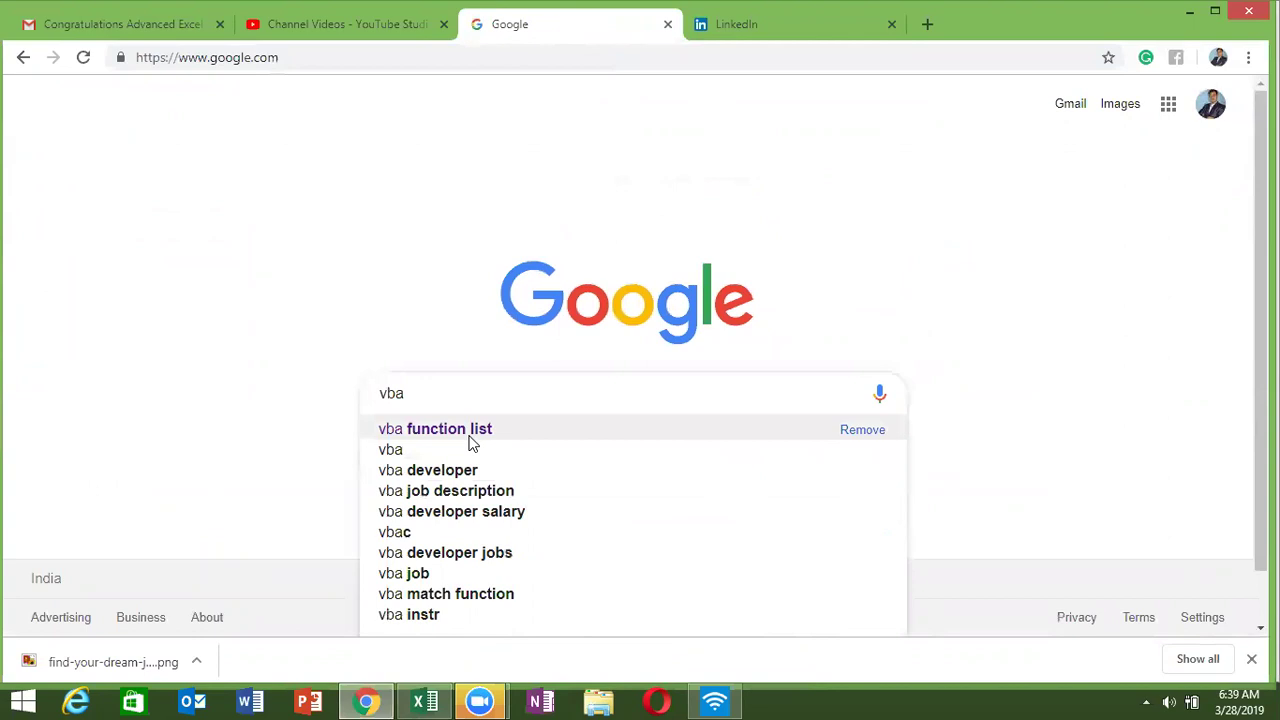
pyautogui.click(469, 437)
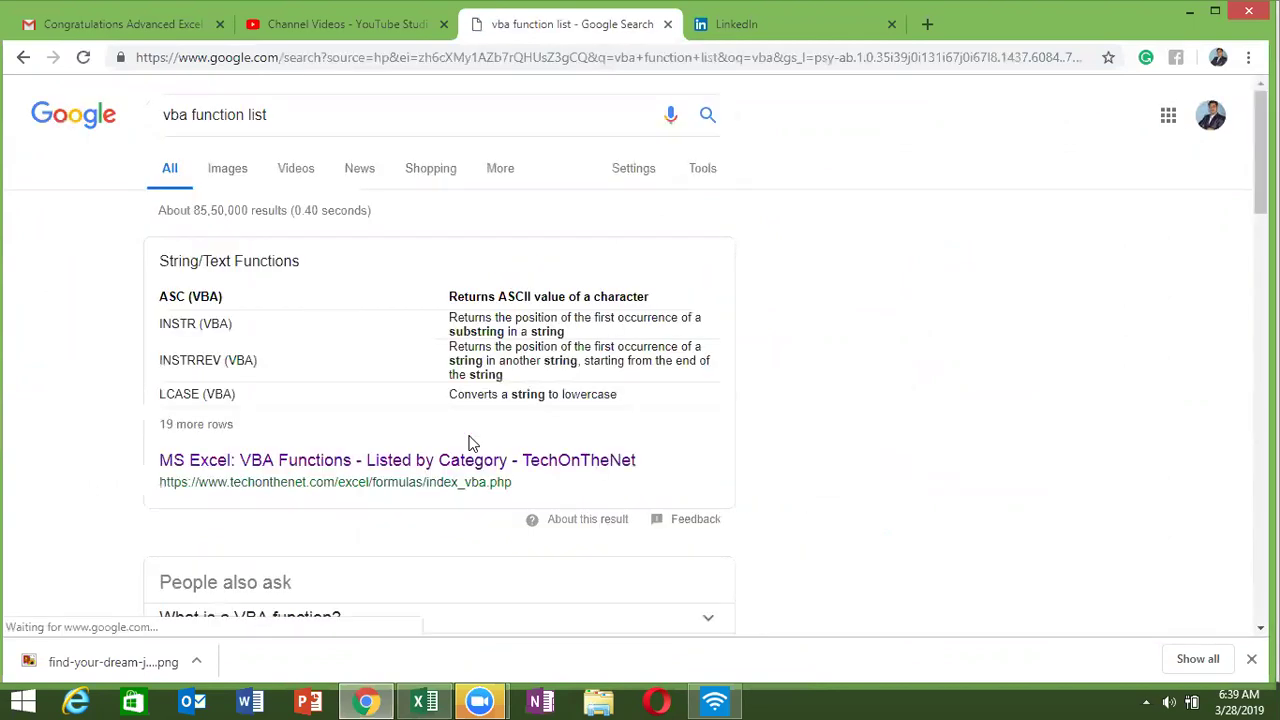
# Step: Open the TechOnTheNet VBA functions result in a new tab and switch to it
pyautogui.scroll(-2, 472, 443)
pyautogui.rightClick(462, 362)
pyautogui.click(495, 370)
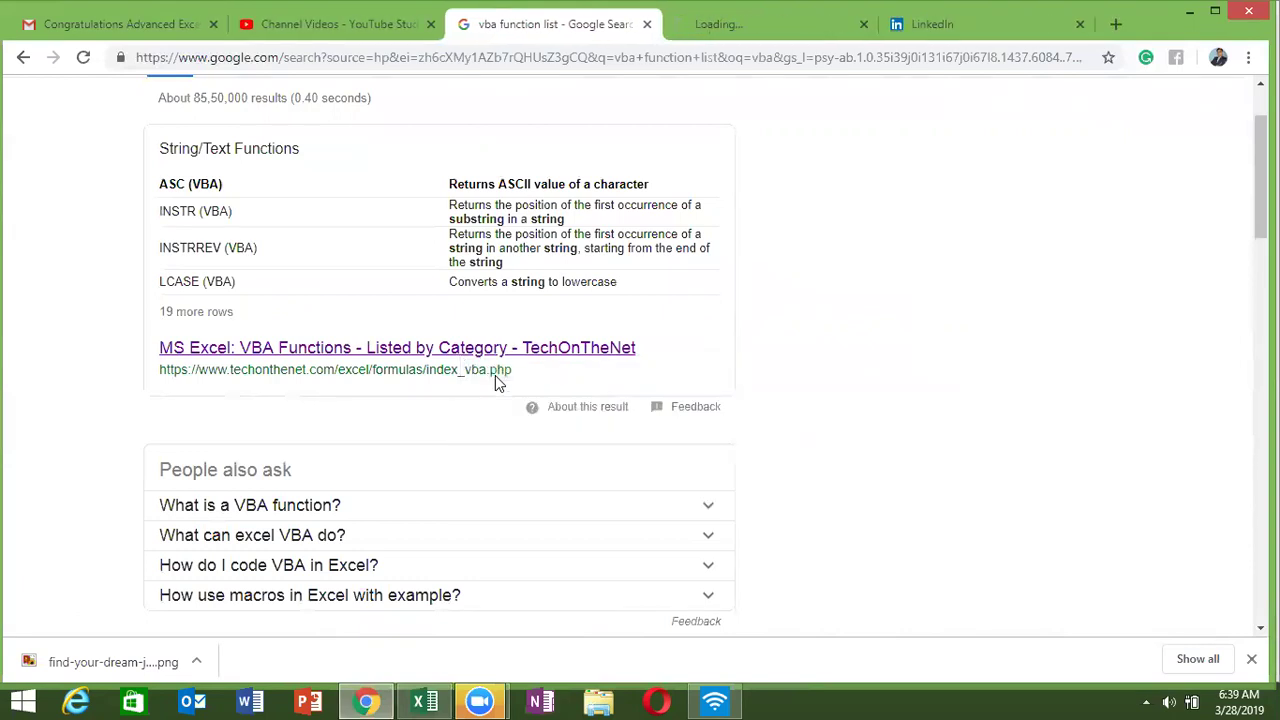
pyautogui.click(699, 34)
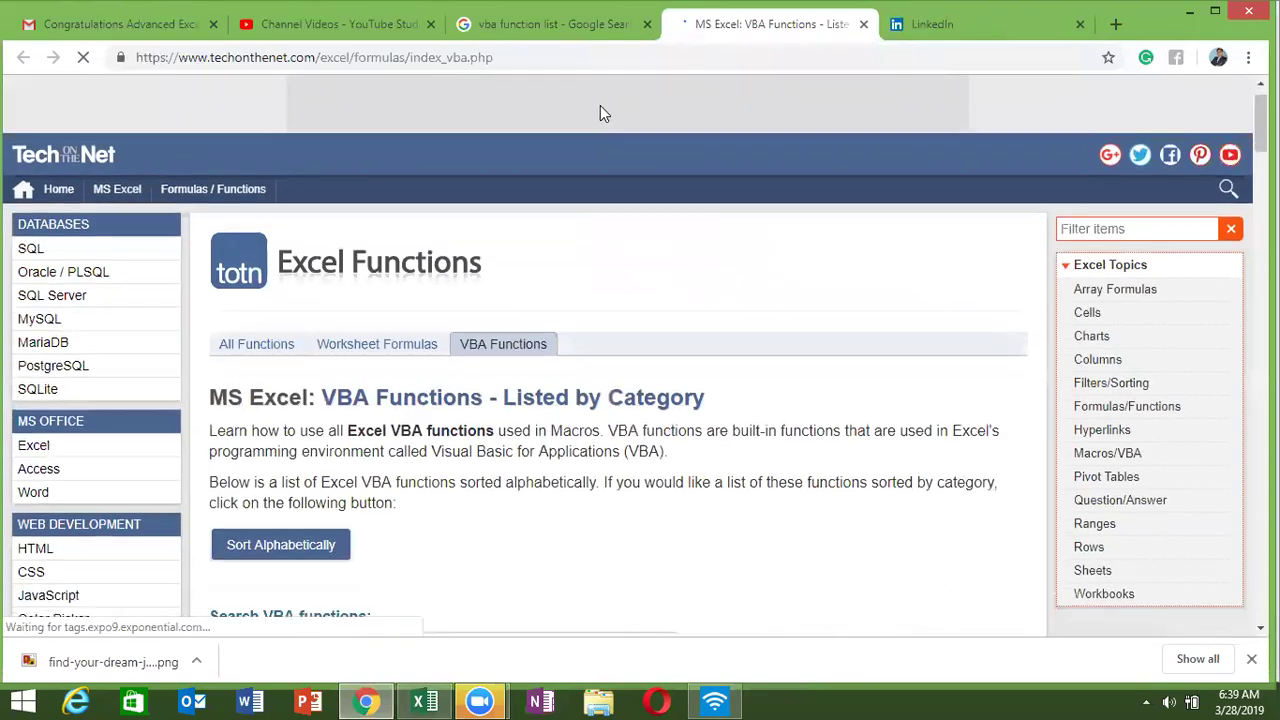
# Step: Scroll through the String/Text Functions list and highlight the ASC function name
pyautogui.scroll(-3, 600, 105)
pyautogui.scroll(-3, 600, 113)
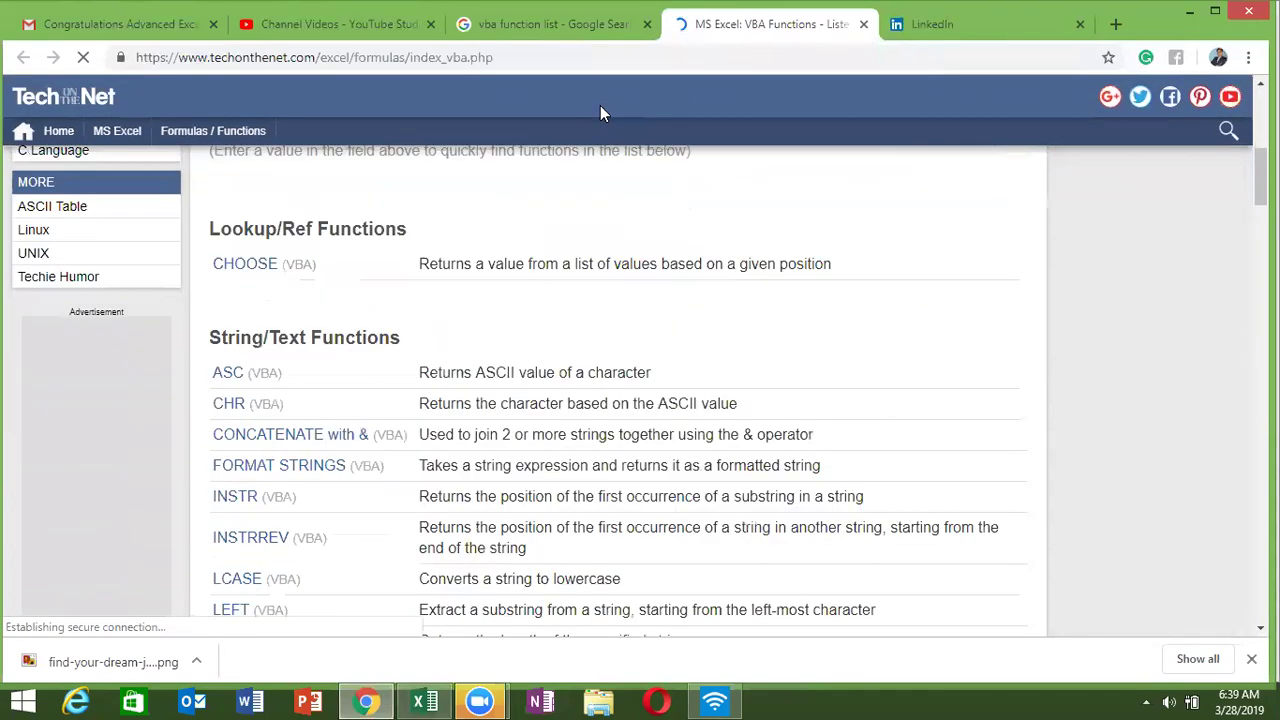
pyautogui.scroll(-1, 600, 113)
pyautogui.scroll(-1, 600, 113)
pyautogui.scroll(-1, 600, 113)
pyautogui.scroll(-1, 600, 113)
pyautogui.scroll(-1, 600, 113)
pyautogui.scroll(-1, 600, 113)
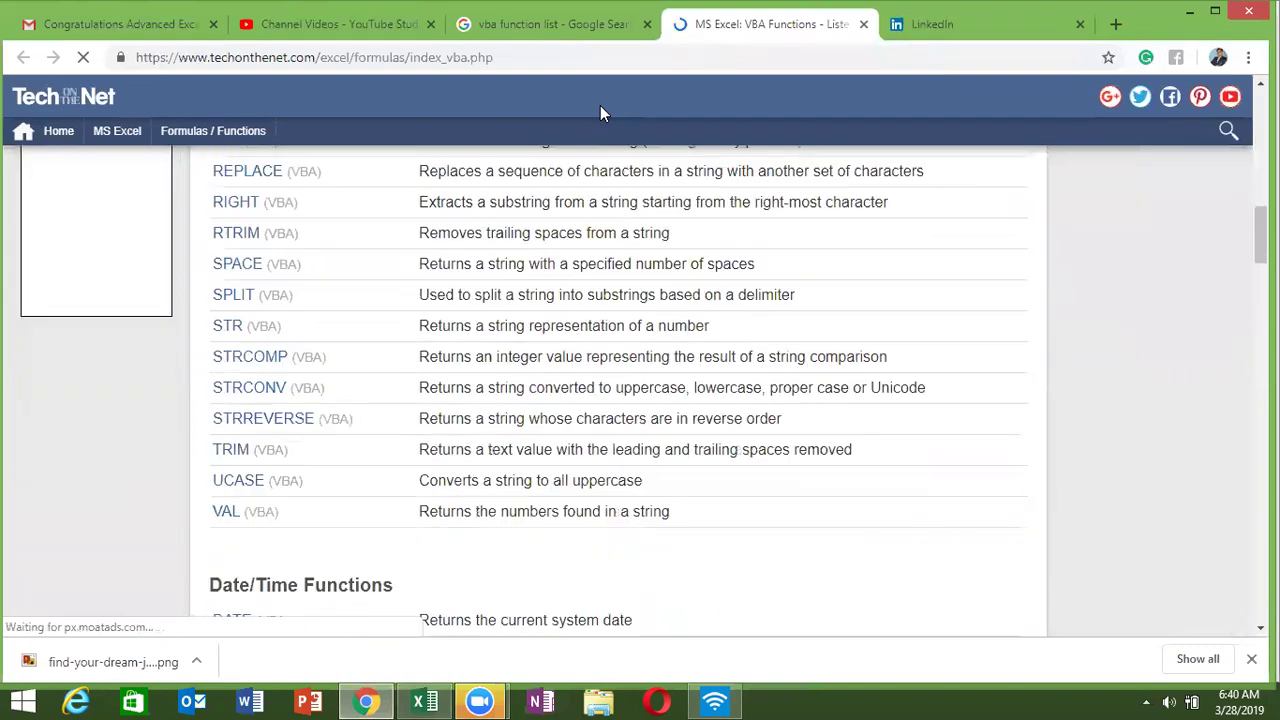
pyautogui.scroll(1, 600, 113)
pyautogui.scroll(1, 600, 113)
pyautogui.scroll(1, 600, 113)
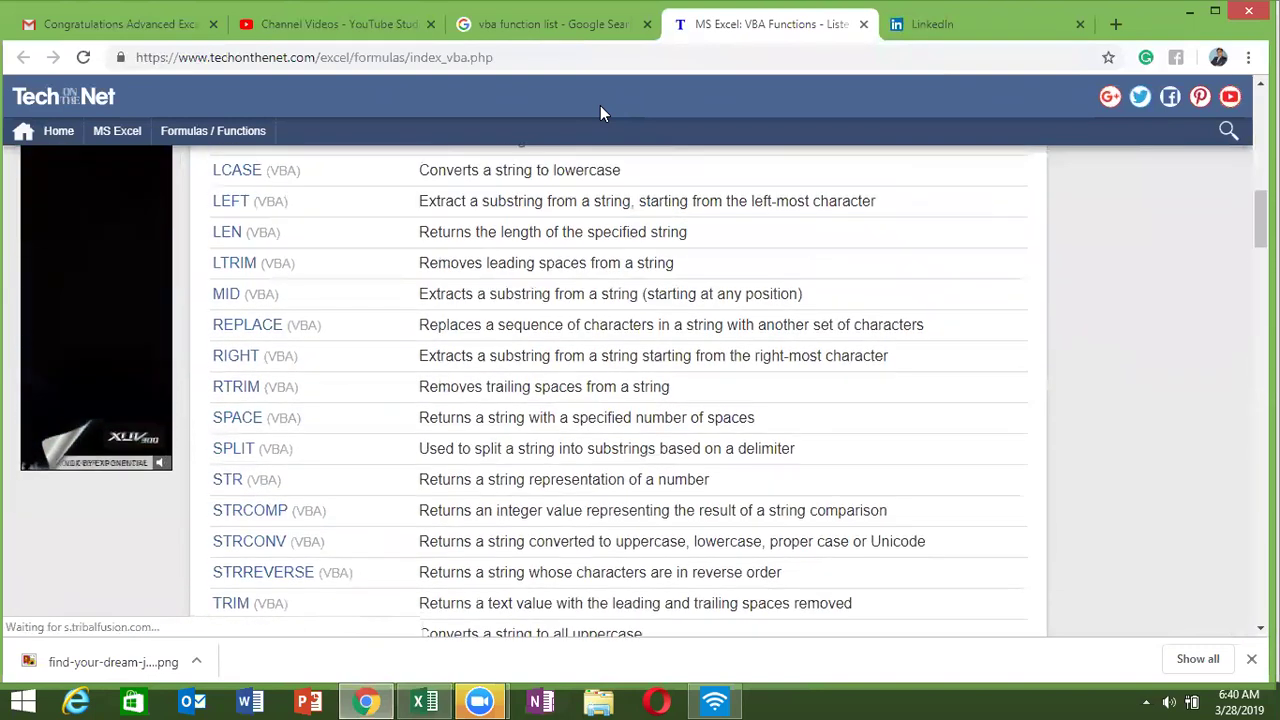
pyautogui.scroll(1, 600, 105)
pyautogui.scroll(1, 600, 105)
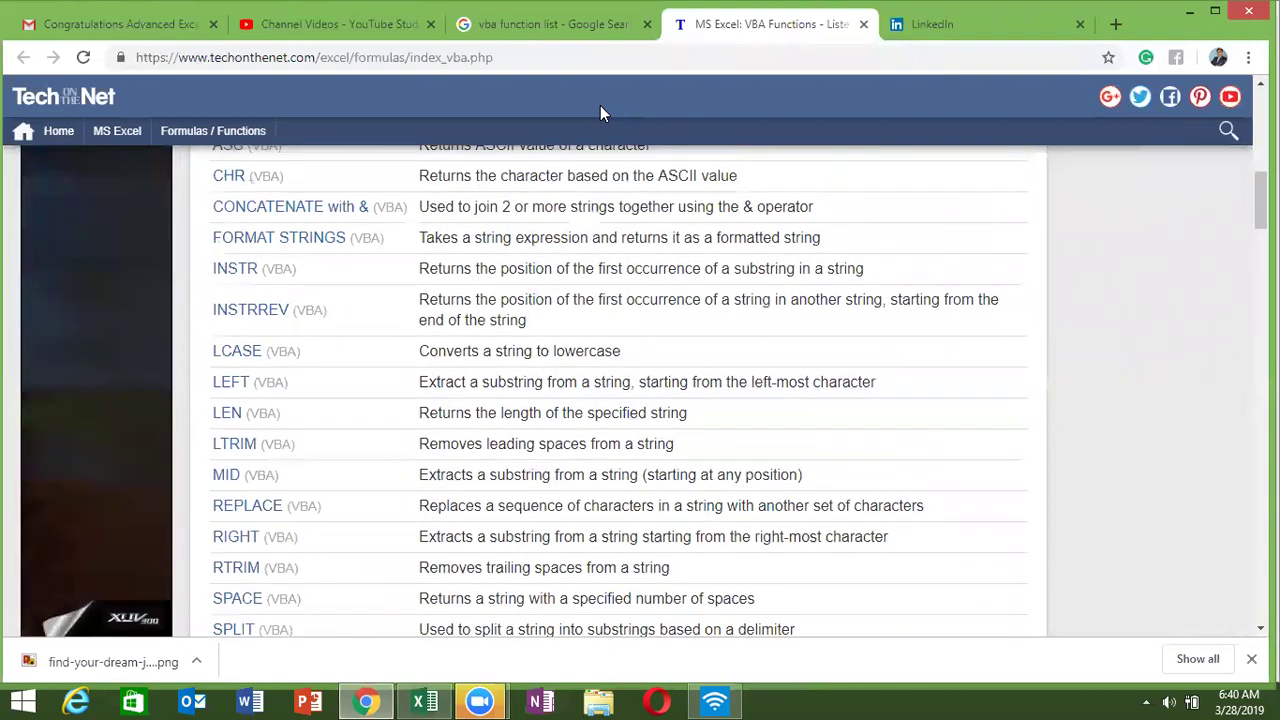
pyautogui.scroll(1, 600, 105)
pyautogui.scroll(1, 600, 105)
pyautogui.scroll(1, 600, 105)
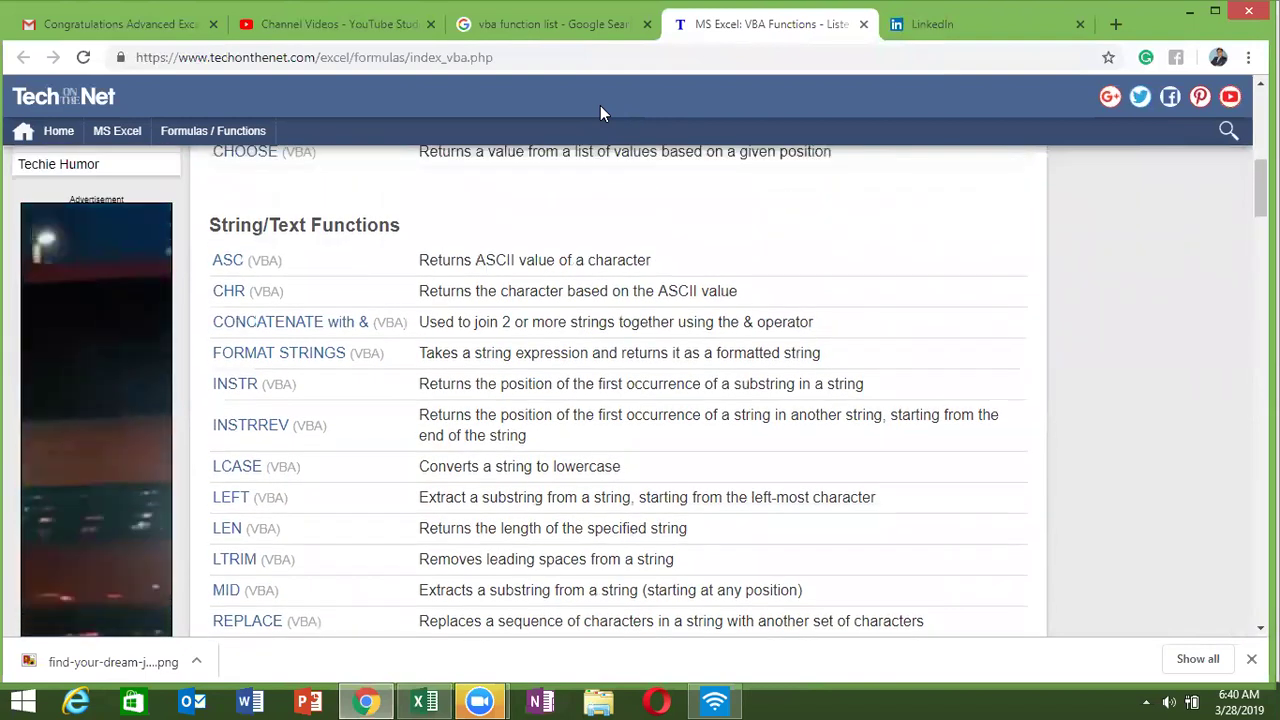
pyautogui.scroll(-1, 600, 105)
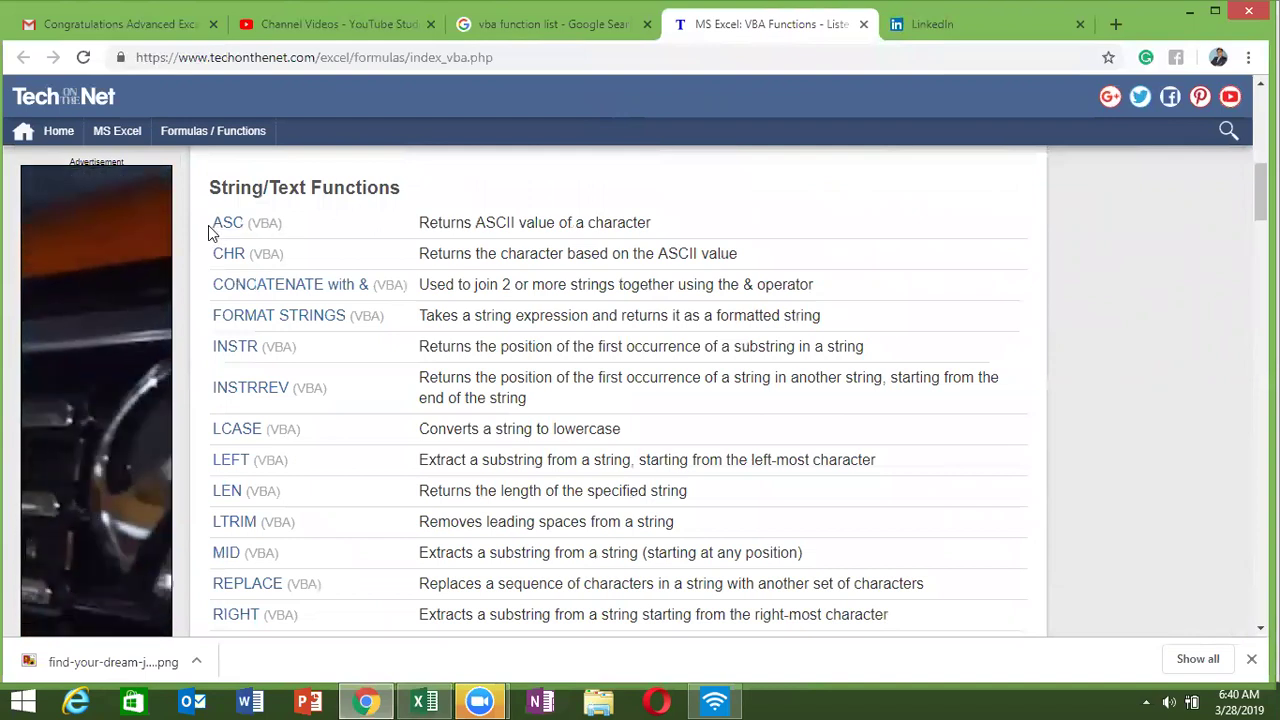
pyautogui.moveTo(209, 222)
pyautogui.mouseDown()
pyautogui.moveTo(230, 223)
pyautogui.moveTo(222, 253)
pyautogui.mouseUp()
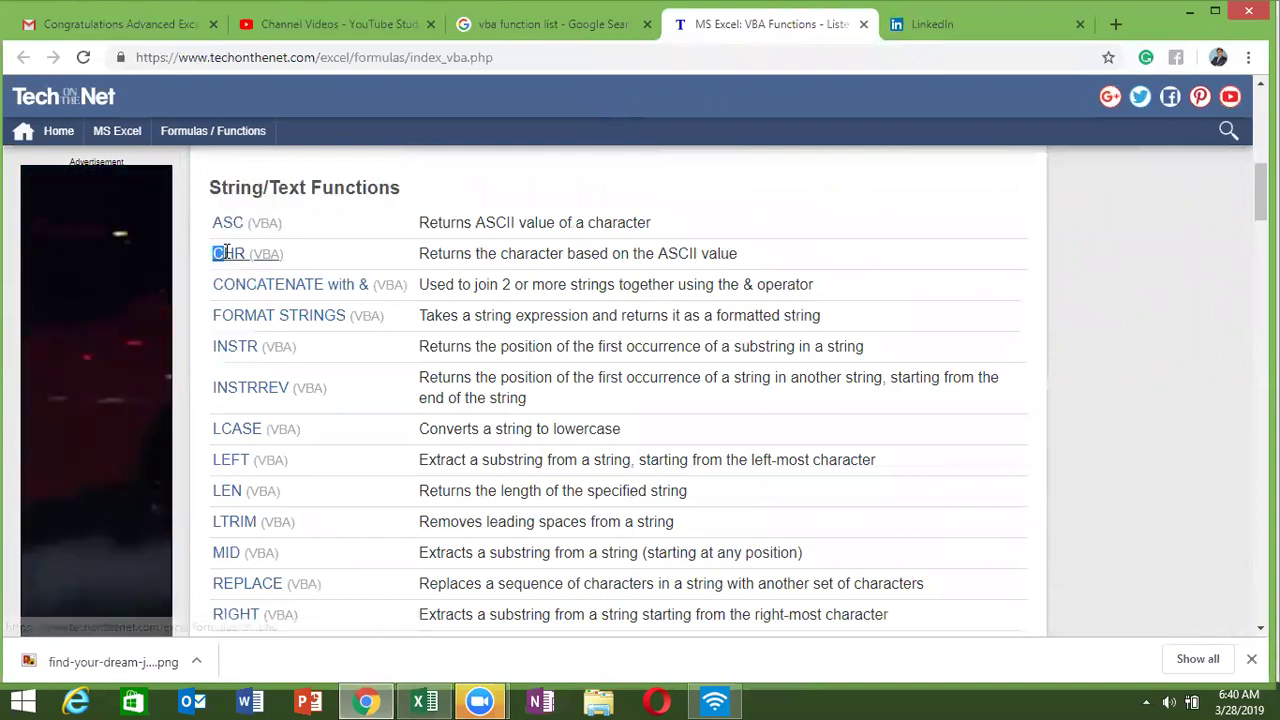
# Step: In a new blank workbook, try =CHAR(F4) in G4, then delete the failing formula
pyautogui.click(425, 701)
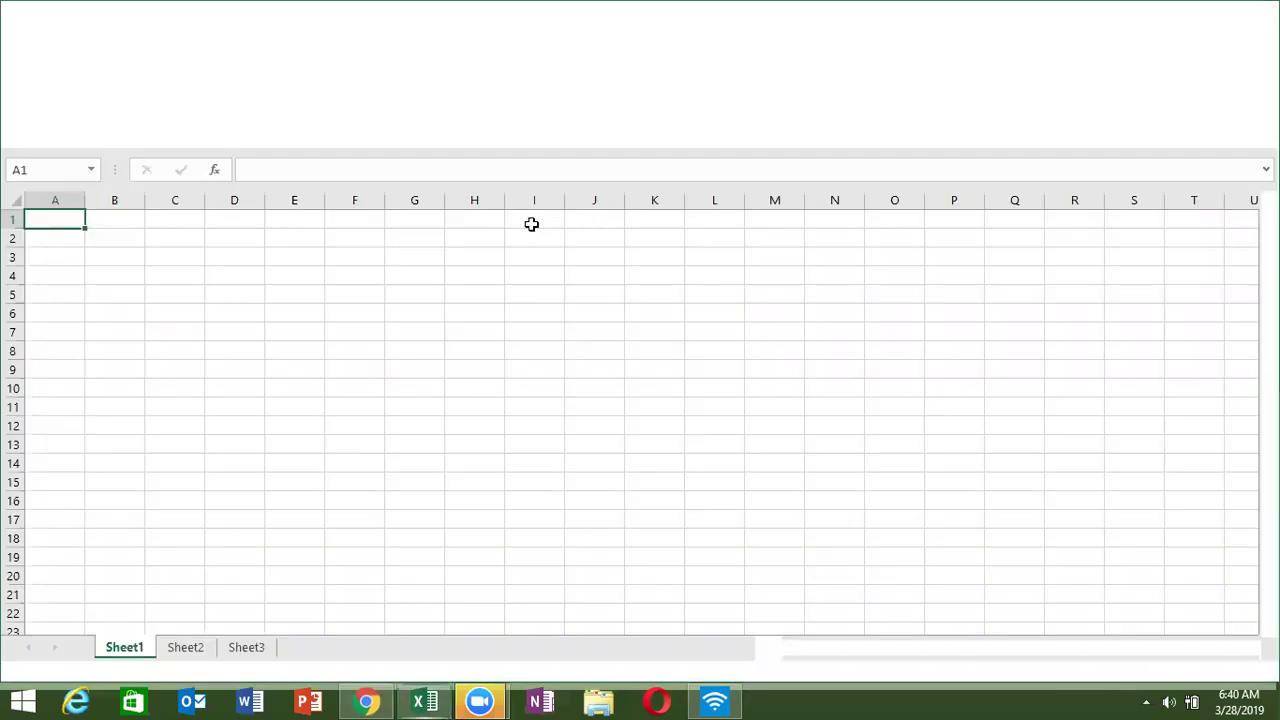
pyautogui.click(531, 223)
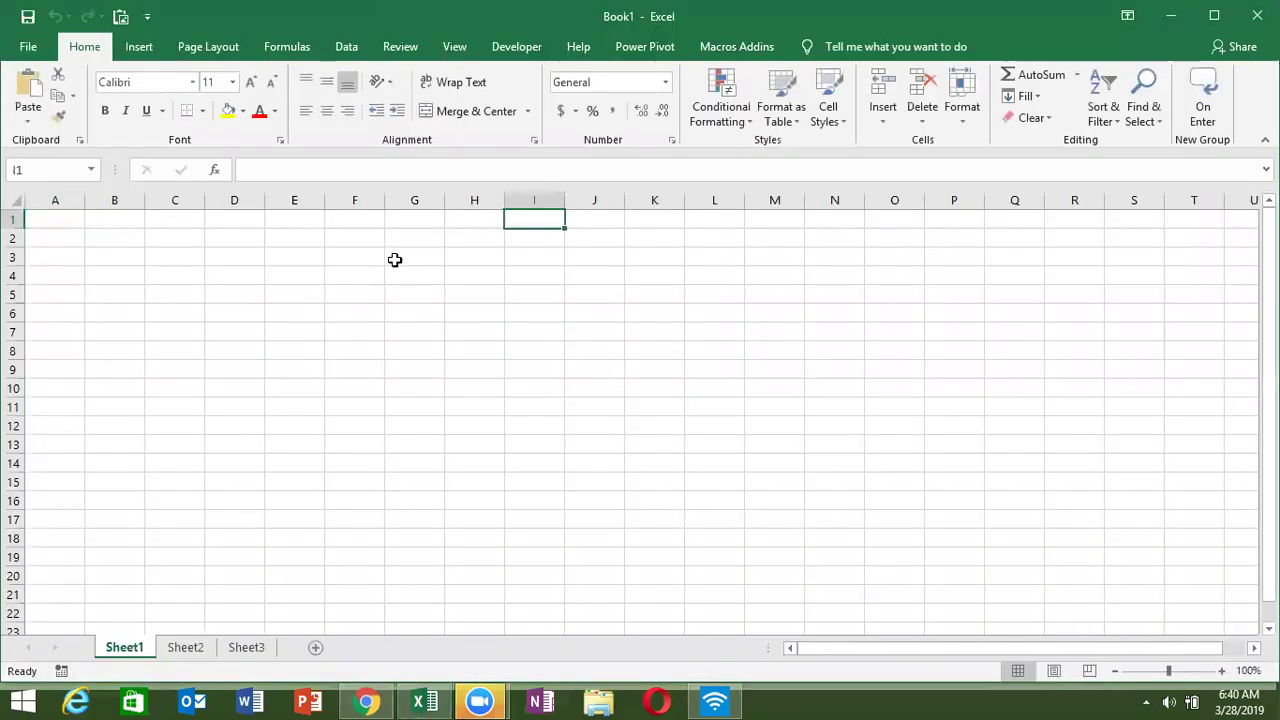
pyautogui.click(336, 271)
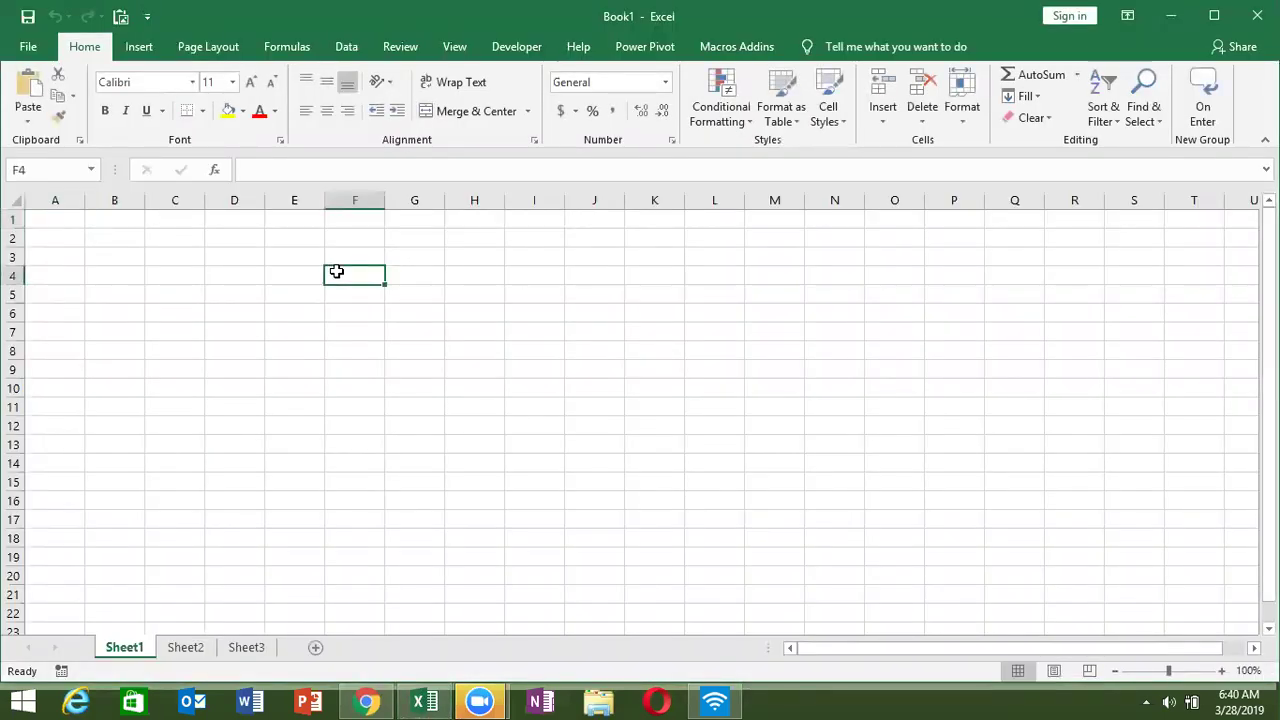
pyautogui.write('A')
pyautogui.press('Tab')
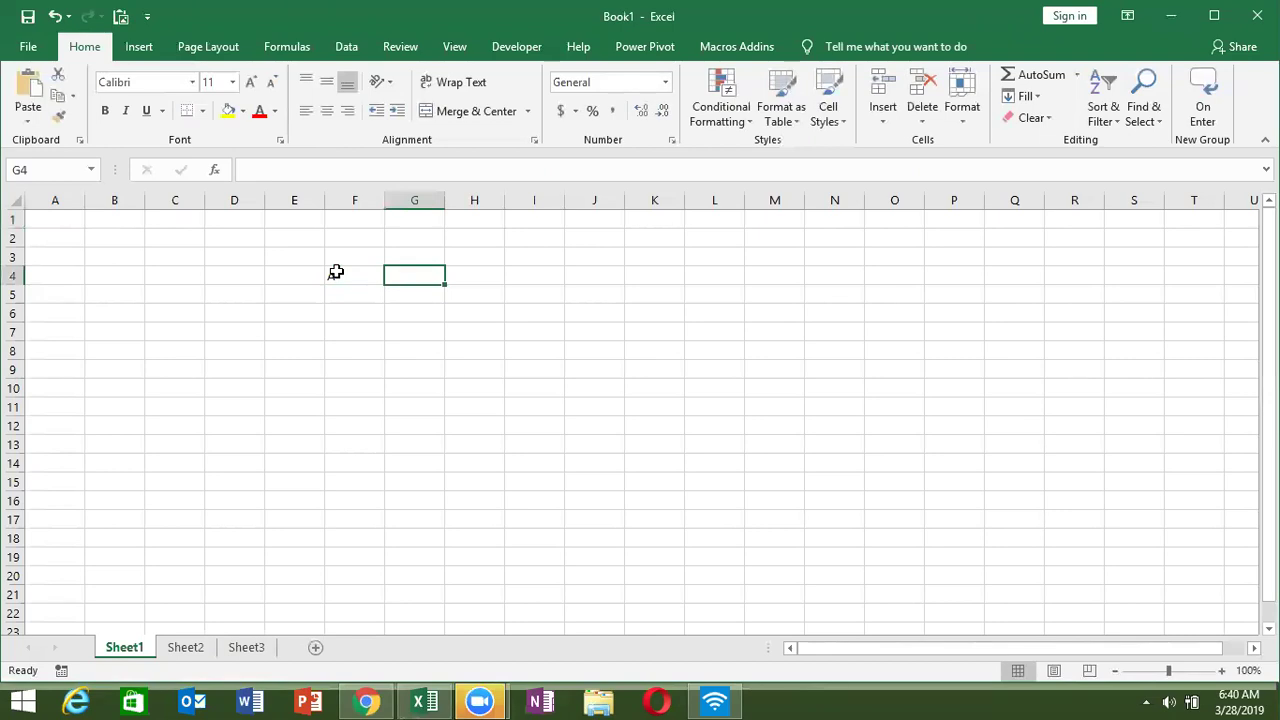
pyautogui.write('ch')
pyautogui.press('BackSpace')
pyautogui.press('BackSpace')
pyautogui.write('=char(')
pyautogui.click(336, 272)
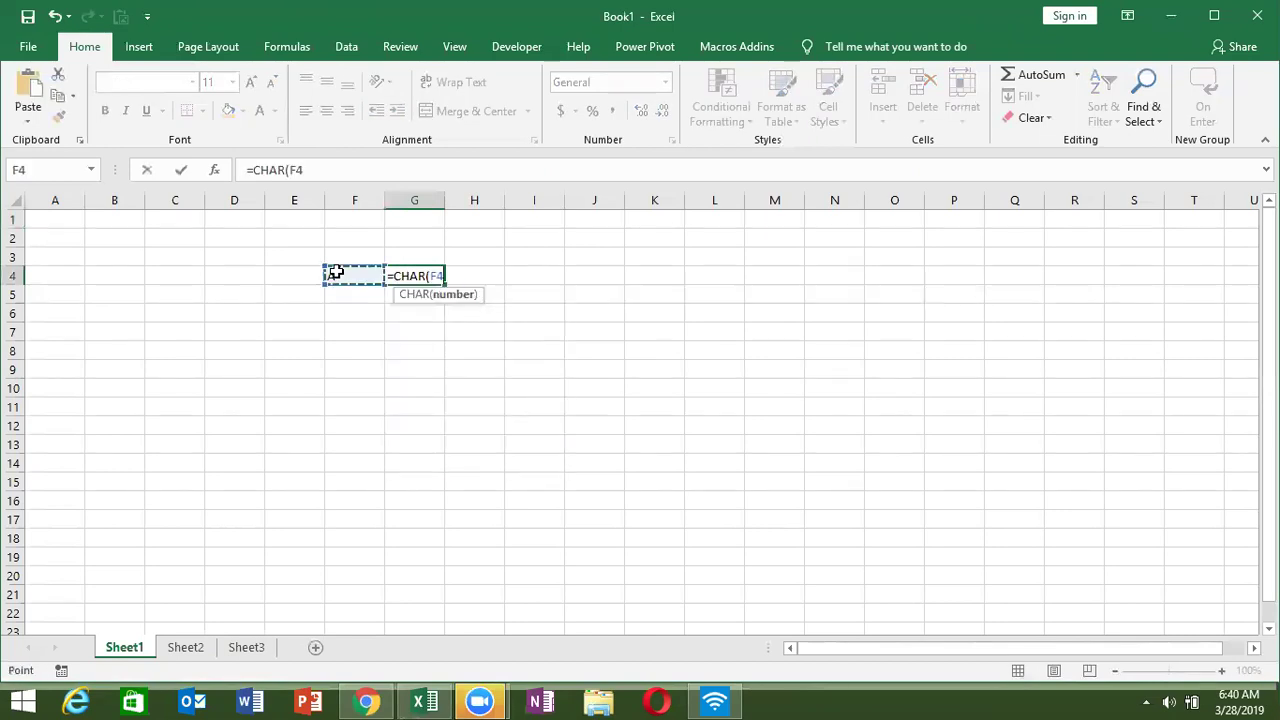
pyautogui.press('Return')
pyautogui.click(336, 272)
pyautogui.press('Right')
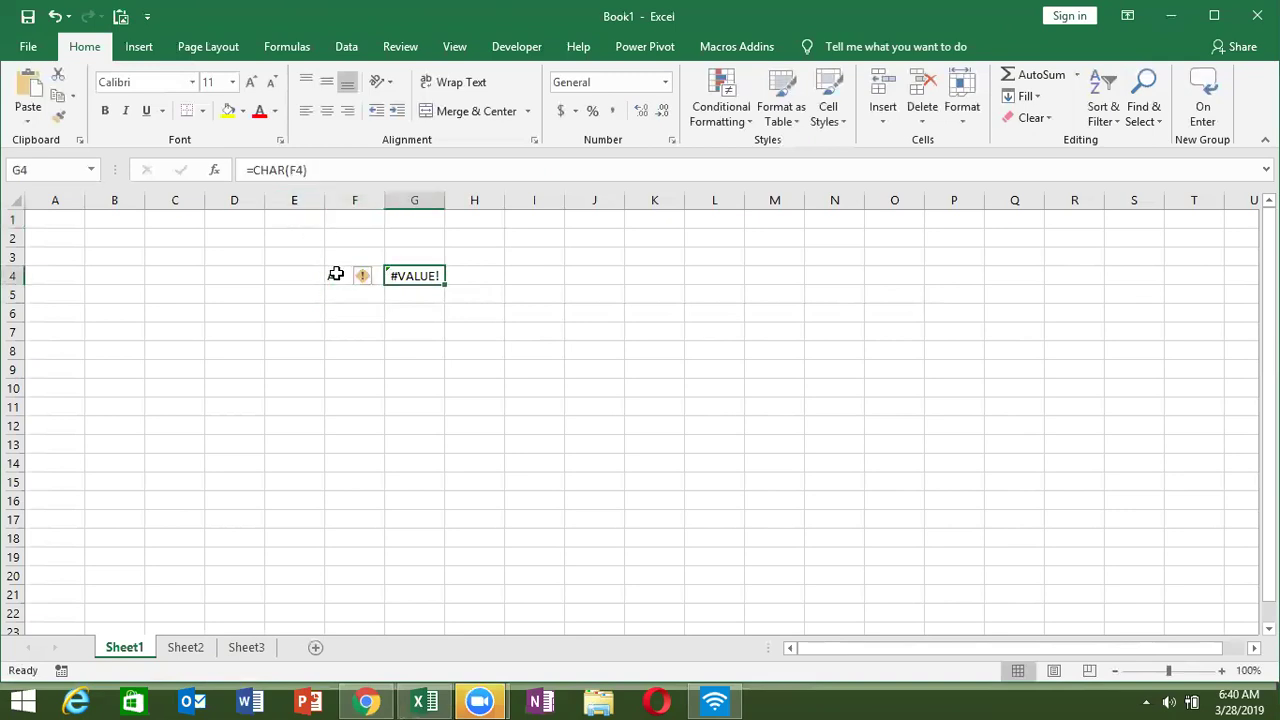
pyautogui.click(336, 274)
pyautogui.click(424, 276)
pyautogui.press('Delete')
# Step: Enter =CODE(F4) in G4 to return 65 for the letter A
pyautogui.write('=code(')
pyautogui.press('Left')
pyautogui.press('Return')
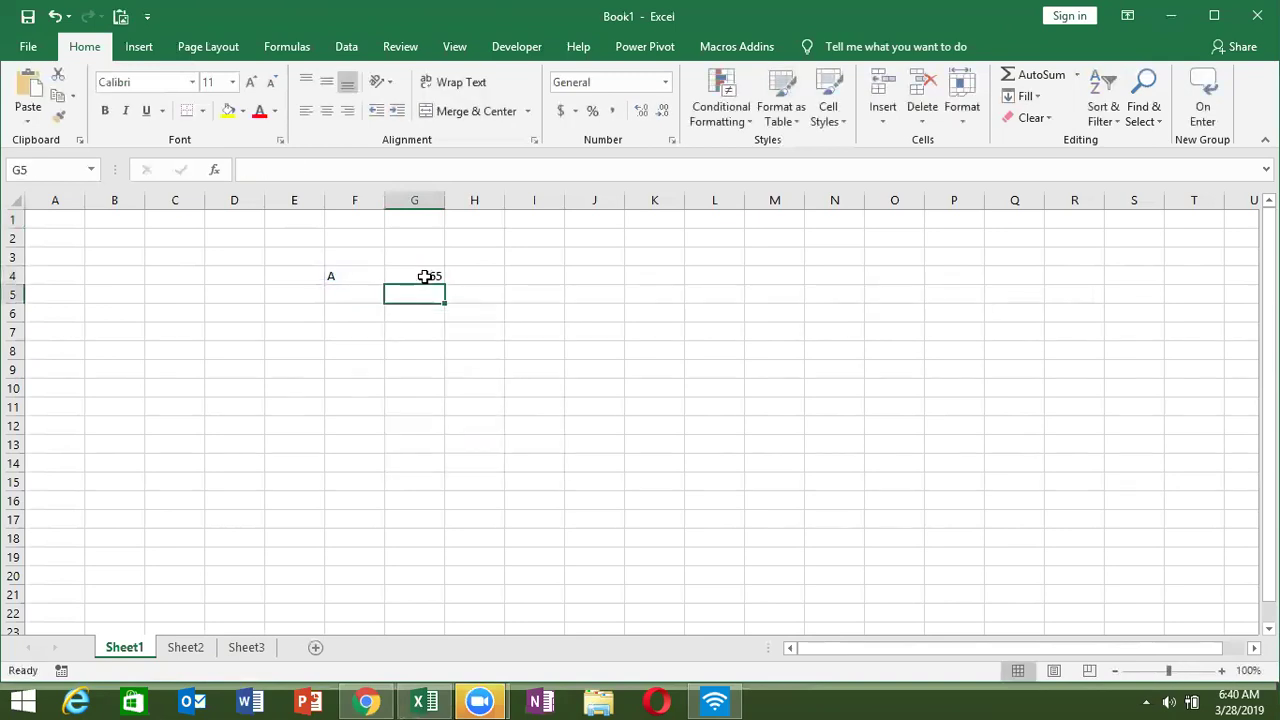
pyautogui.press('Right')
pyautogui.press('Up')
# Step: Enter =CHAR(G4) in H4 to convert 65 back to A
pyautogui.write('=cha')
pyautogui.press('Tab')
pyautogui.press('Left')
pyautogui.press('Return')
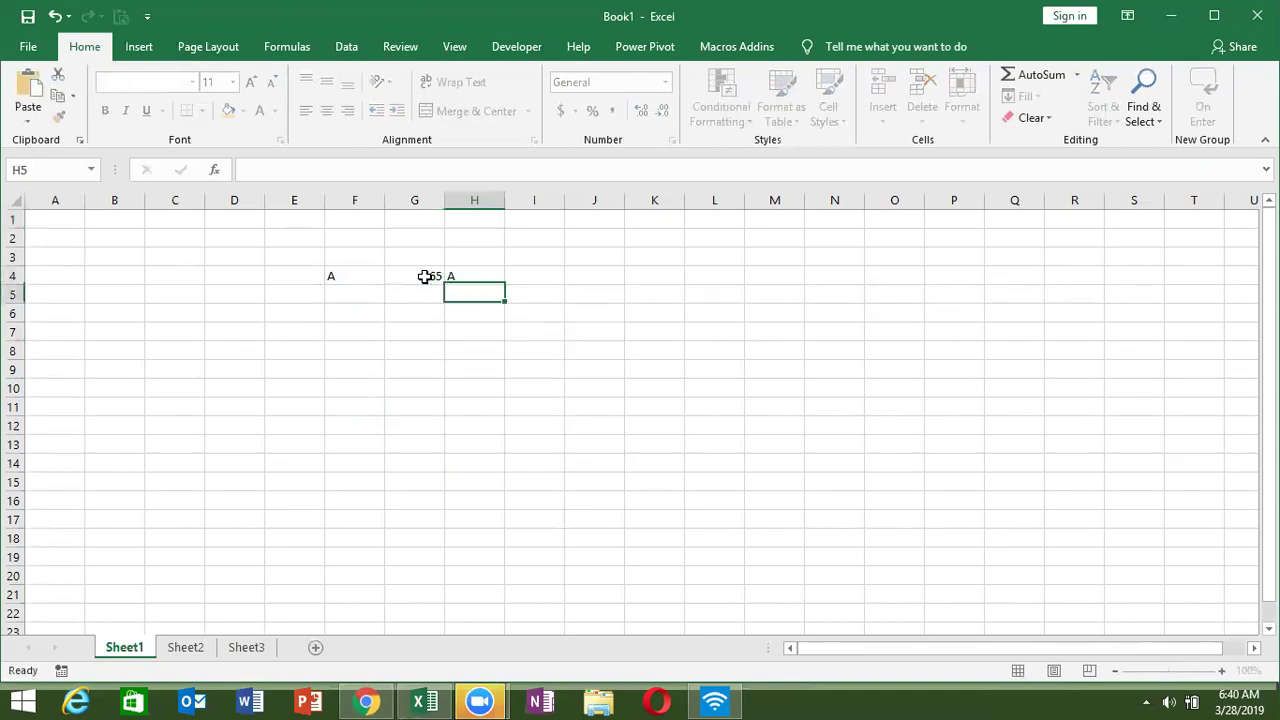
pyautogui.press('Up')
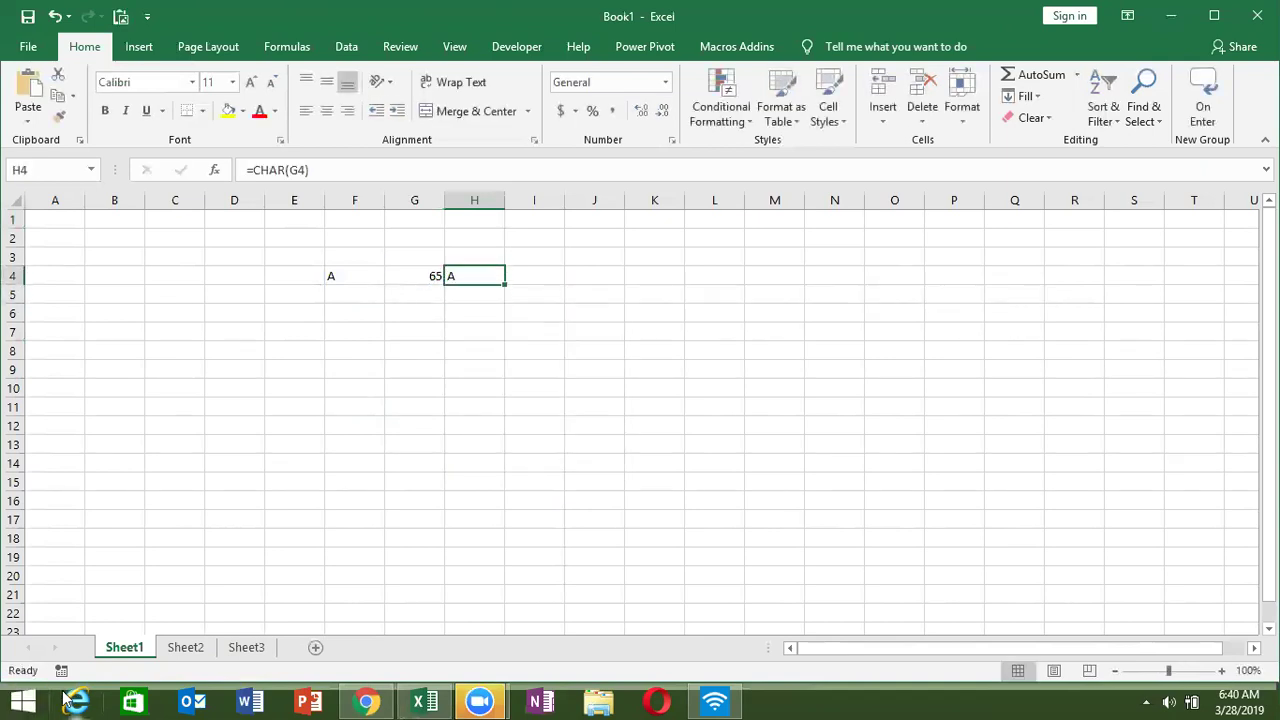
pyautogui.press('Left')
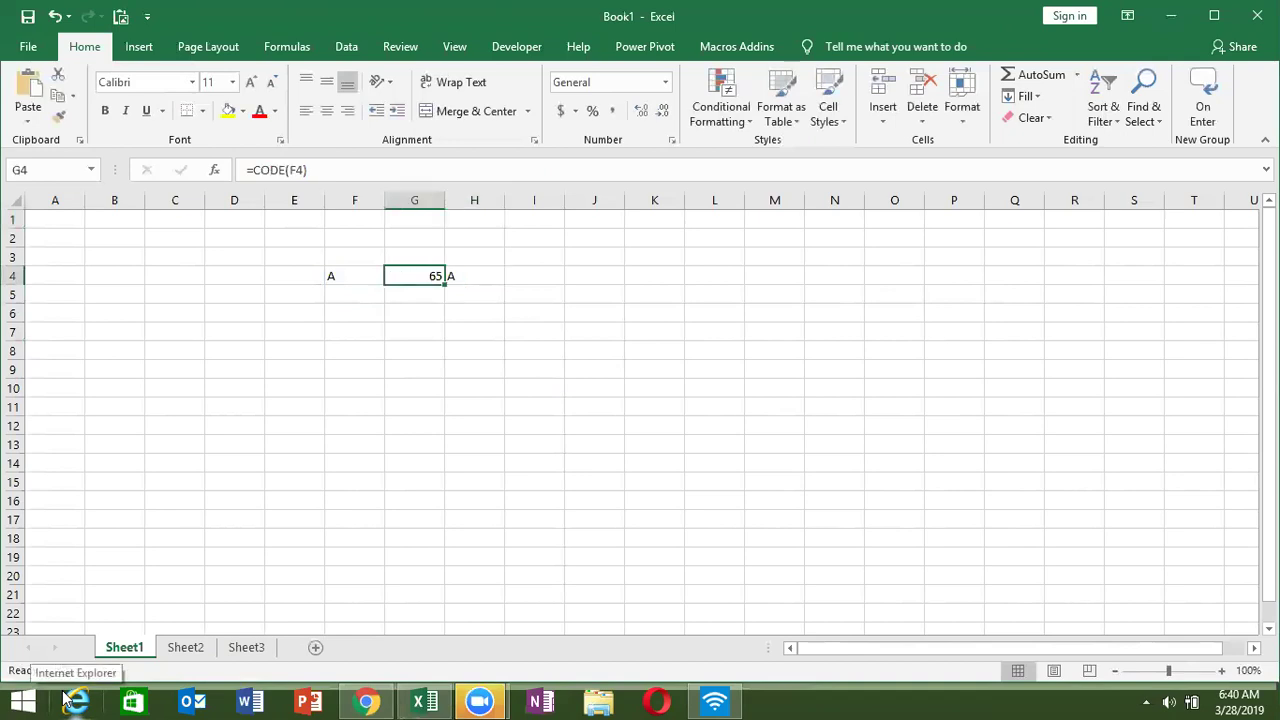
pyautogui.hotkey('alt', 'Tab')
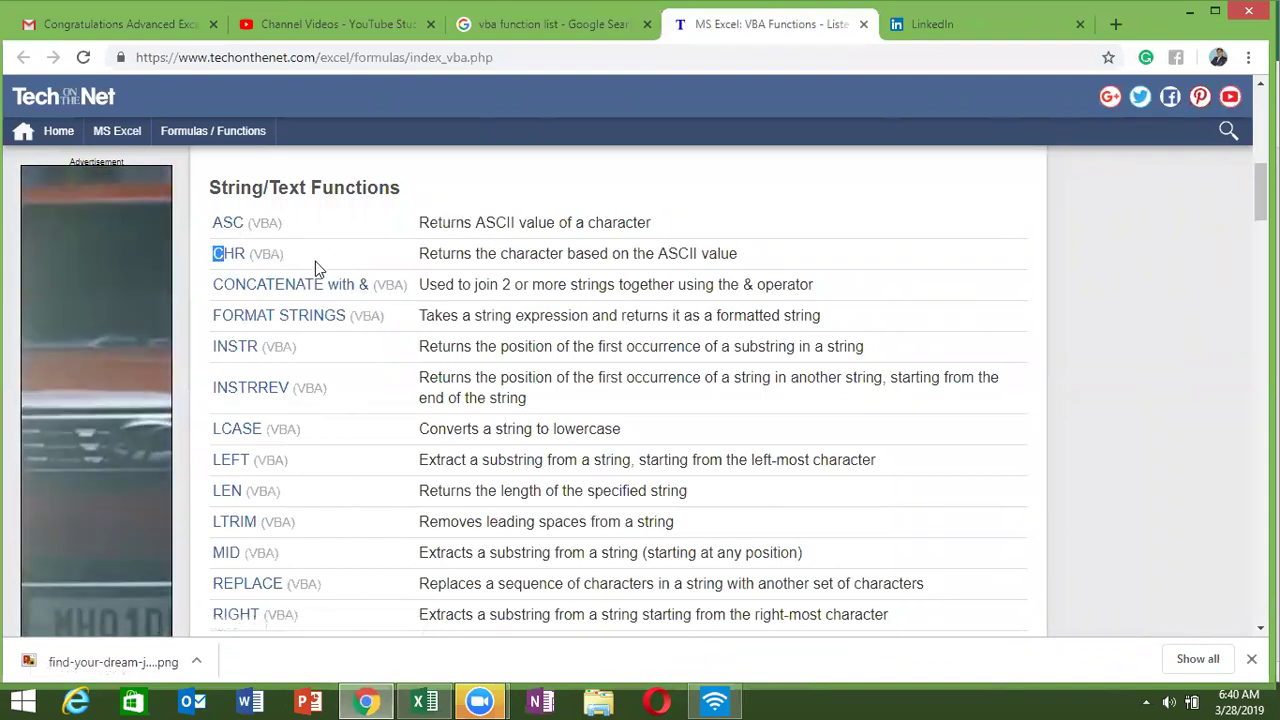
# Step: Highlight 'character' and 'ASCII' in the CHR description on TechOnTheNet
pyautogui.doubleClick(545, 253)
pyautogui.doubleClick(678, 253)
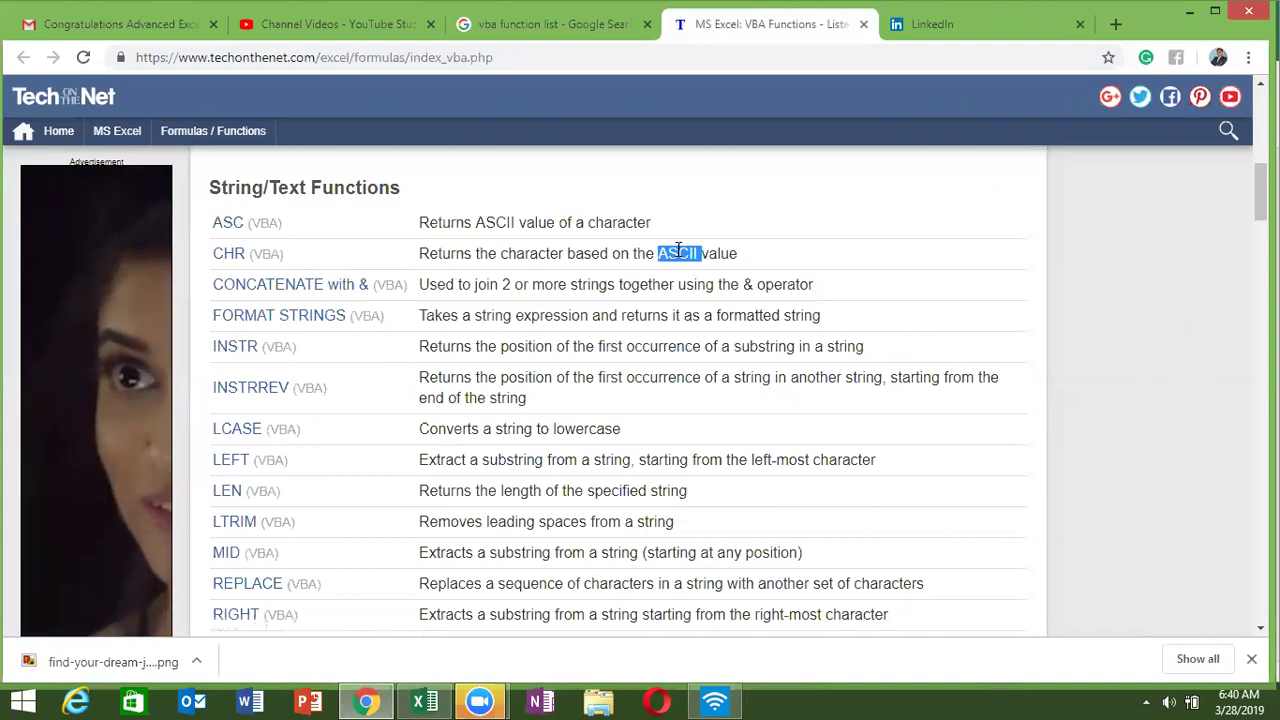
pyautogui.hotkey('alt', 'Tab')
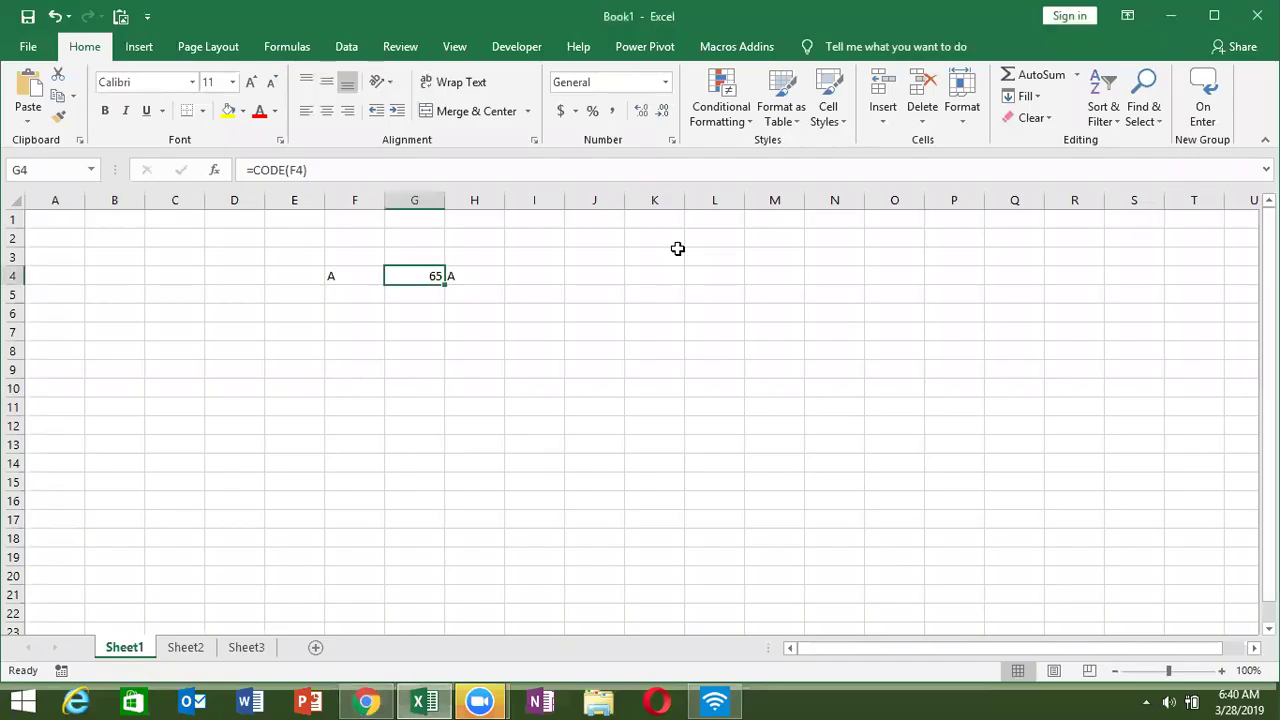
# Step: Clear the test cells E3:H6 and start typing sample text in A2
pyautogui.moveTo(292, 258); pyautogui.dragTo(477, 313)
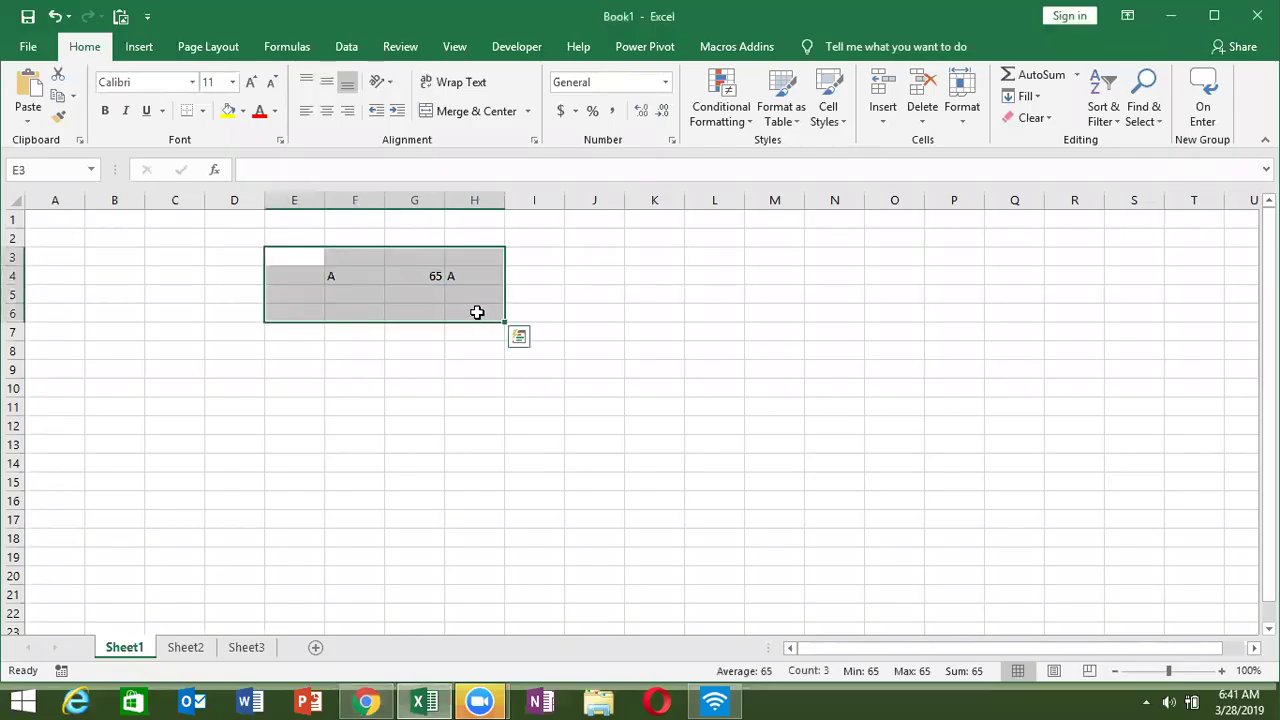
pyautogui.press('Delete')
pyautogui.click(64, 238)
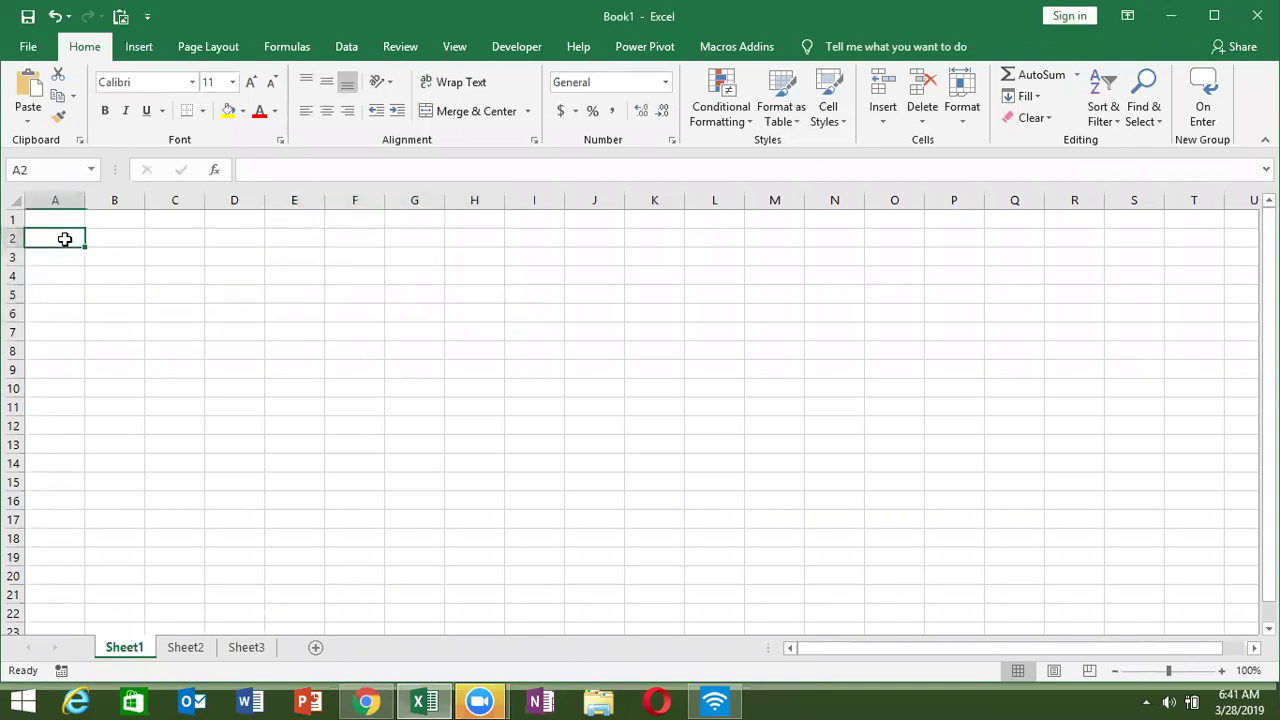
pyautogui.write('1')
pyautogui.write('asdsa')
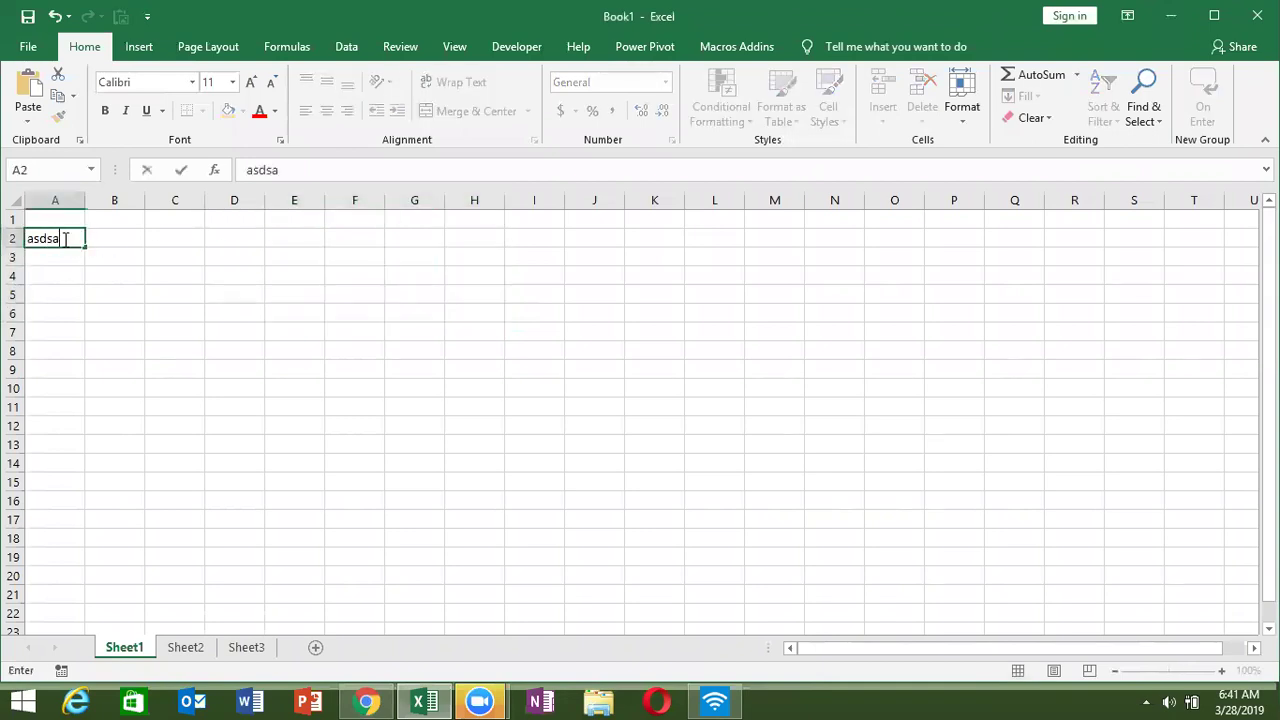
pyautogui.write('s')
# Step: Commit asdsa2512sd in A2, autofit column A, select B2, and show the Developer tab
pyautogui.press('Return')
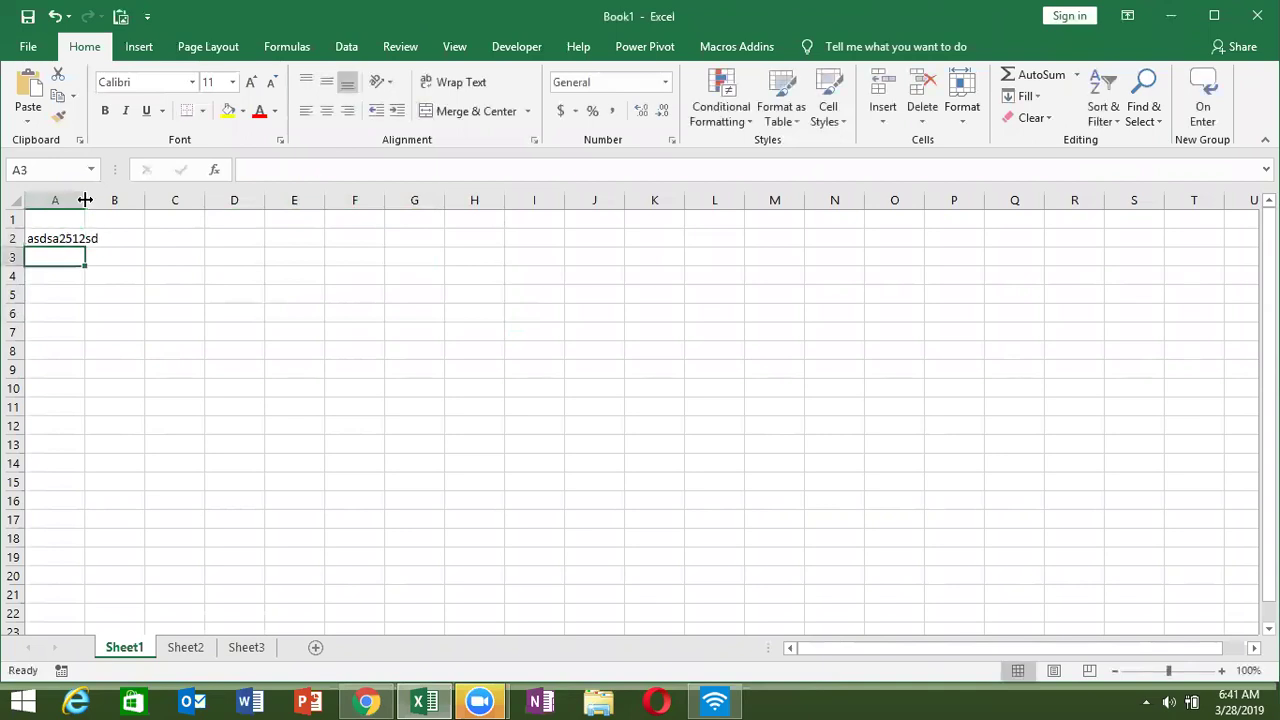
pyautogui.doubleClick(85, 200)
pyautogui.click(130, 237)
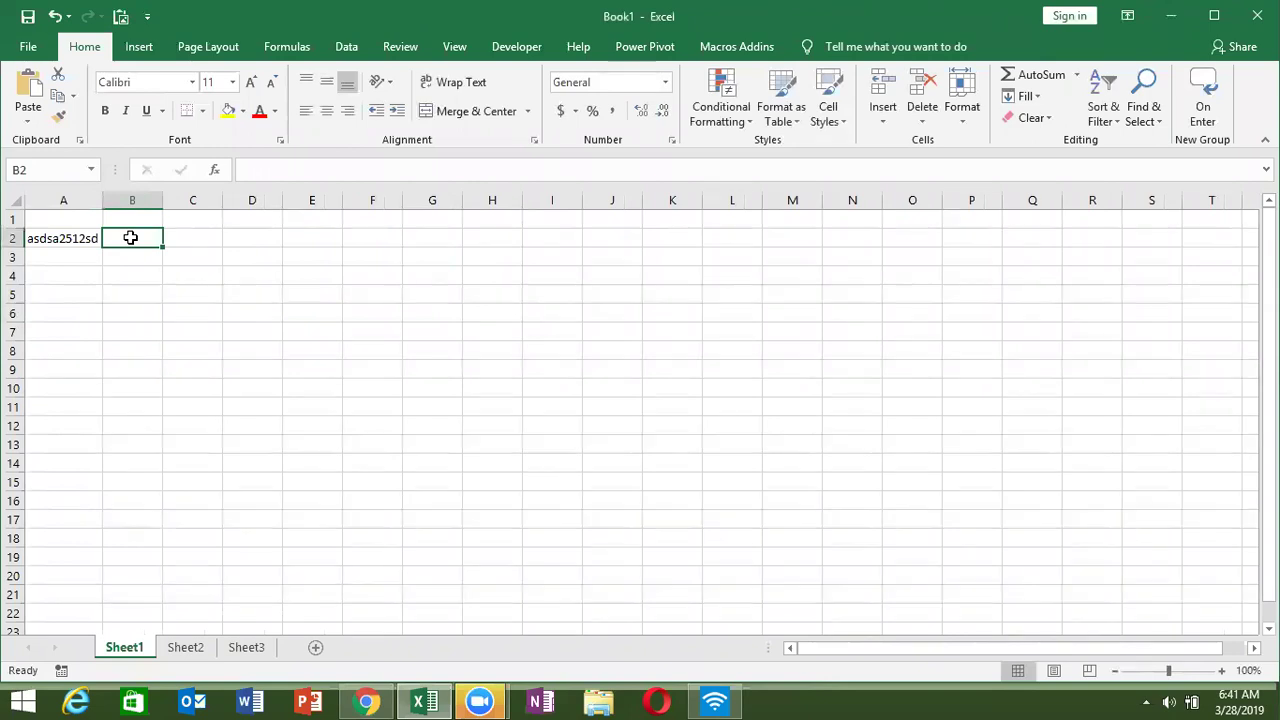
pyautogui.click(510, 48)
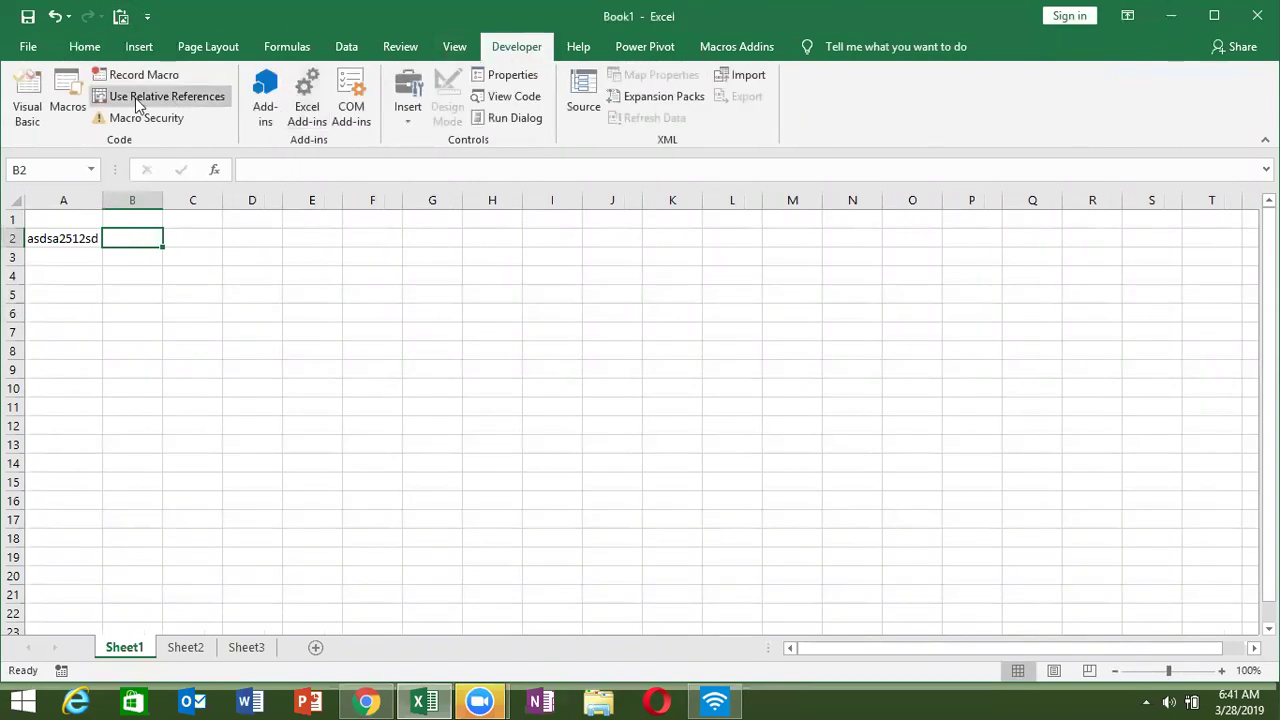
# Step: Open the Visual Basic editor and insert a new module
pyautogui.click(28, 100)
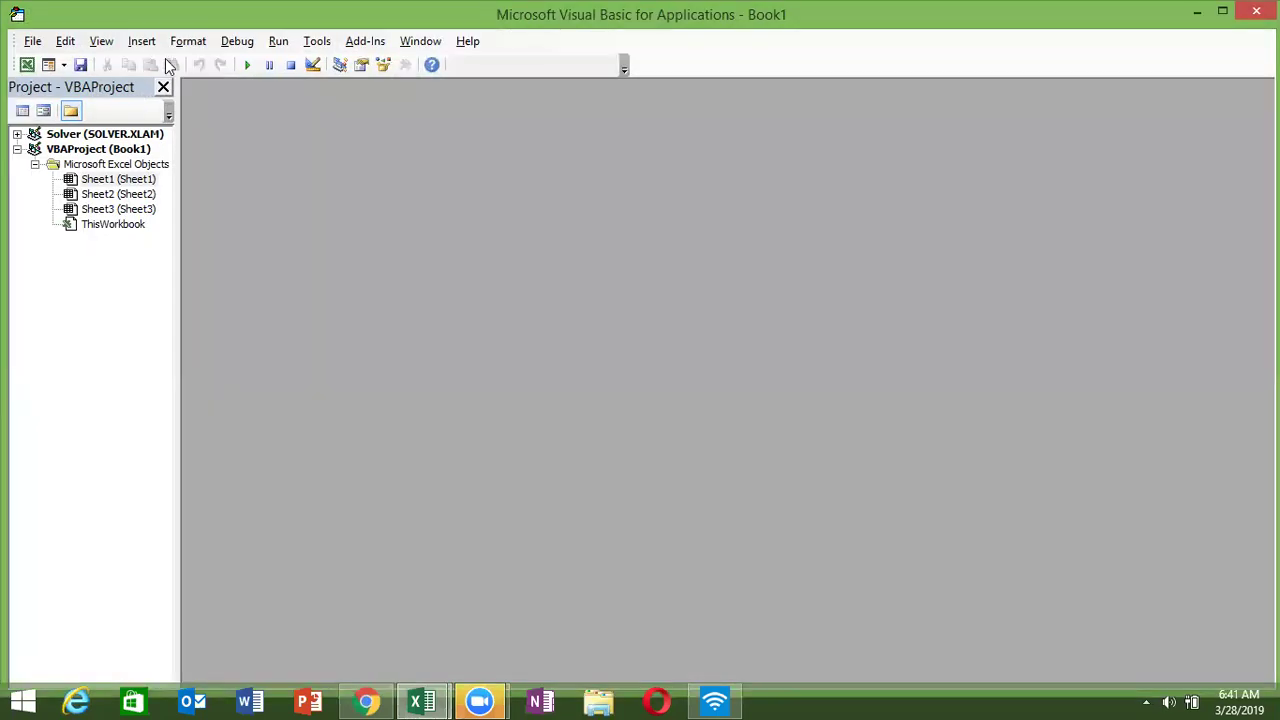
pyautogui.click(148, 44)
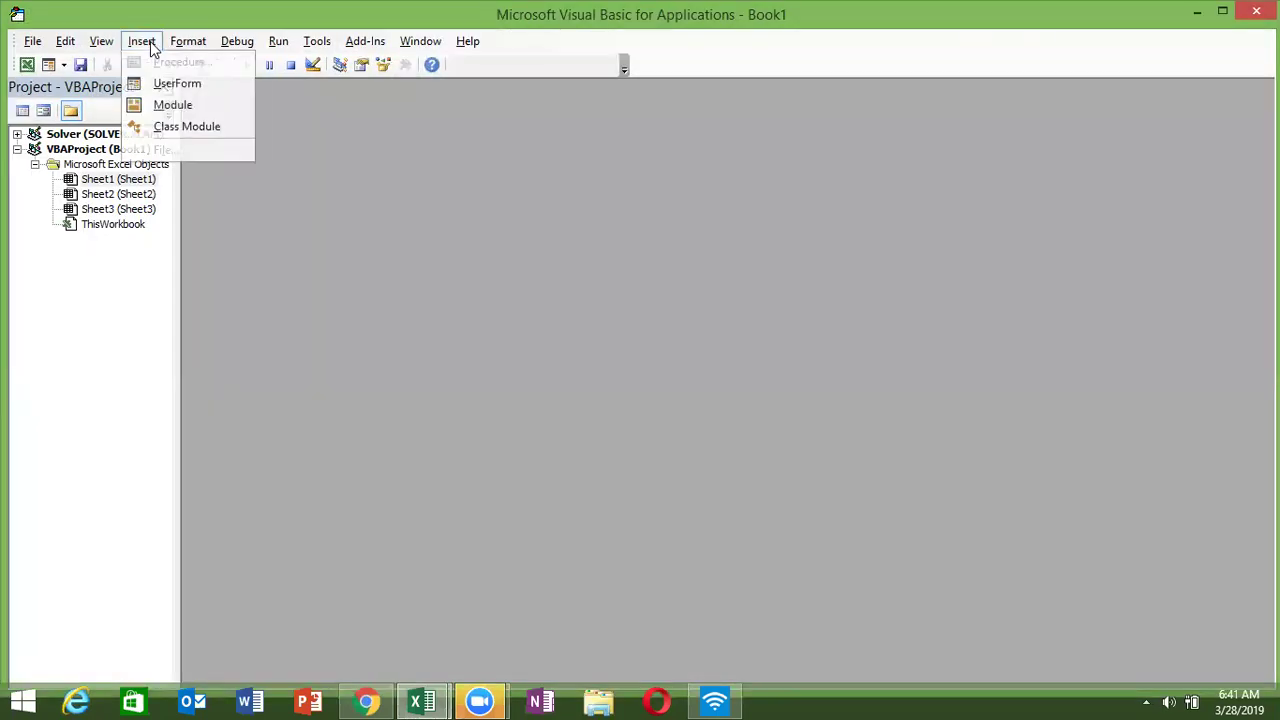
pyautogui.click(177, 106)
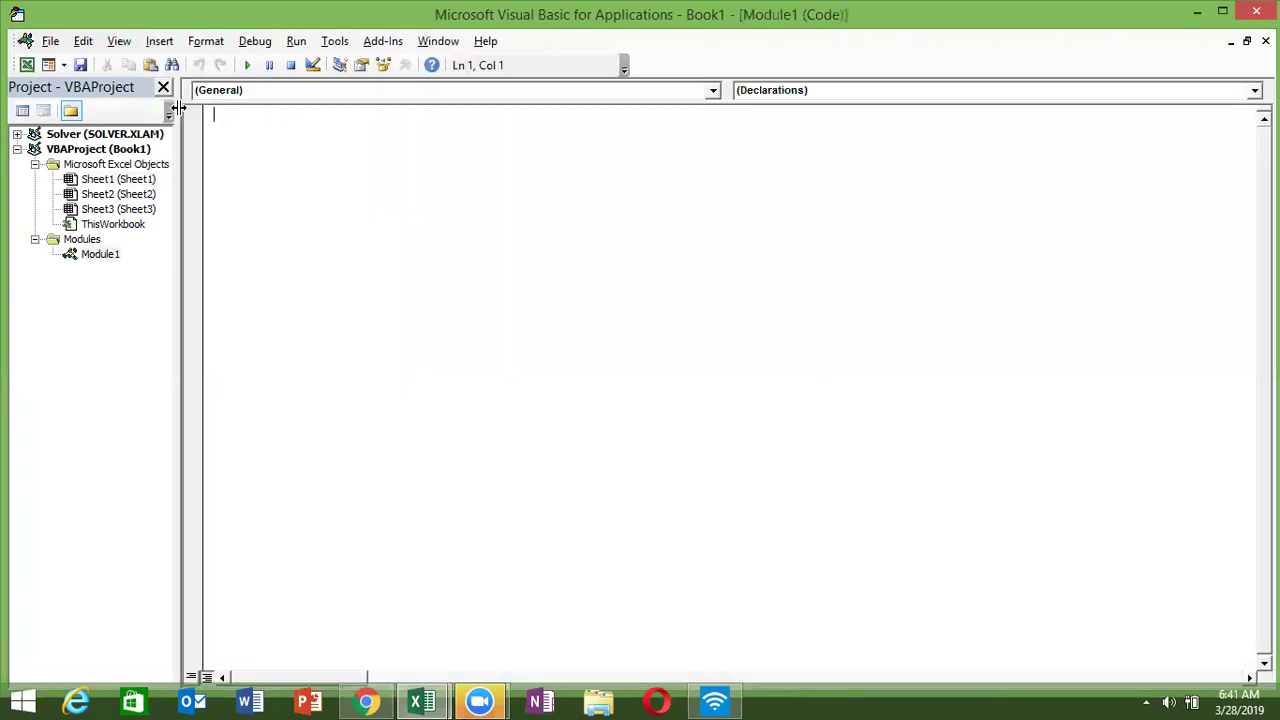
# Step: Write an empty Function Re_Num(n As String) in Module1
pyautogui.write('s')
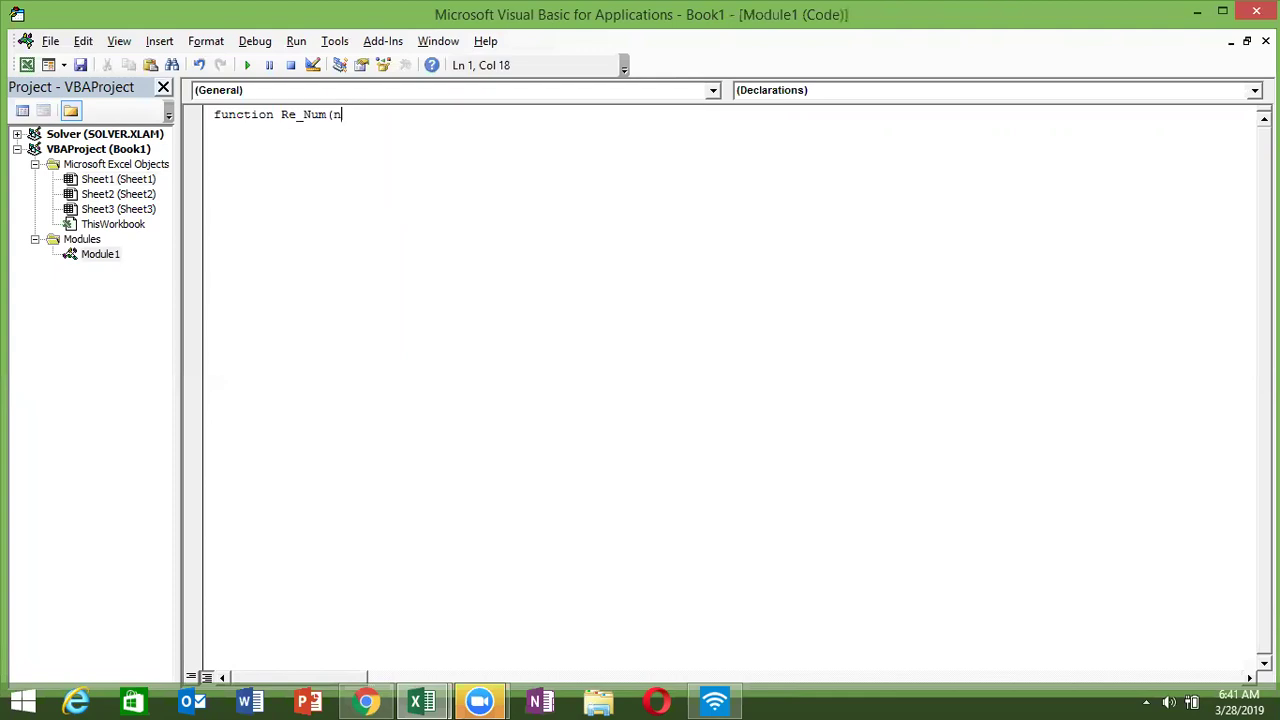
pyautogui.write('as ste')
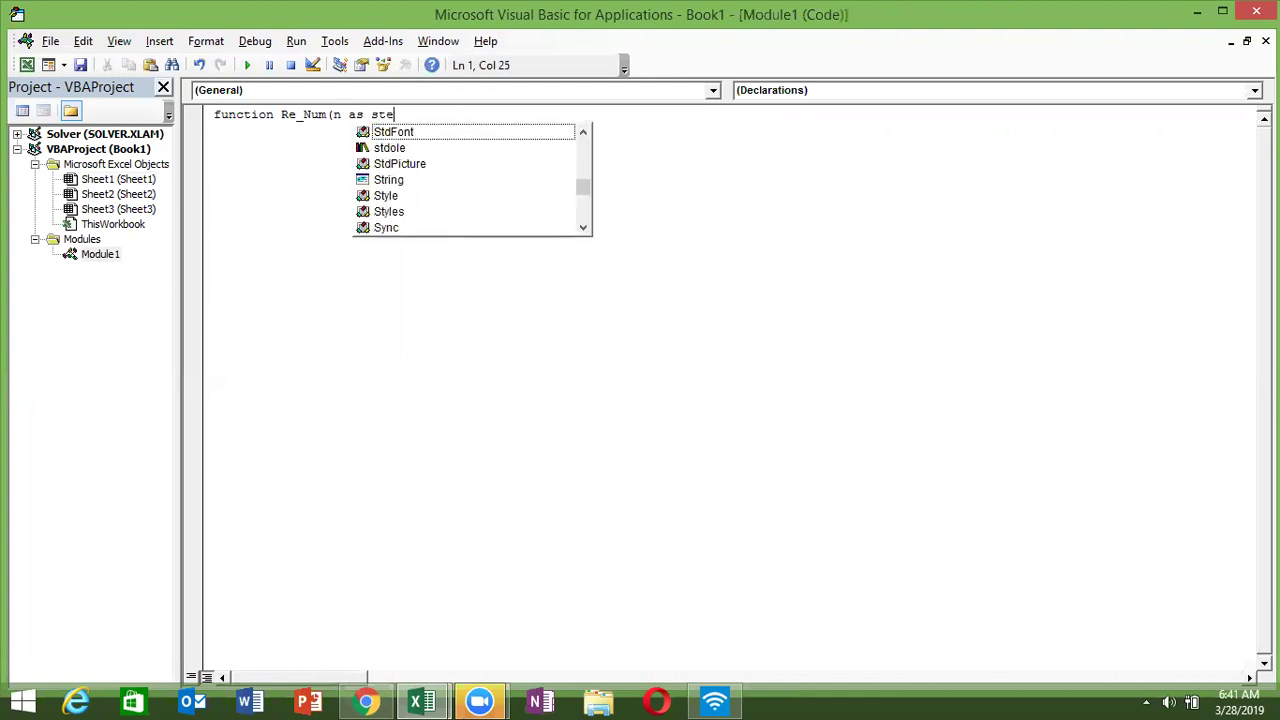
pyautogui.press('BackSpace')
pyautogui.write('r')
pyautogui.press('Tab')
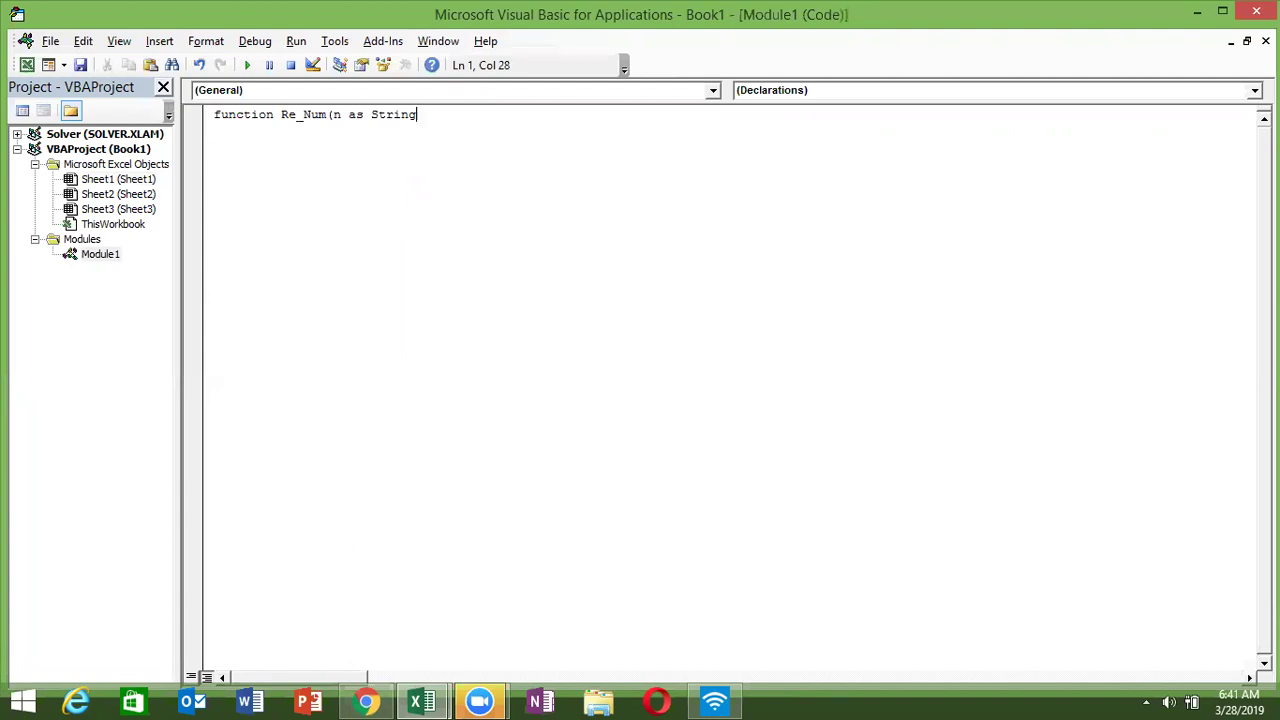
pyautogui.press('Return')
pyautogui.press('Return')
pyautogui.press('Return')
pyautogui.press('Return')
pyautogui.press('Return')
pyautogui.press('Return')
pyautogui.press('Return')
pyautogui.press('Up')
pyautogui.press('Up')
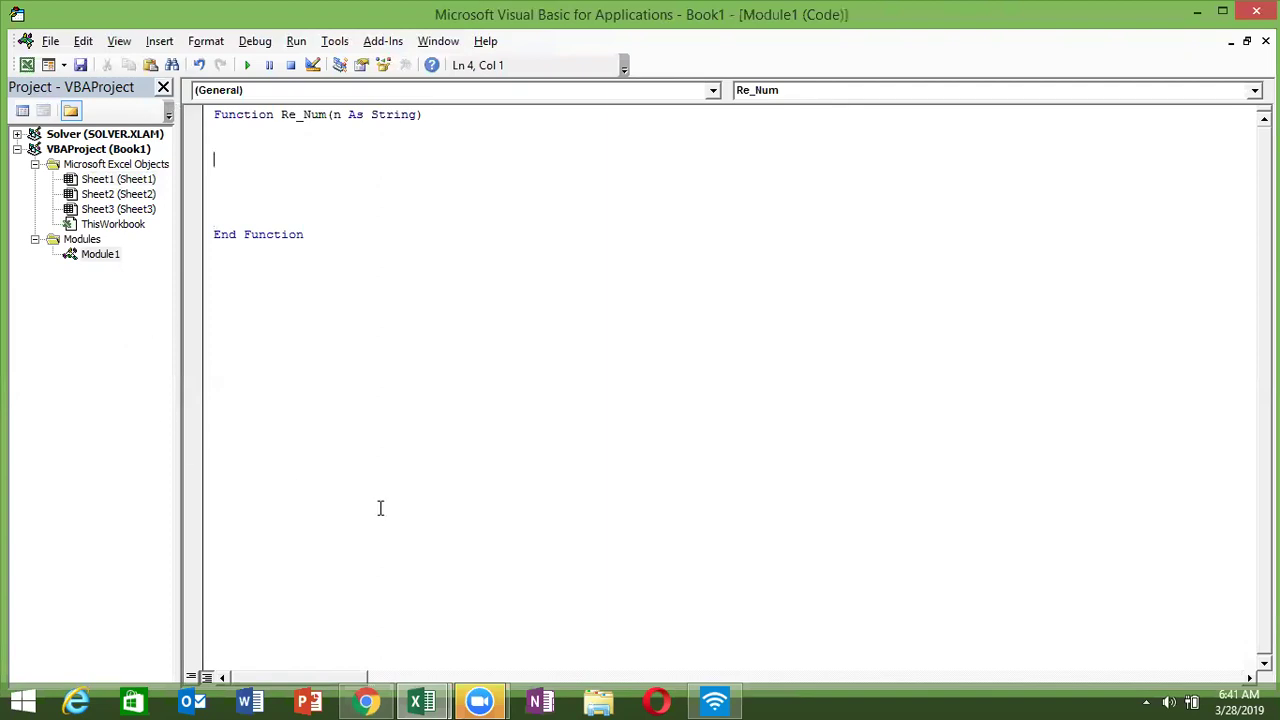
pyautogui.click(366, 700)
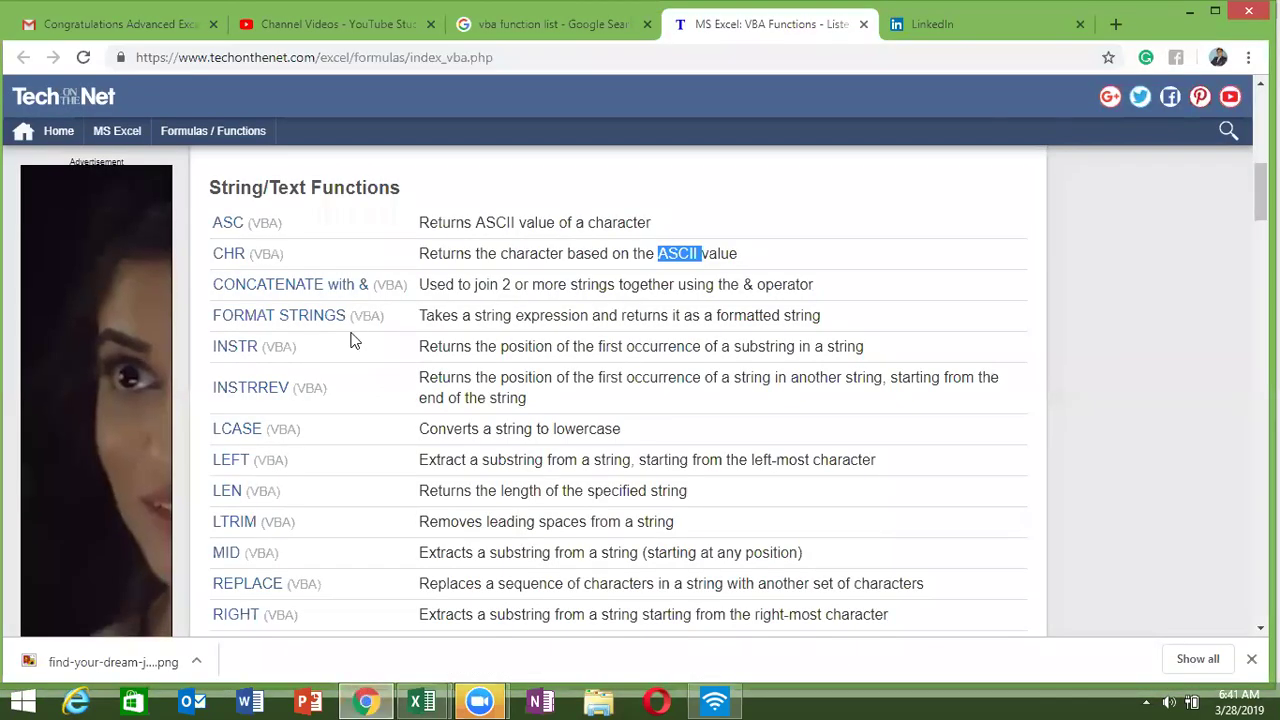
# Step: Open the ASC function tutorial in a new tab and scroll to its Asc( string ) syntax
pyautogui.rightClick(214, 225)
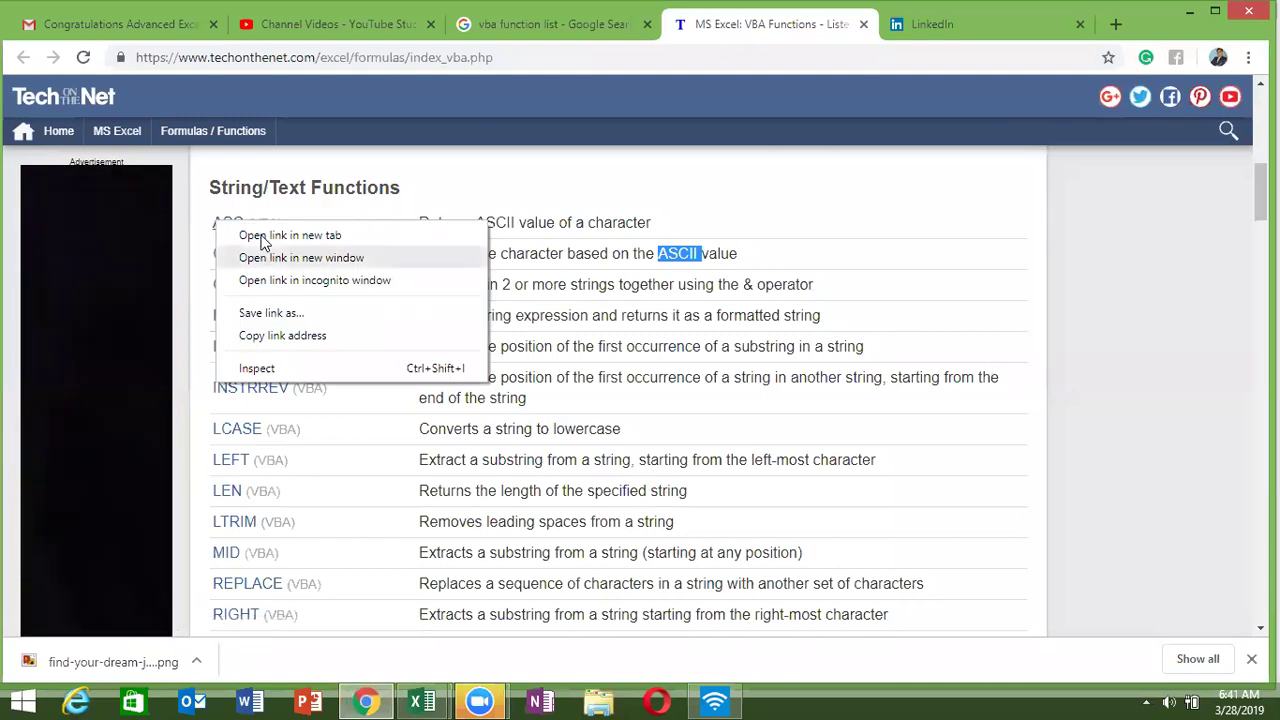
pyautogui.click(263, 236)
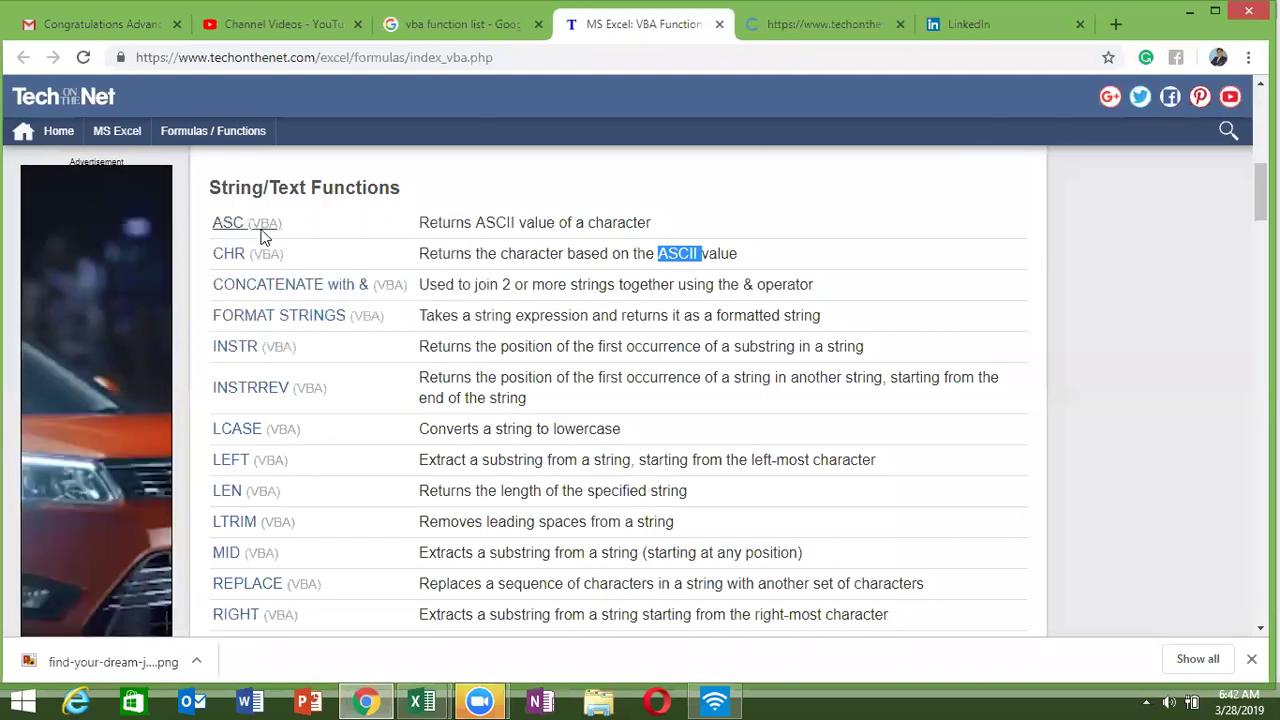
pyautogui.click(735, 32)
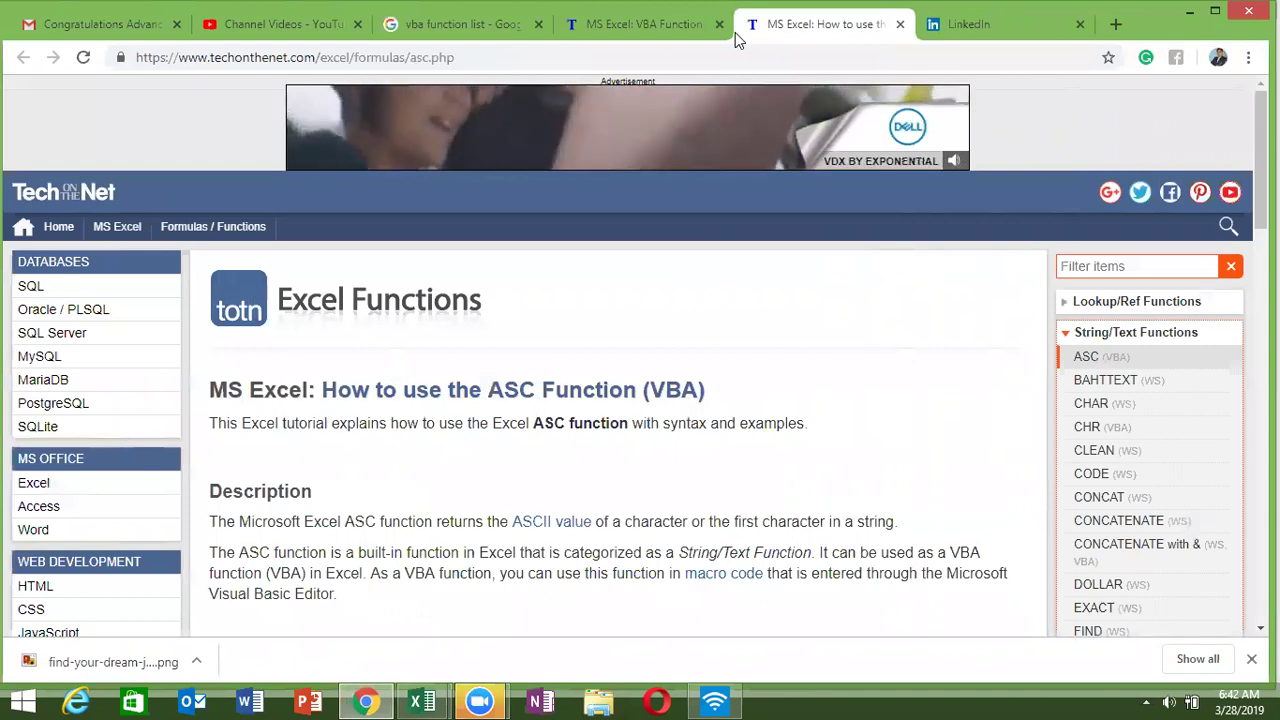
pyautogui.scroll(-1, 735, 32)
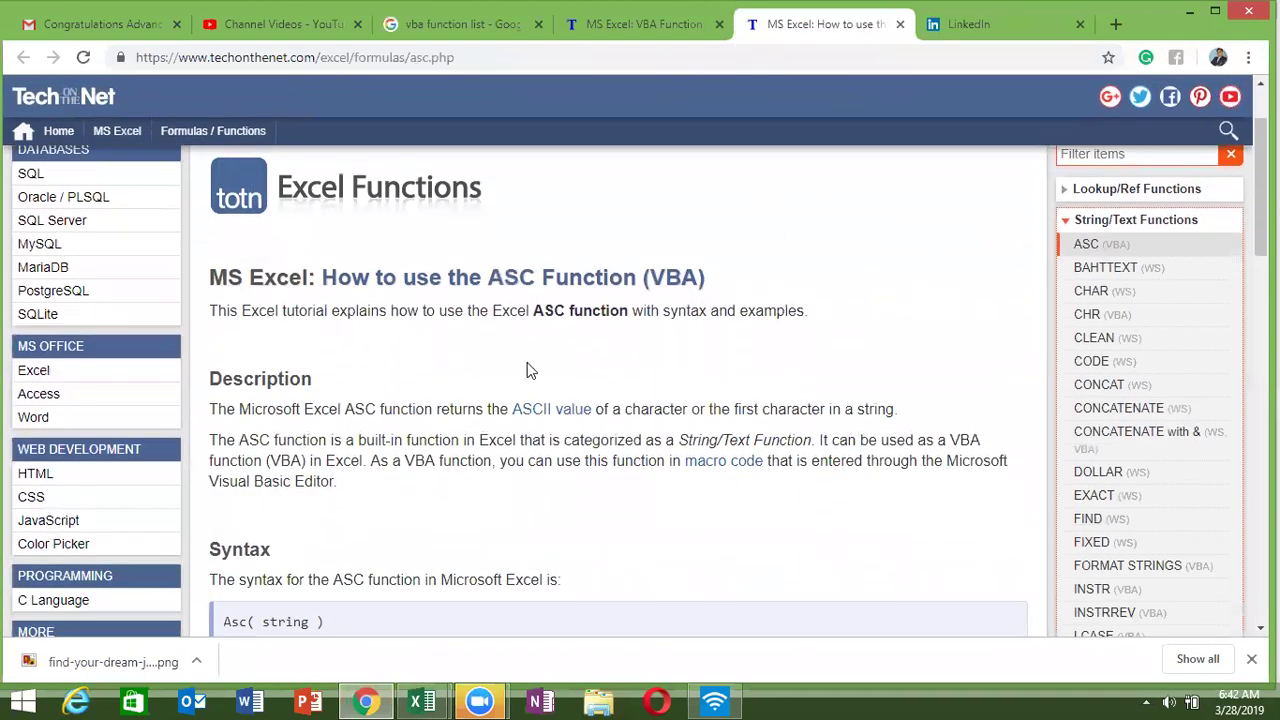
# Step: Open the ASCII table page and highlight code 33 for the exclamation mark
pyautogui.click(522, 416)
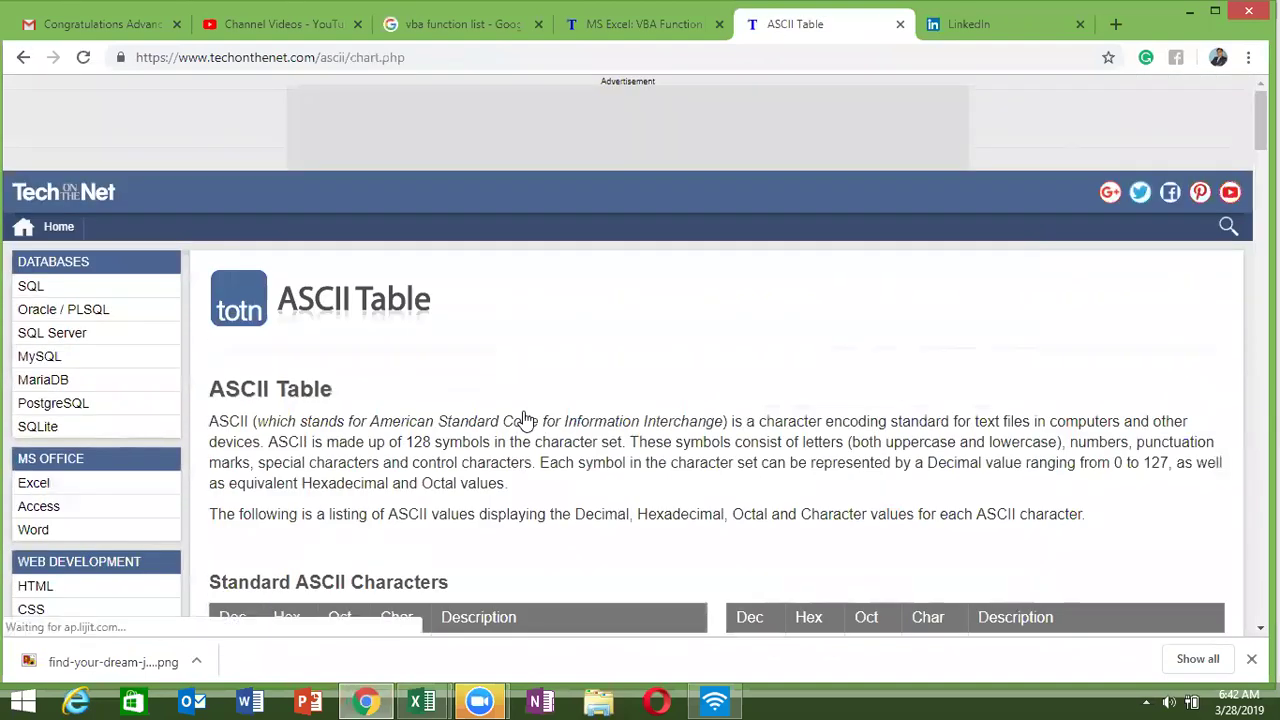
pyautogui.scroll(-3, 525, 418)
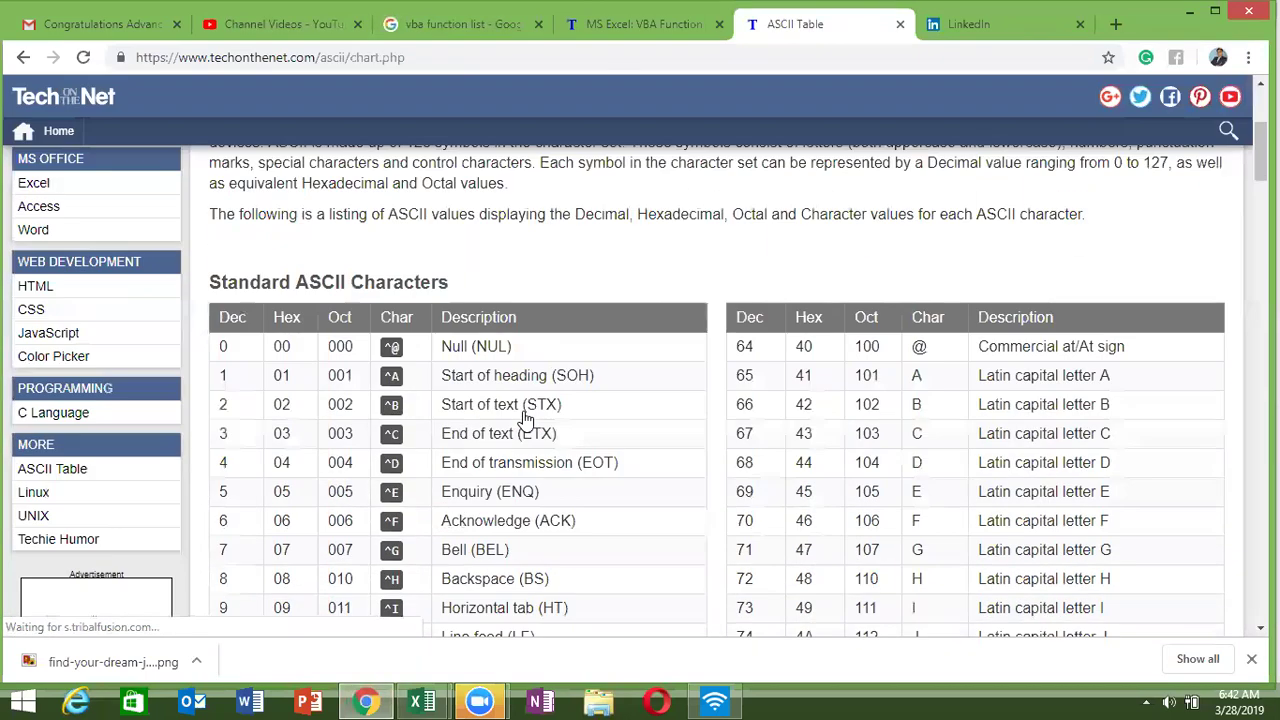
pyautogui.scroll(-1, 525, 418)
pyautogui.scroll(-1, 525, 418)
pyautogui.scroll(1, 525, 420)
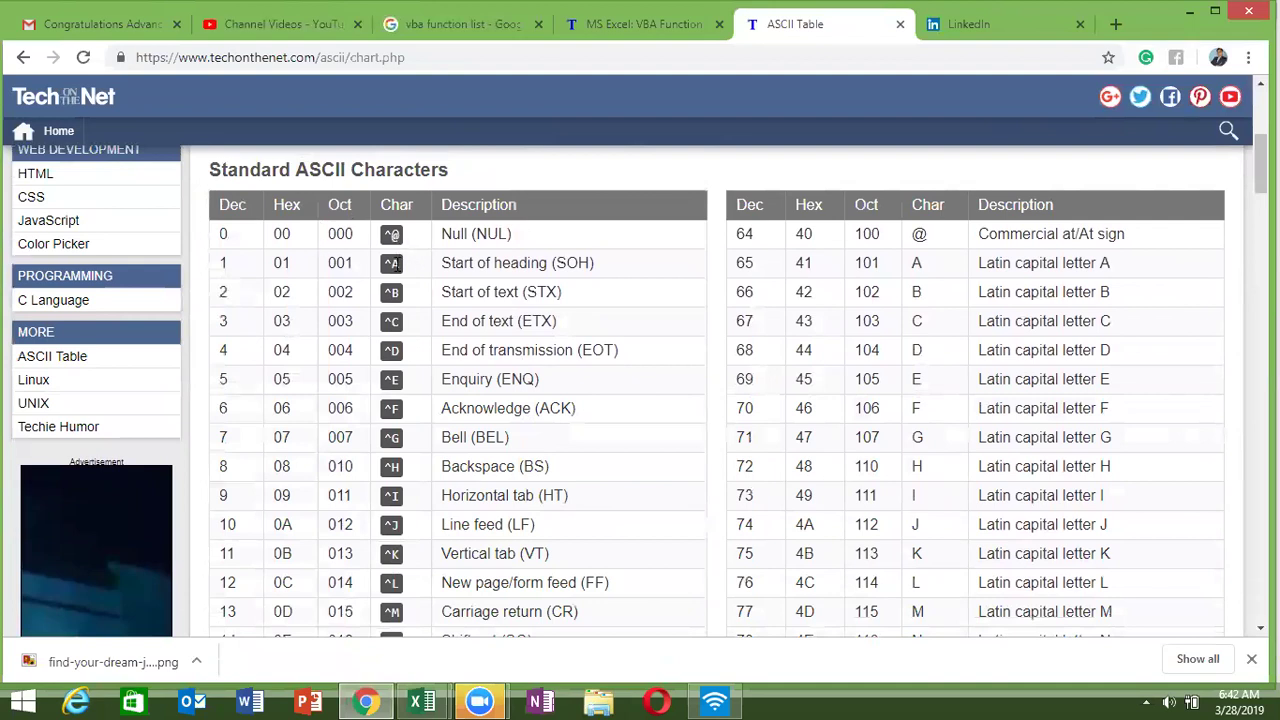
pyautogui.scroll(-1, 395, 265)
pyautogui.scroll(-3, 396, 268)
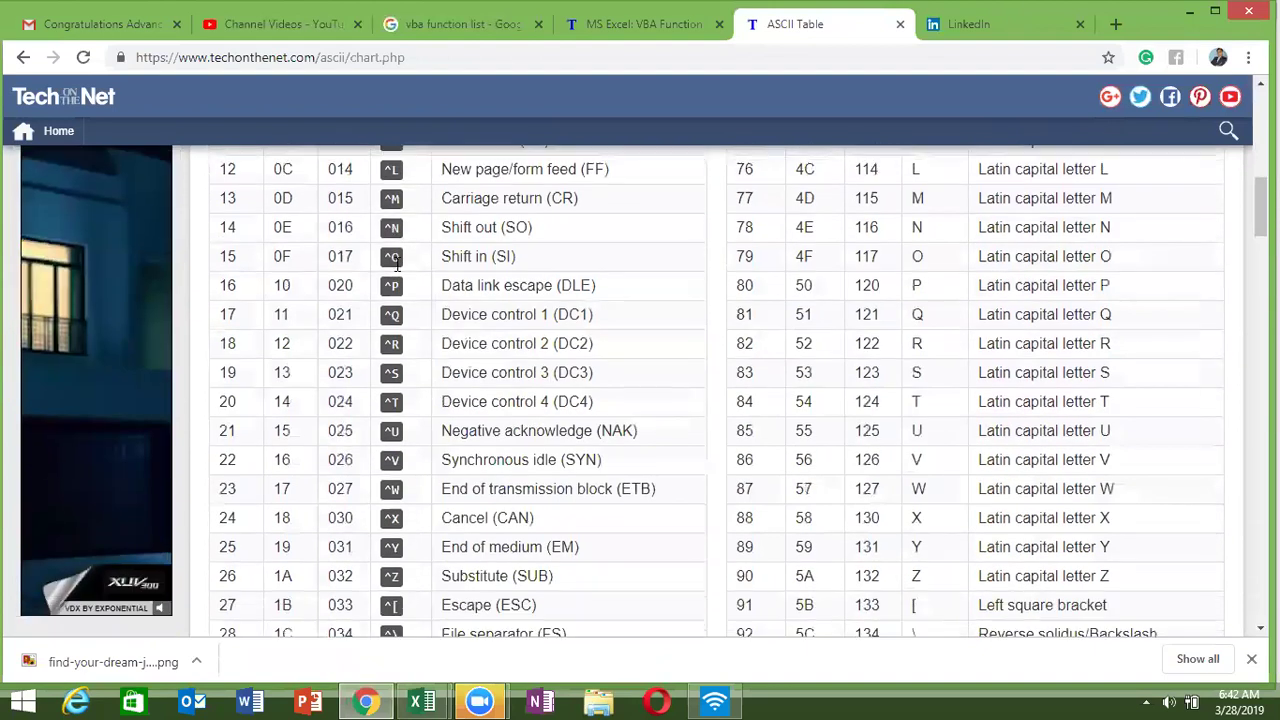
pyautogui.scroll(-3, 395, 270)
pyautogui.scroll(-2, 395, 270)
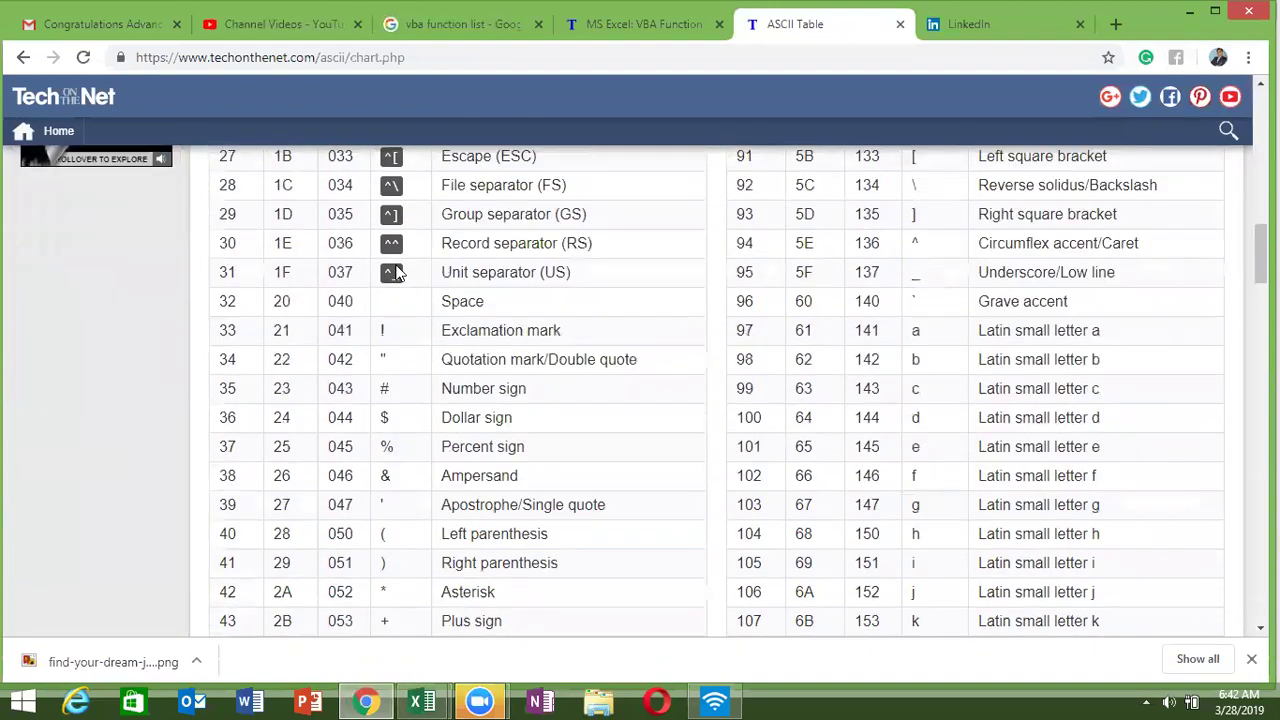
pyautogui.doubleClick(227, 332)
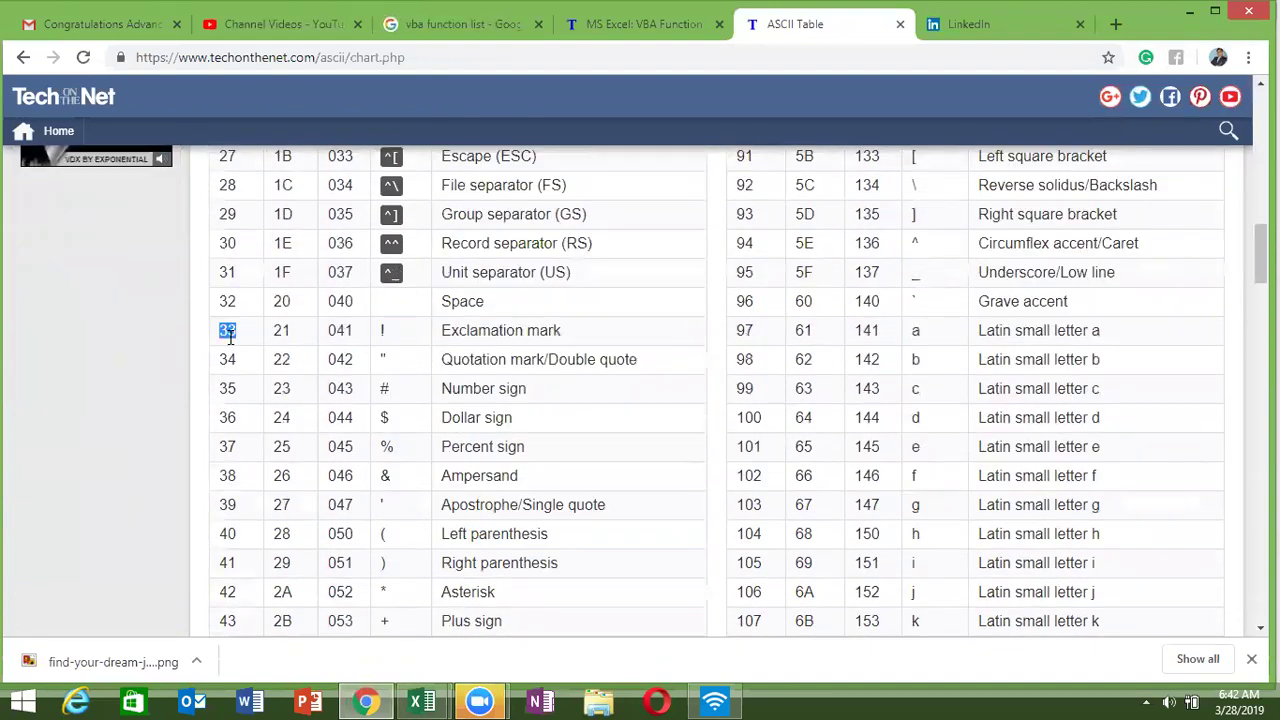
# Step: Highlight codes 48 (digit zero) and 58 (colon) further down the ASCII table
pyautogui.scroll(-2, 229, 337)
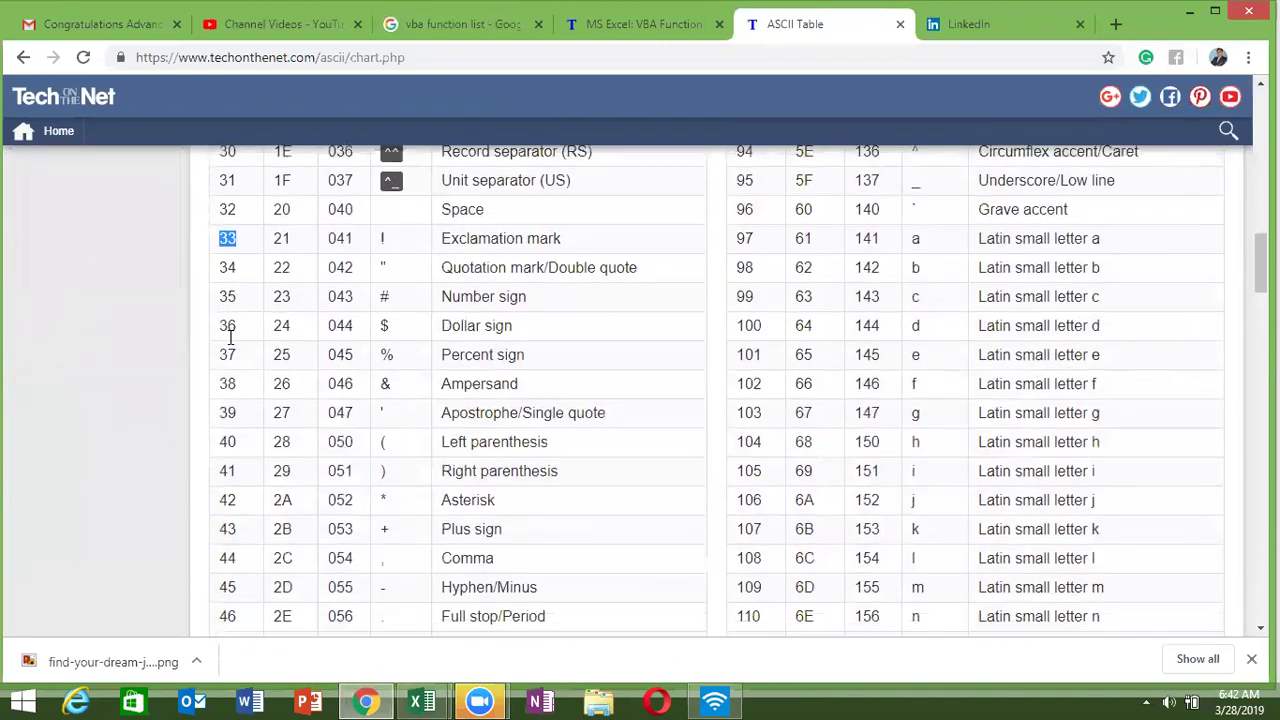
pyautogui.scroll(-2, 229, 337)
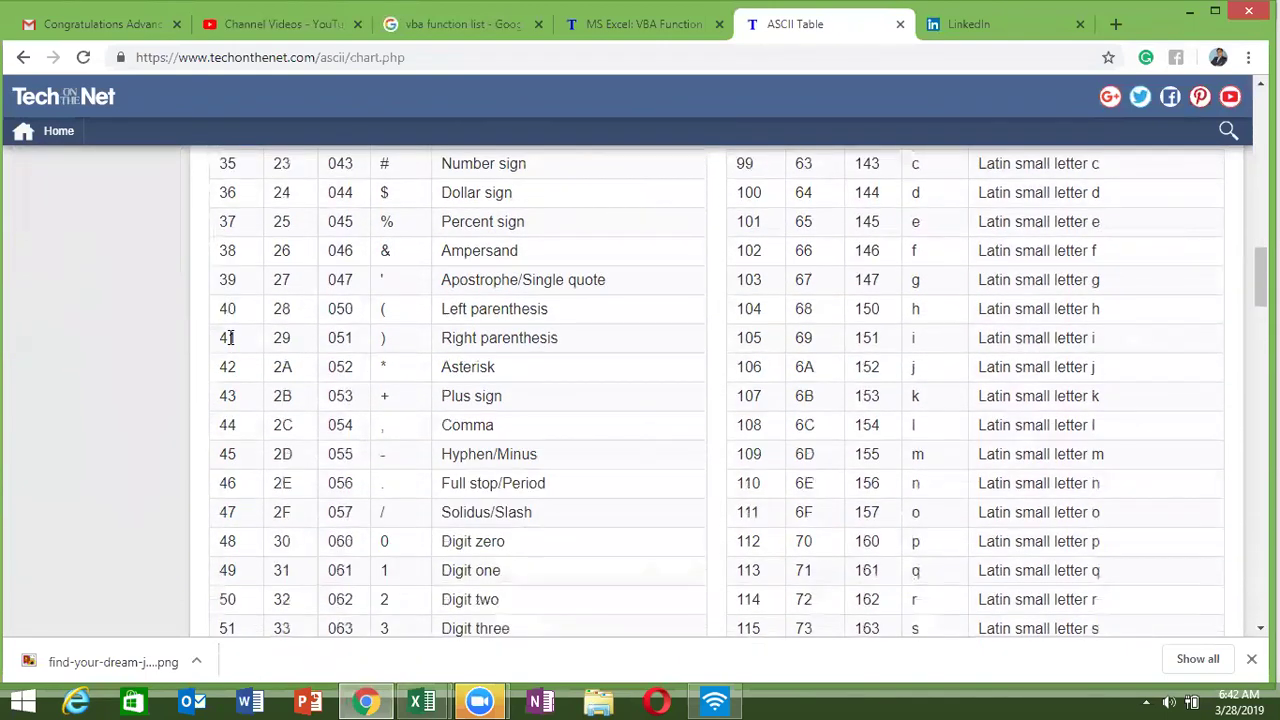
pyautogui.scroll(-2, 229, 337)
pyautogui.scroll(-1, 229, 340)
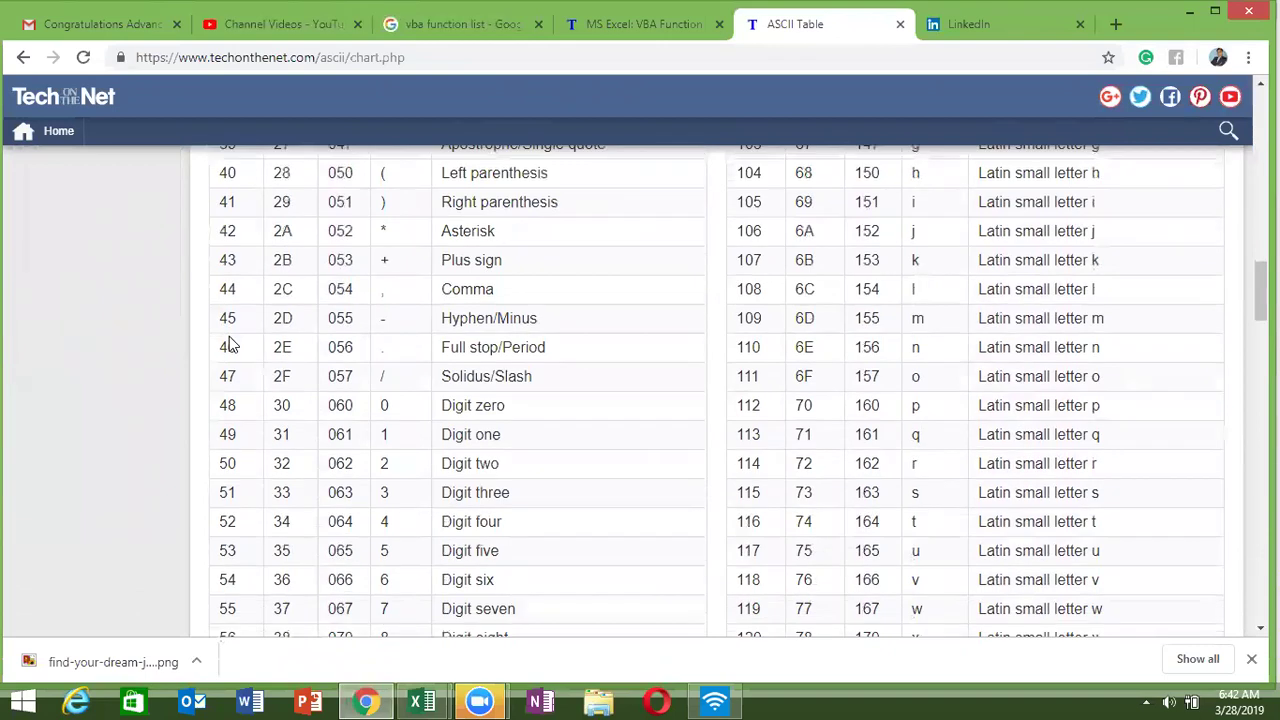
pyautogui.doubleClick(228, 392)
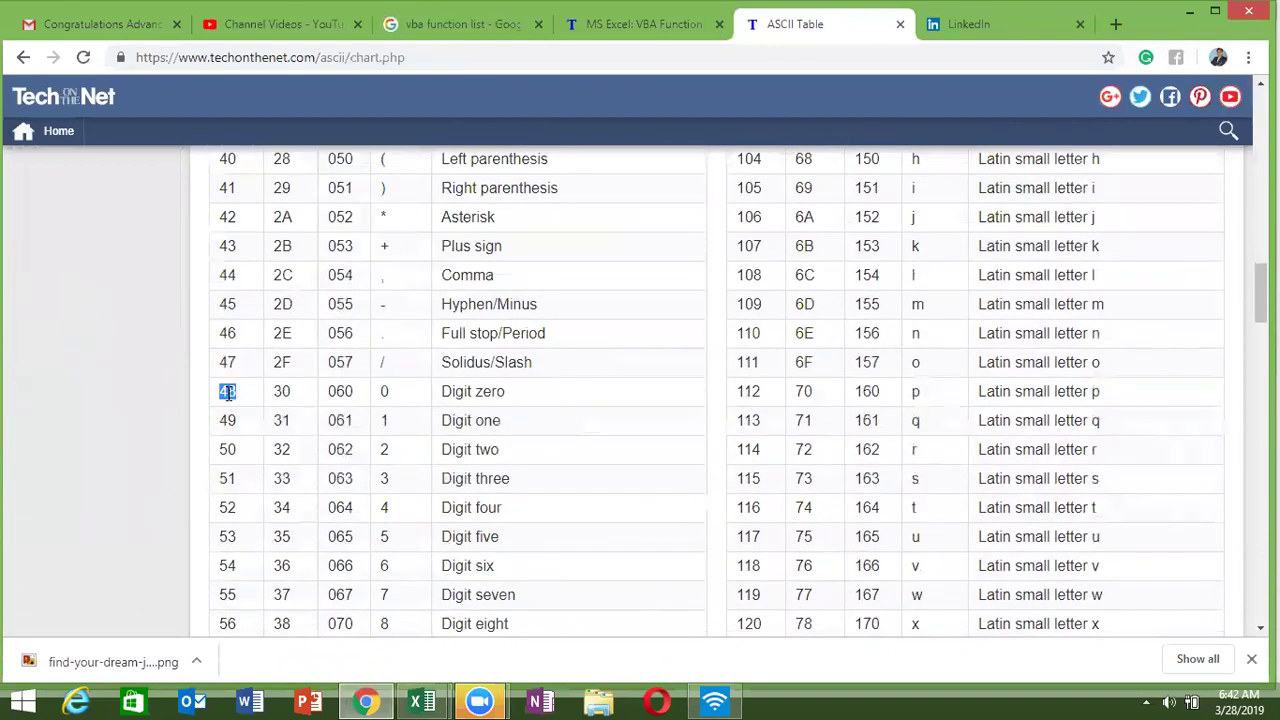
pyautogui.scroll(-3, 229, 400)
pyautogui.scroll(-1, 215, 449)
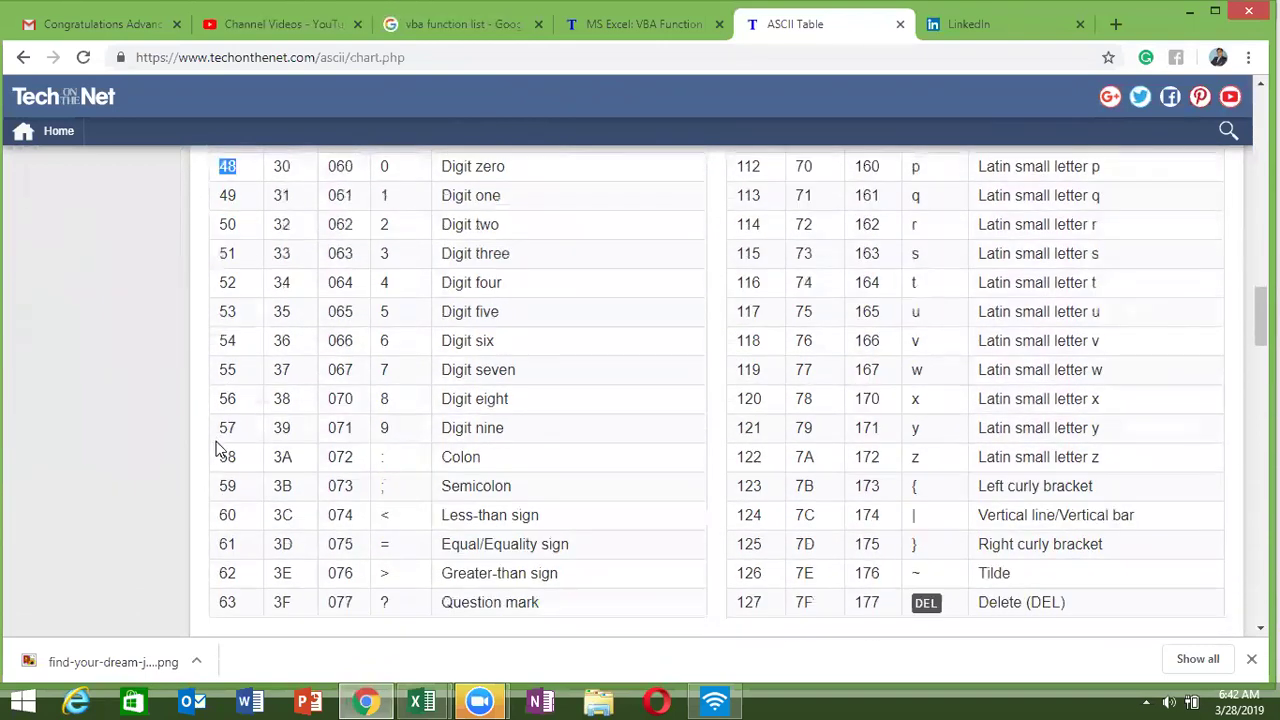
pyautogui.doubleClick(227, 456)
pyautogui.click(760, 609)
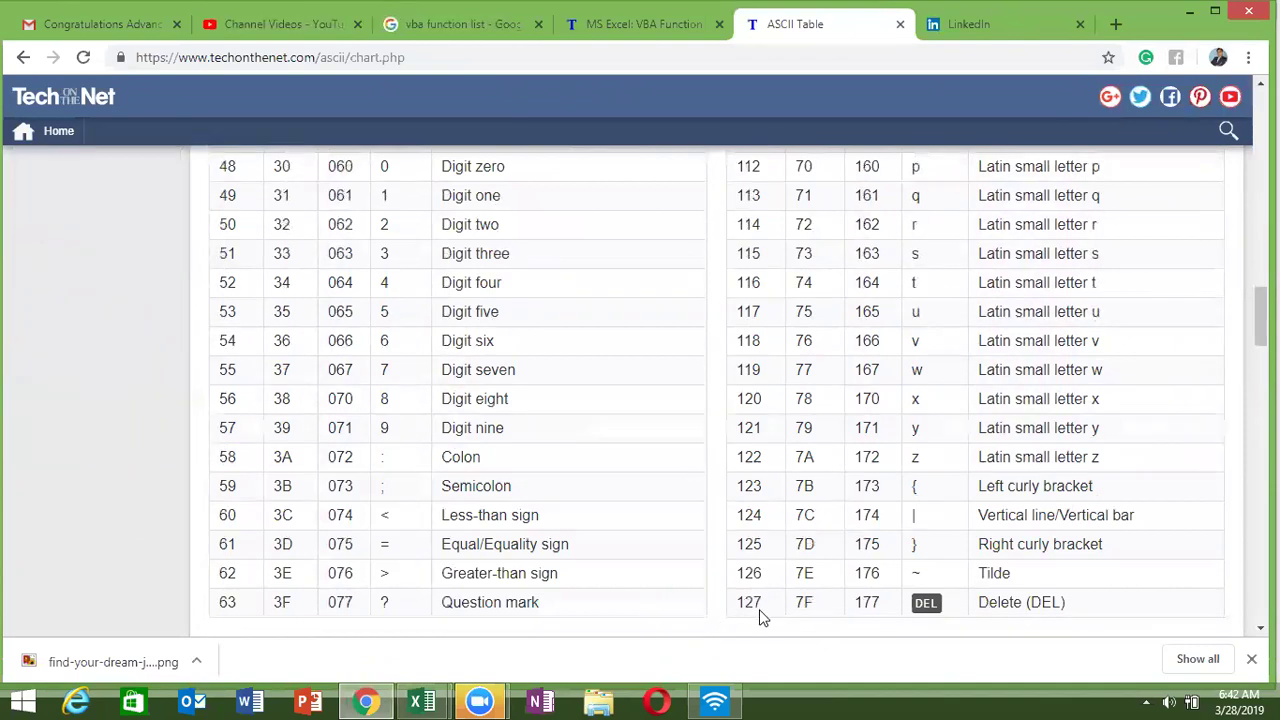
pyautogui.hotkey('alt', 'Tab')
pyautogui.hotkey('alt', 'Tab')
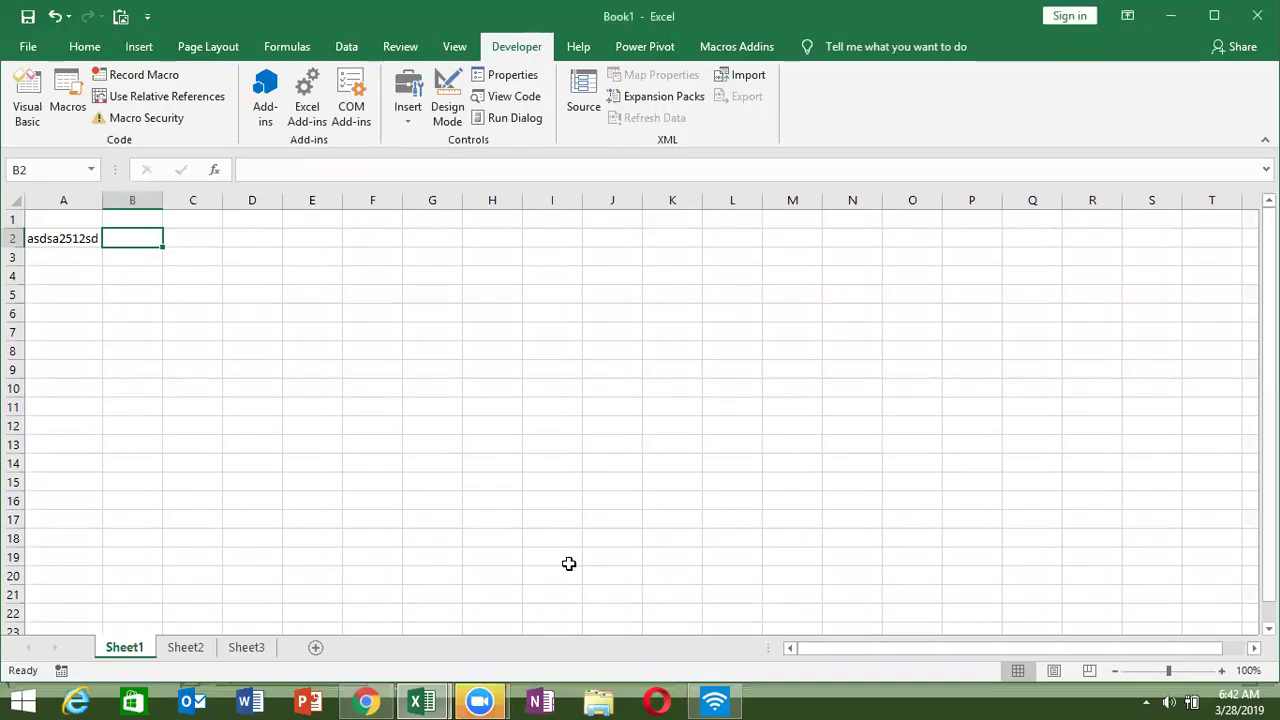
pyautogui.click(377, 297)
pyautogui.write('5')
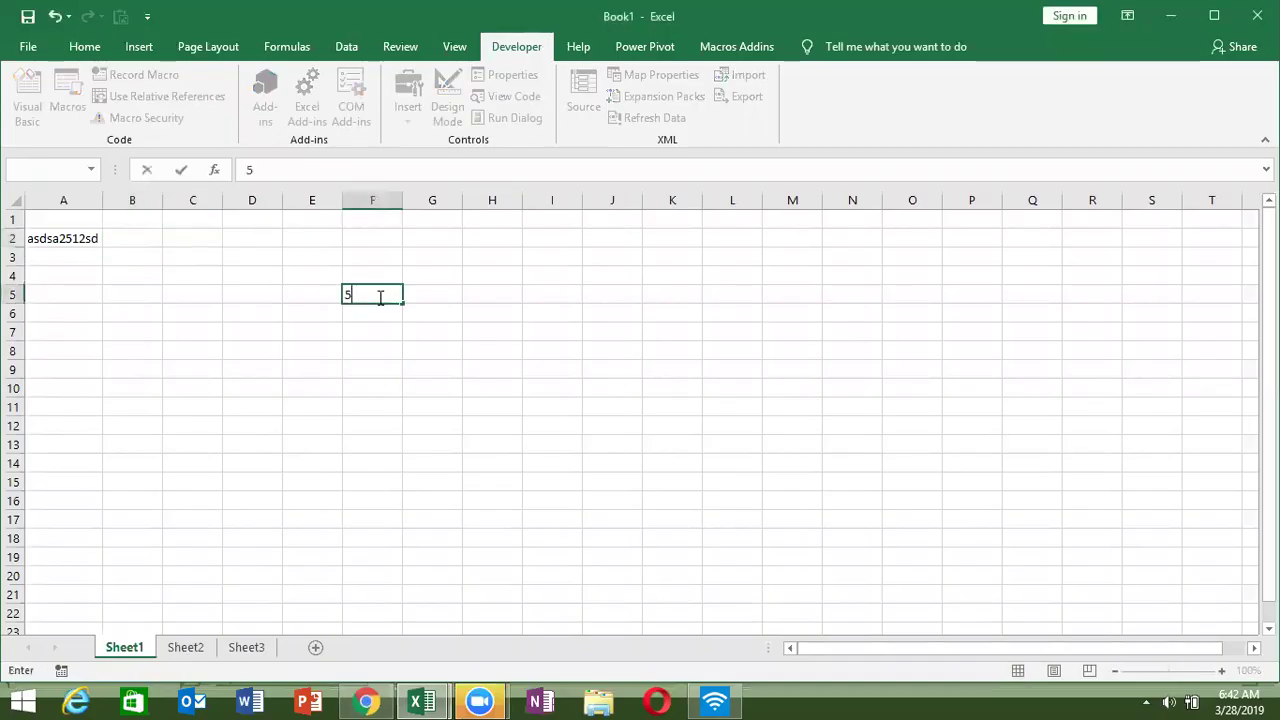
pyautogui.write('8')
pyautogui.press('Tab')
pyautogui.write('127')
pyautogui.press('Tab')
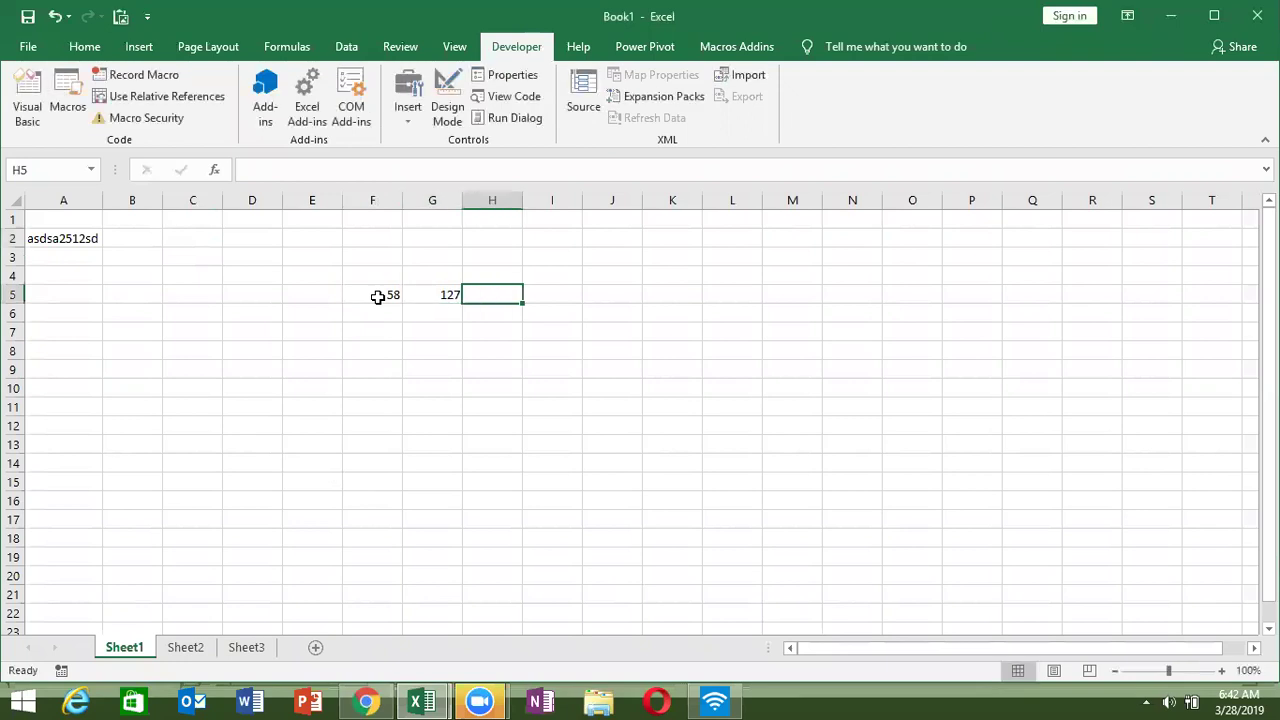
pyautogui.write('=ch')
pyautogui.press('Tab')
pyautogui.press('Left')
pyautogui.press('Return')
pyautogui.click(377, 297)
pyautogui.press('Right')
pyautogui.press('Right')
pyautogui.press('Left')
pyautogui.press('Left')
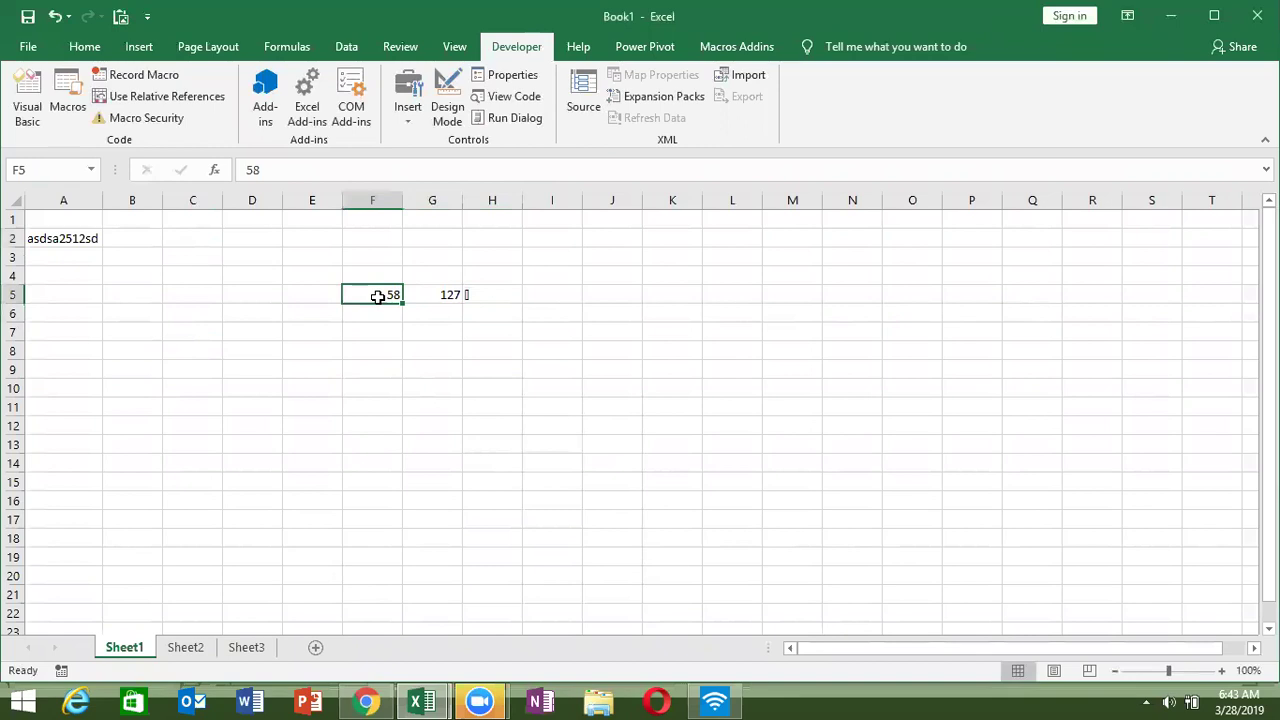
pyautogui.press('Left')
pyautogui.press('Down')
pyautogui.press('Right')
pyautogui.press('Right')
pyautogui.press('Up')
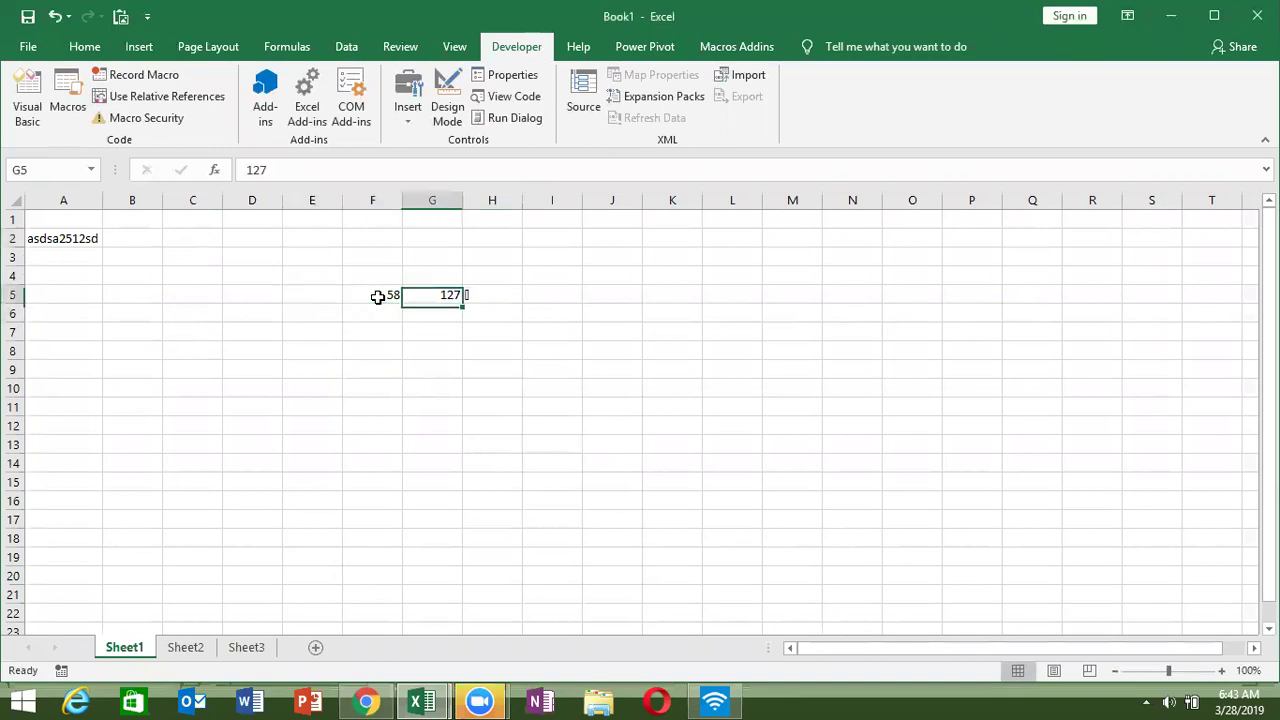
pyautogui.press('Left')
pyautogui.hotkey('shift', 'Right')
pyautogui.hotkey('shift', 'Right')
pyautogui.press('Delete')
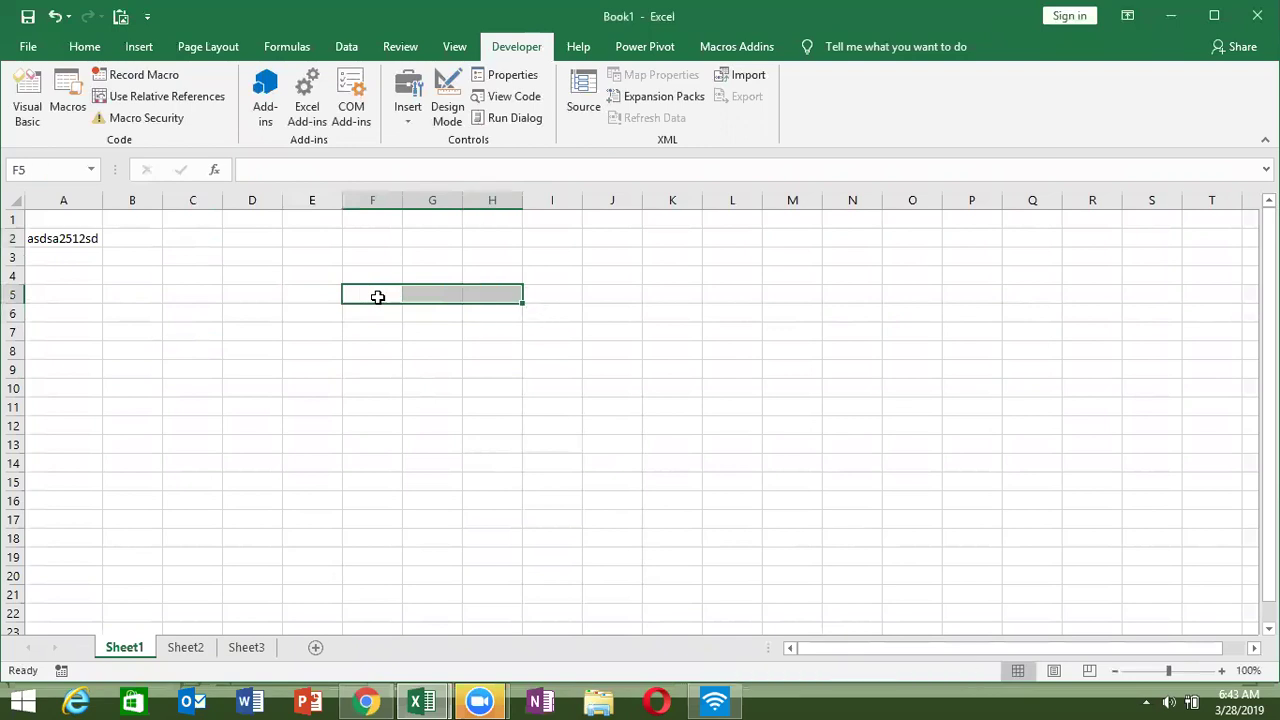
pyautogui.press('Left')
pyautogui.press('Left')
pyautogui.press('Left')
pyautogui.press('Left')
pyautogui.press('Left')
pyautogui.press('Up')
pyautogui.press('Up')
pyautogui.press('Up')
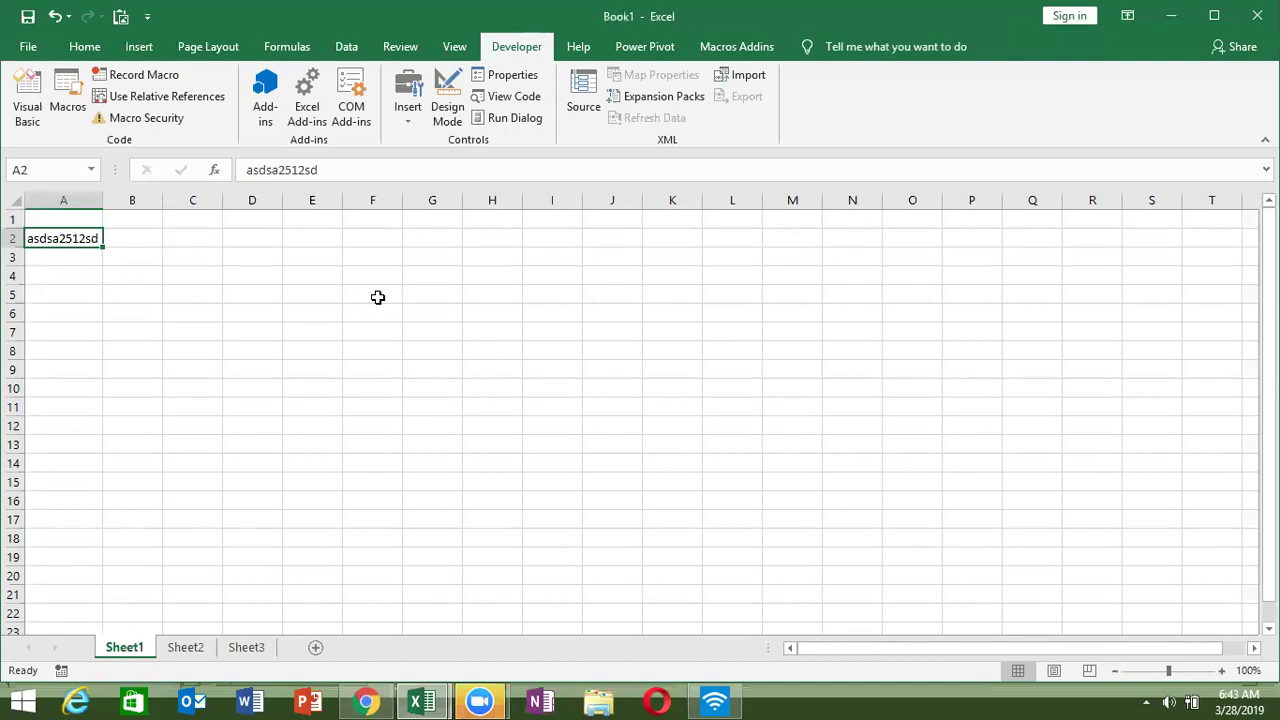
# Step: Enter =SUBSTITUTE(A2,"a","") in A3 to strip every 'a' from A2's text
pyautogui.press('Return')
pyautogui.write('=sub')
pyautogui.press('Tab')
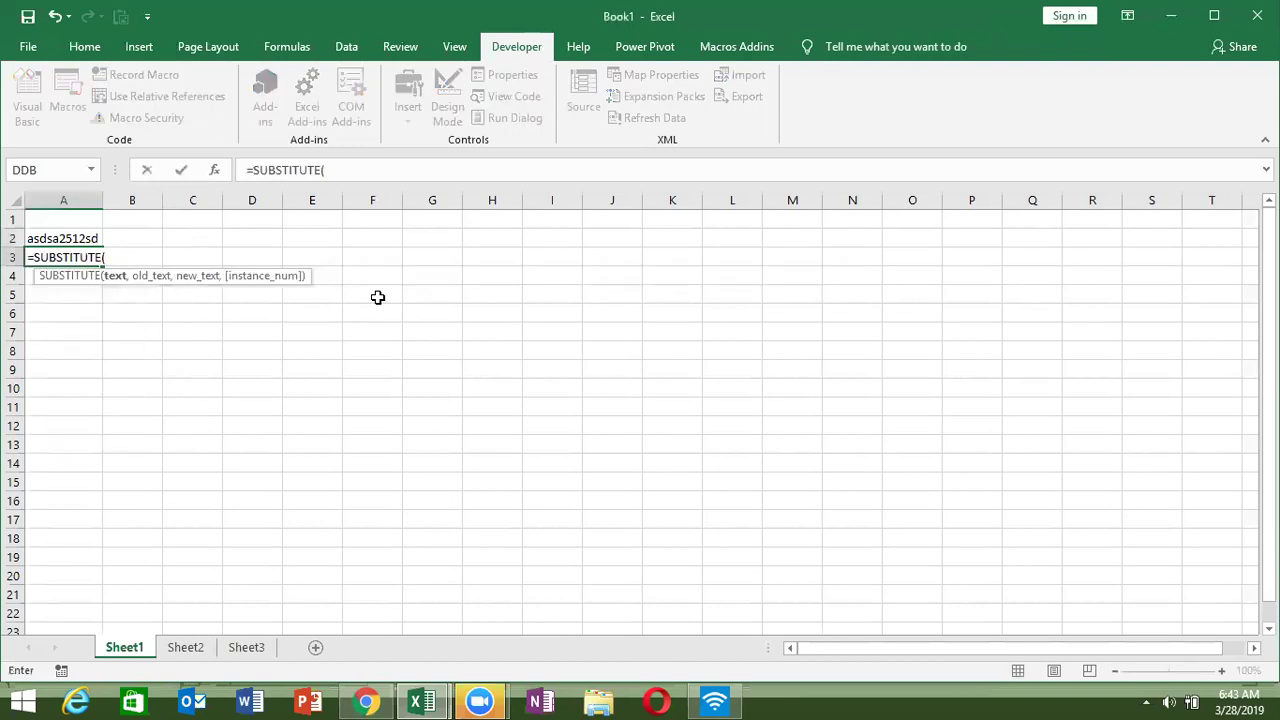
pyautogui.press('Up')
pyautogui.write(',')
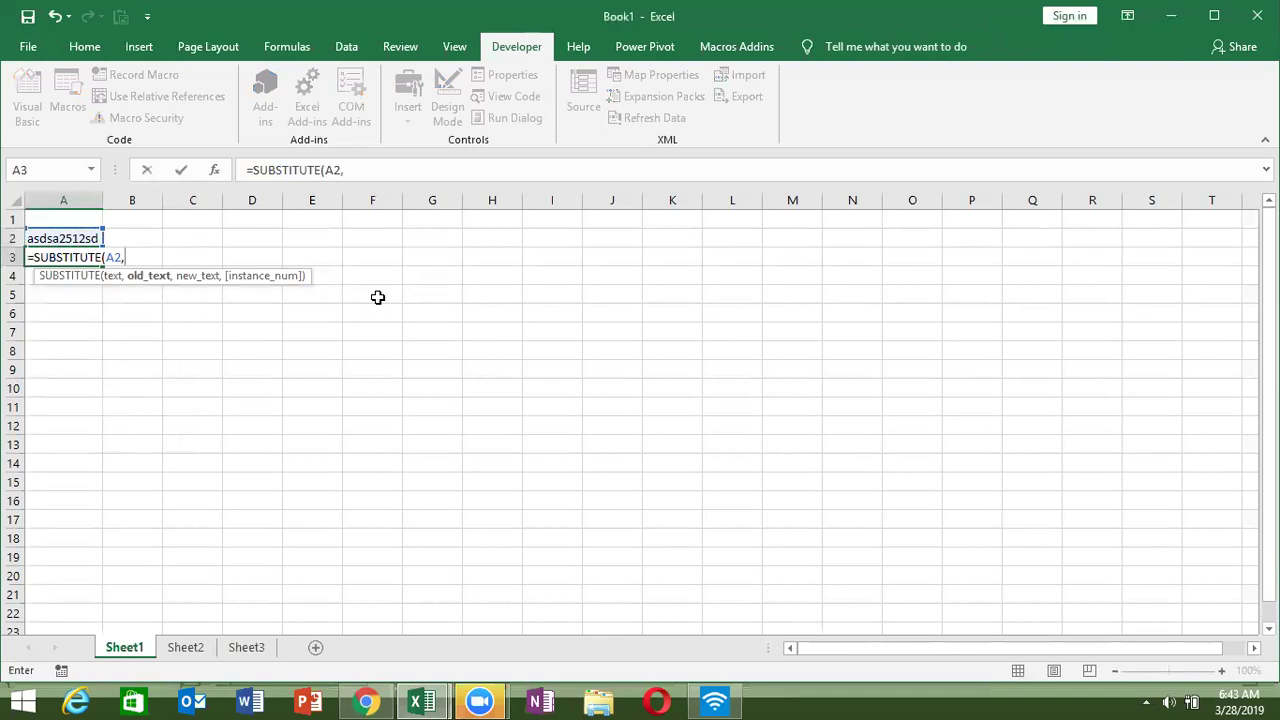
pyautogui.write('"')
pyautogui.write('a",')
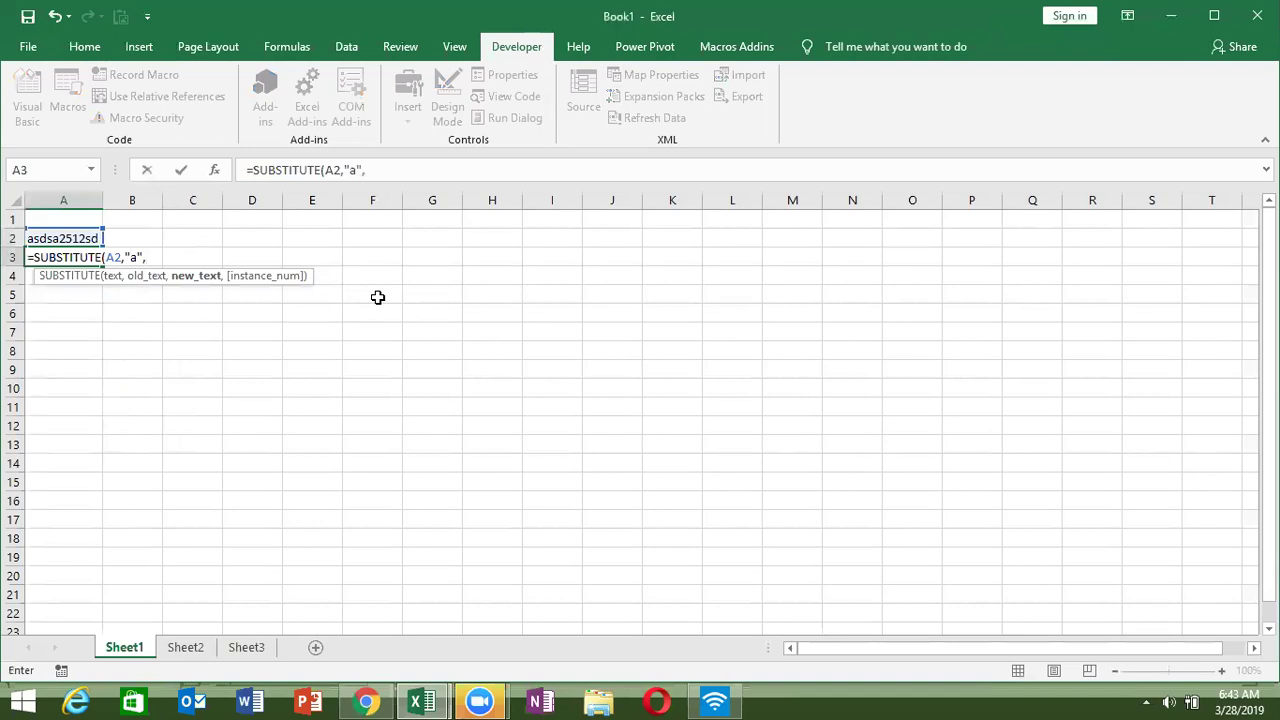
pyautogui.write('""')
pyautogui.press('Return')
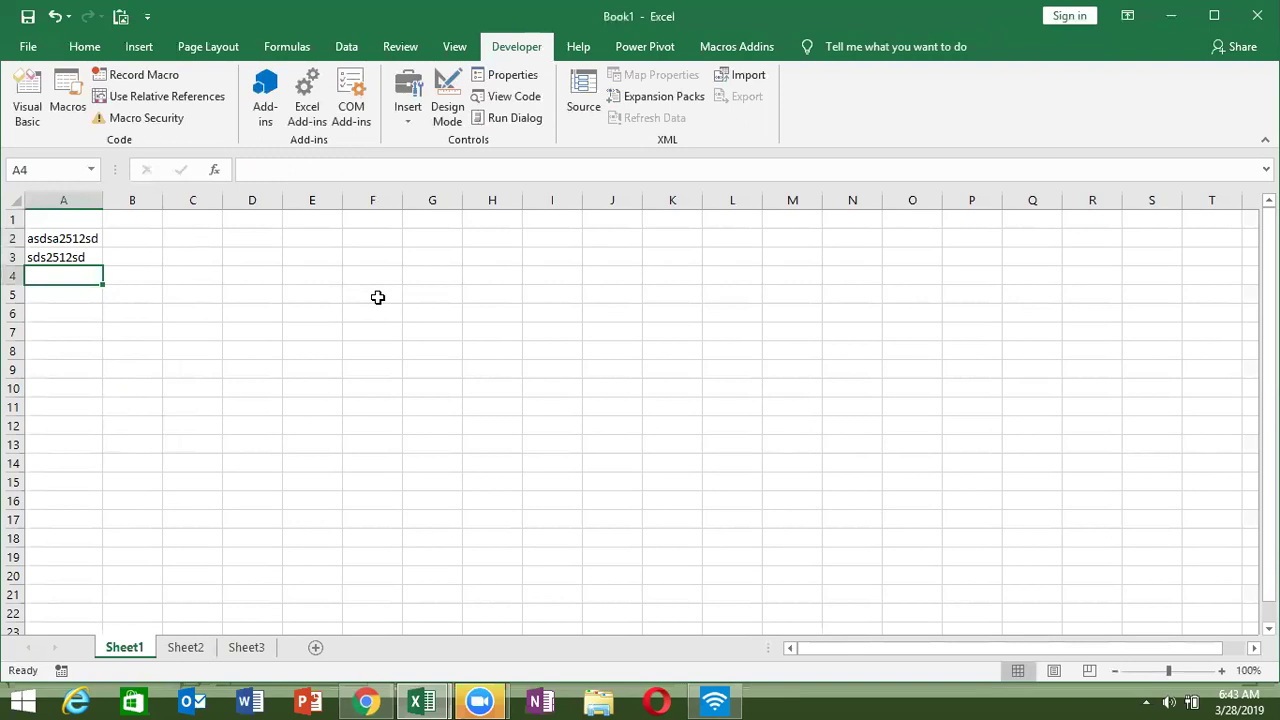
# Step: Check A3's sds2512sd result, clear the test formula, and return to the VBA editor
pyautogui.press('Up')
pyautogui.press('F2')
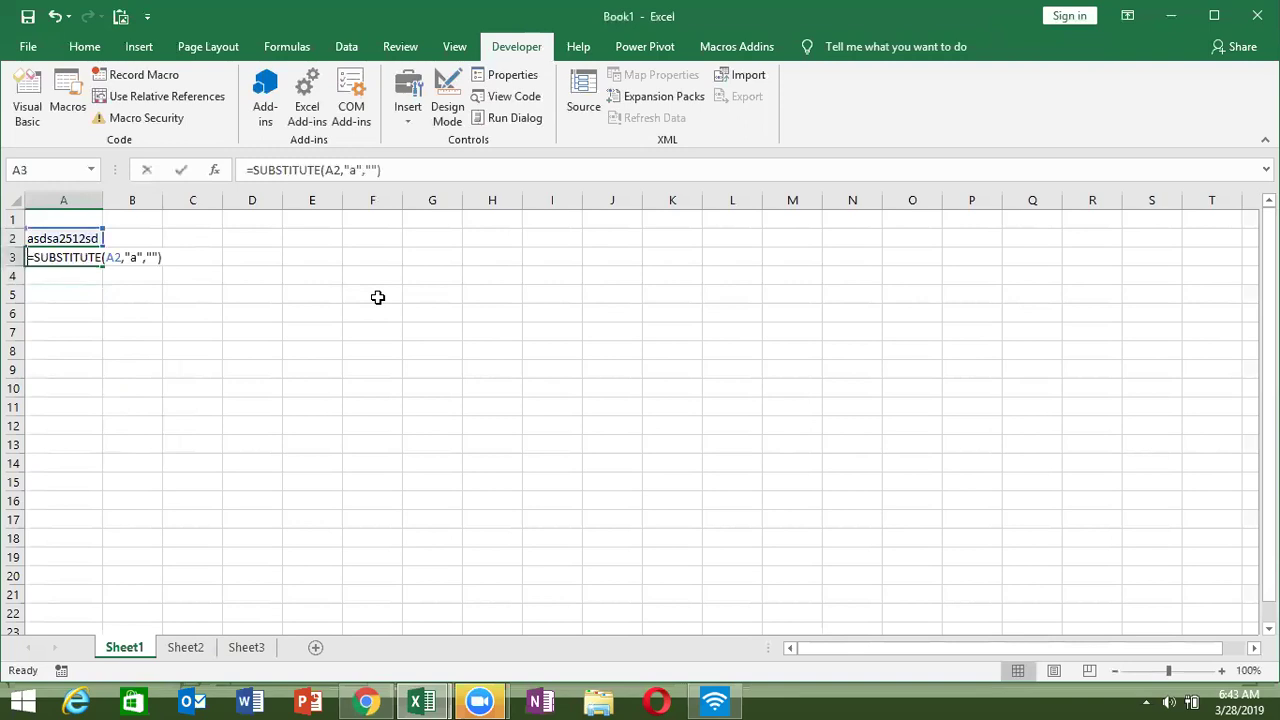
pyautogui.press('Escape')
pyautogui.press('BackSpace')
pyautogui.press('Escape')
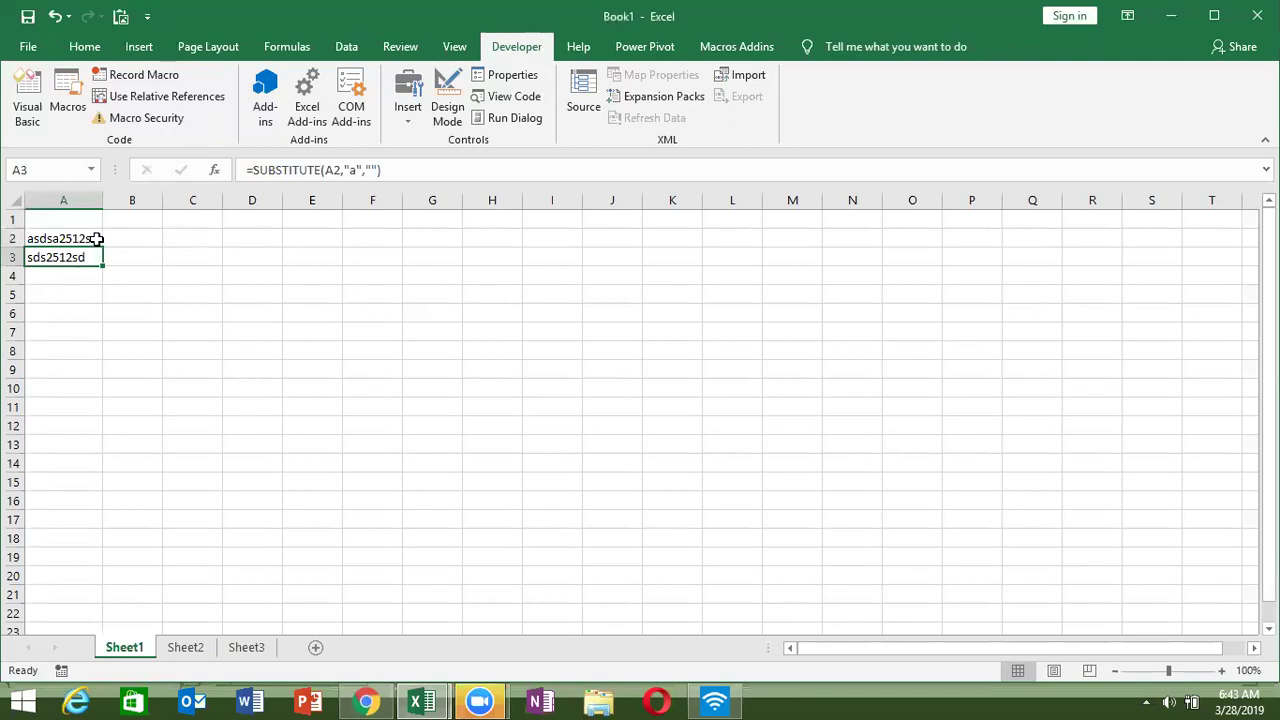
pyautogui.press('Delete')
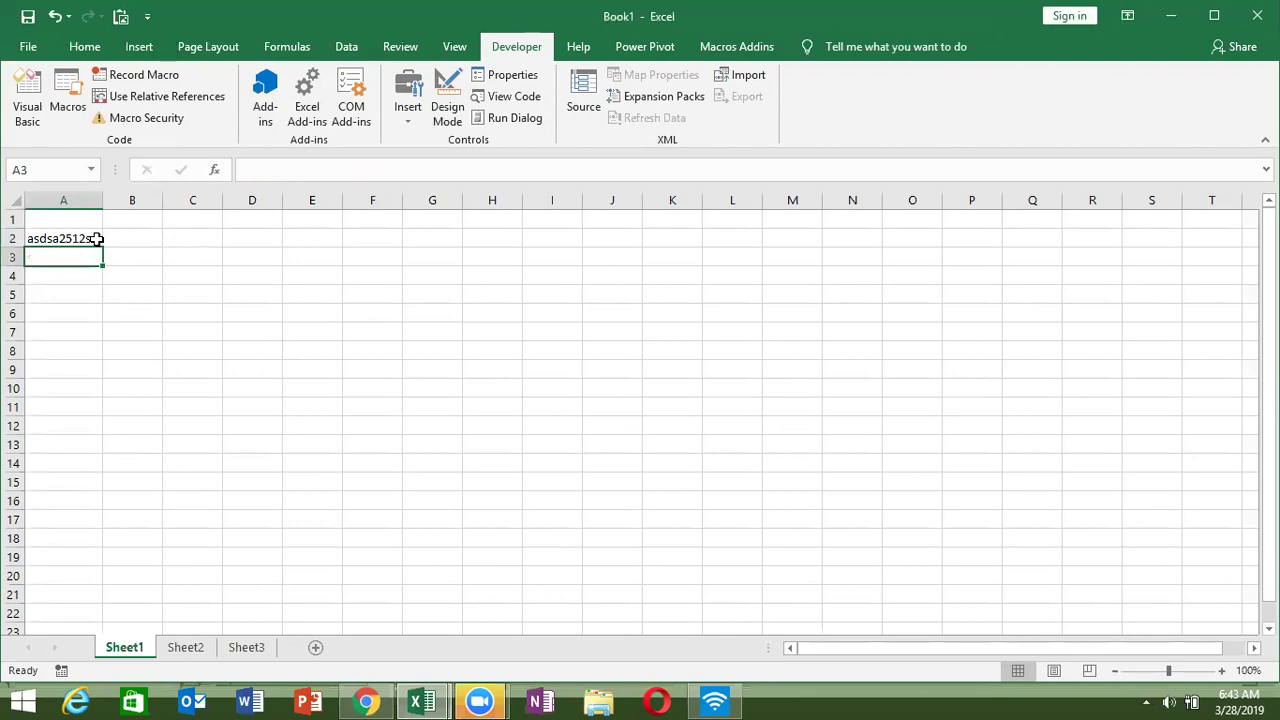
pyautogui.hotkey('alt', 'Tab')
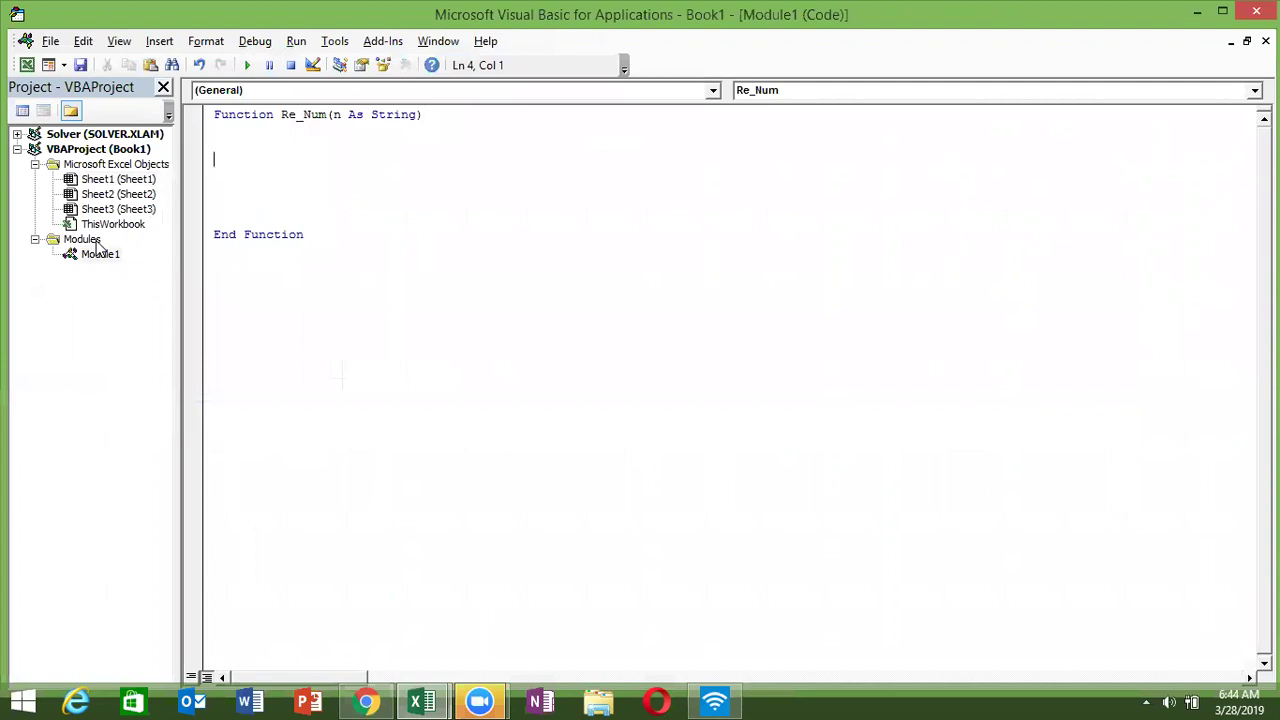
# Step: Add a For i = 58 To 127 … Next loop inside Re_Num
pyautogui.press('Up')
pyautogui.press('Up')
pyautogui.press('Return')
pyautogui.write('fori = 58 to 12')
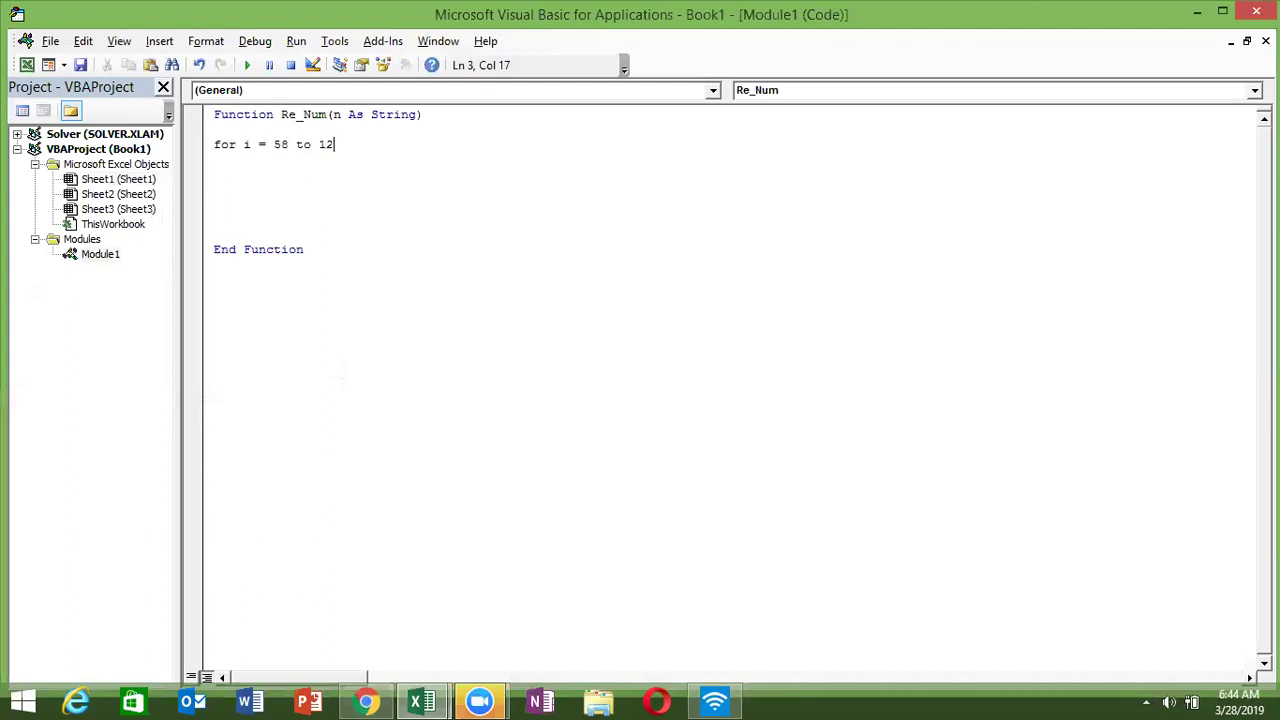
pyautogui.write('7')
pyautogui.press('Return')
pyautogui.press('Return')
pyautogui.press('Return')
pyautogui.write('next')
pyautogui.press('Up')
# Step: Declare Dim r As String and set r = n inside Re_Num
pyautogui.press('Up')
pyautogui.press('Up')
pyautogui.press('Up')
pyautogui.press('Return')
pyautogui.press('Up')
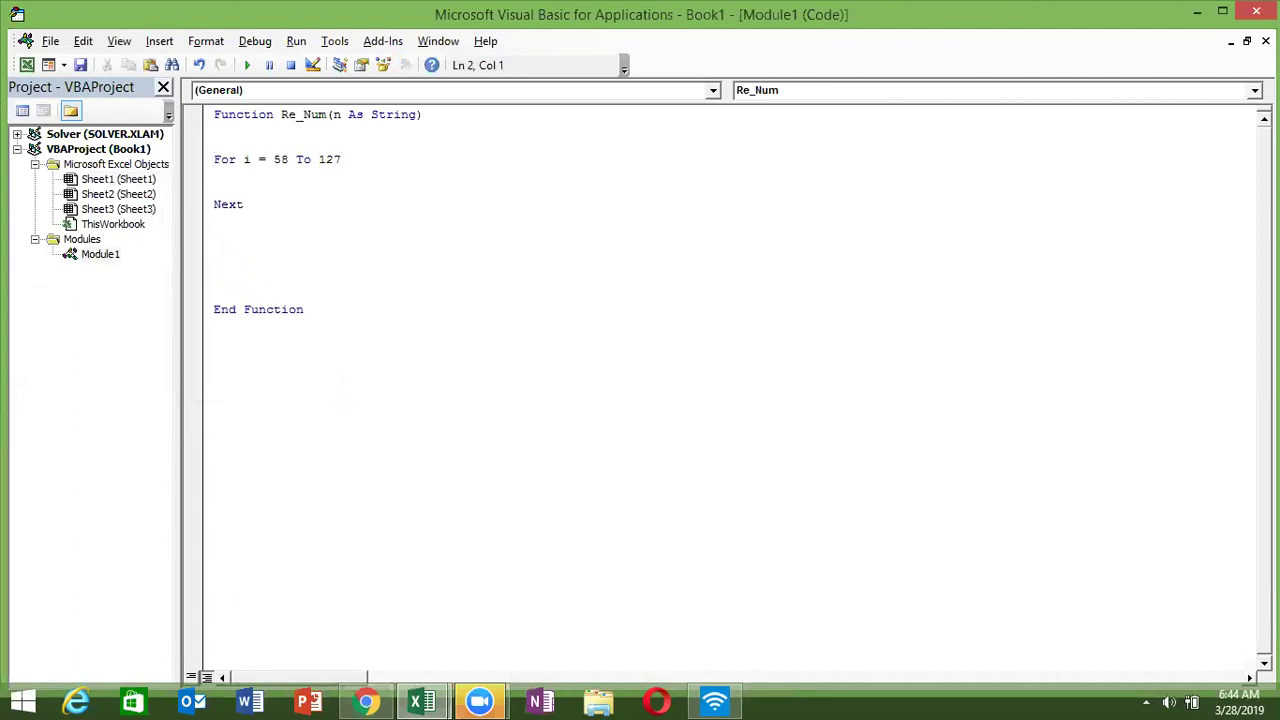
pyautogui.write('n as')
pyautogui.press('Escape')
pyautogui.press('BackSpace')
pyautogui.press('BackSpace')
pyautogui.press('BackSpace')
pyautogui.press('BackSpace')
pyautogui.write('dim r as str')
pyautogui.press('Tab')
pyautogui.press('Down')
pyautogui.press('Down')
pyautogui.press('Down')
pyautogui.write('r')
pyautogui.press('Up')
pyautogui.press('Up')
pyautogui.write('r=')
pyautogui.write('n')
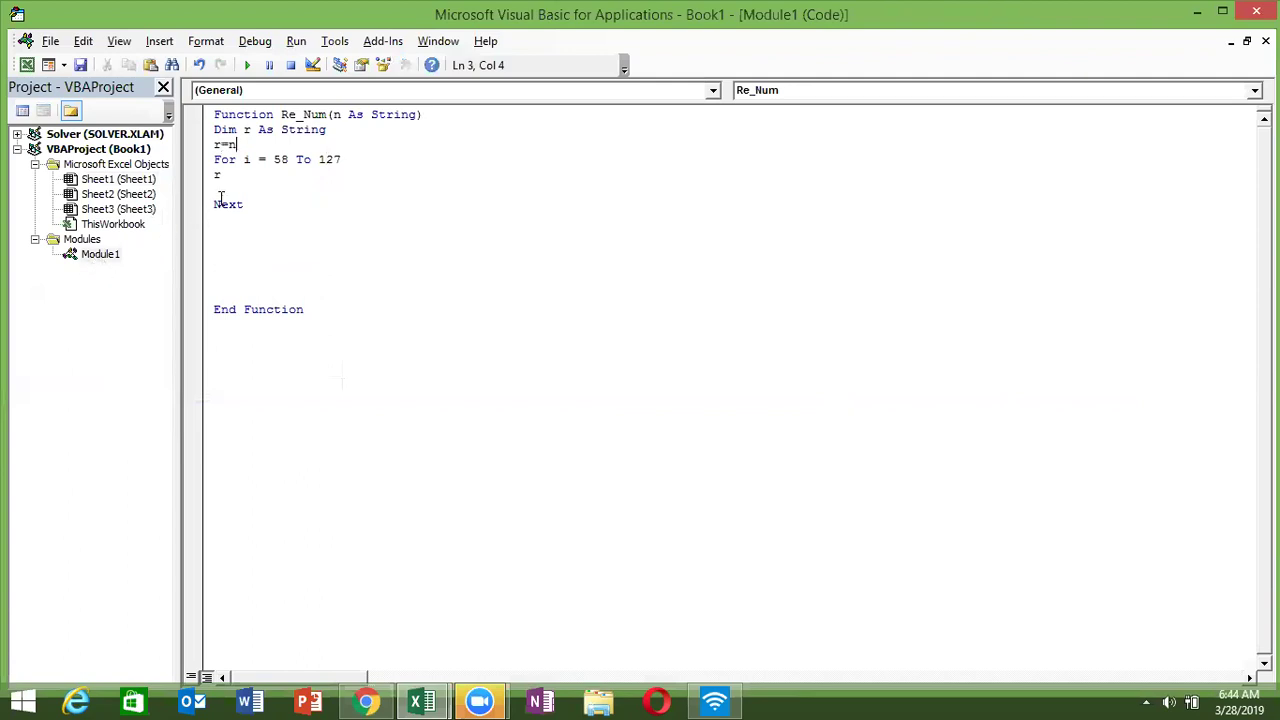
pyautogui.click(236, 177)
# Step: Start the r = line, then review the ASC function page in Chrome and close it
pyautogui.write('=')
pyautogui.hotkey('alt', 'Tab')
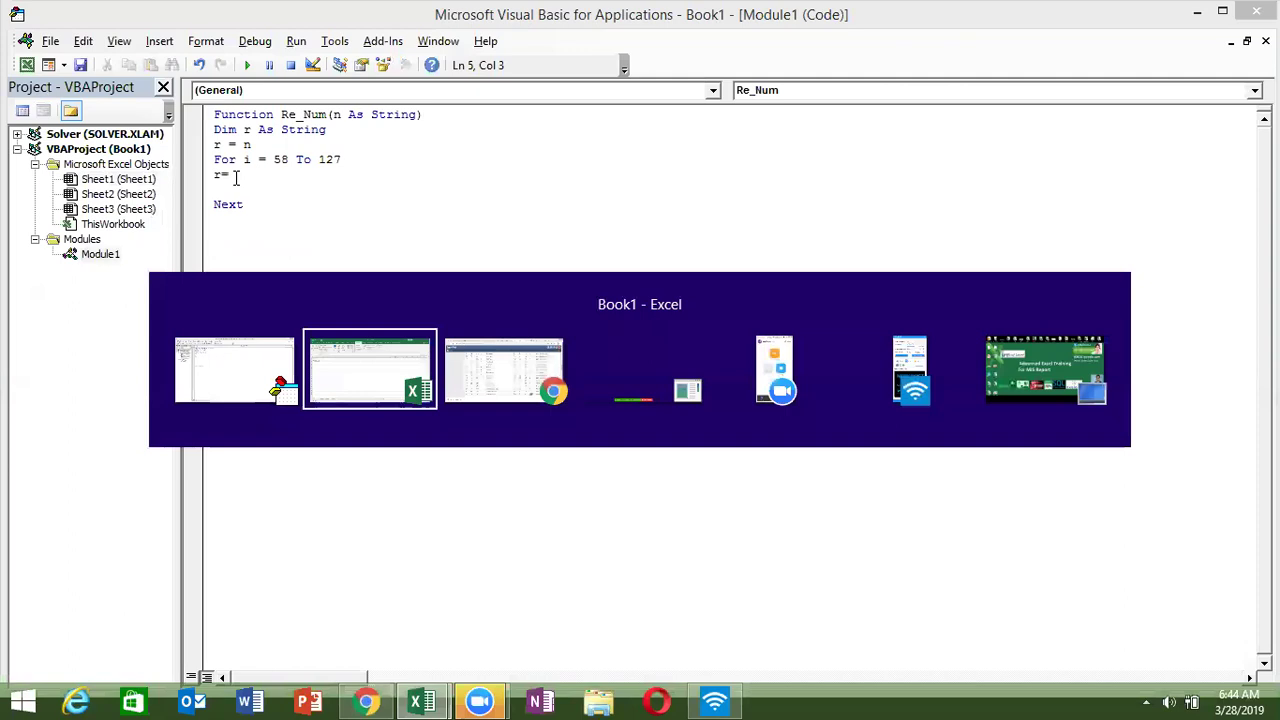
pyautogui.hotkey('alt', 'Tab')
pyautogui.click(21, 59)
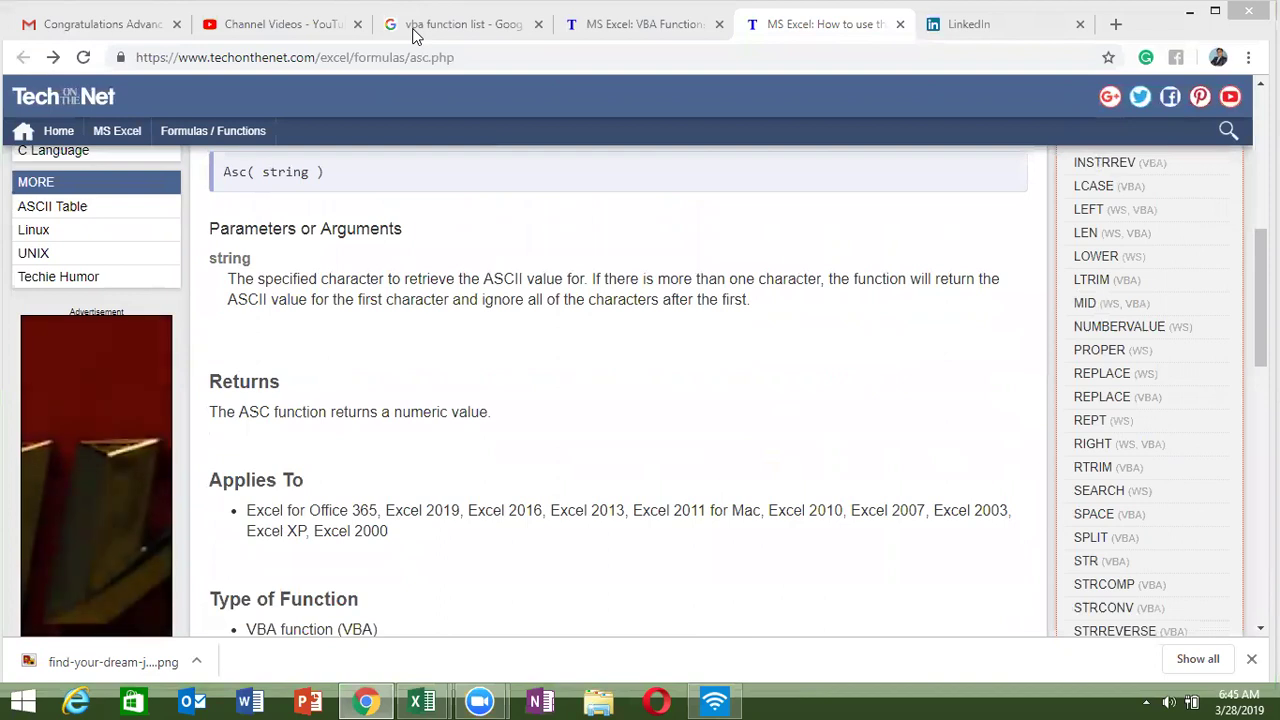
pyautogui.click(899, 28)
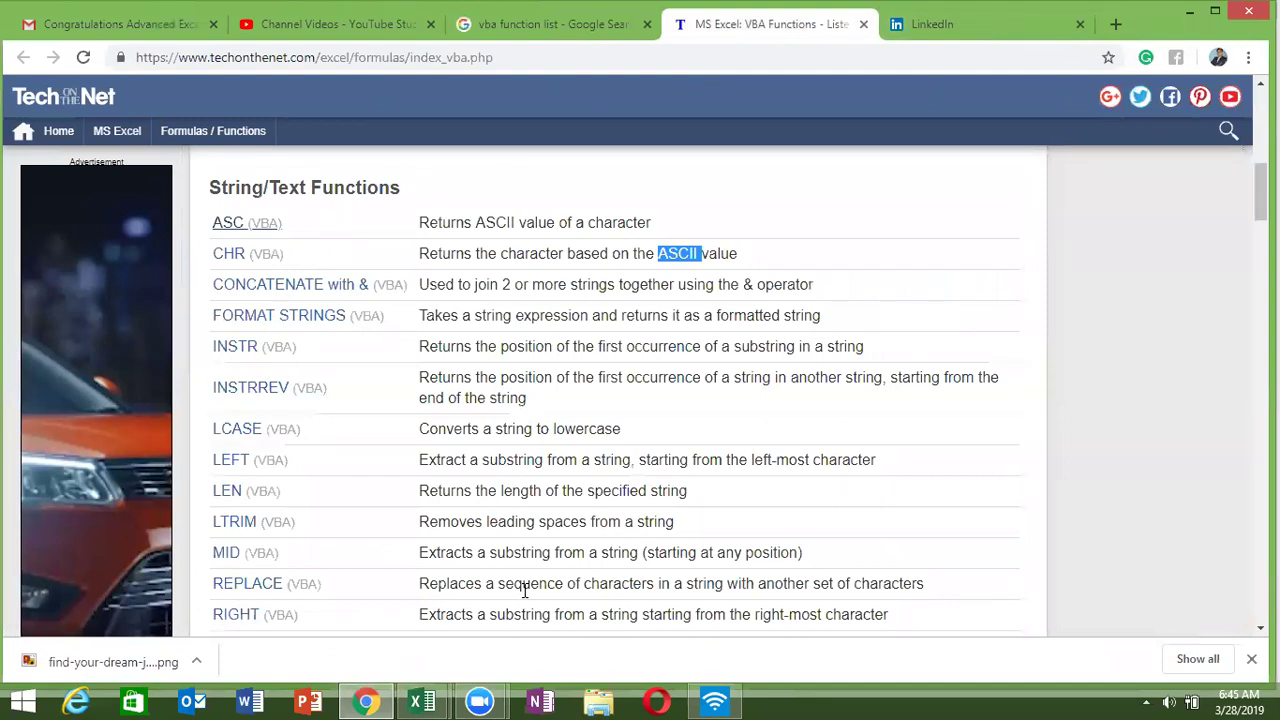
# Step: Copy the REPLACE function's description from TechOnTheNet's String/Text list
pyautogui.tripleClick(442, 587)
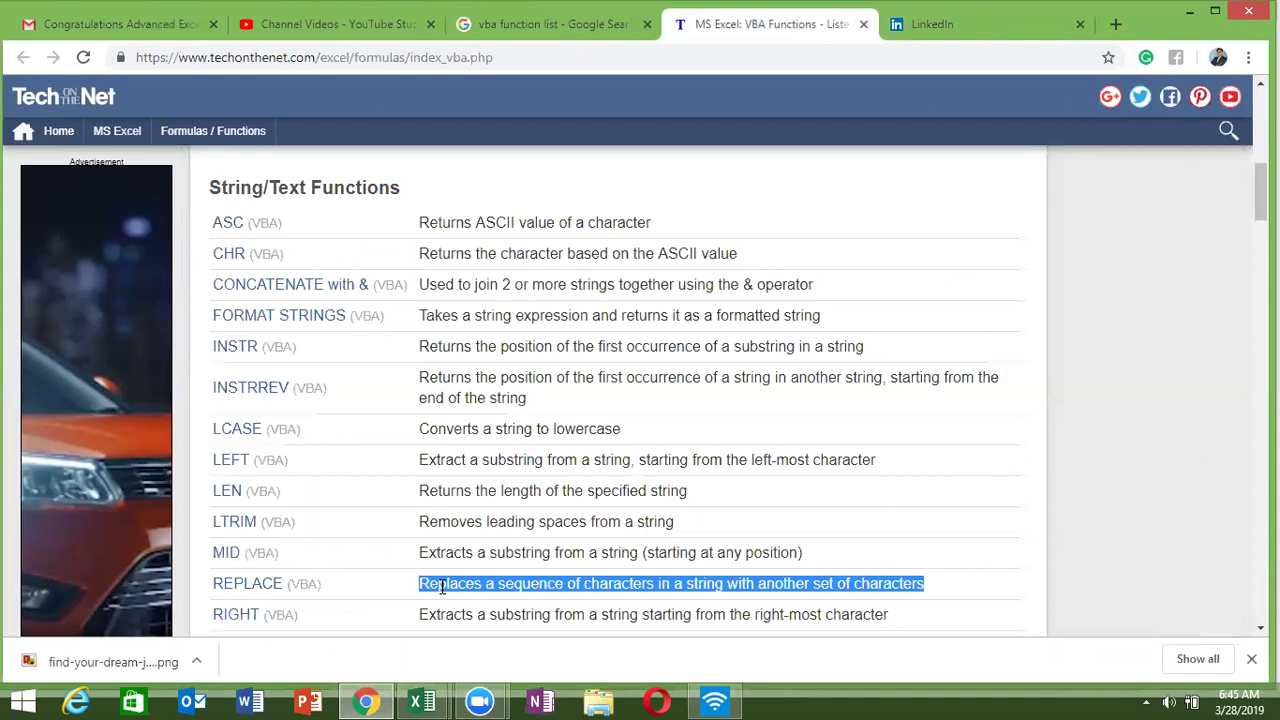
pyautogui.hotkey('ctrl', 'c')
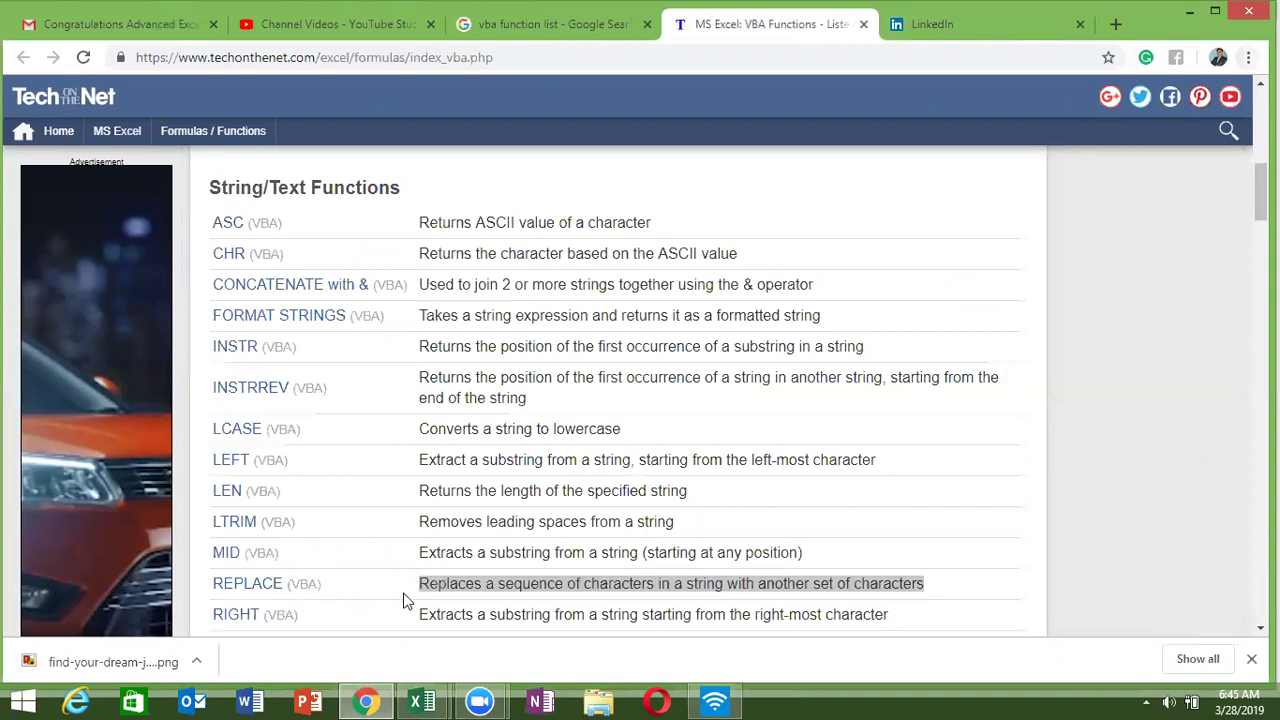
pyautogui.hotkey('alt', 'Tab')
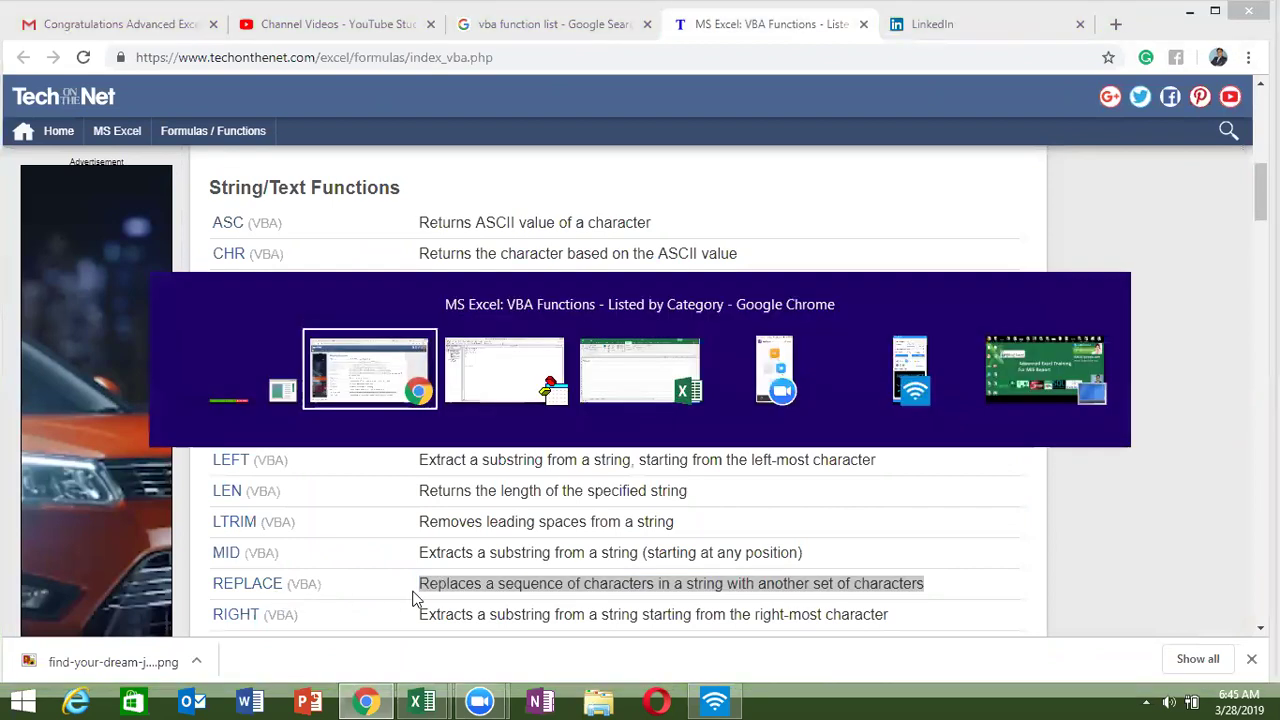
# Step: Write r = Replace(r, Chr(i), "") in the loop and remove the blank line
pyautogui.write('re')
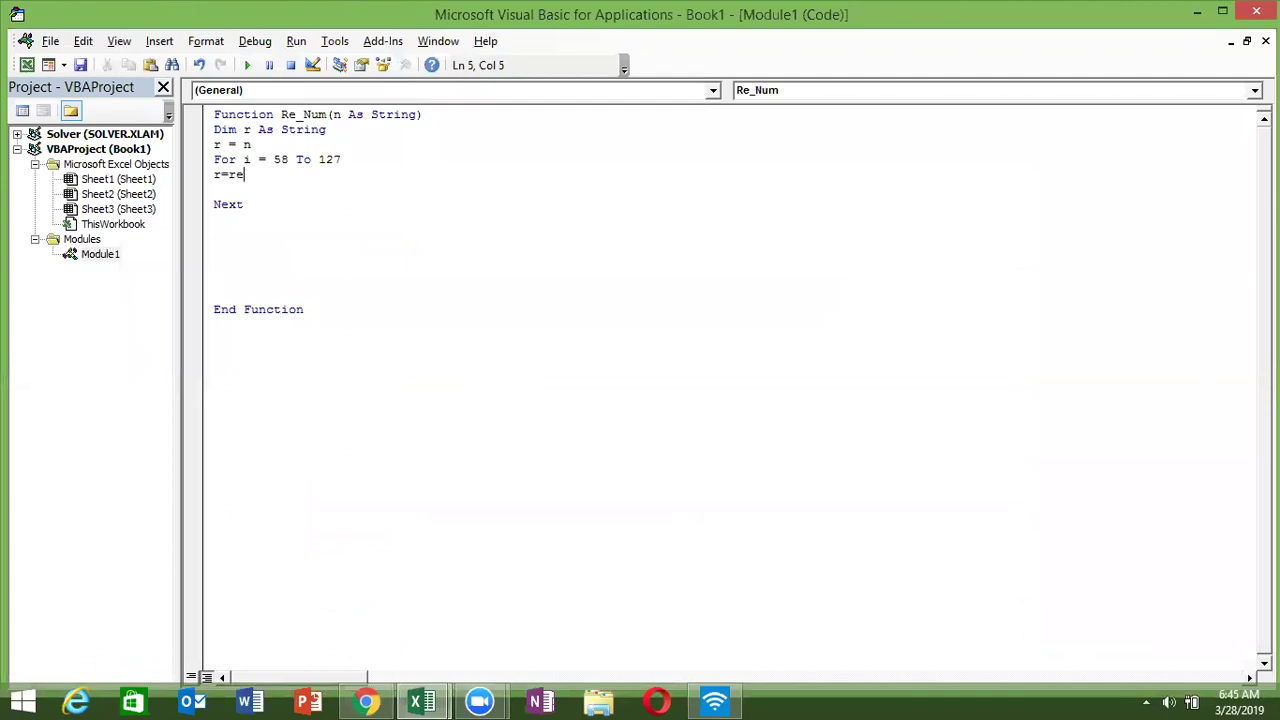
pyautogui.write('place')
pyautogui.write('(')
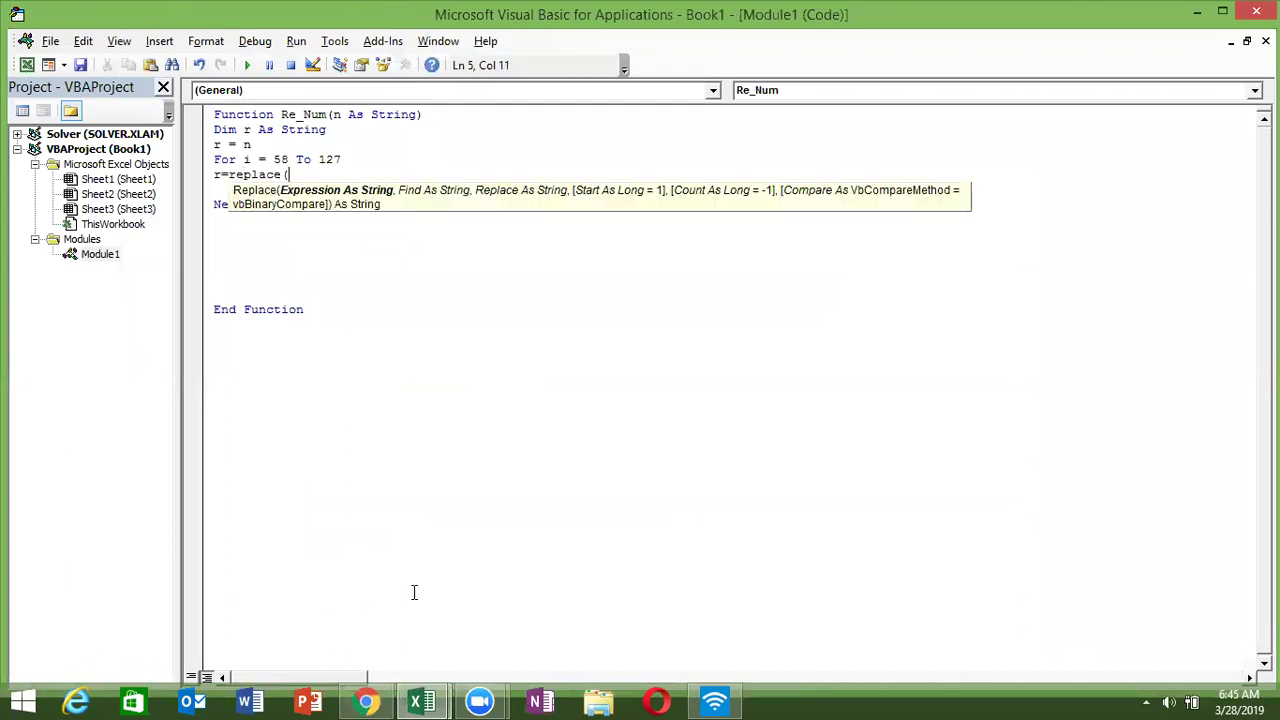
pyautogui.write('r')
pyautogui.write(',')
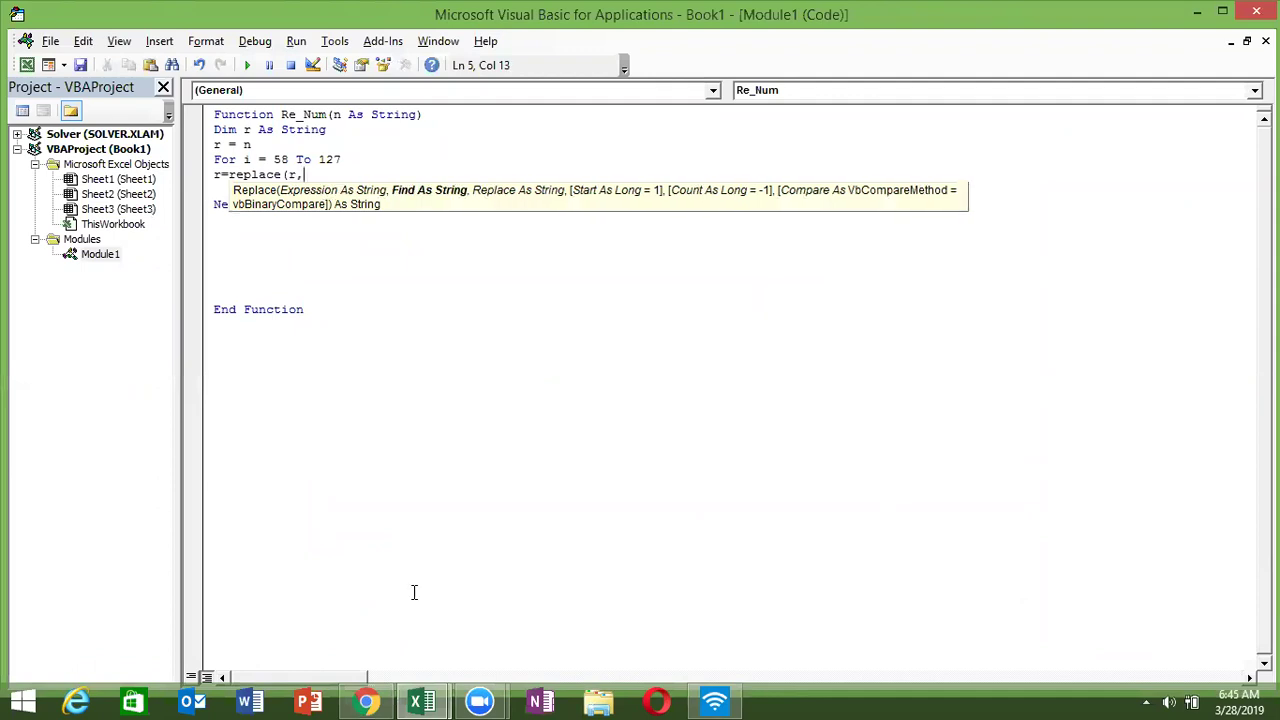
pyautogui.write('chr(')
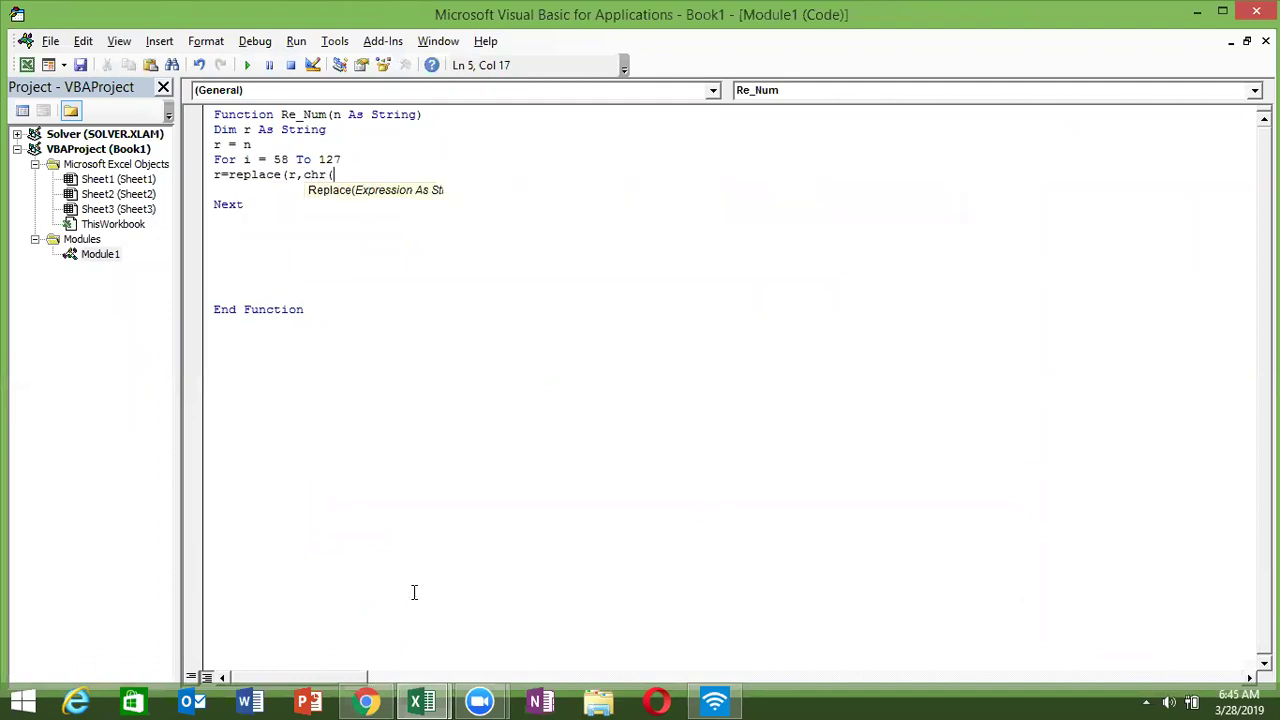
pyautogui.write('i')
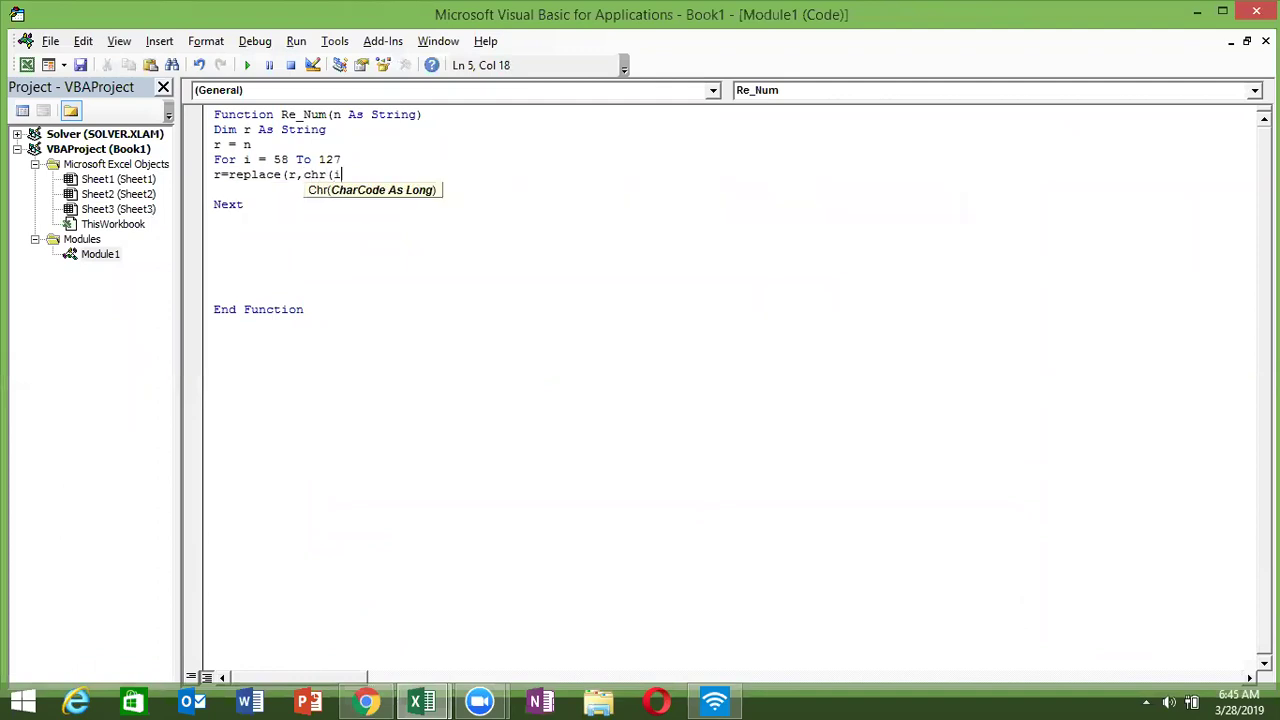
pyautogui.write(')')
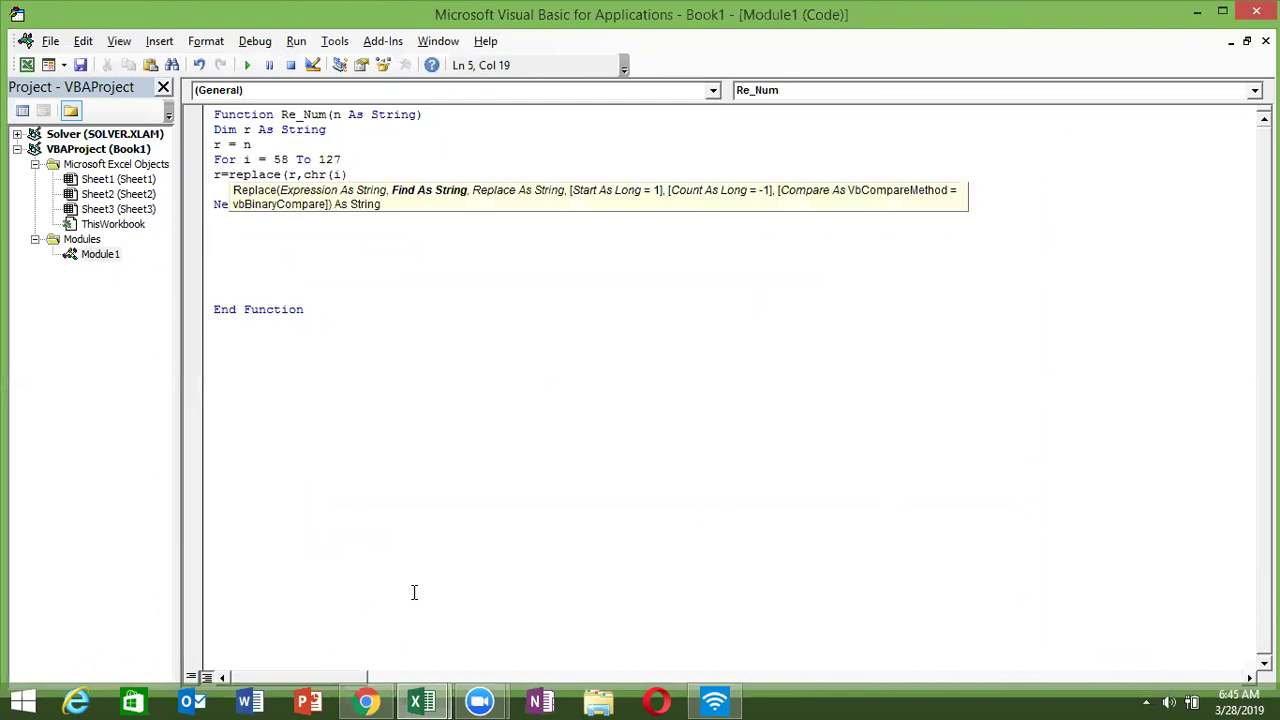
pyautogui.write(',""')
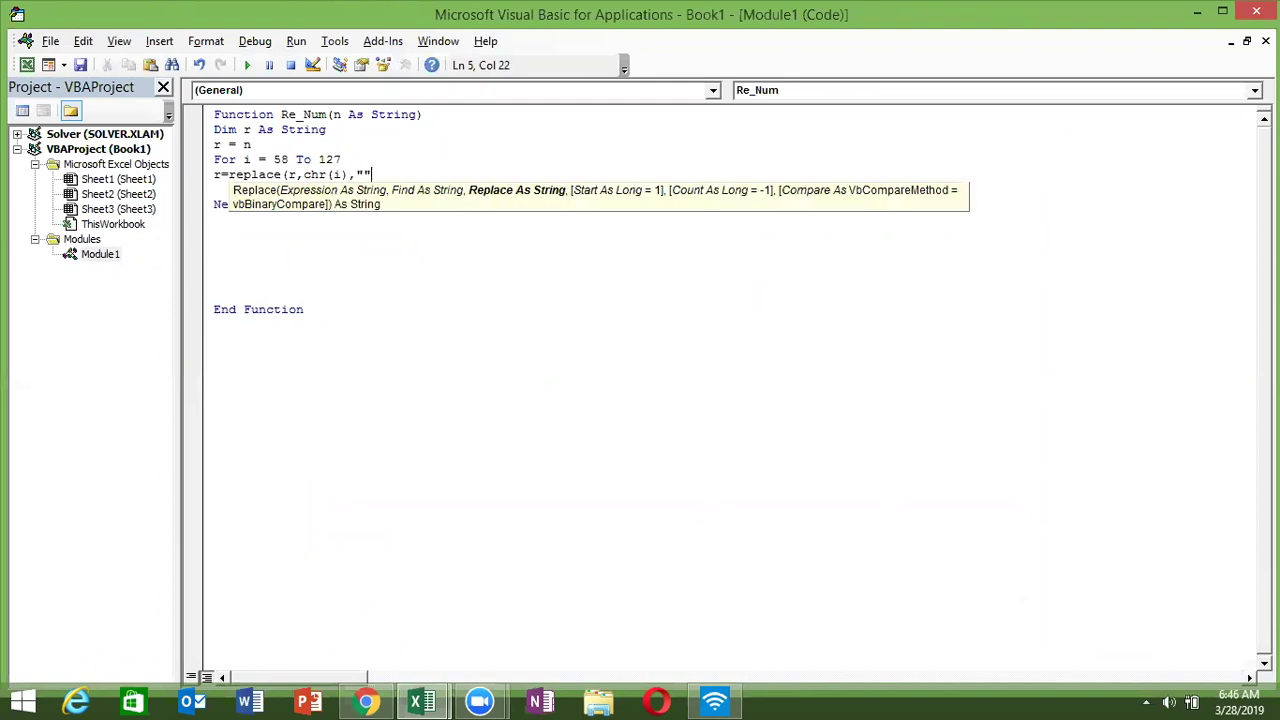
pyautogui.write(')')
pyautogui.press('Return')
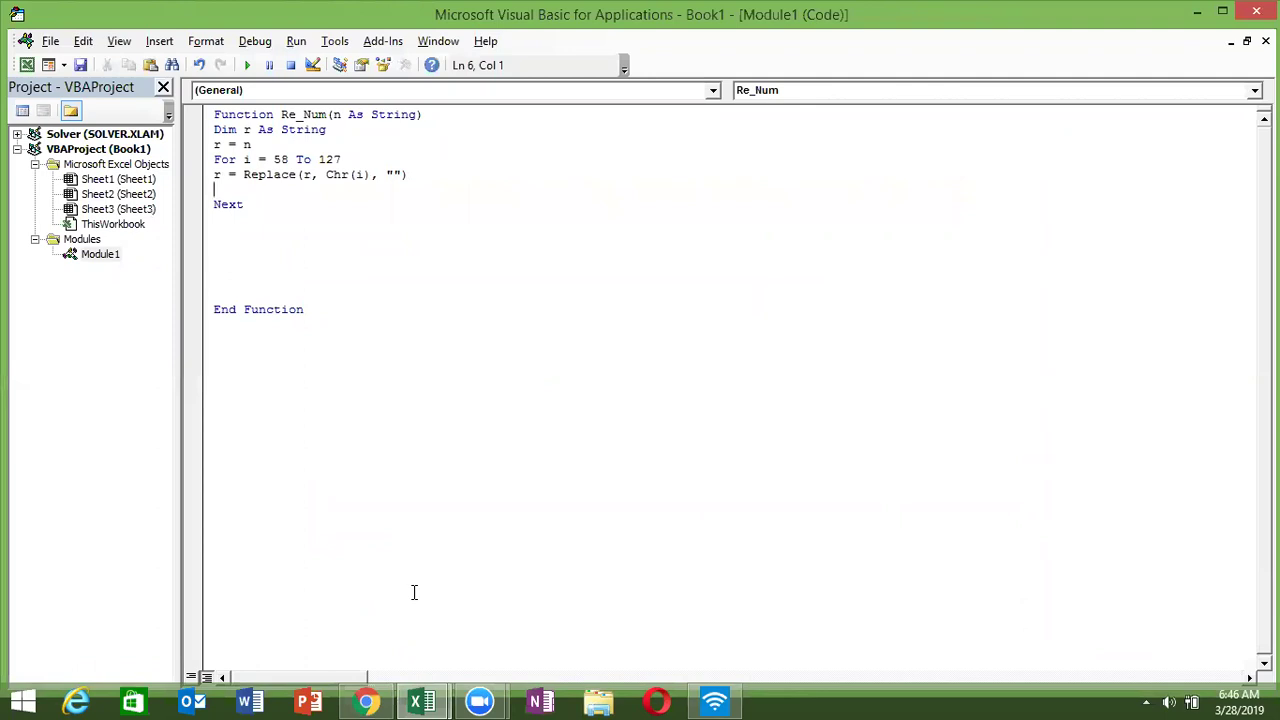
pyautogui.press('Delete')
pyautogui.press('Up')
pyautogui.hotkey('shift', 'Right')
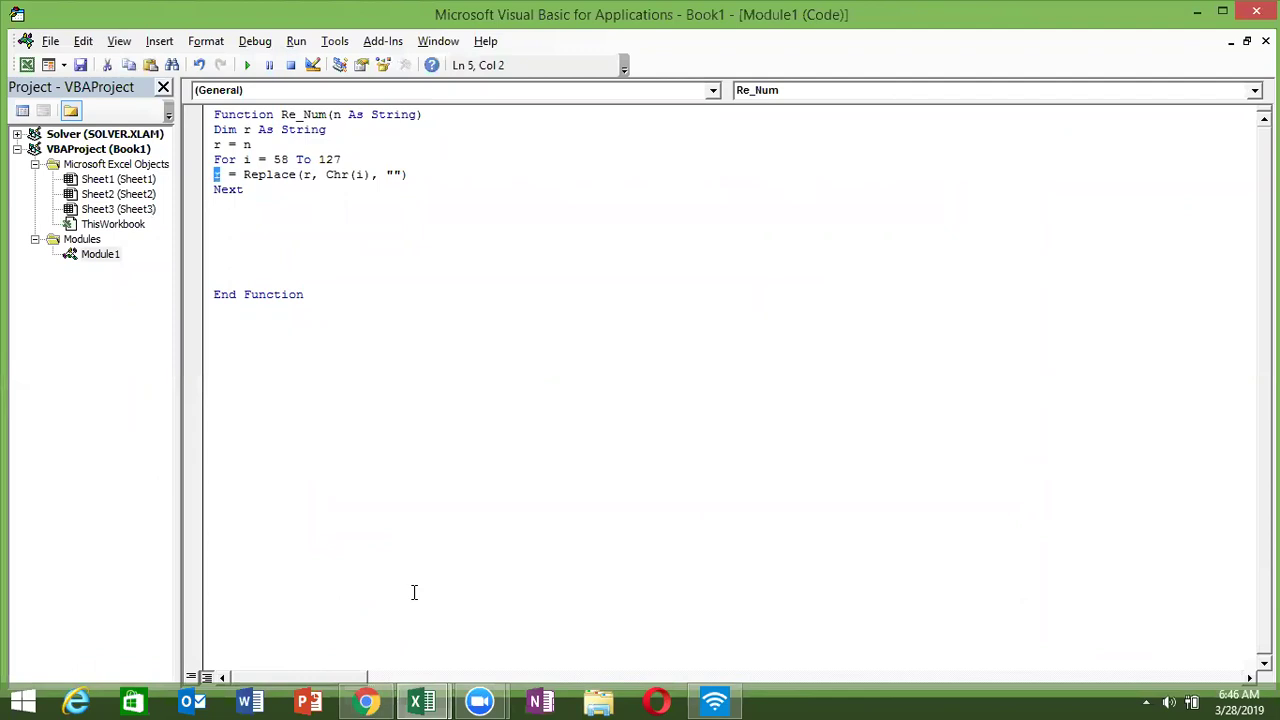
pyautogui.press('Right')
# Step: Add Re_Num = r after Next so the function returns r
pyautogui.press('Down')
pyautogui.press('Down')
pyautogui.press('Down')
pyautogui.write('Re_Num = ')
pyautogui.write('r')
pyautogui.press('Up')
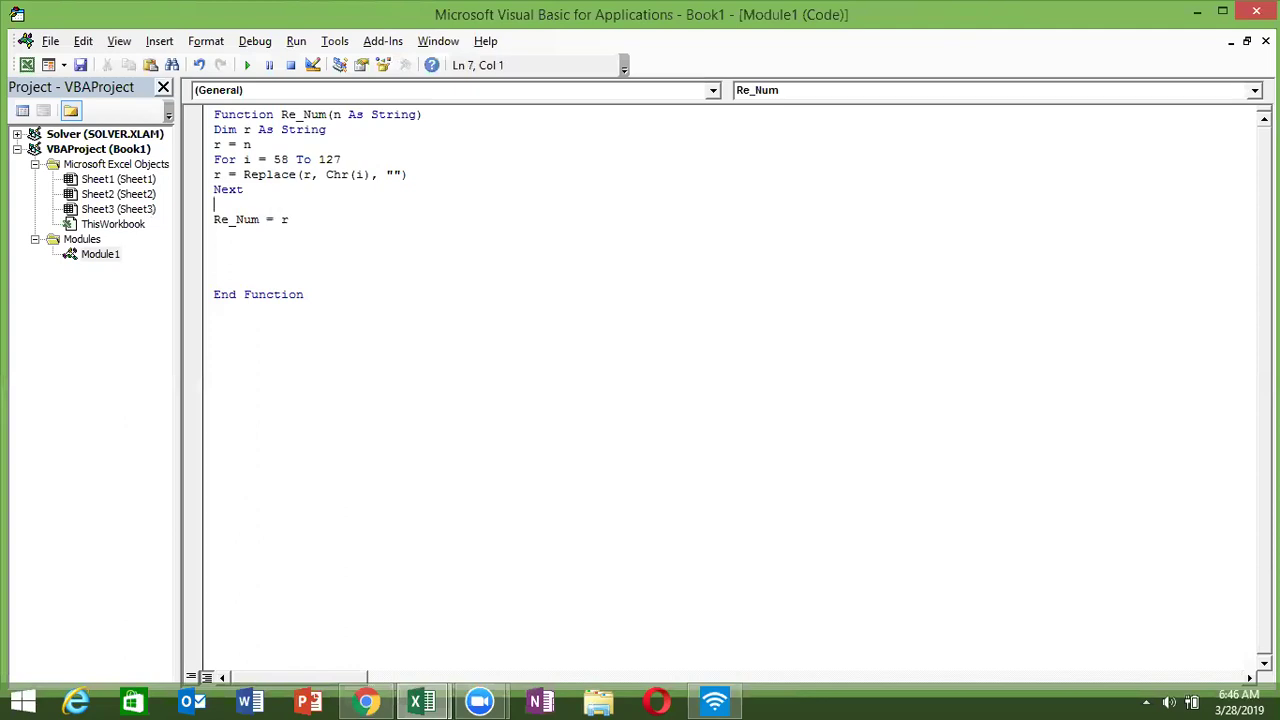
pyautogui.hotkey('alt', 'Tab')
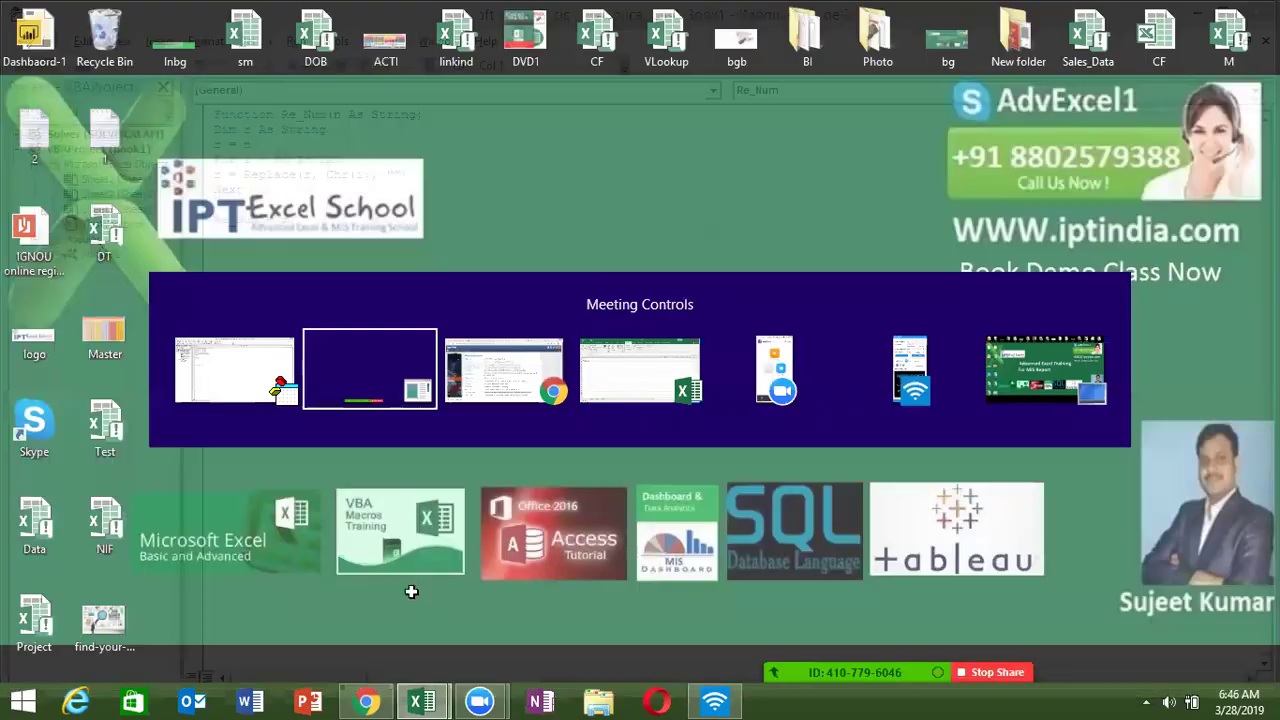
# Step: Begin a Re_Num formula in B2, cancel it, and recheck the code after Next
pyautogui.press('Tab')
pyautogui.press('Tab')
pyautogui.click(127, 241)
pyautogui.write('=re')
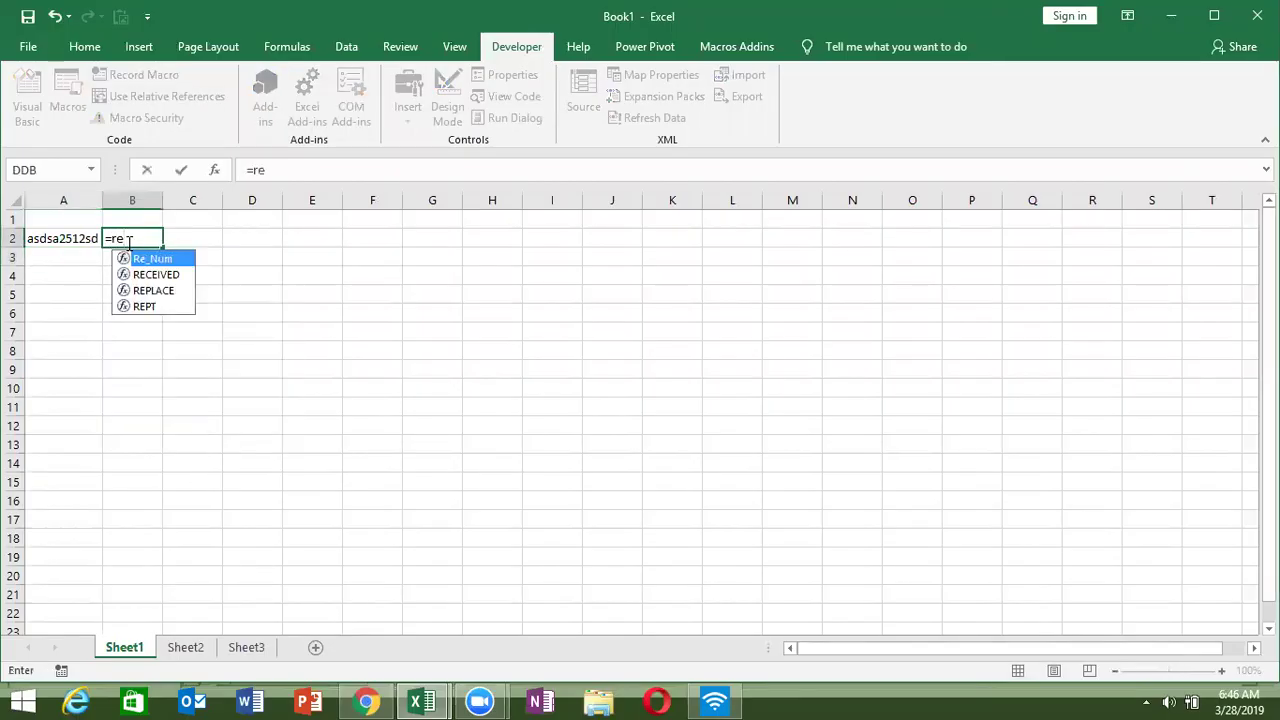
pyautogui.press('Escape')
pyautogui.press('Escape')
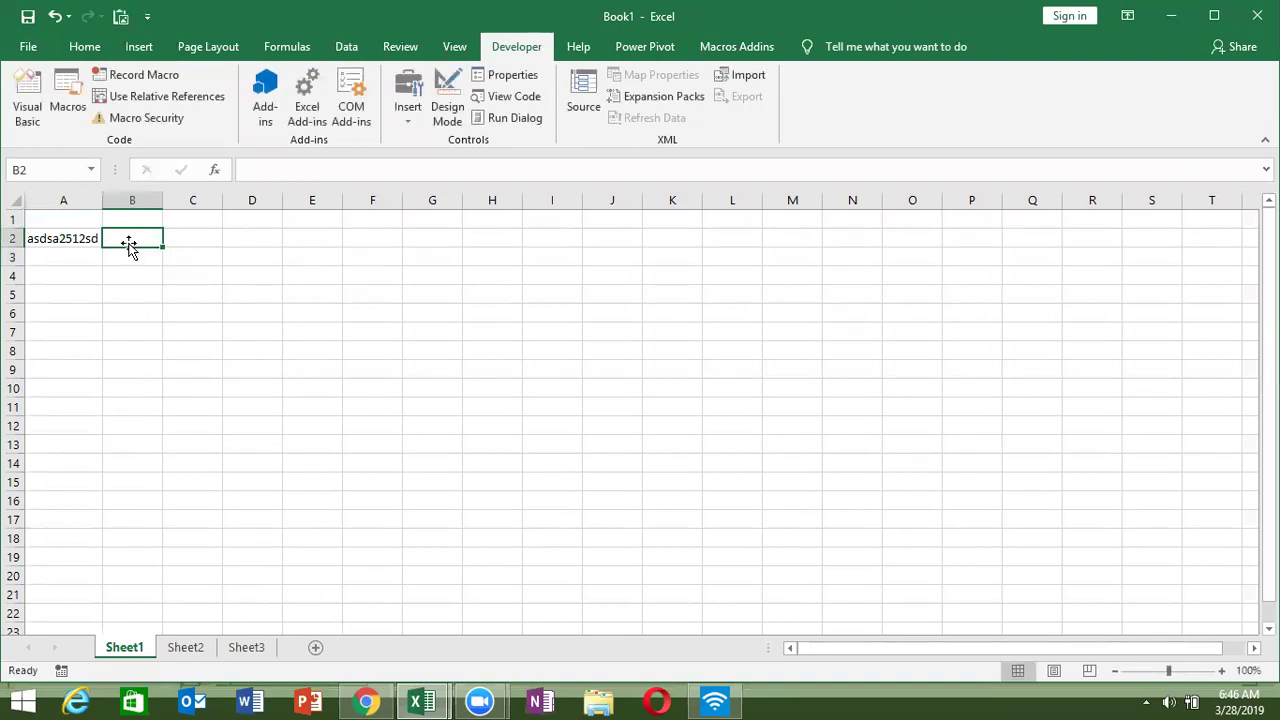
pyautogui.hotkey('alt', 'Tab')
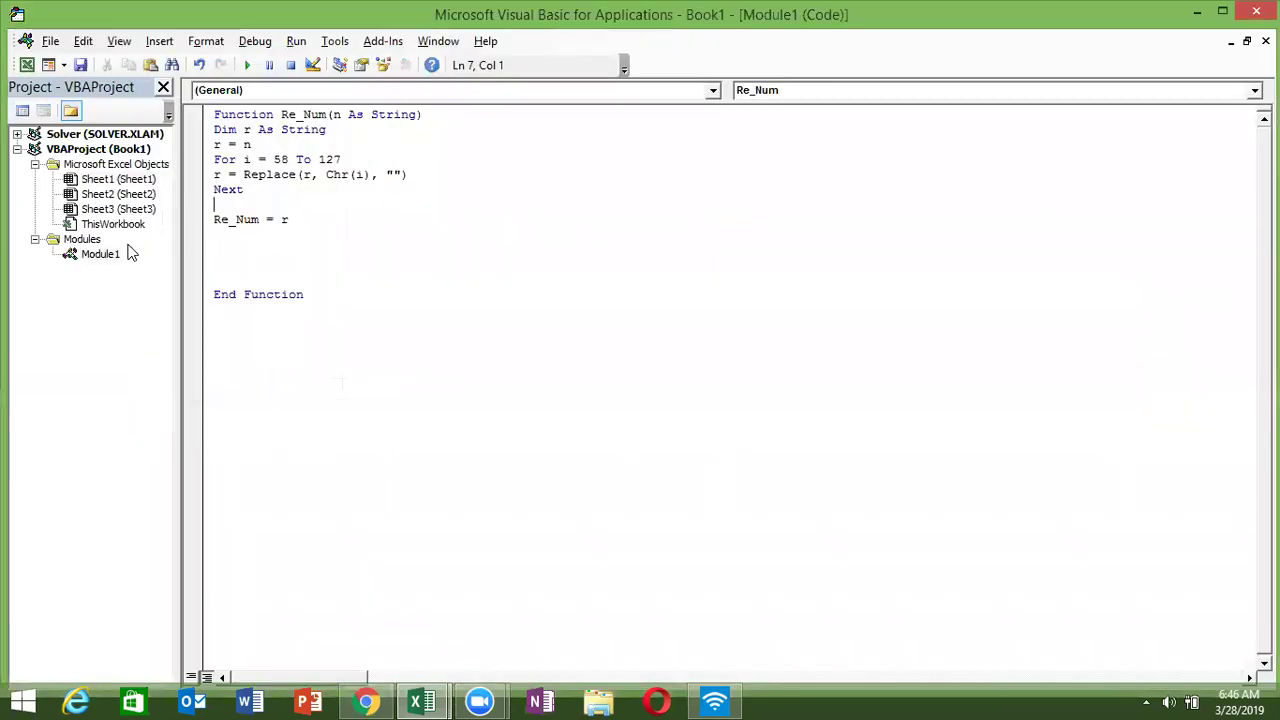
pyautogui.click(255, 191)
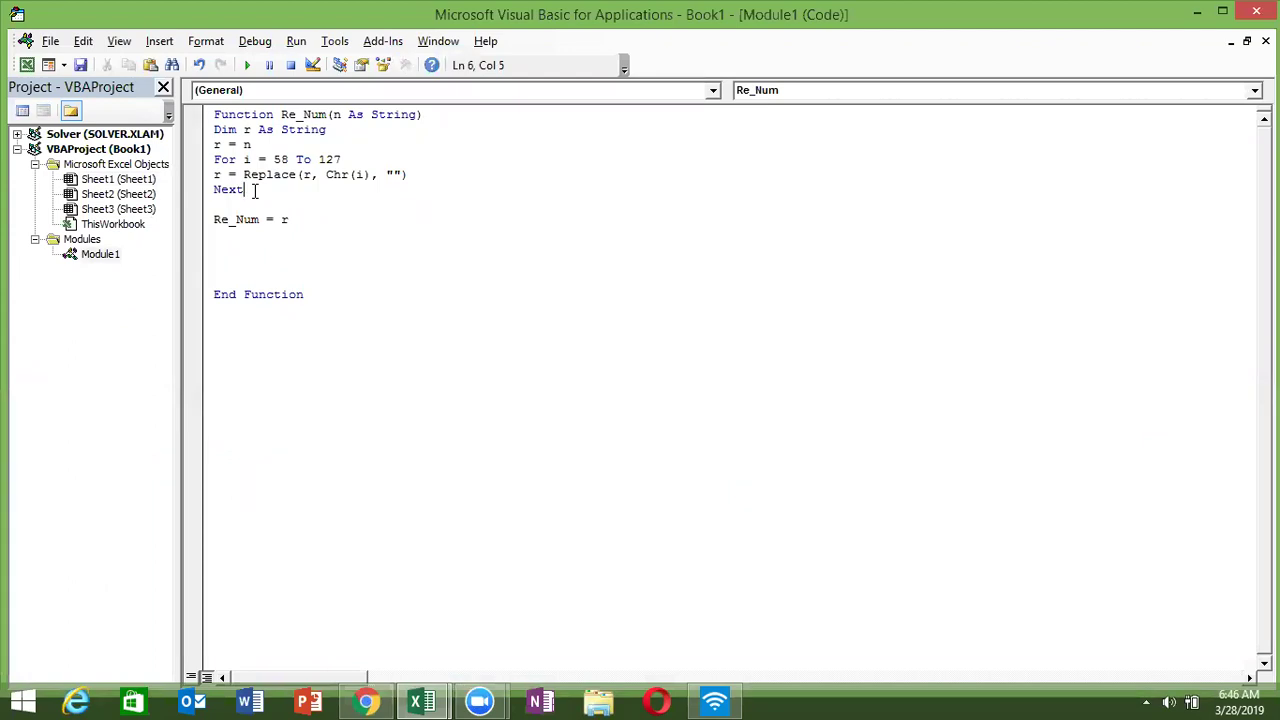
pyautogui.hotkey('alt', 'Tab')
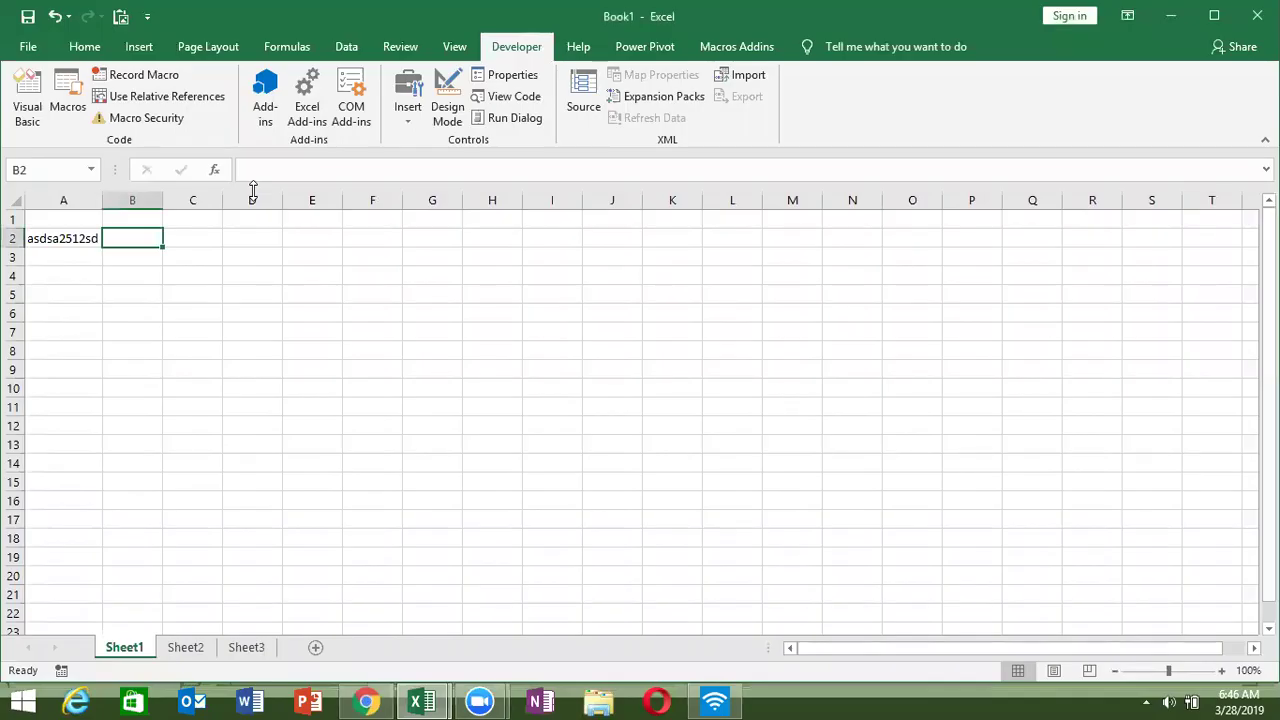
# Step: Enter =Re_Num(A2) in B2 to get 2512, then go back to the VBA editor
pyautogui.write('=re')
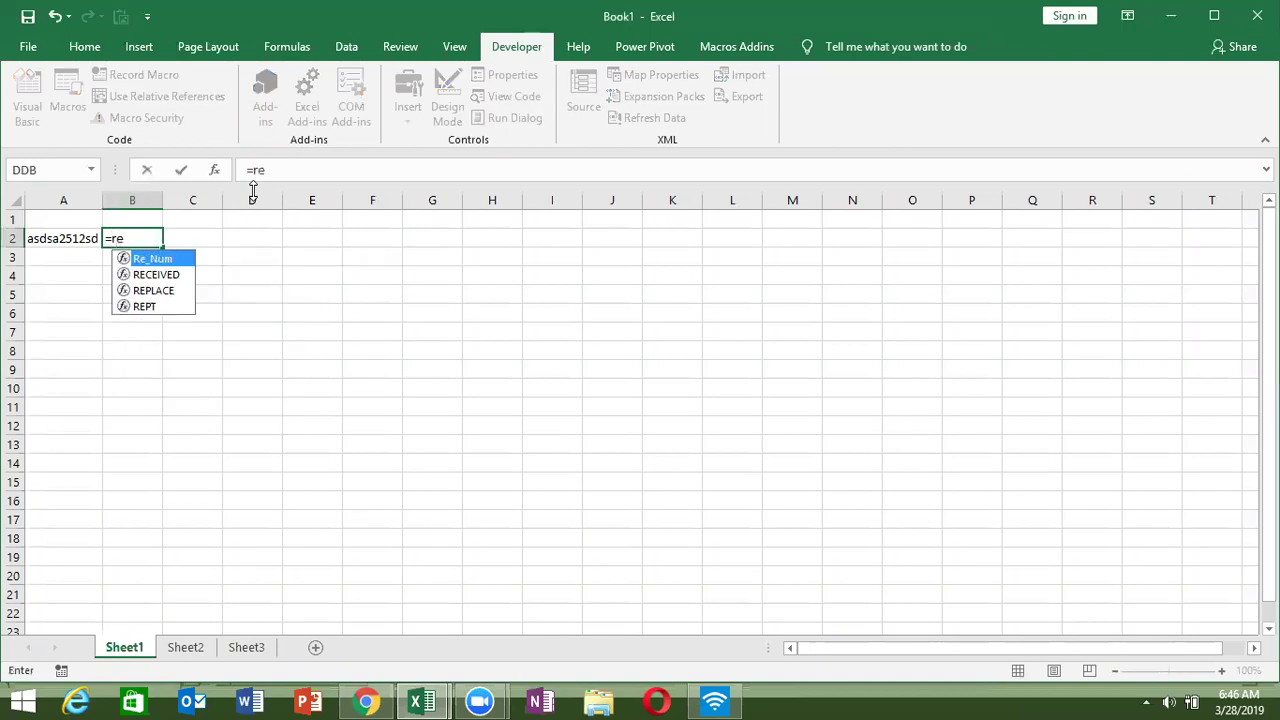
pyautogui.press('Tab')
pyautogui.press('Left')
pyautogui.write(')')
pyautogui.press('Return')
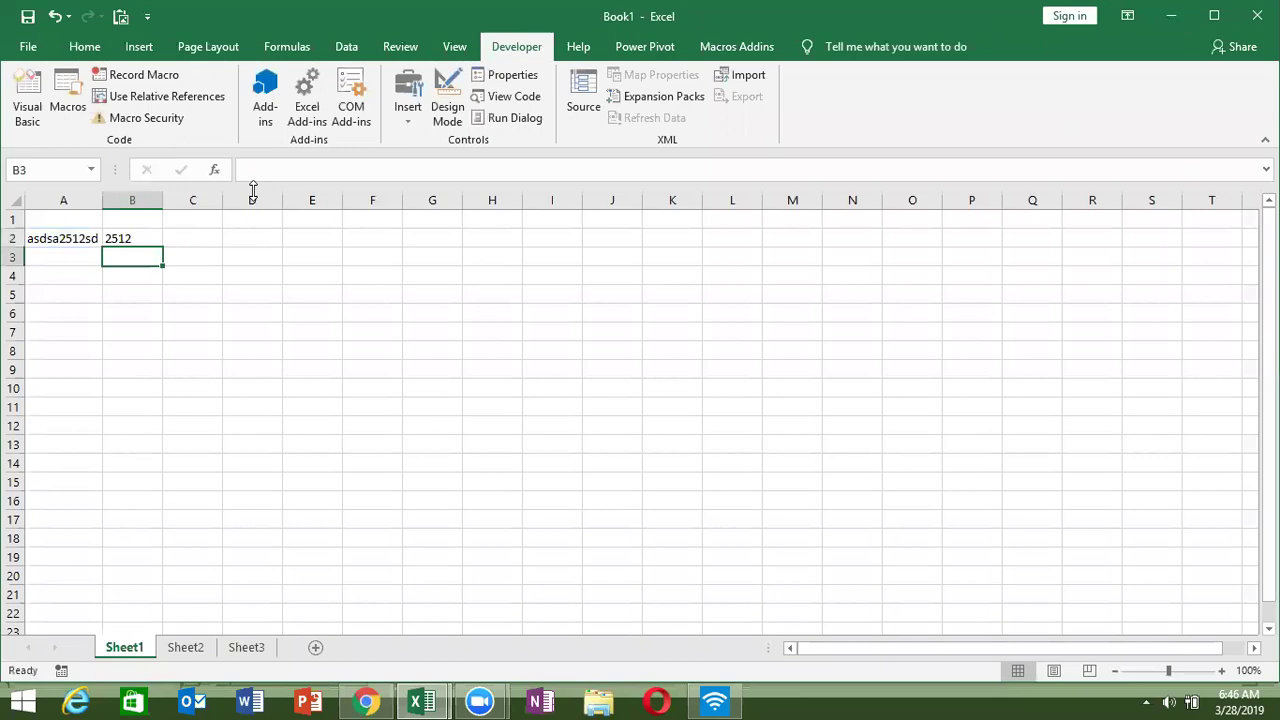
pyautogui.press('Up')
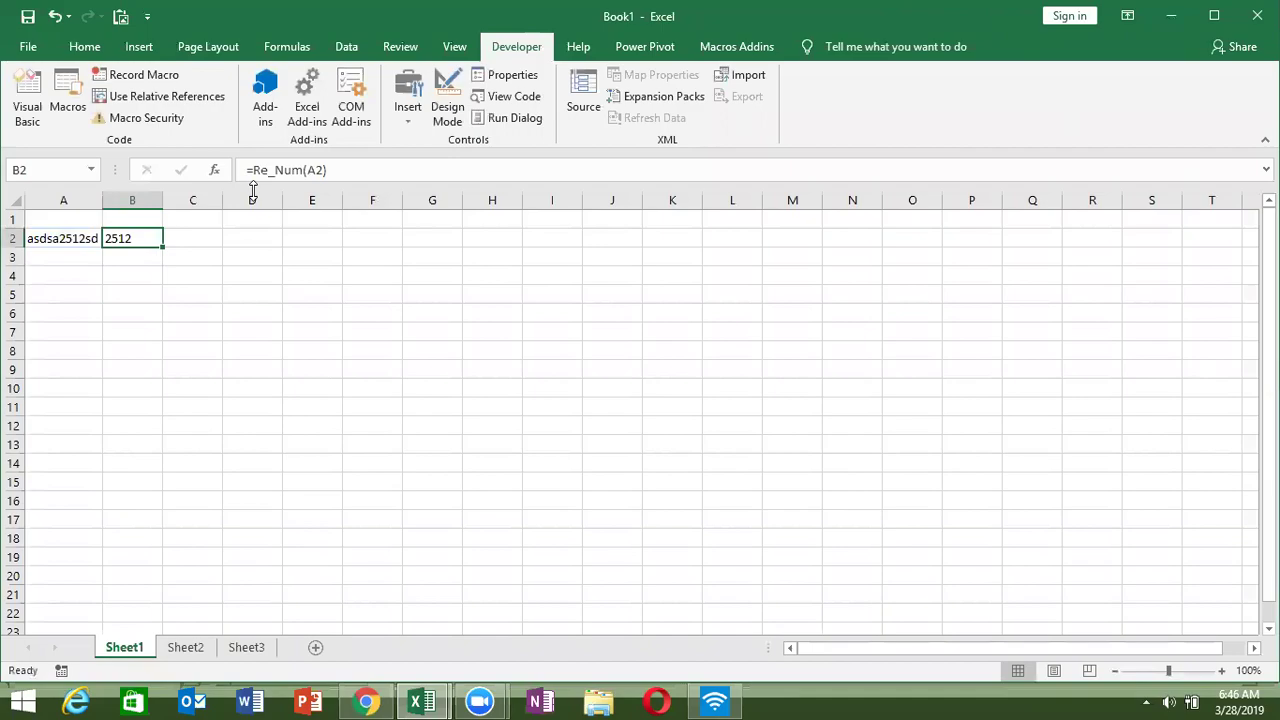
pyautogui.hotkey('alt', 'F11')
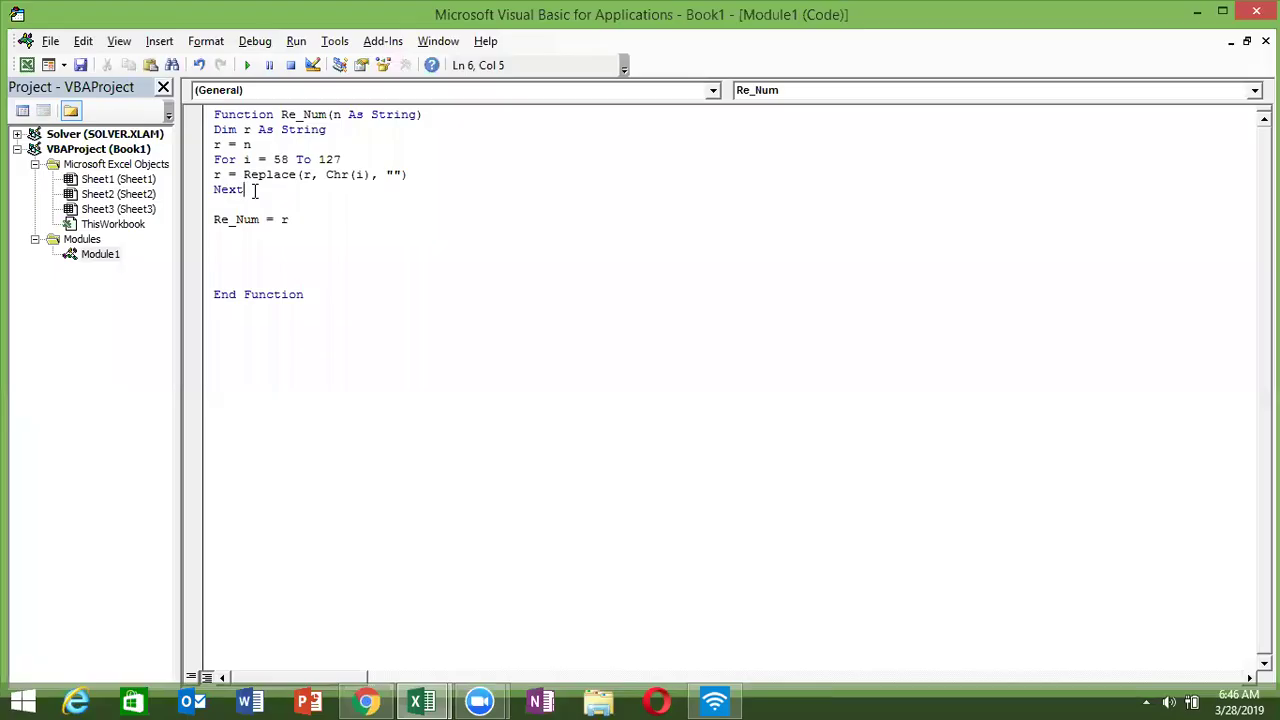
pyautogui.hotkey('alt', 'Tab')
pyautogui.hotkey('alt', 'Tab')
pyautogui.hotkey('alt', 'Tab')
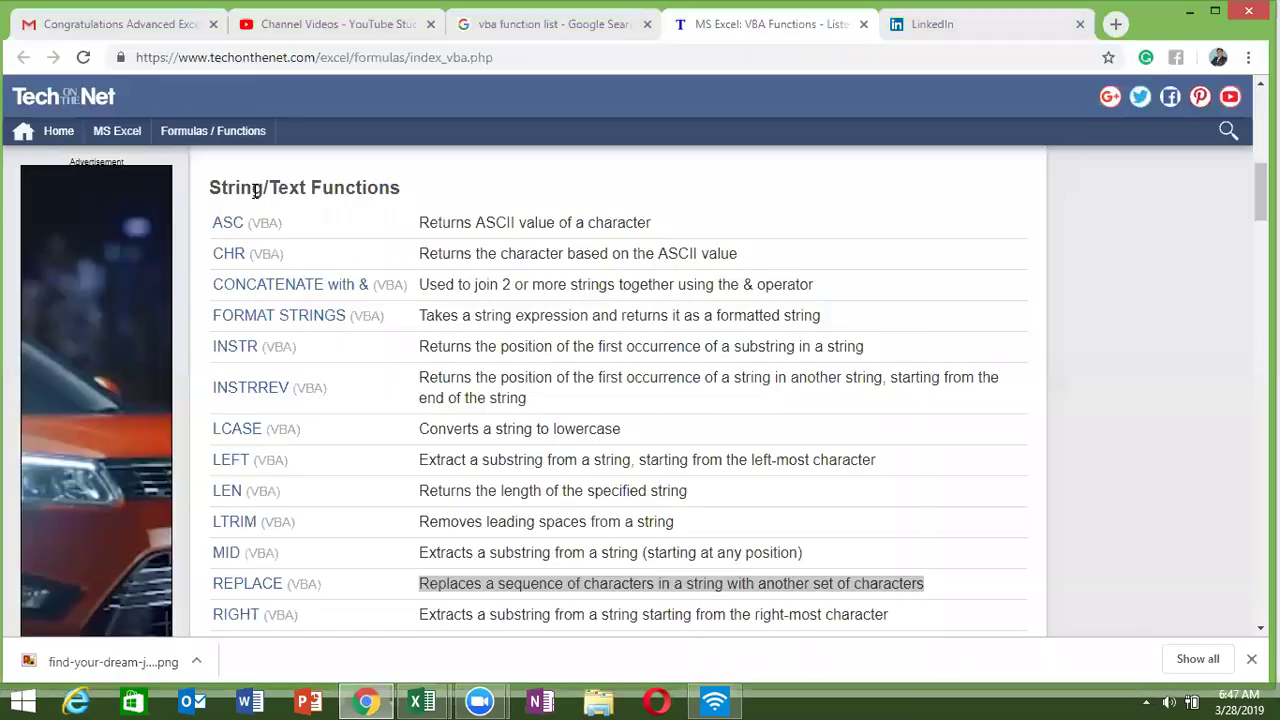
pyautogui.scroll(-2, 195, 544)
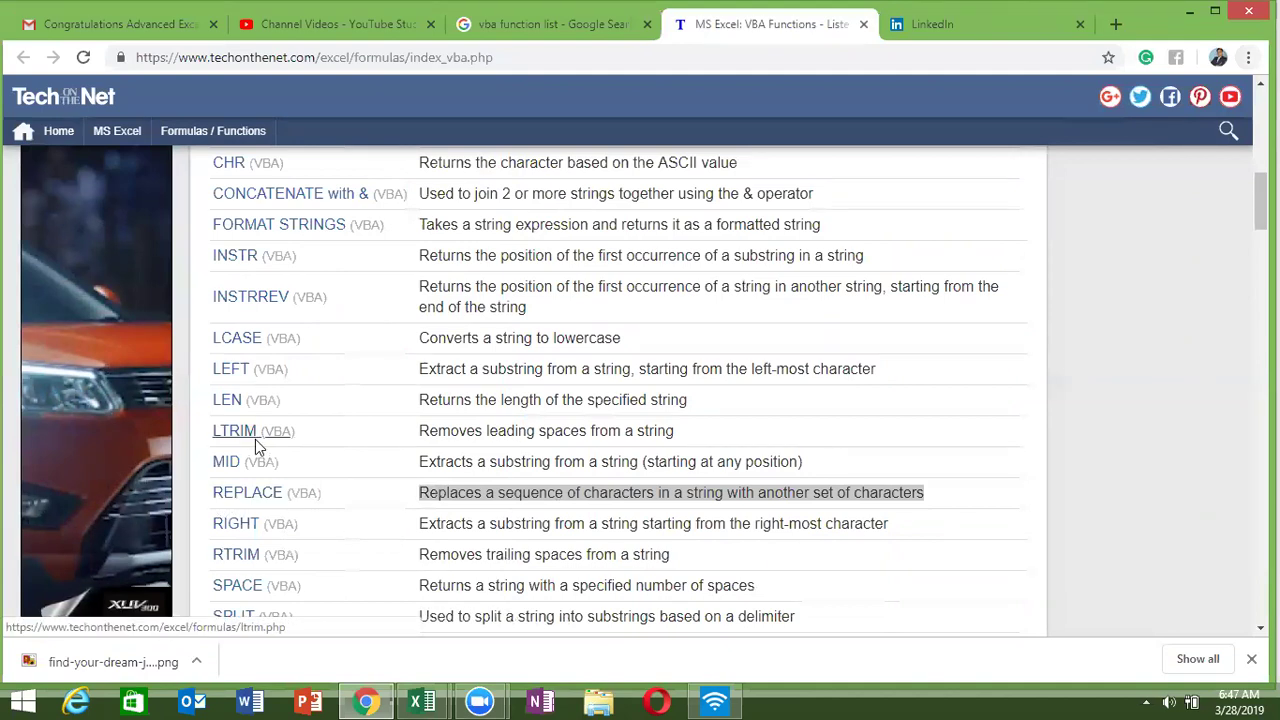
pyautogui.click(210, 497)
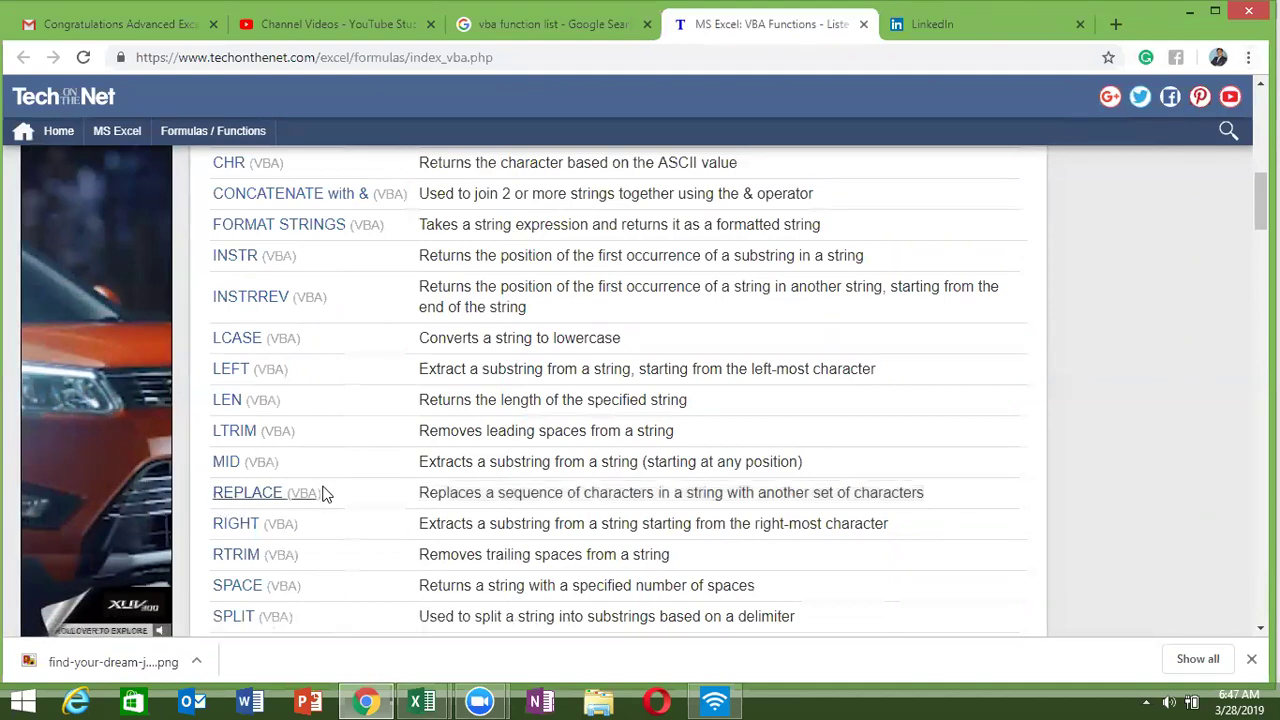
pyautogui.moveTo(326, 494); pyautogui.dragTo(208, 499)
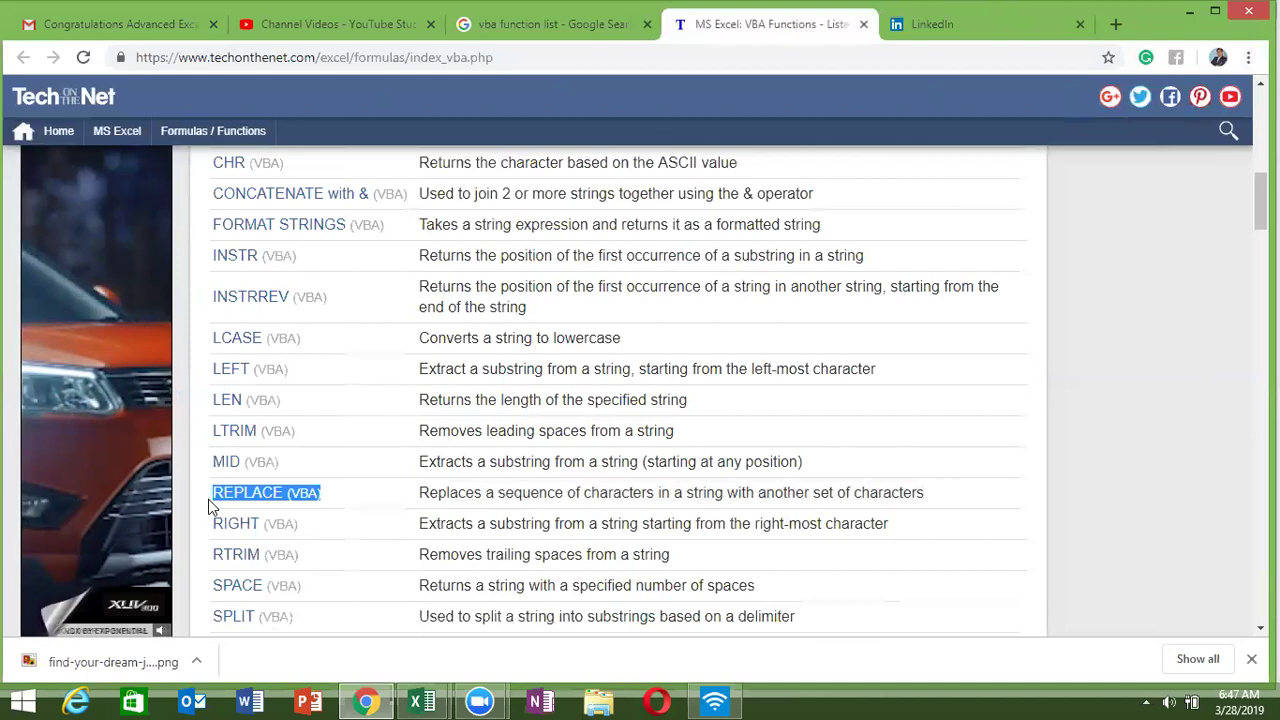
pyautogui.hotkey('alt', 'Tab')
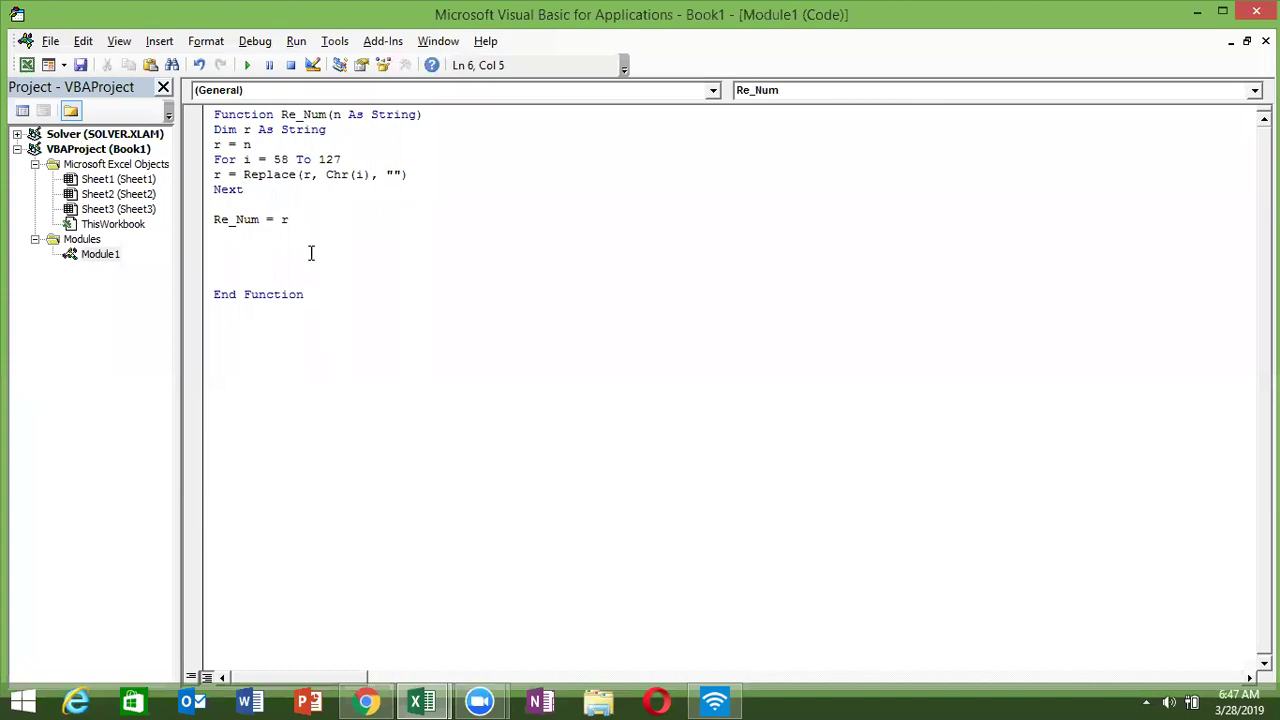
# Step: Fix the spacing so the loop line reads Replace(r, Chr(i), "")
pyautogui.click(298, 176)
pyautogui.write('(')
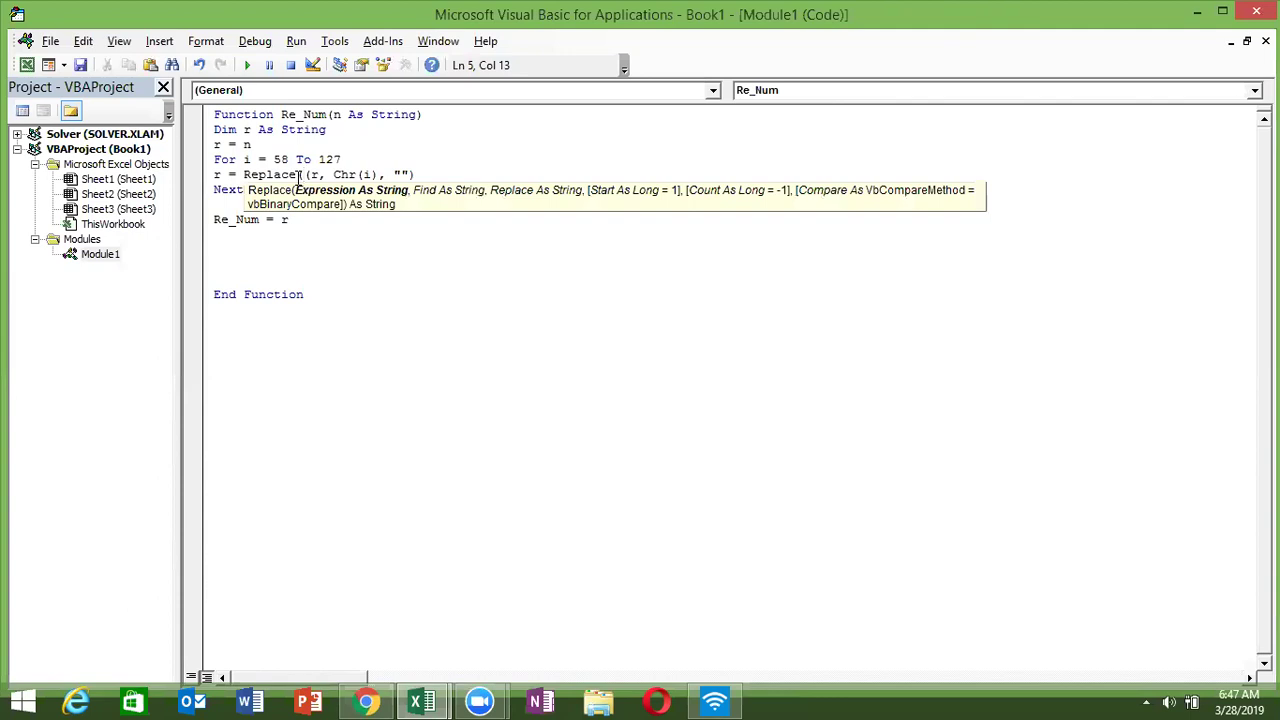
pyautogui.press('BackSpace')
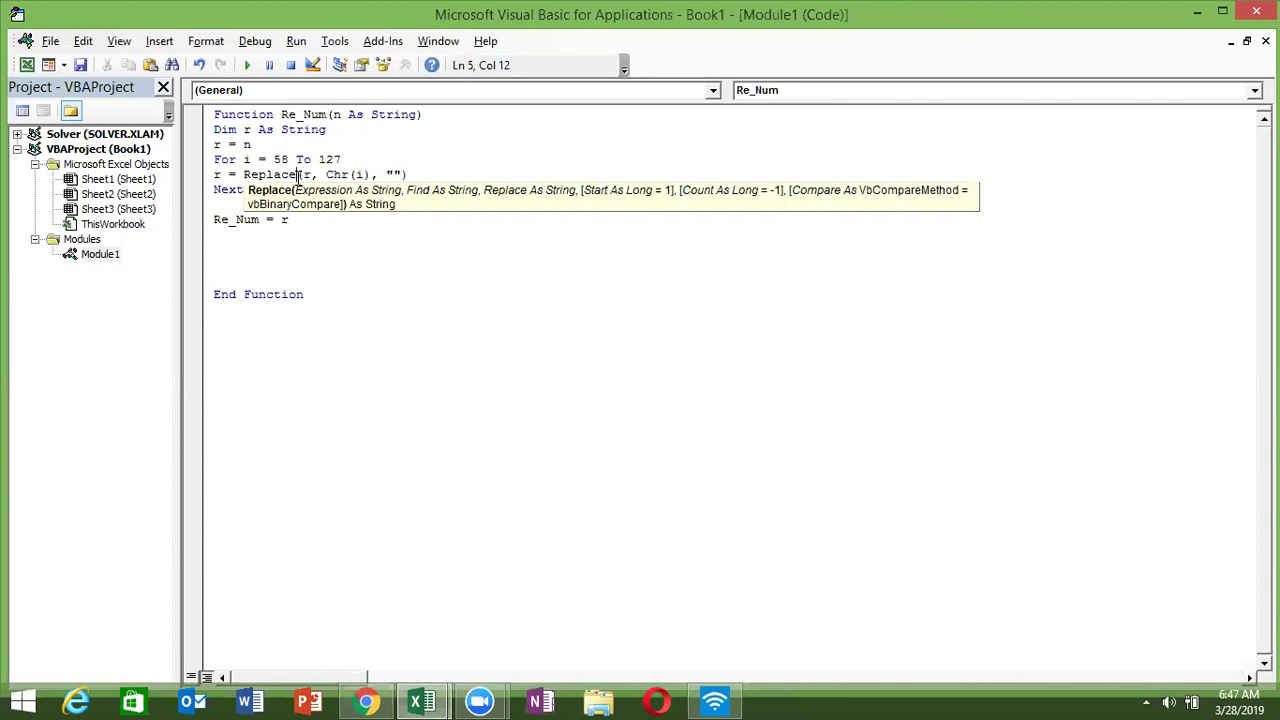
pyautogui.click(331, 248)
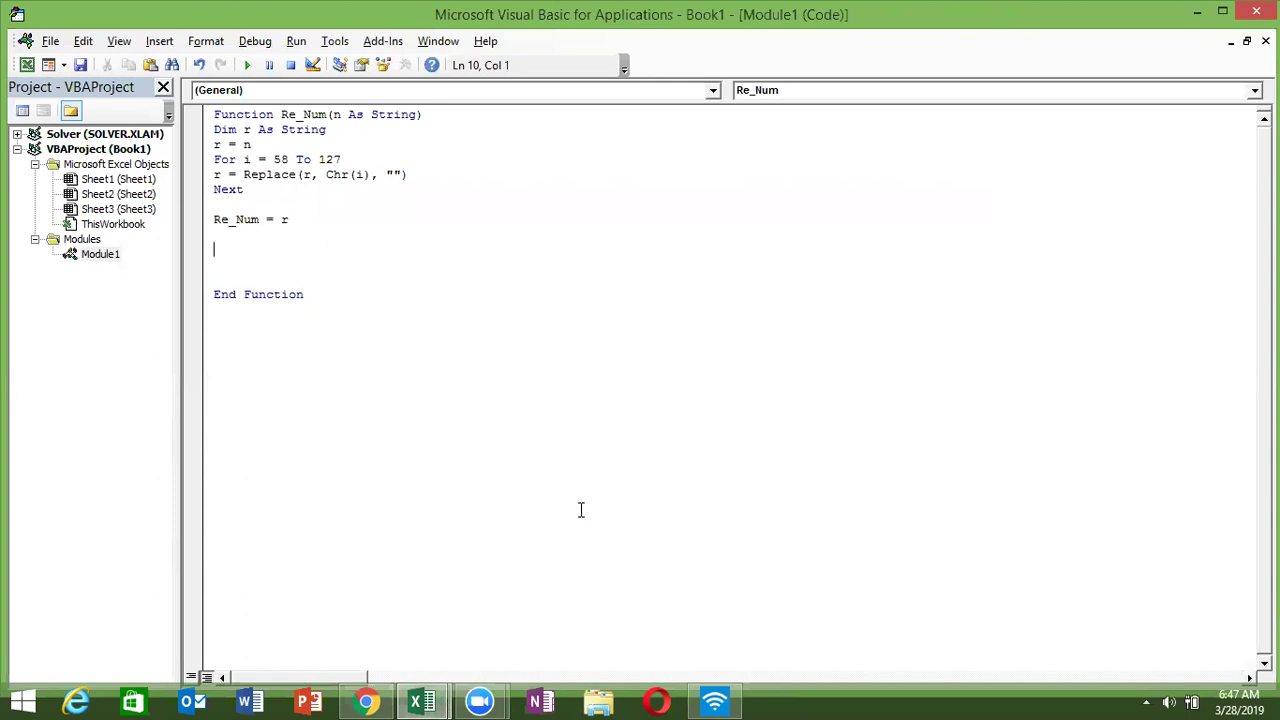
pyautogui.moveTo(421, 701)
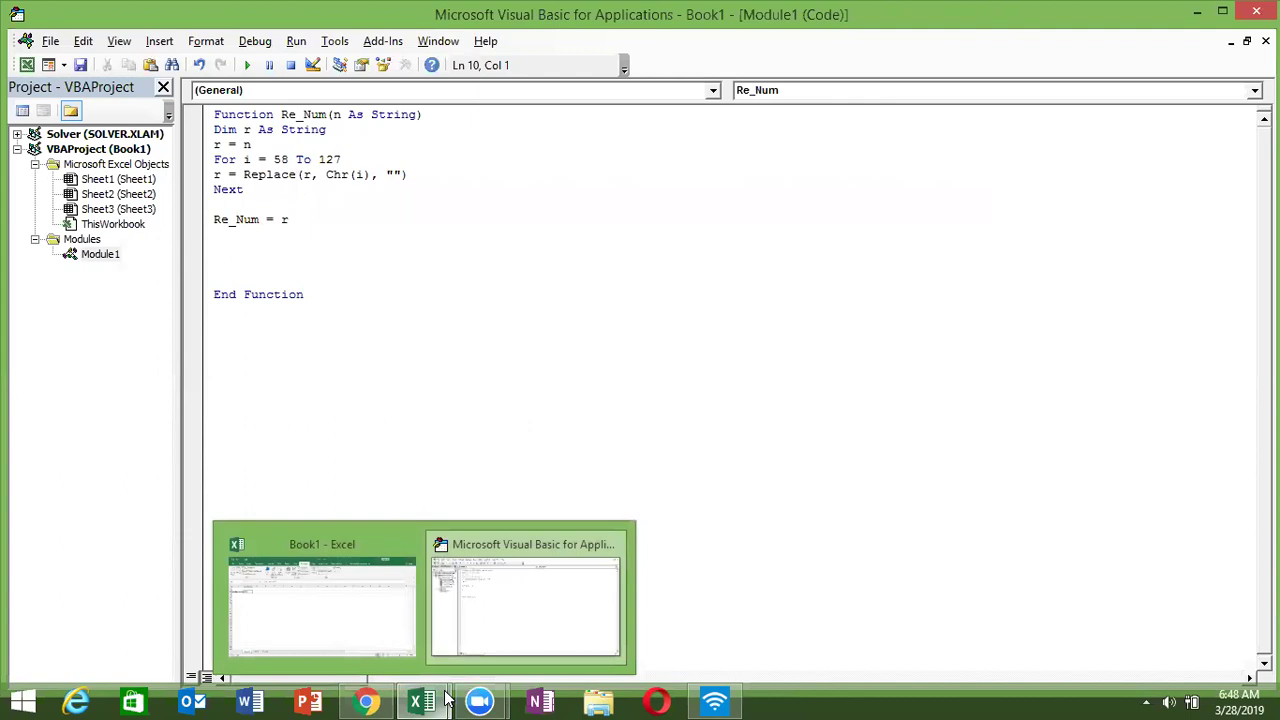
# Step: Check B2 in Excel, then give Re_Num's declaration an As Long return type
pyautogui.click(388, 610)
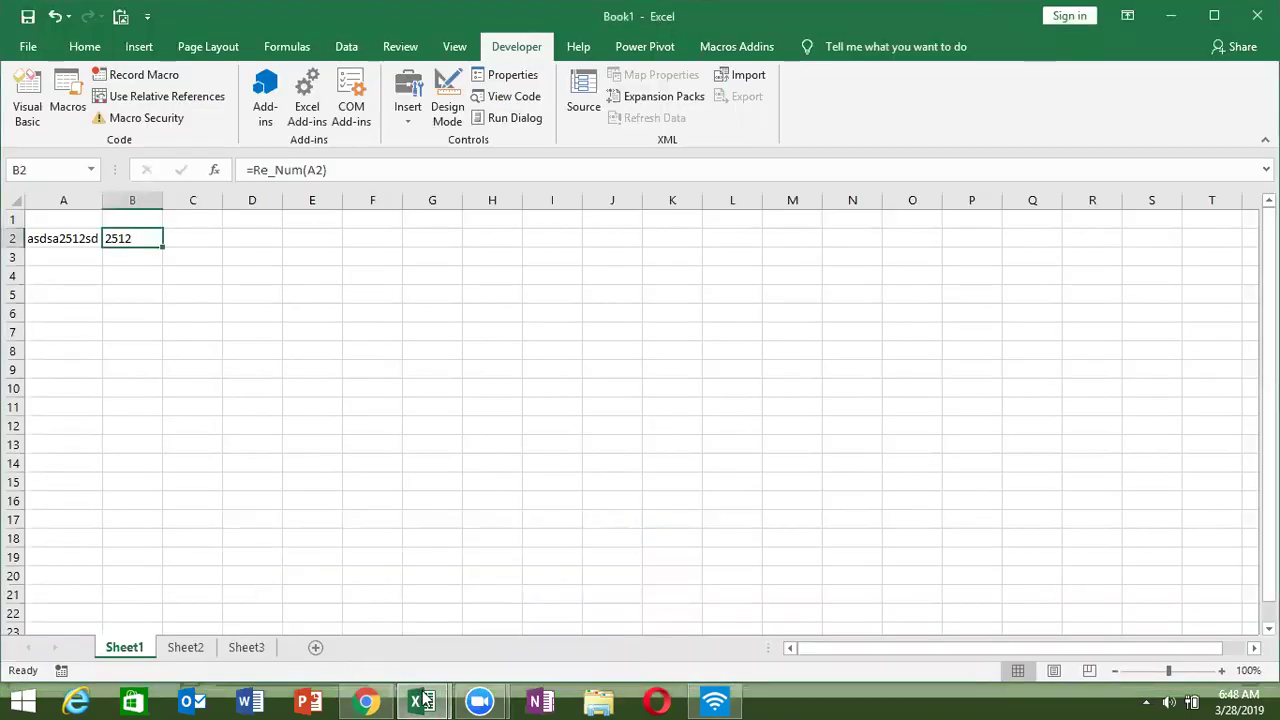
pyautogui.moveTo(367, 701)
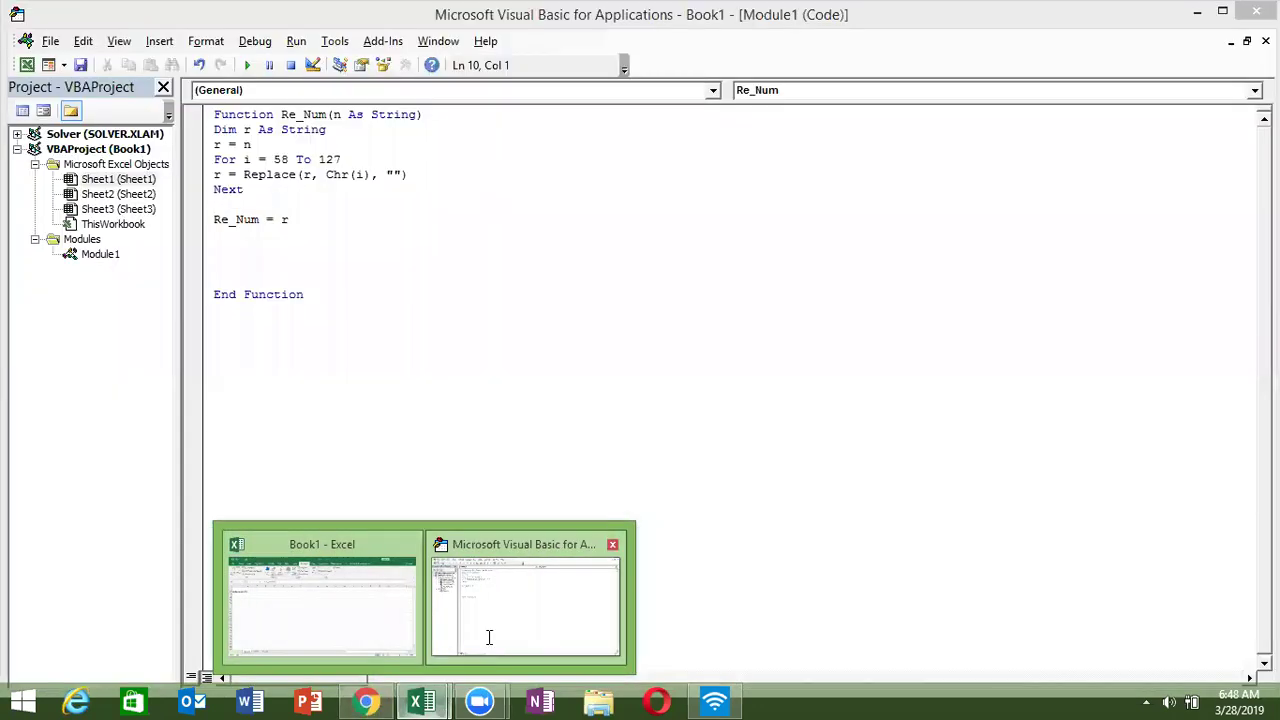
pyautogui.click(489, 641)
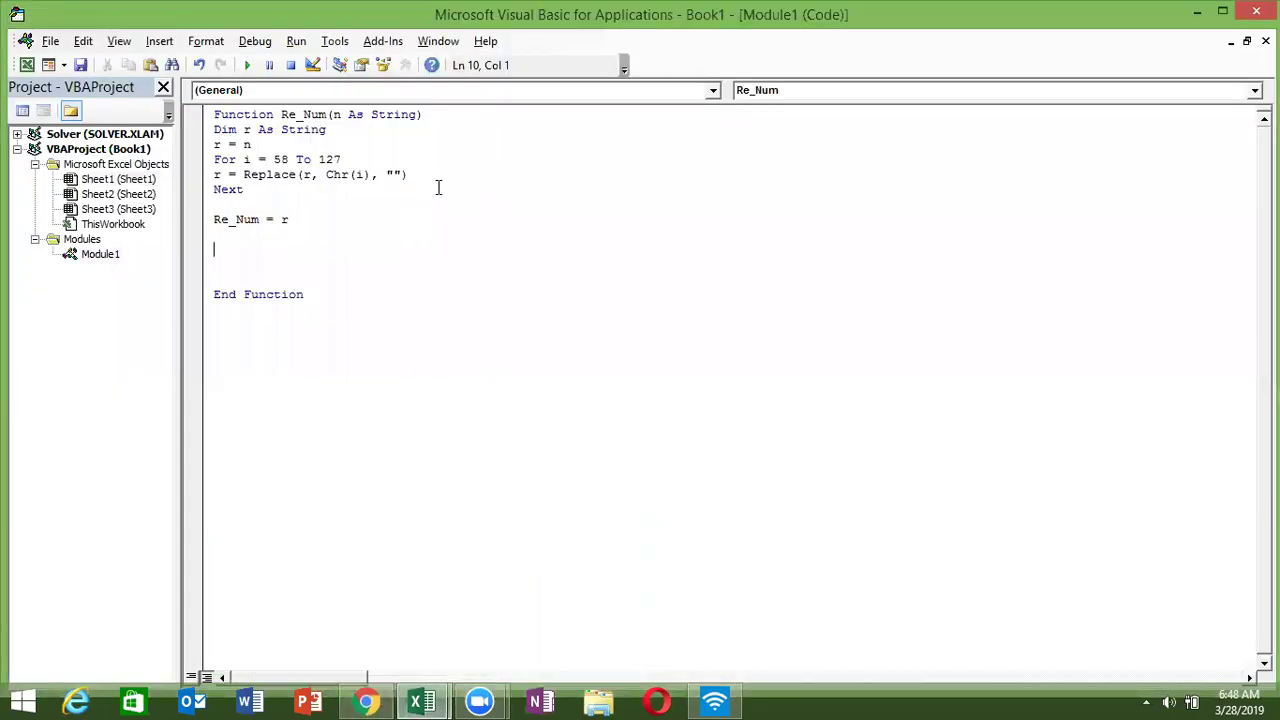
pyautogui.click(459, 119)
pyautogui.write('as Long')
pyautogui.press('Escape')
pyautogui.moveTo(325, 117); pyautogui.dragTo(281, 117)
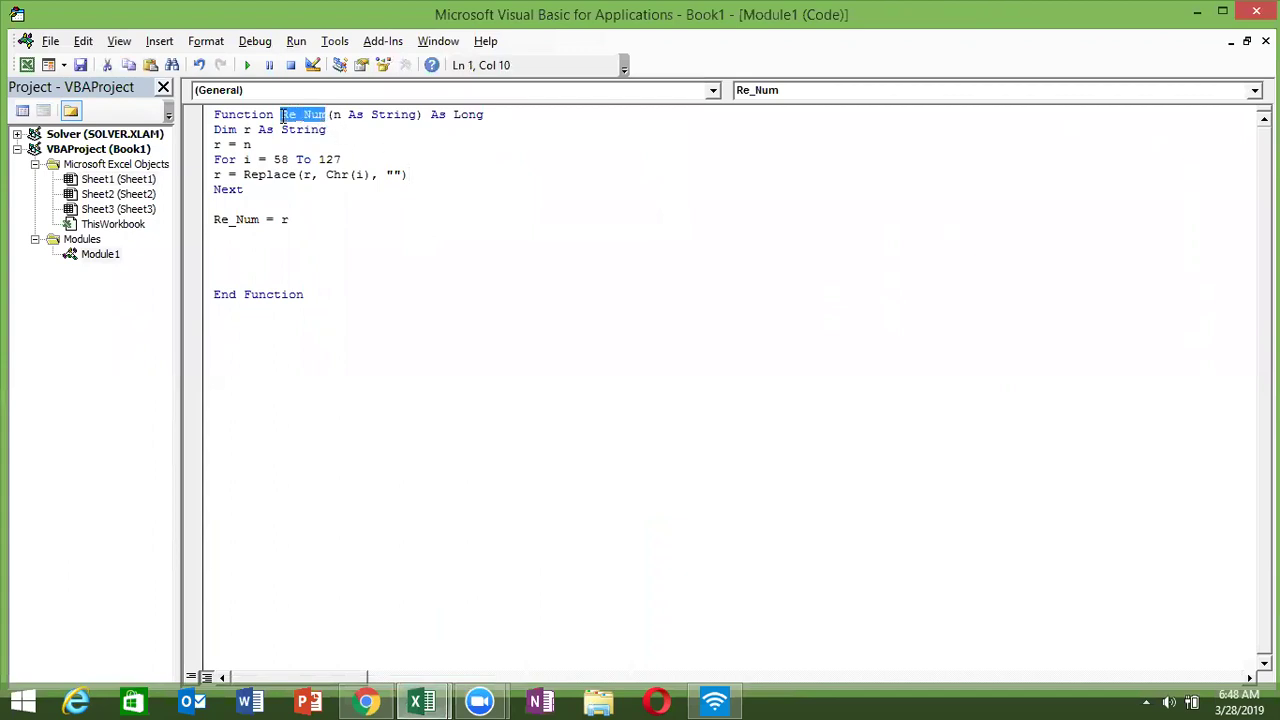
pyautogui.moveTo(490, 114); pyautogui.dragTo(455, 118)
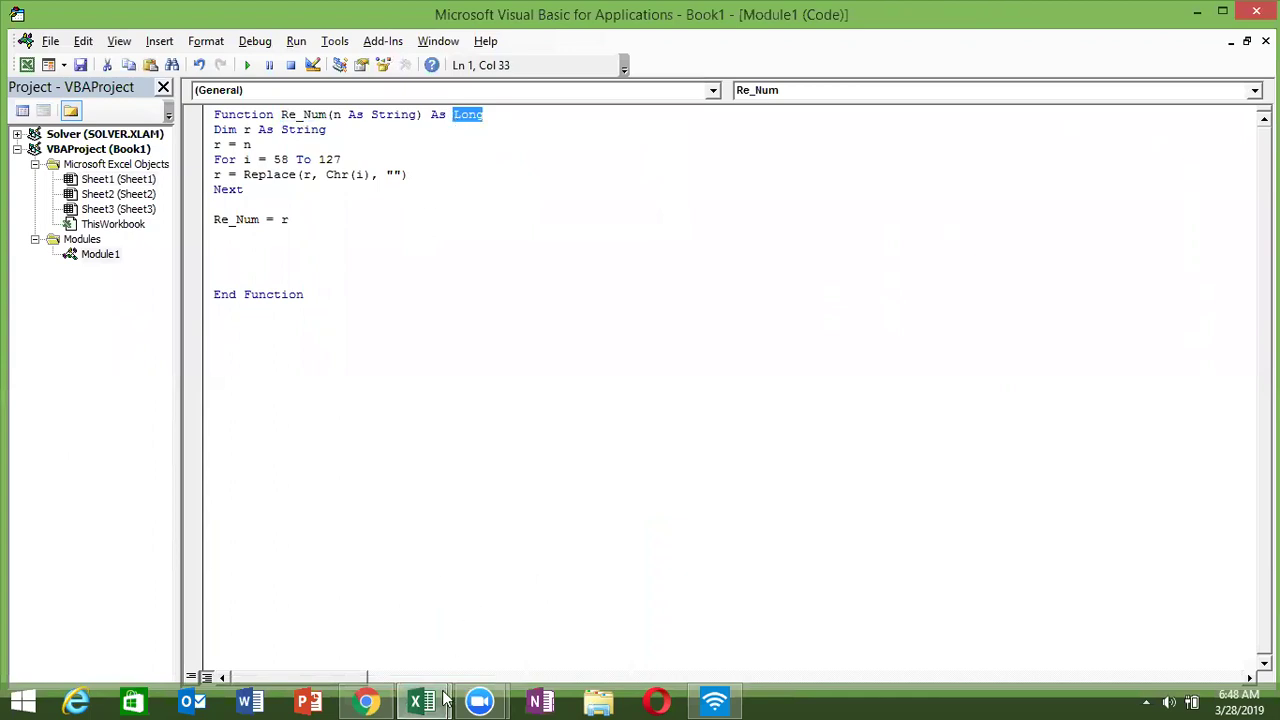
# Step: Enter 2512 in C2 to compare against B2's =Re_Num(A2) result
pyautogui.click(440, 702)
pyautogui.click(375, 619)
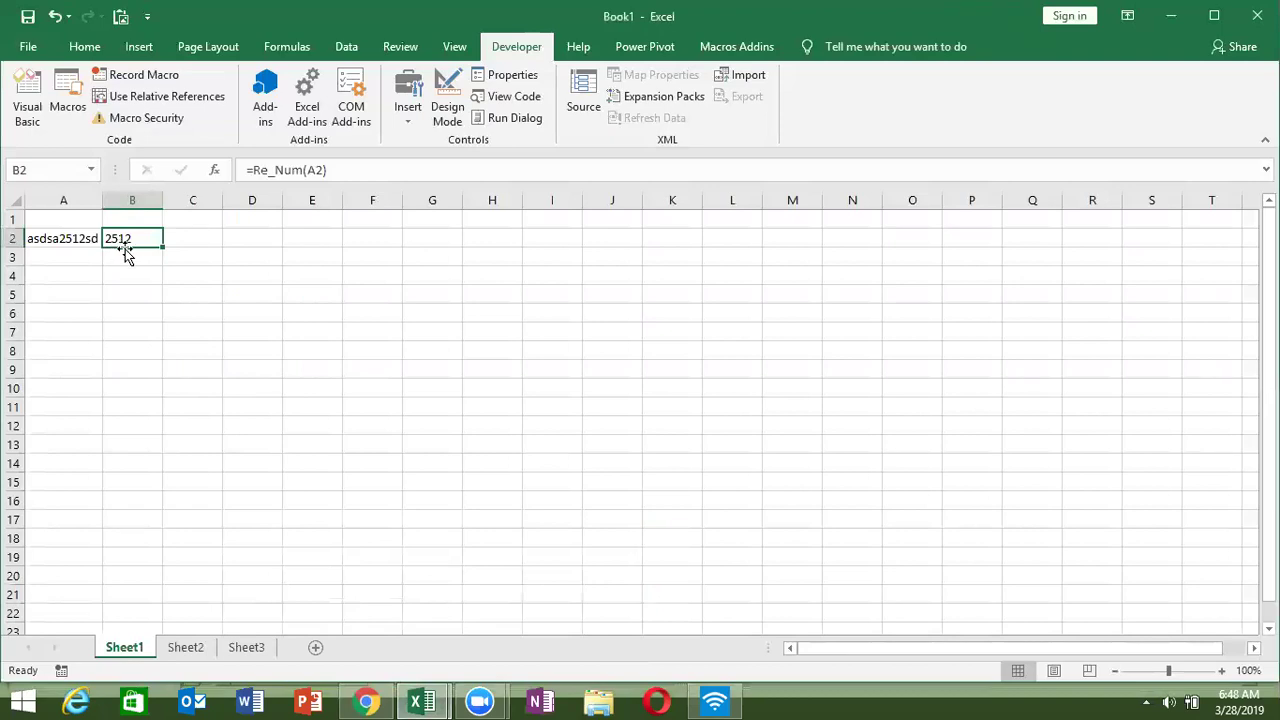
pyautogui.click(222, 237)
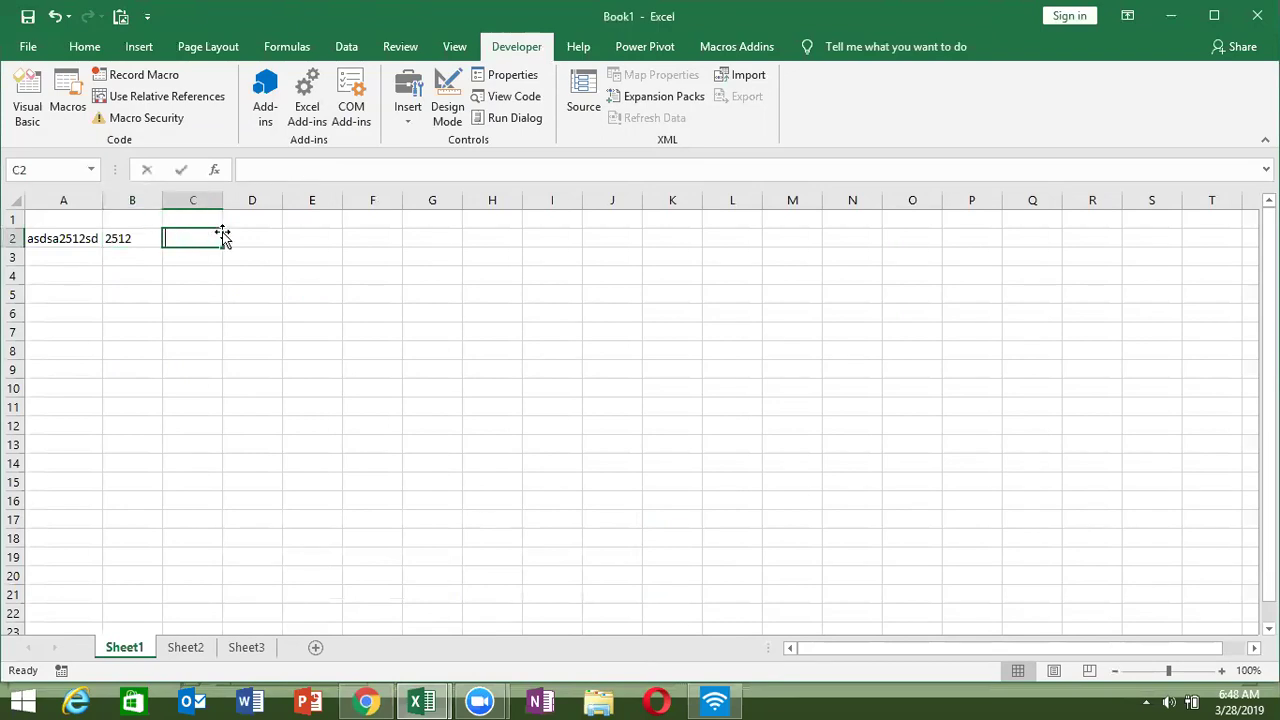
pyautogui.write('2512')
pyautogui.click(226, 262)
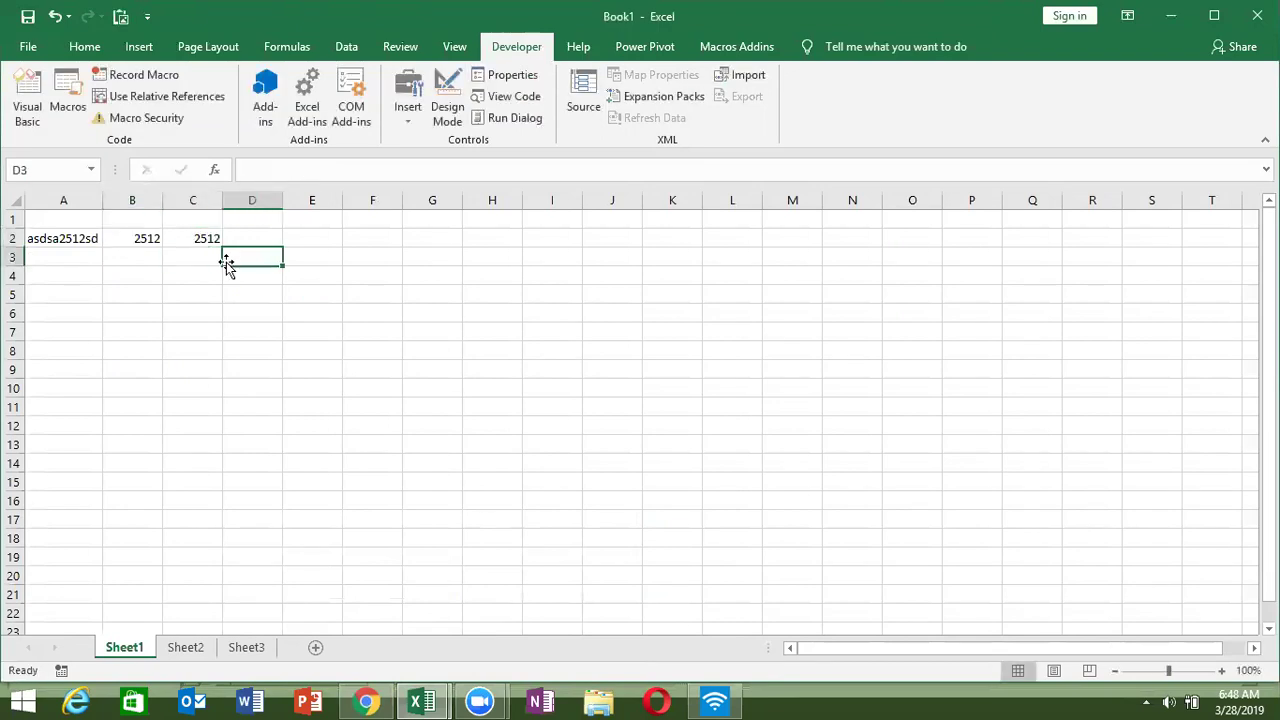
pyautogui.click(197, 226)
pyautogui.click(151, 240)
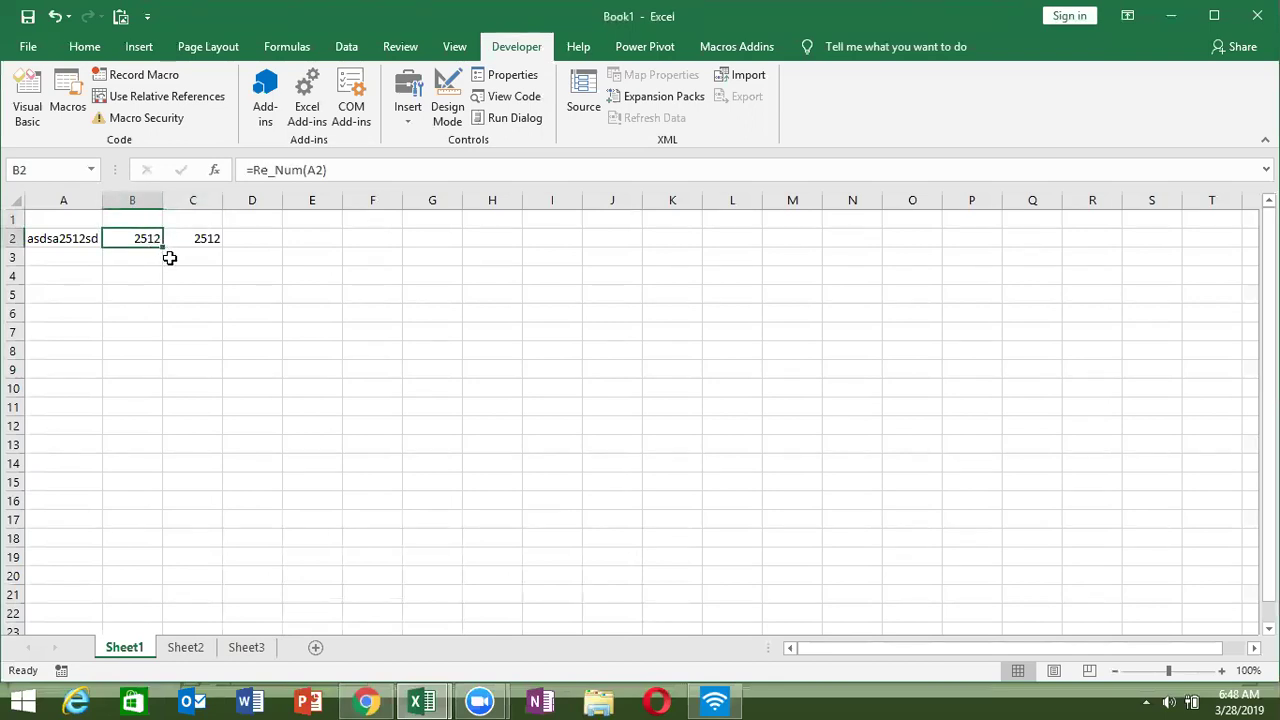
pyautogui.moveTo(421, 701)
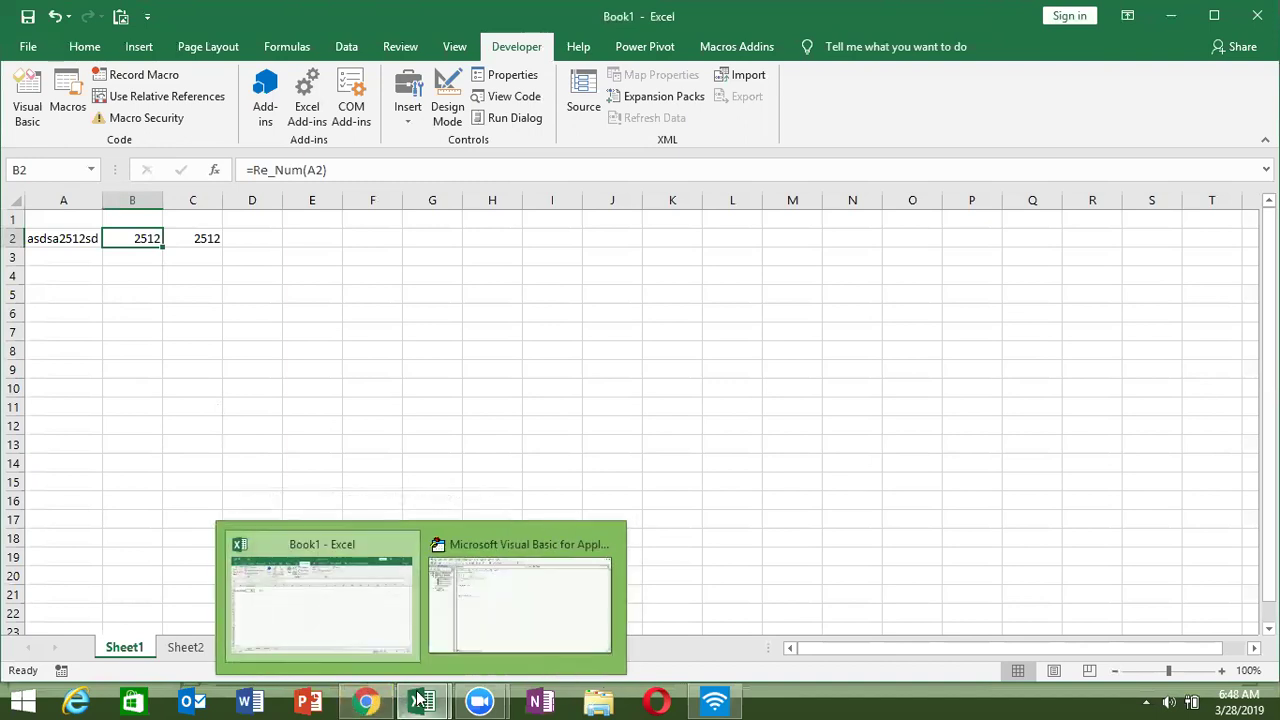
pyautogui.click(503, 646)
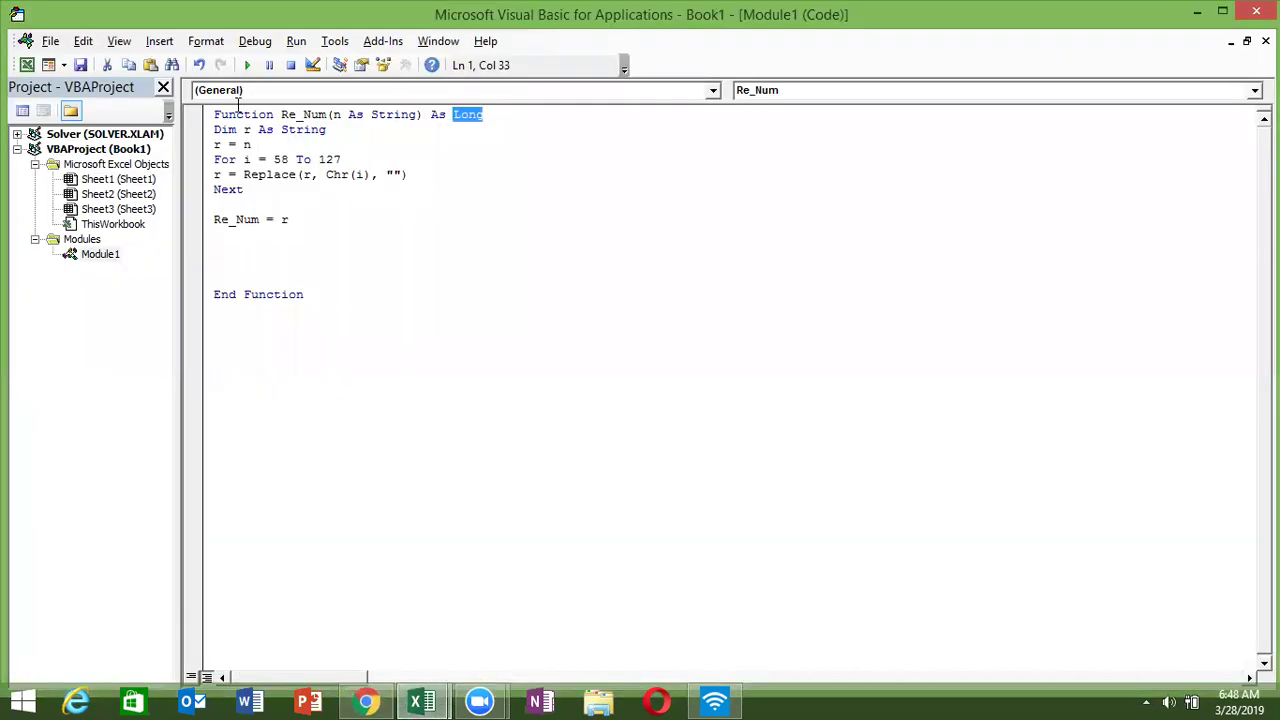
pyautogui.moveTo(326, 114); pyautogui.dragTo(286, 116)
pyautogui.moveTo(431, 114); pyautogui.dragTo(488, 114)
pyautogui.doubleClick(283, 219)
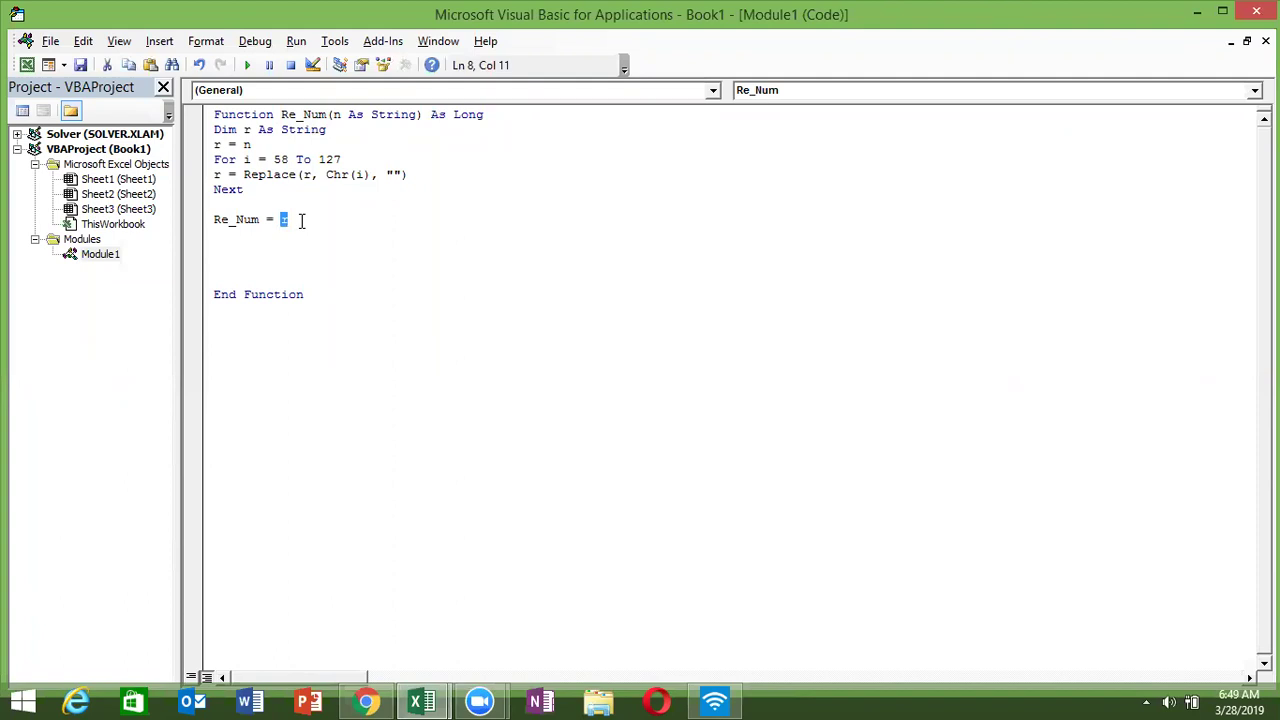
pyautogui.moveTo(328, 130); pyautogui.dragTo(219, 134)
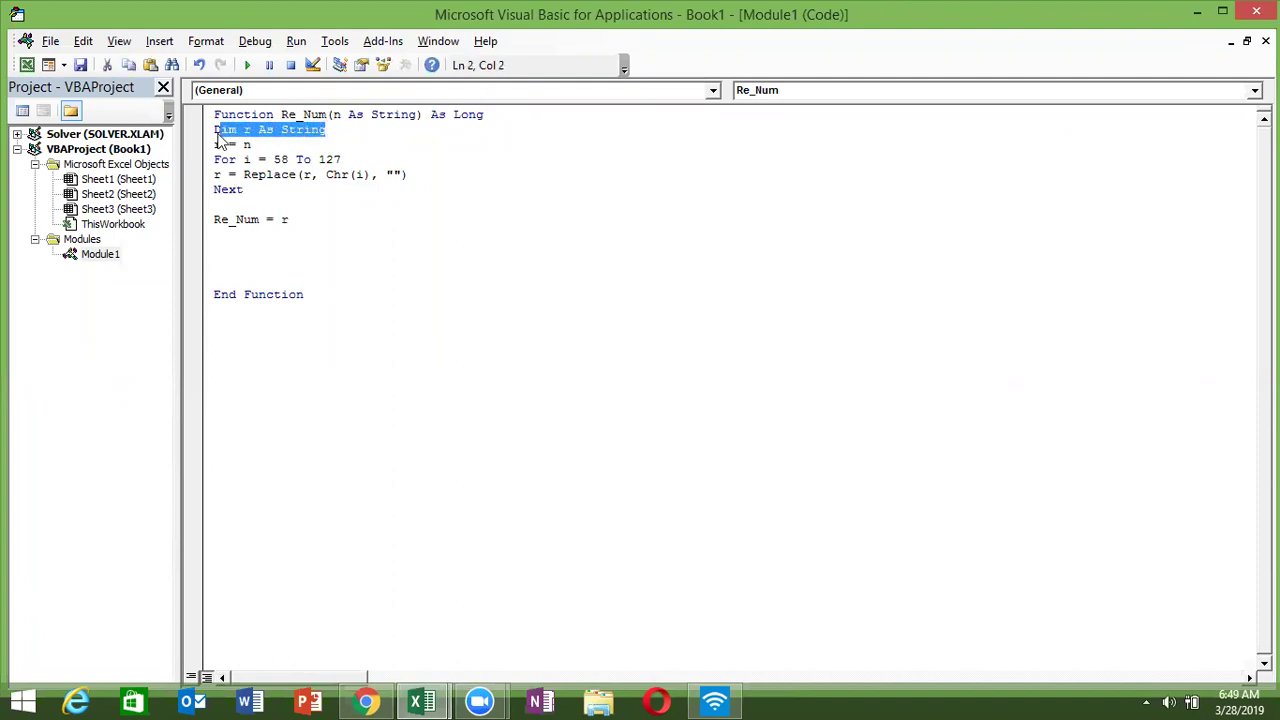
pyautogui.moveTo(290, 220); pyautogui.dragTo(213, 225)
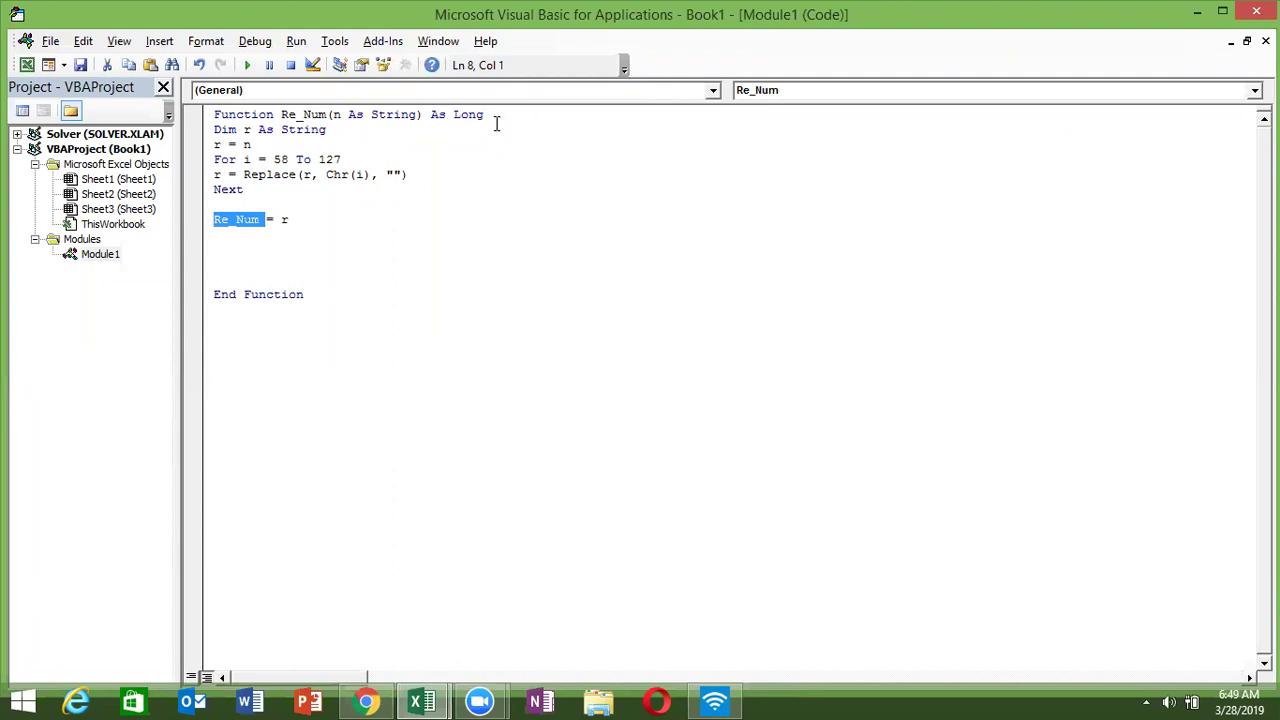
pyautogui.moveTo(497, 127); pyautogui.dragTo(437, 119)
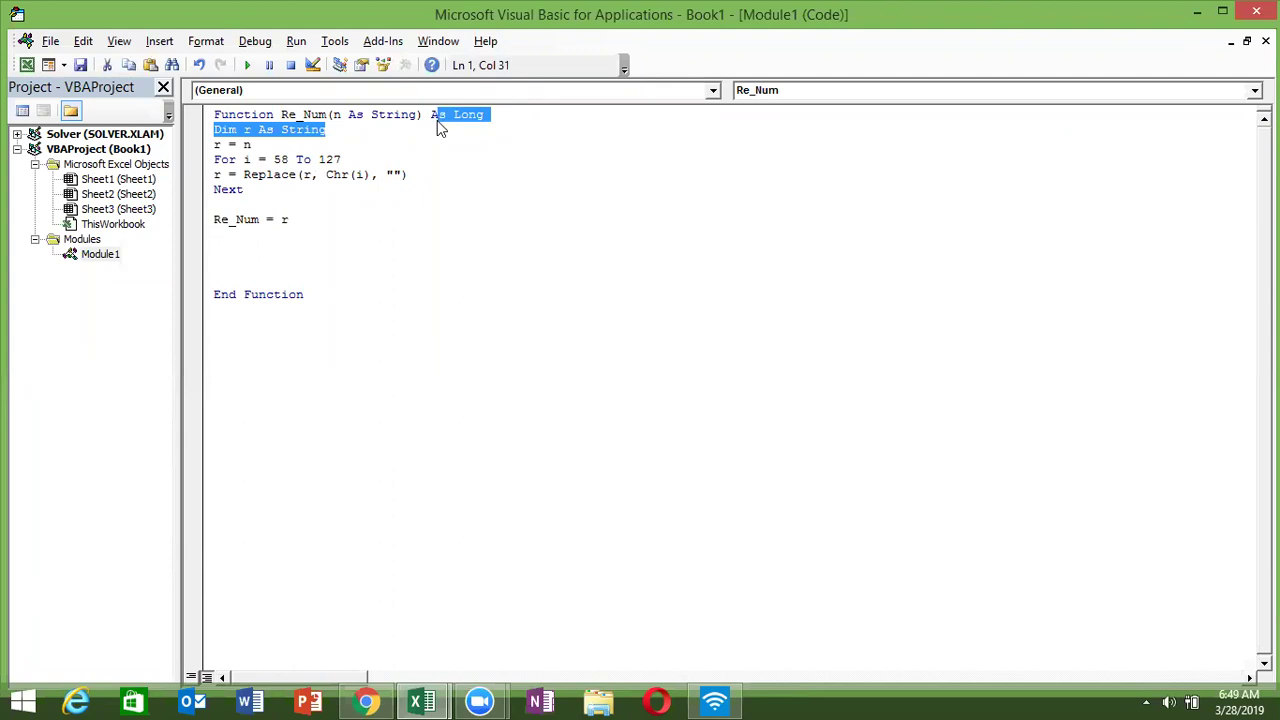
pyautogui.click(437, 137)
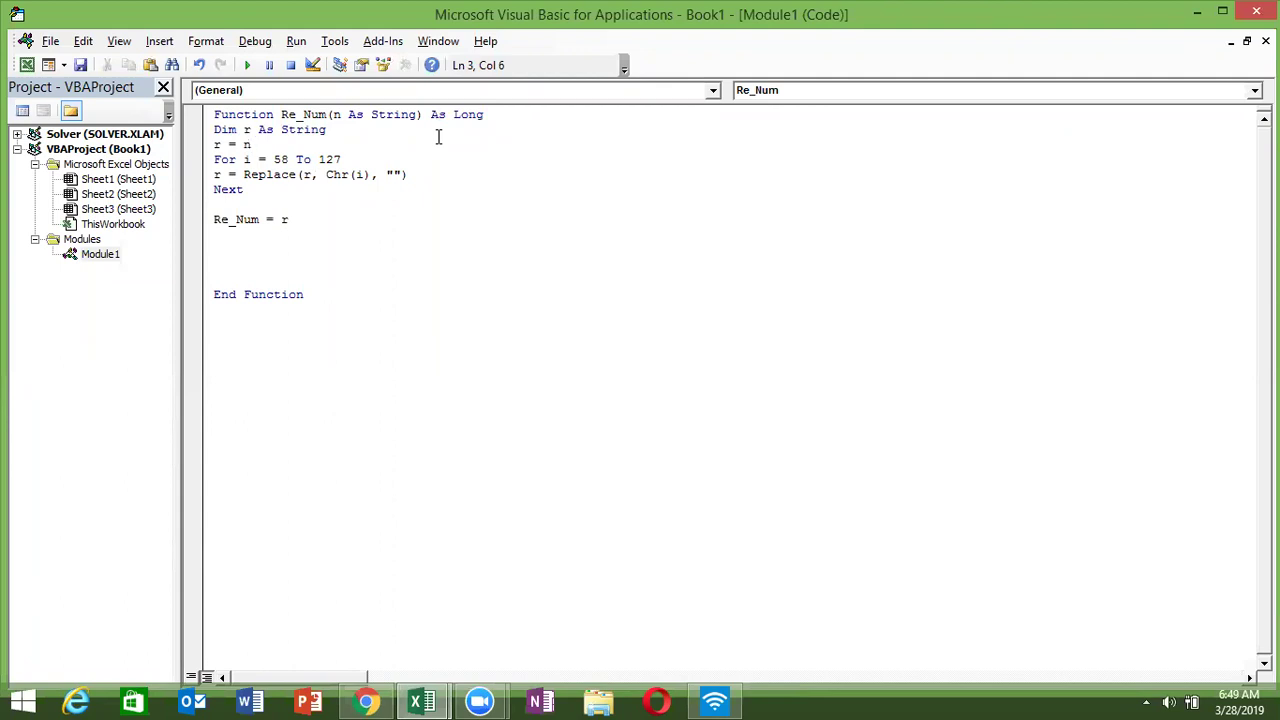
pyautogui.click(342, 352)
pyautogui.hotkey('alt', 'Tab')
pyautogui.hotkey('alt', 'Tab')
pyautogui.hotkey('alt', 'Tab')
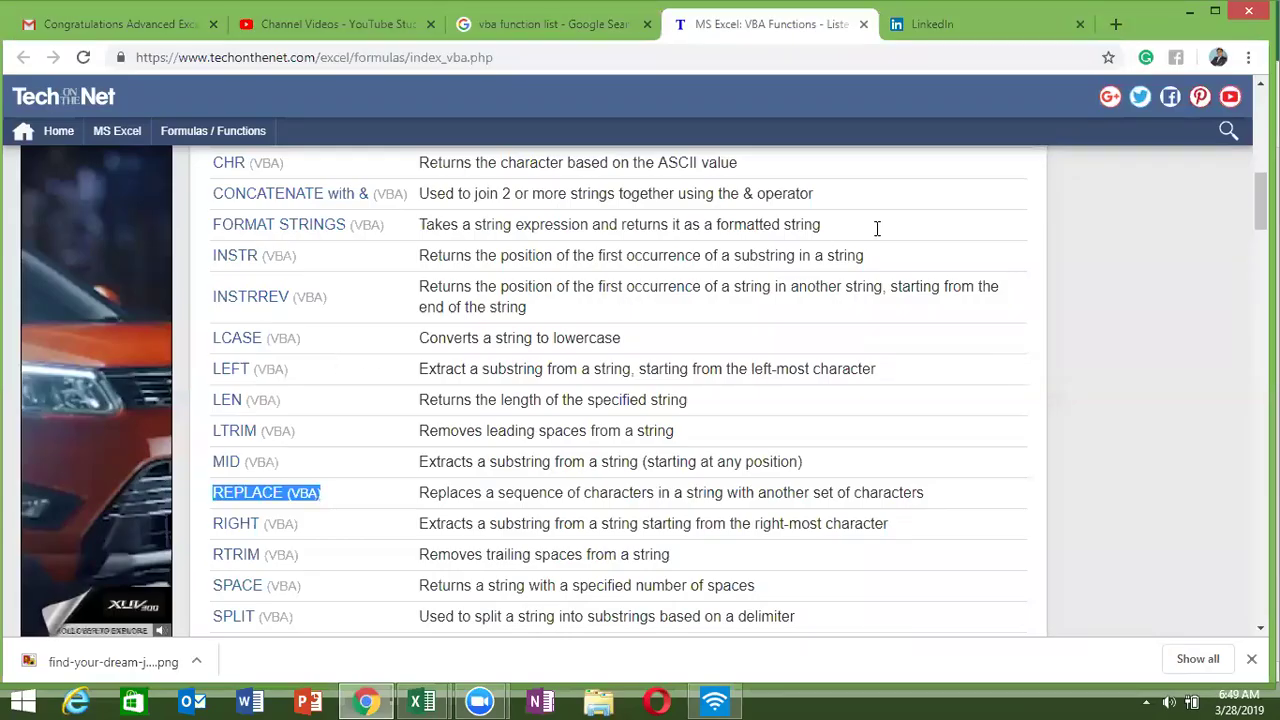
# Step: Browse TechOnTheNet's VBA String/Text functions from CHR through SPLIT, including REPLACE
pyautogui.scroll(3, 640, 390)
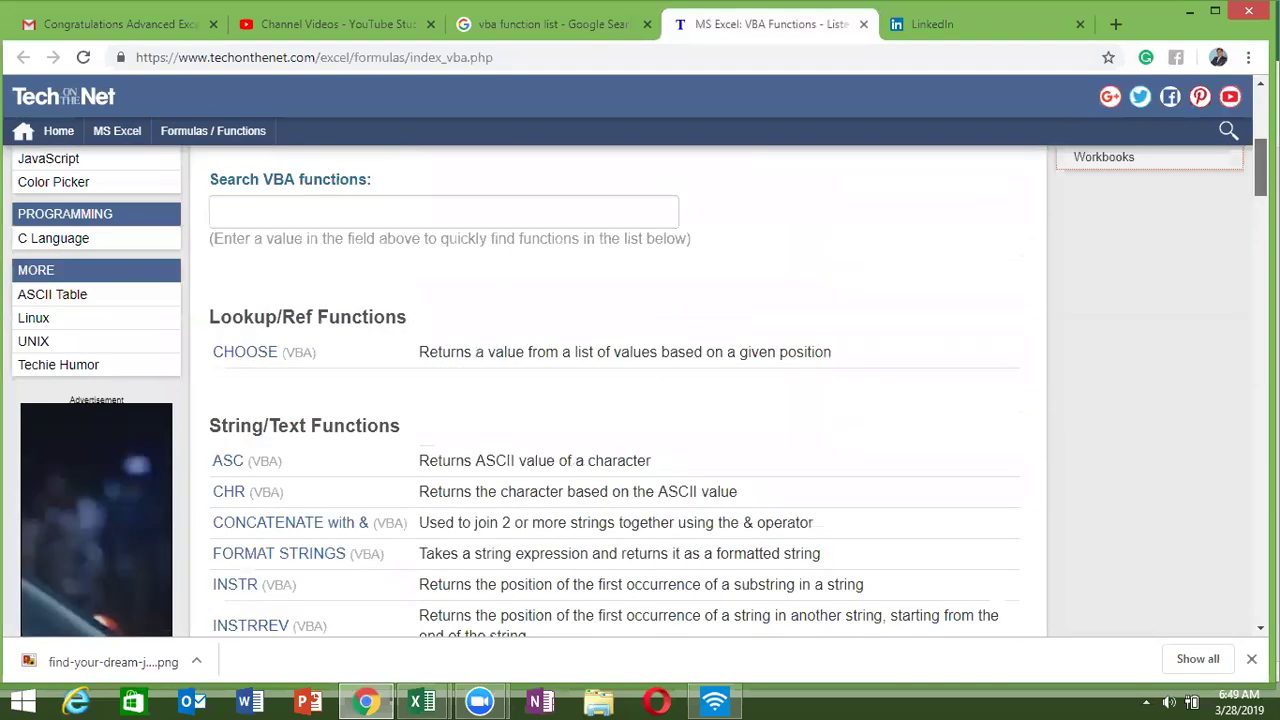
pyautogui.scroll(-1, 640, 390)
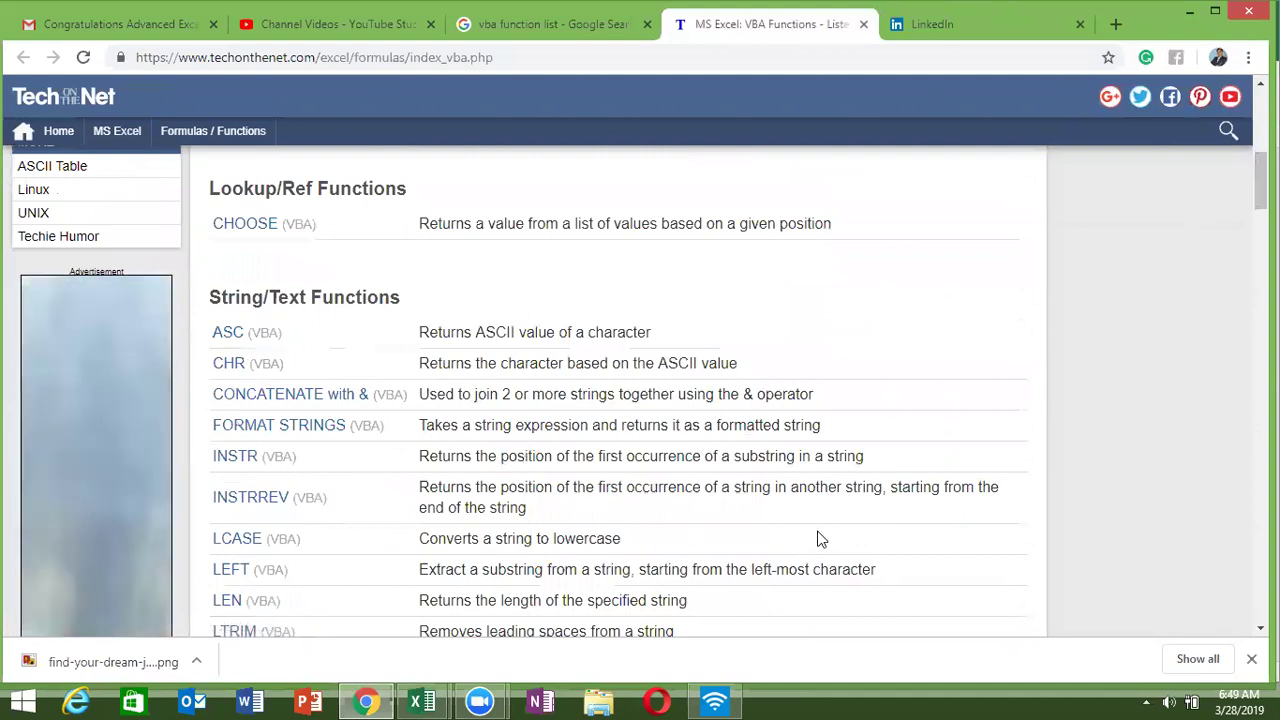
pyautogui.scroll(-3, 693, 343)
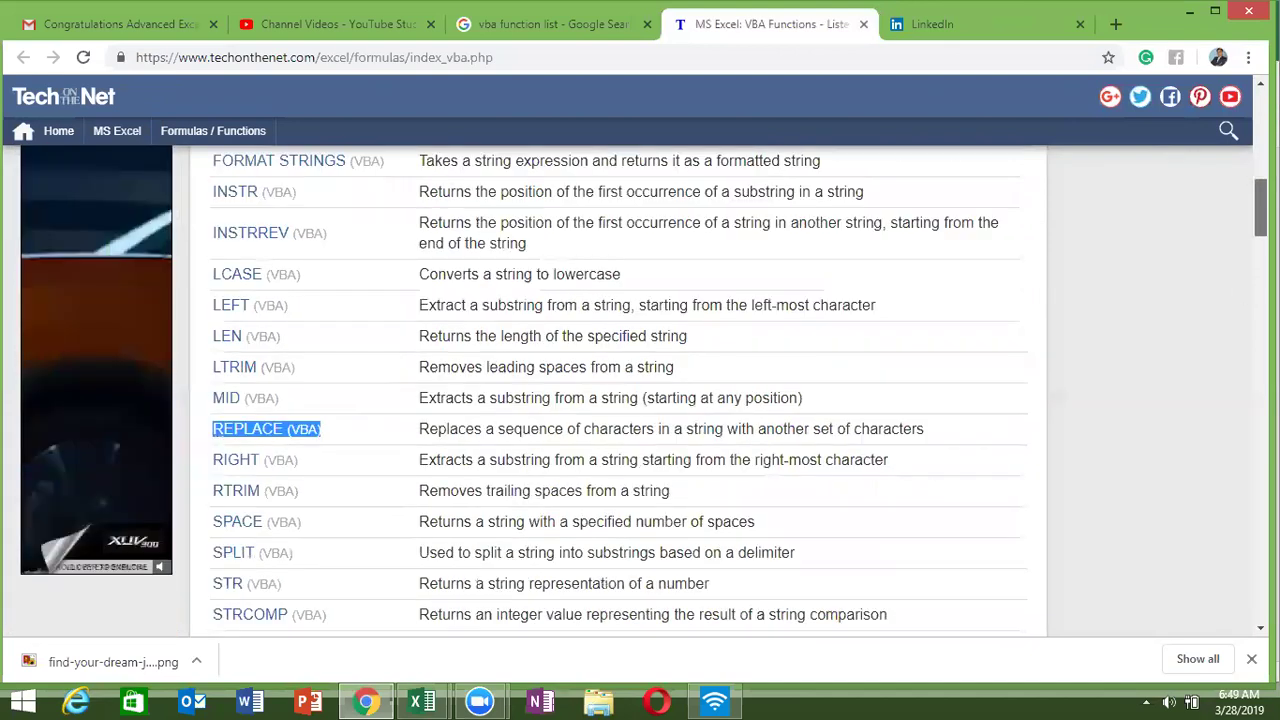
pyautogui.scroll(-2, 693, 343)
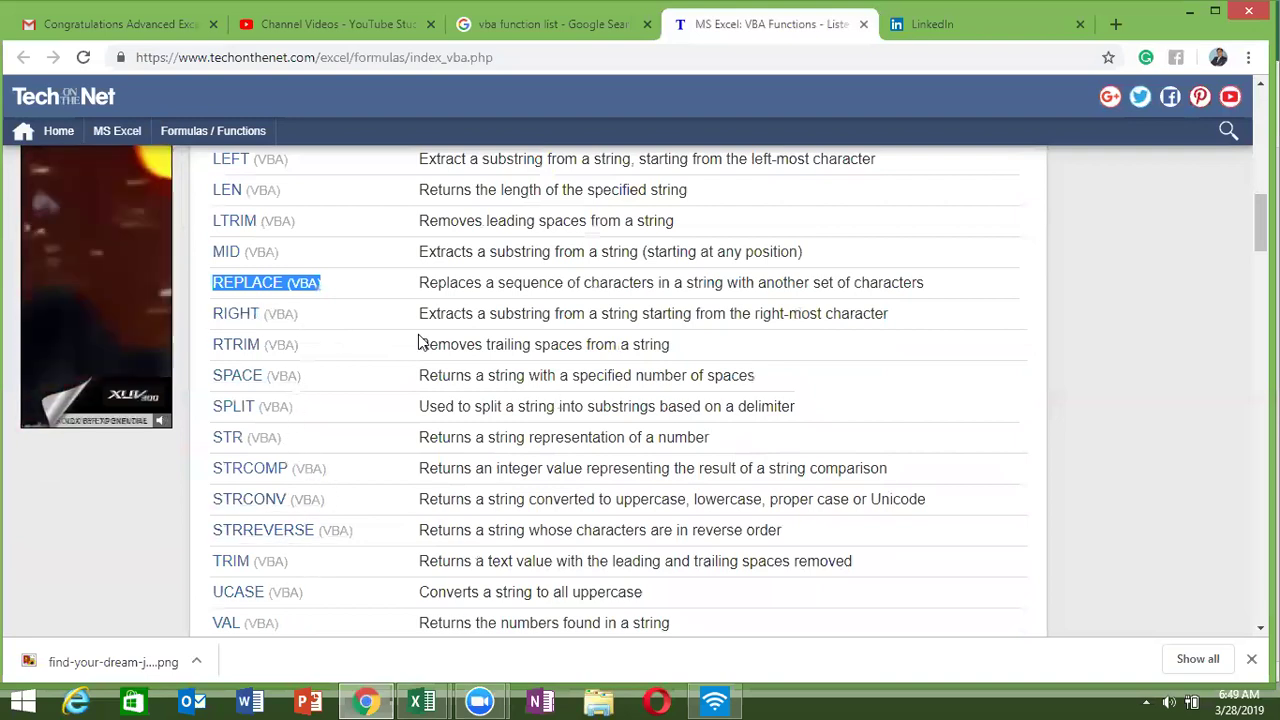
pyautogui.scroll(2, 650, 388)
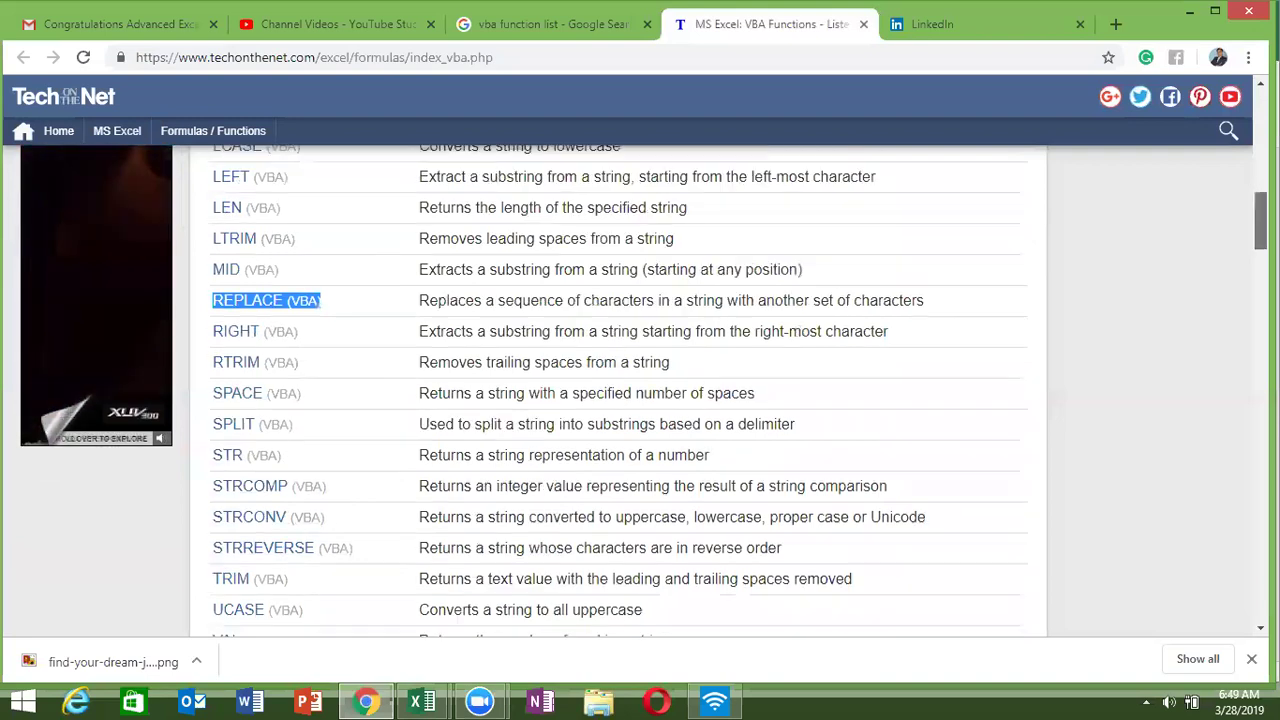
pyautogui.scroll(1, 640, 390)
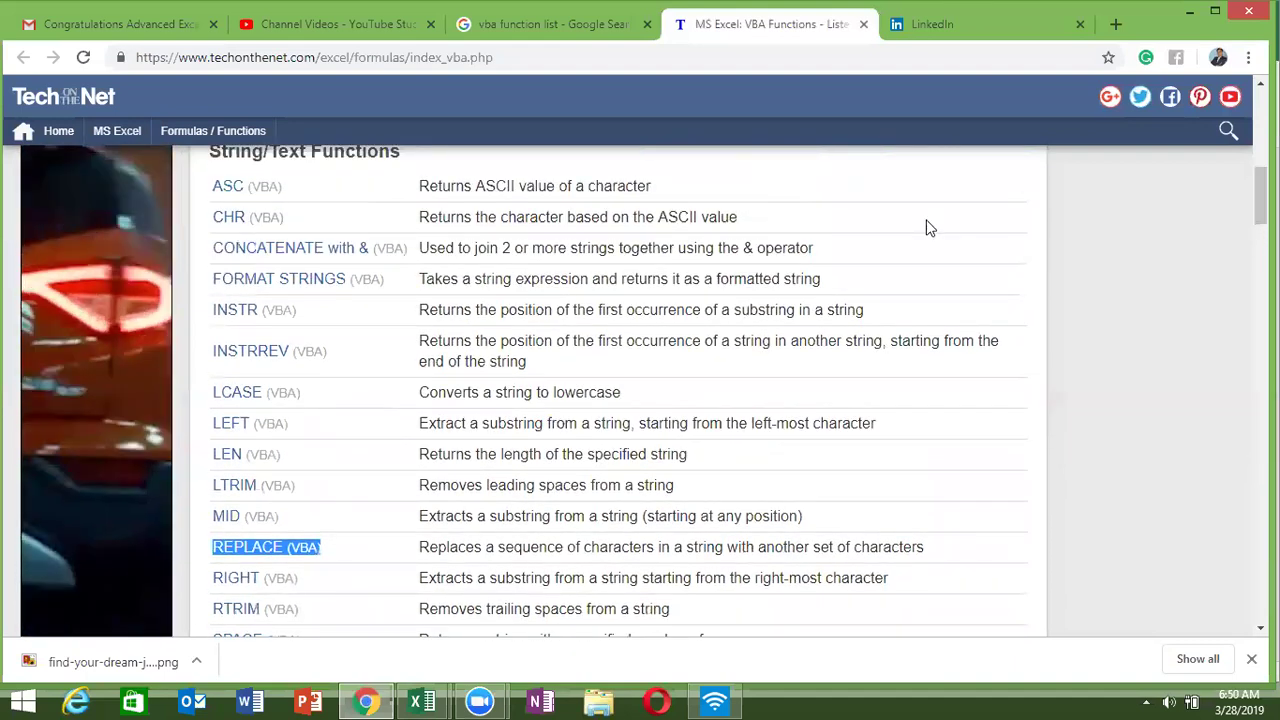
pyautogui.scroll(-1, 480, 364)
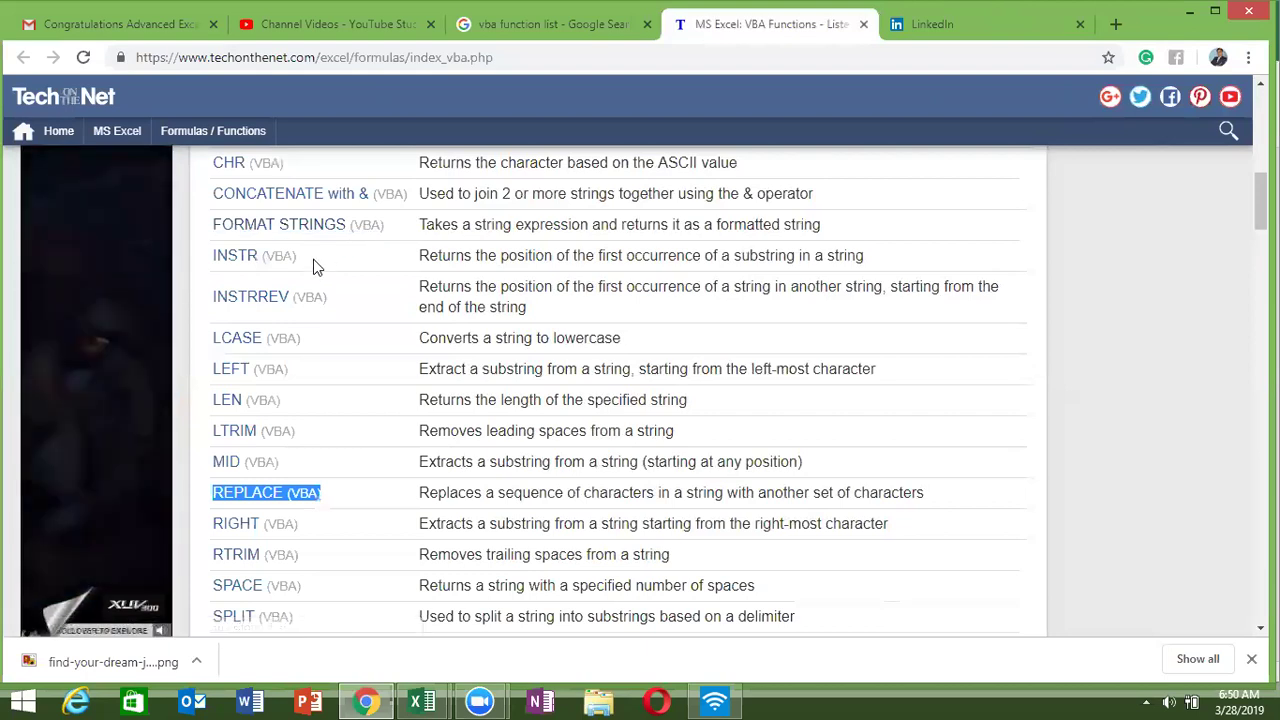
pyautogui.click(421, 701)
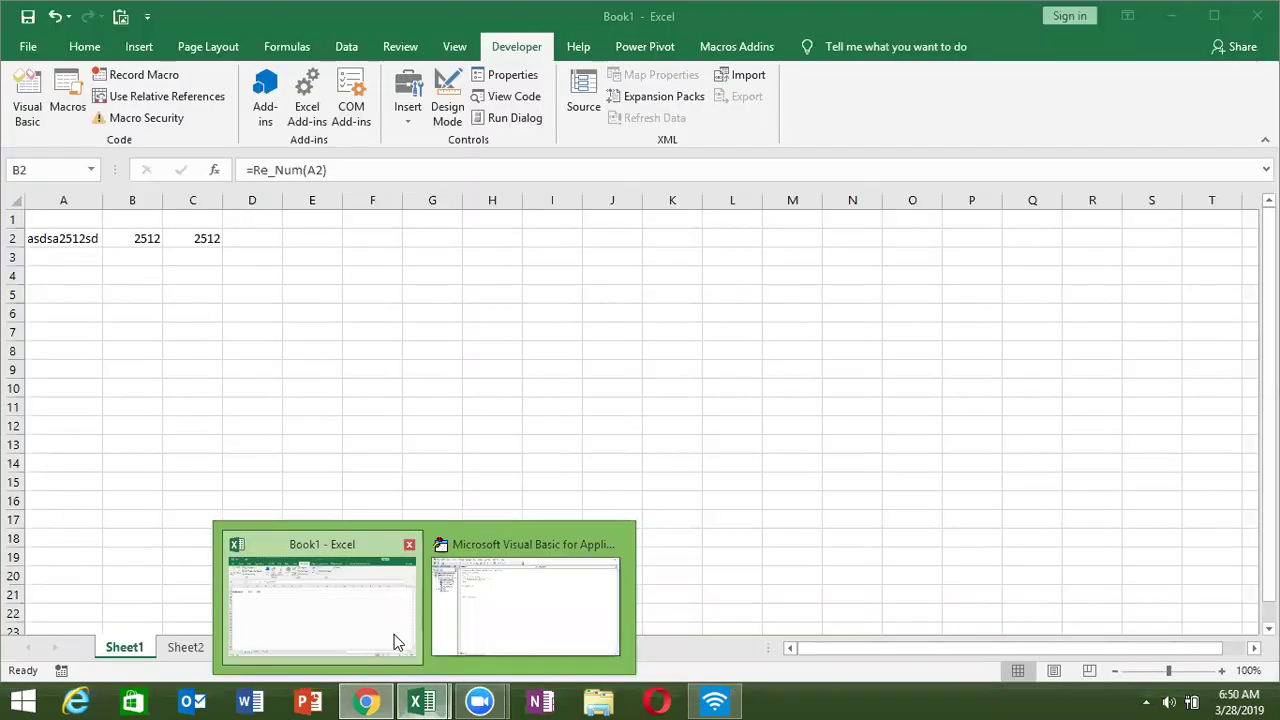
# Step: On Sheet2, enter a person's full name in A1 and widen column A to fit it
pyautogui.click(394, 634)
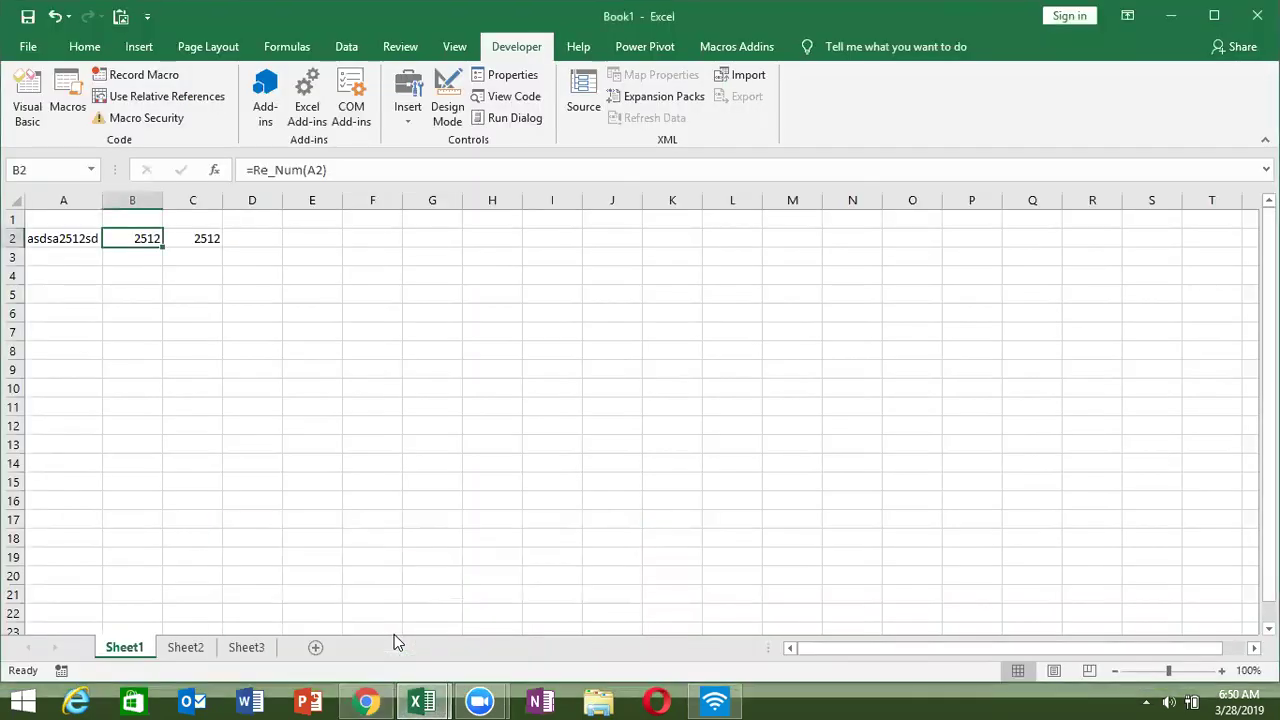
pyautogui.click(203, 648)
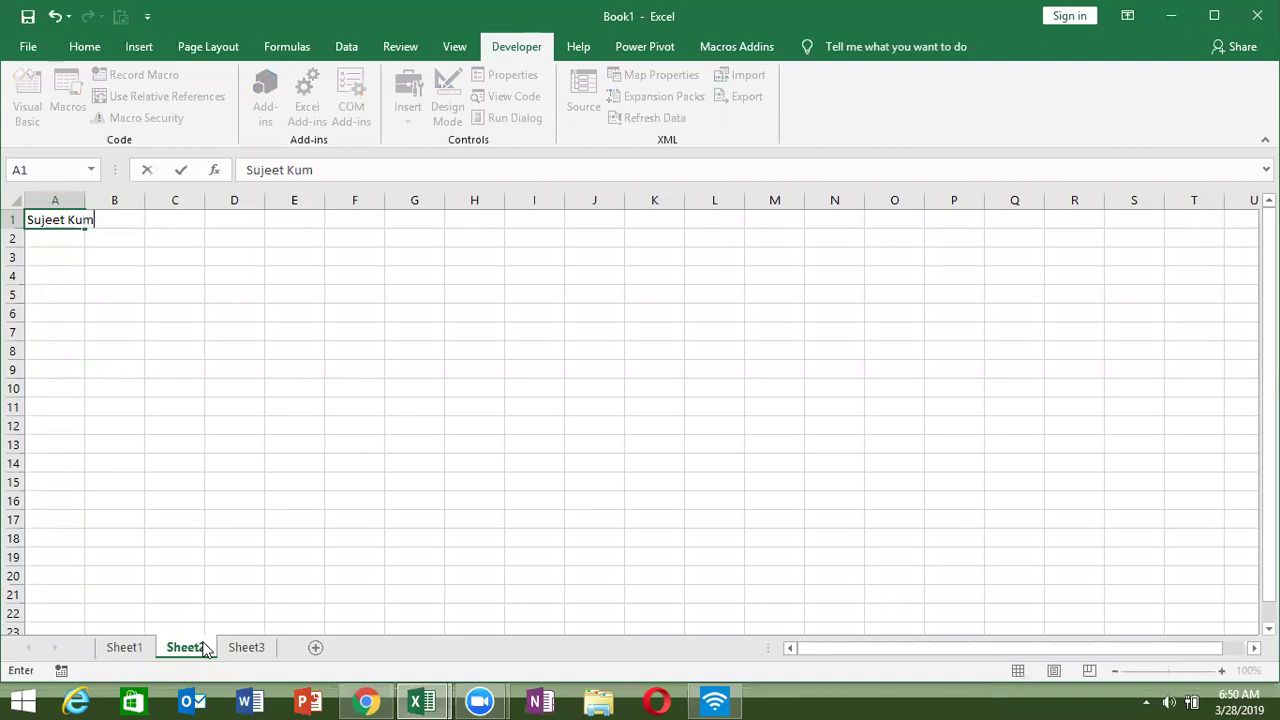
pyautogui.click(220, 411)
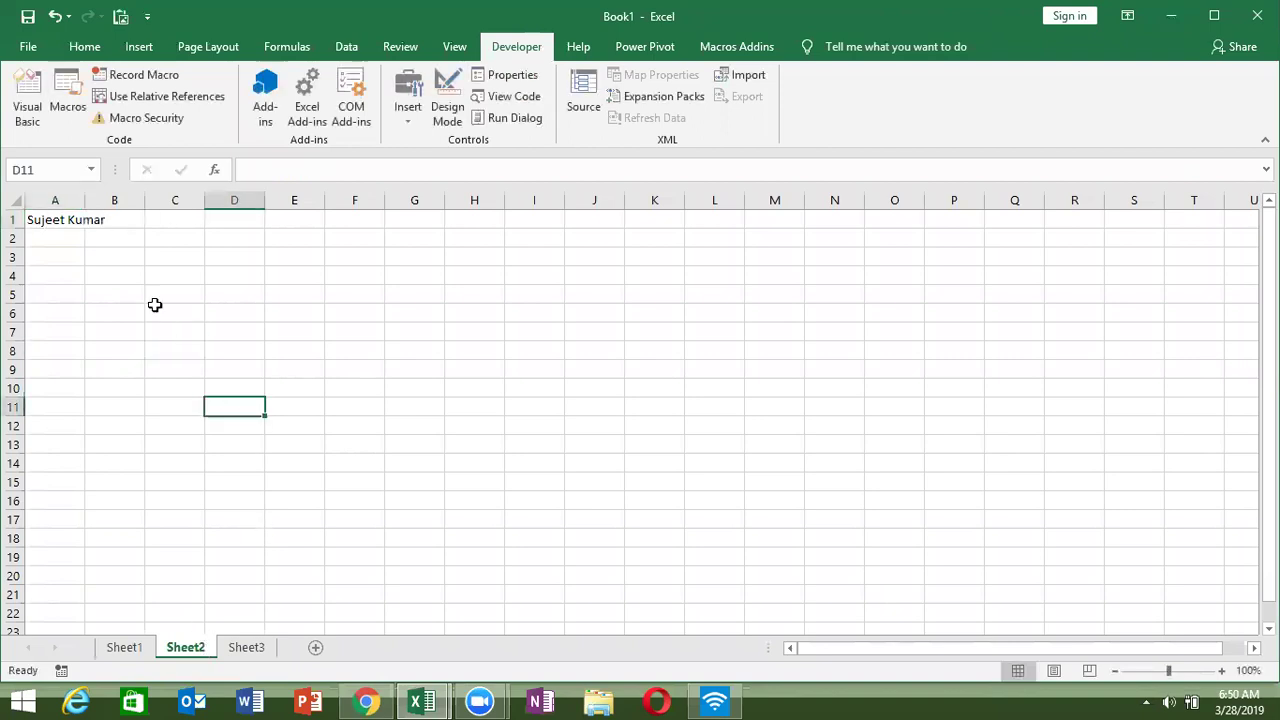
pyautogui.doubleClick(88, 202)
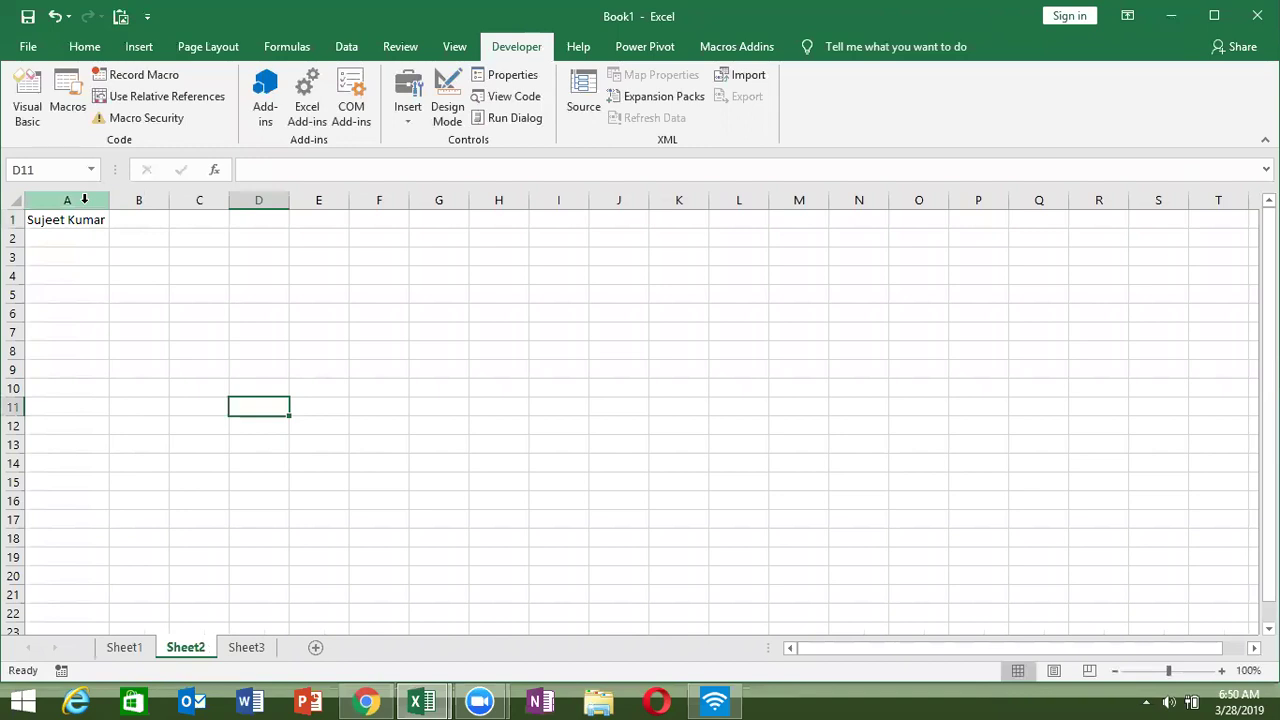
pyautogui.click(148, 222)
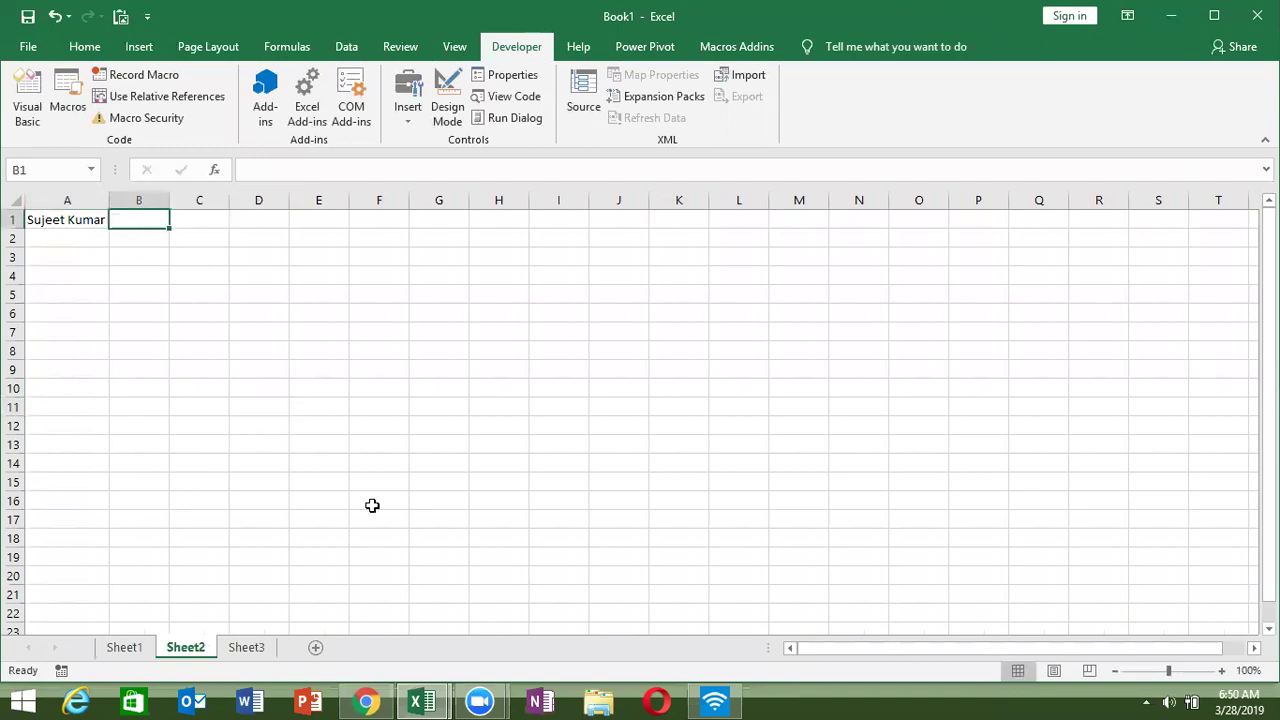
pyautogui.click(424, 702)
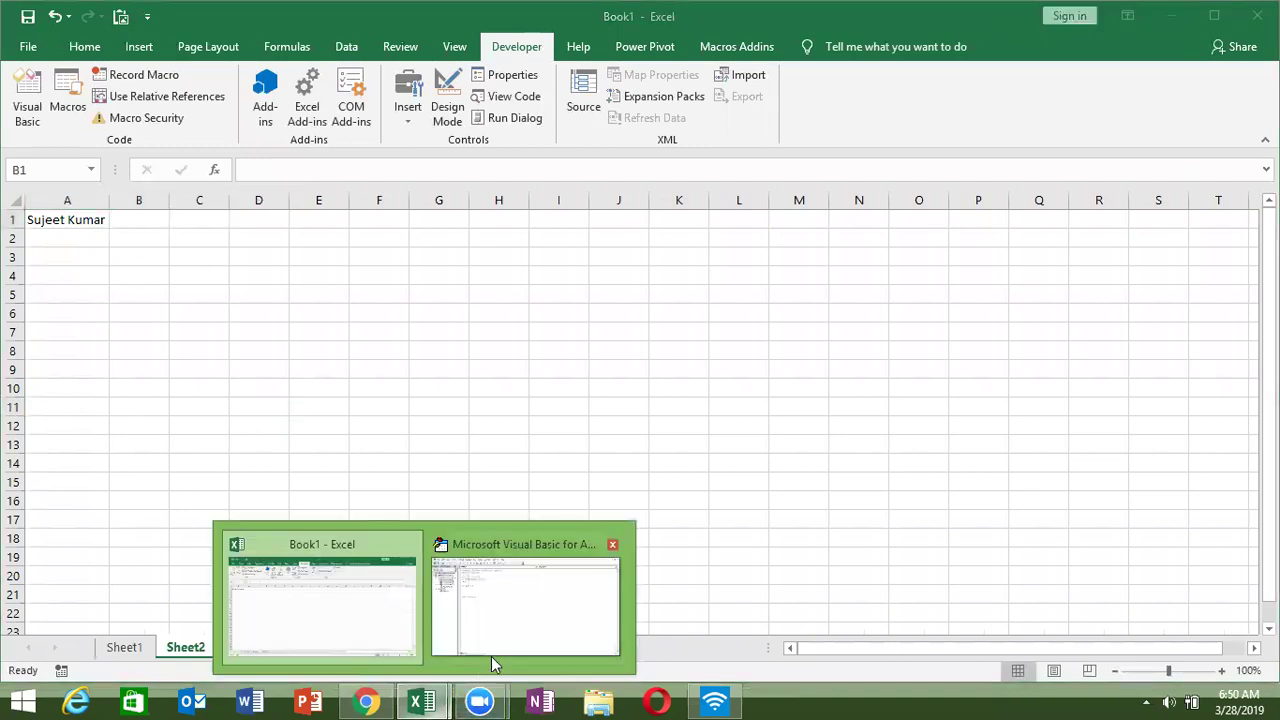
# Step: Declare Function F_Nm(n As String, s As String) in Module1
pyautogui.click(503, 640)
pyautogui.write('function ')
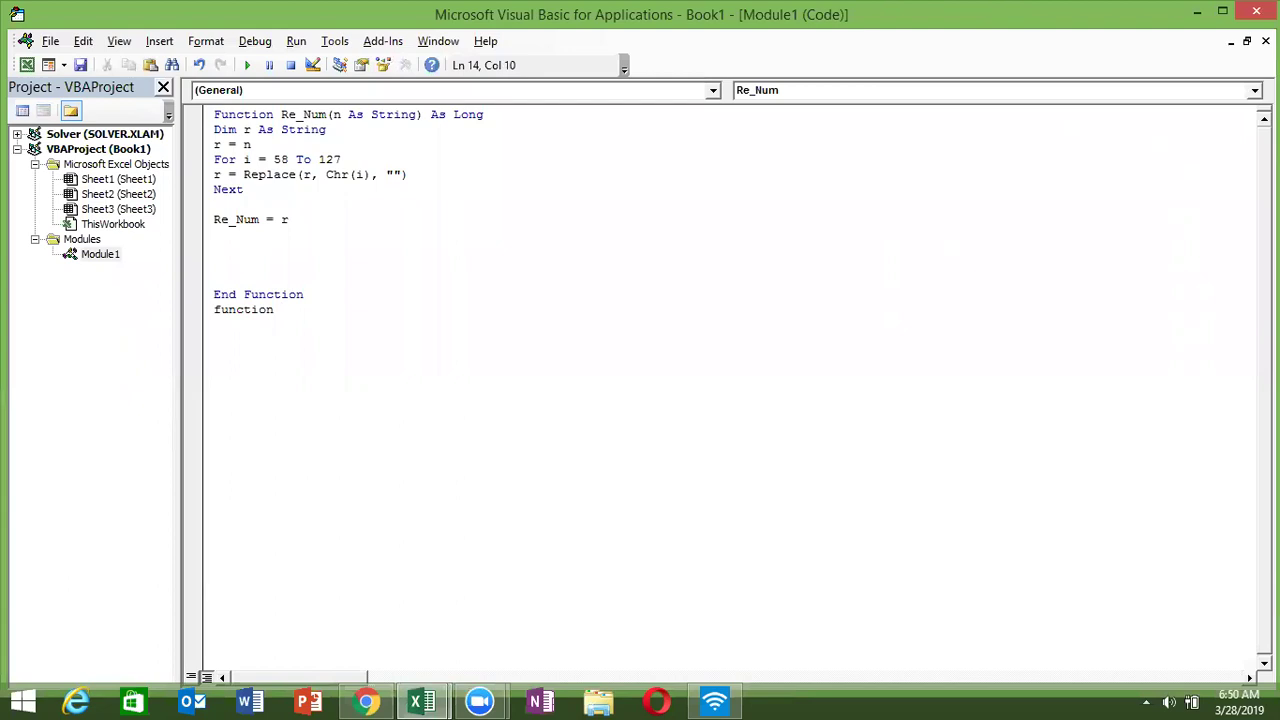
pyautogui.write('F_')
pyautogui.write('Nm')
pyautogui.write('(n')
pyautogui.write(' as str')
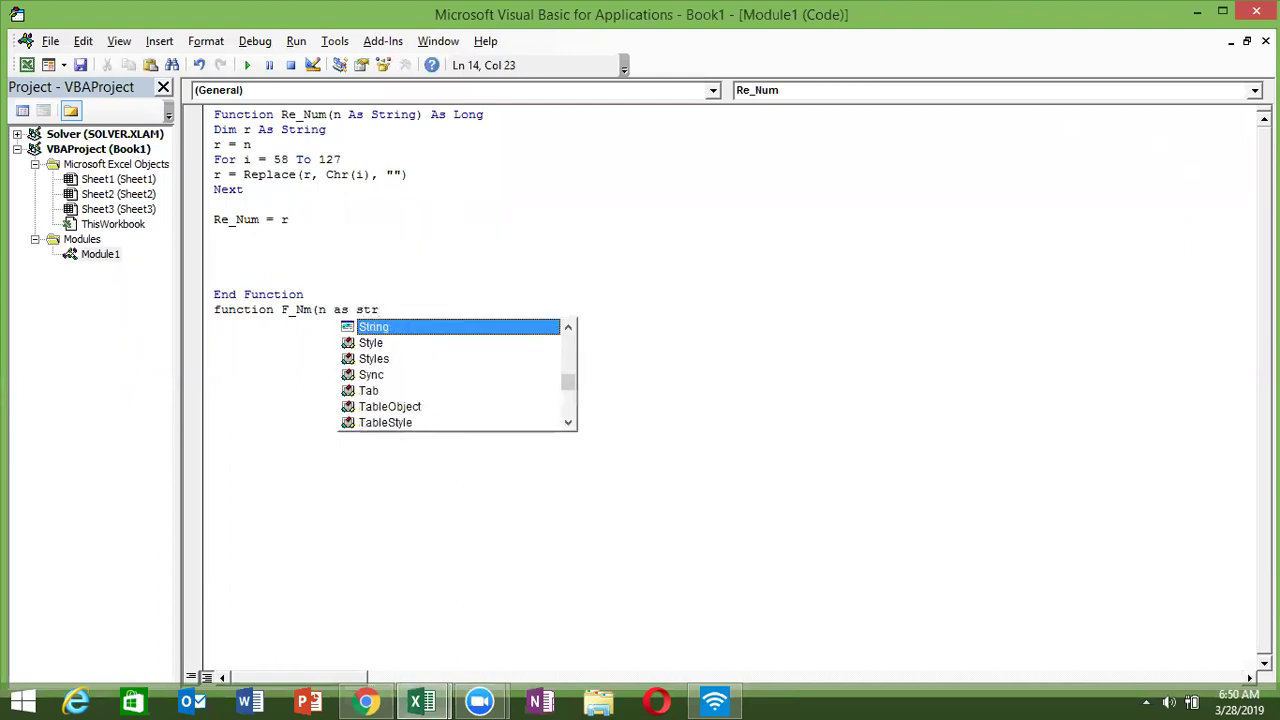
pyautogui.press('Tab')
pyautogui.write(',')
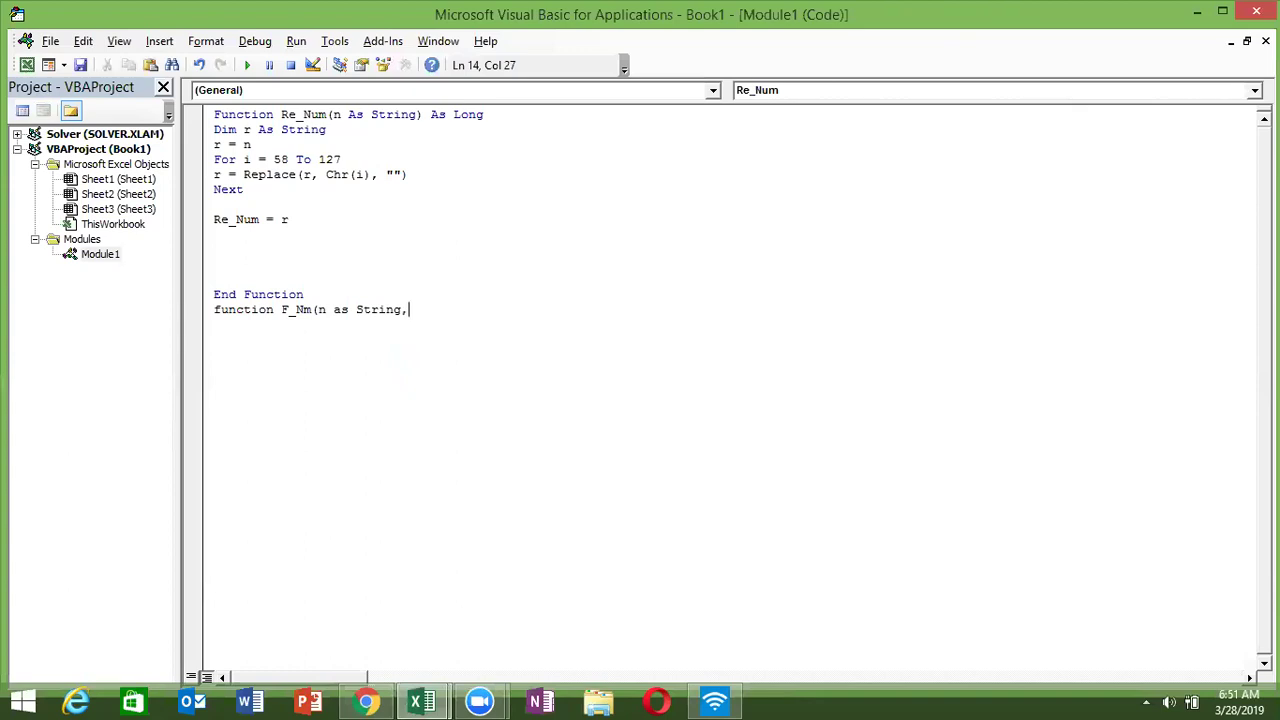
pyautogui.write('s as ')
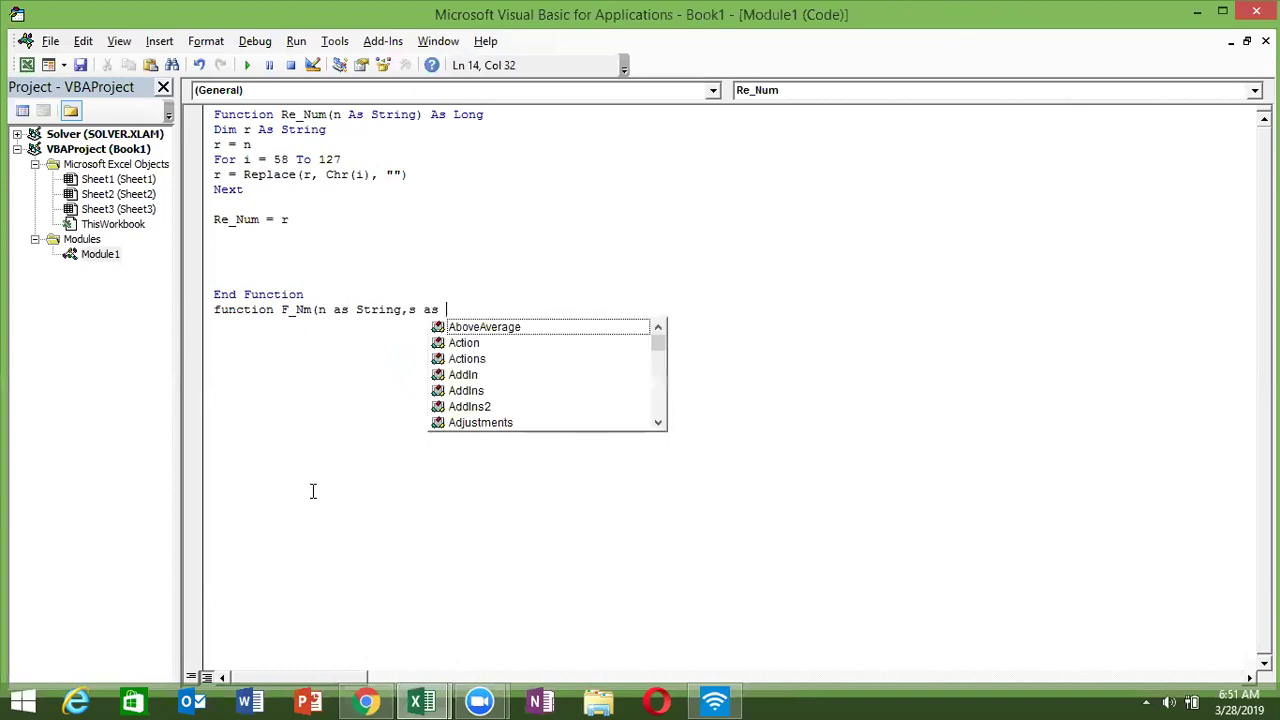
pyautogui.write('sr')
pyautogui.press('BackSpace')
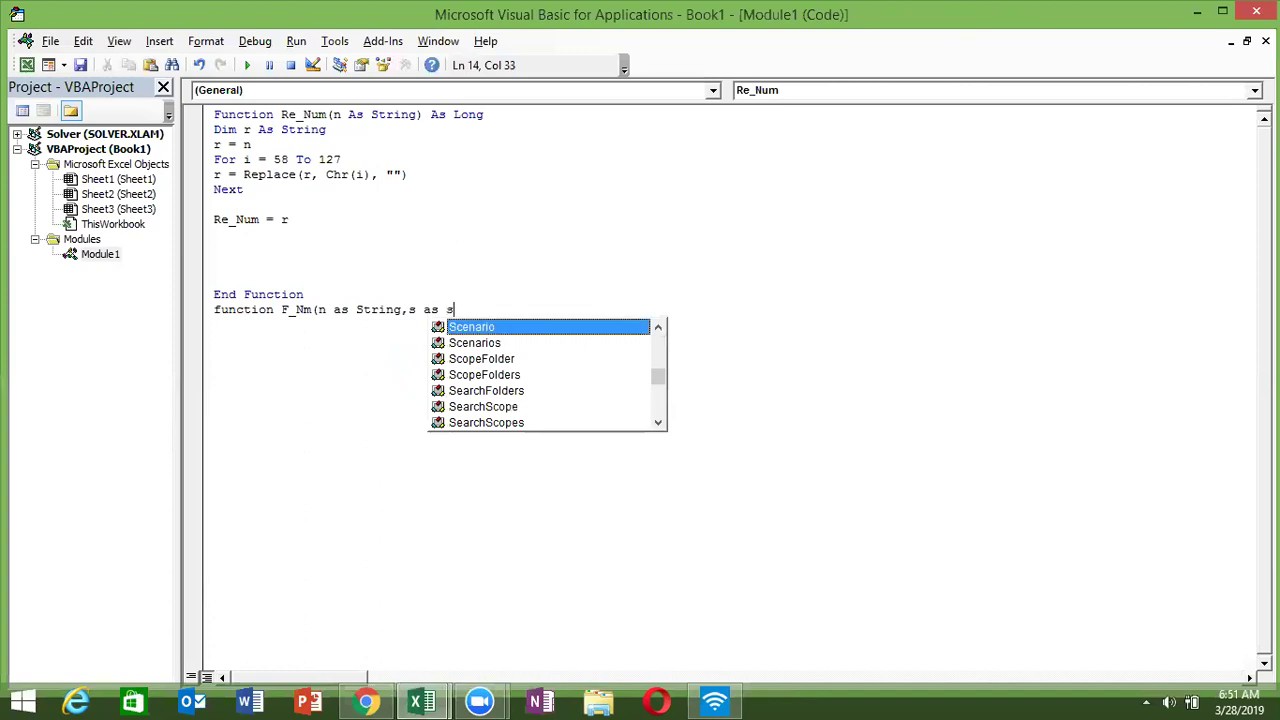
pyautogui.write('tr')
pyautogui.press('Tab')
pyautogui.write(')')
pyautogui.press('Return')
pyautogui.press('Return')
pyautogui.press('Return')
pyautogui.press('Return')
# Step: Add Dim p As Long and Dim r As String inside F_Nm
pyautogui.press('Up')
pyautogui.press('Up')
pyautogui.press('Up')
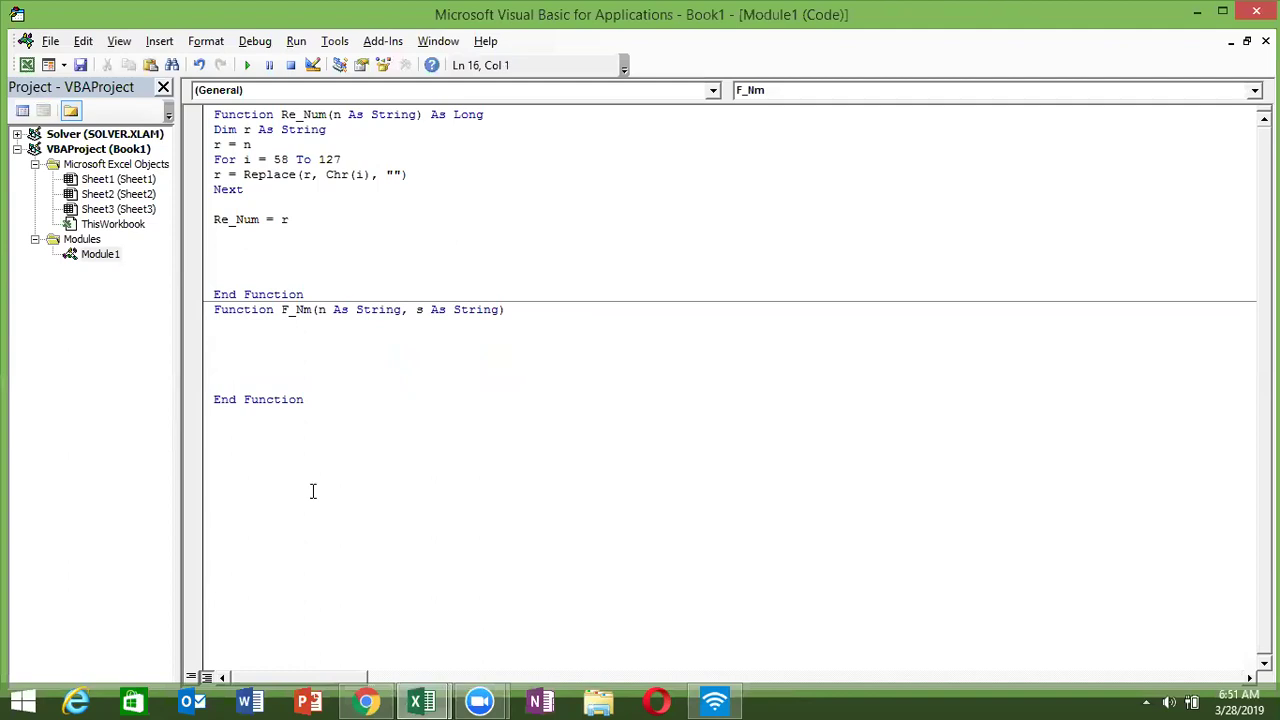
pyautogui.write('dim ')
pyautogui.write('p as ')
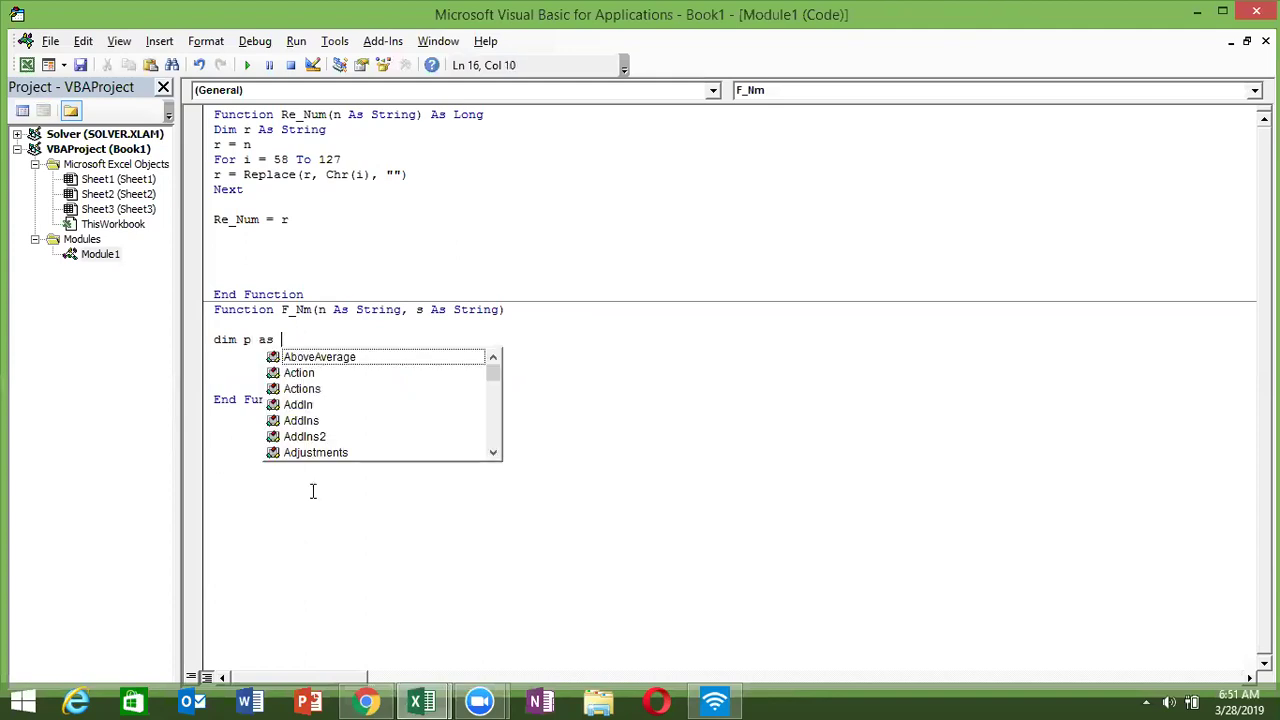
pyautogui.write('lon')
pyautogui.press('Tab')
pyautogui.press('Return')
pyautogui.write('dim r ')
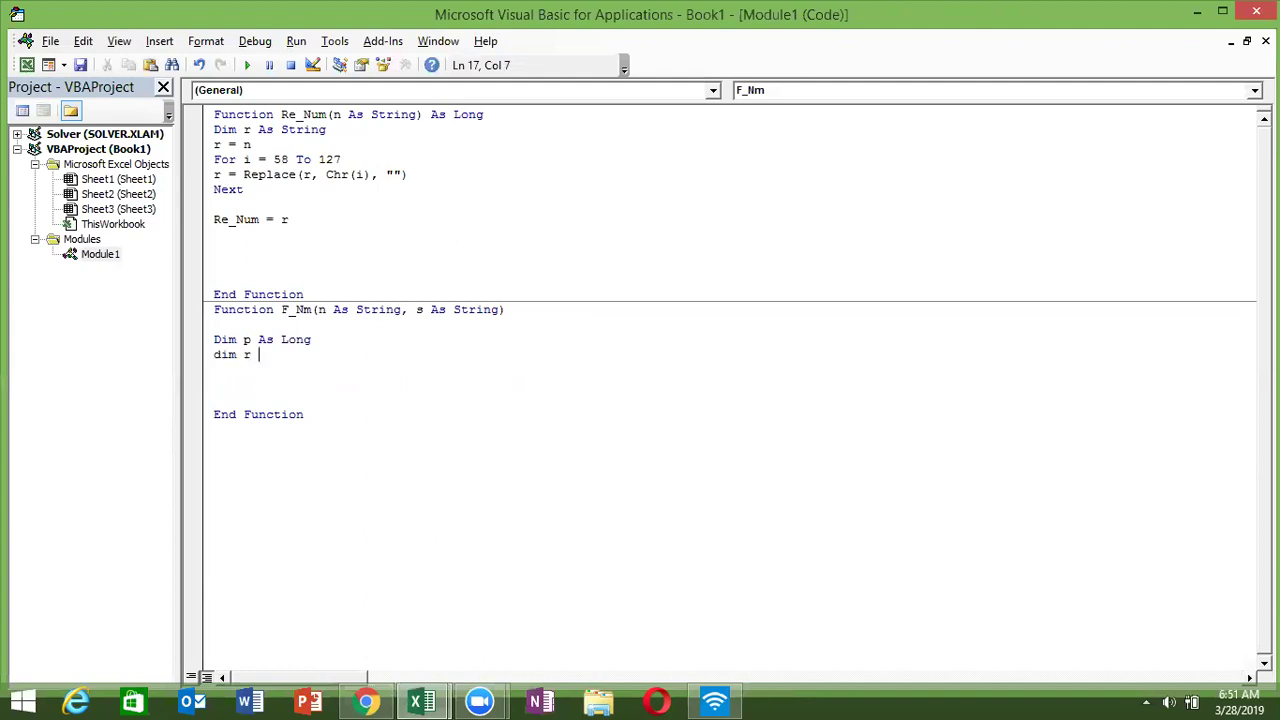
pyautogui.write('as str')
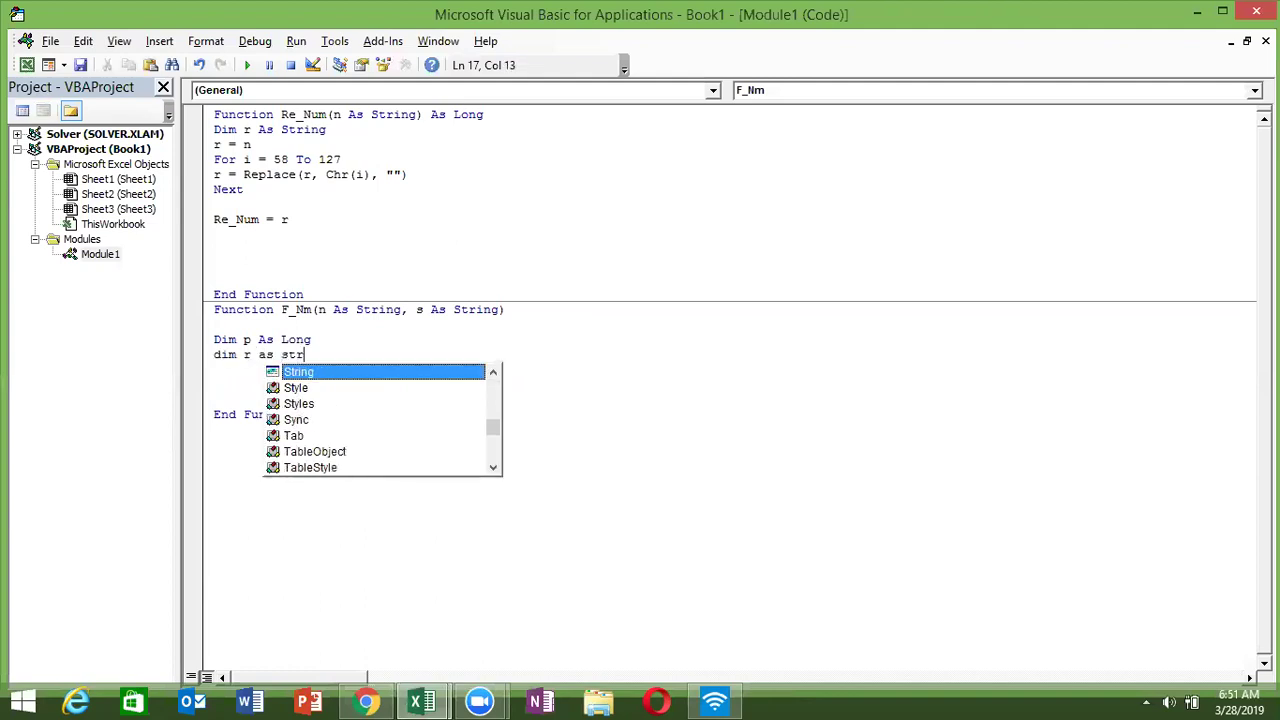
pyautogui.press('Tab')
pyautogui.press('Return')
pyautogui.press('Return')
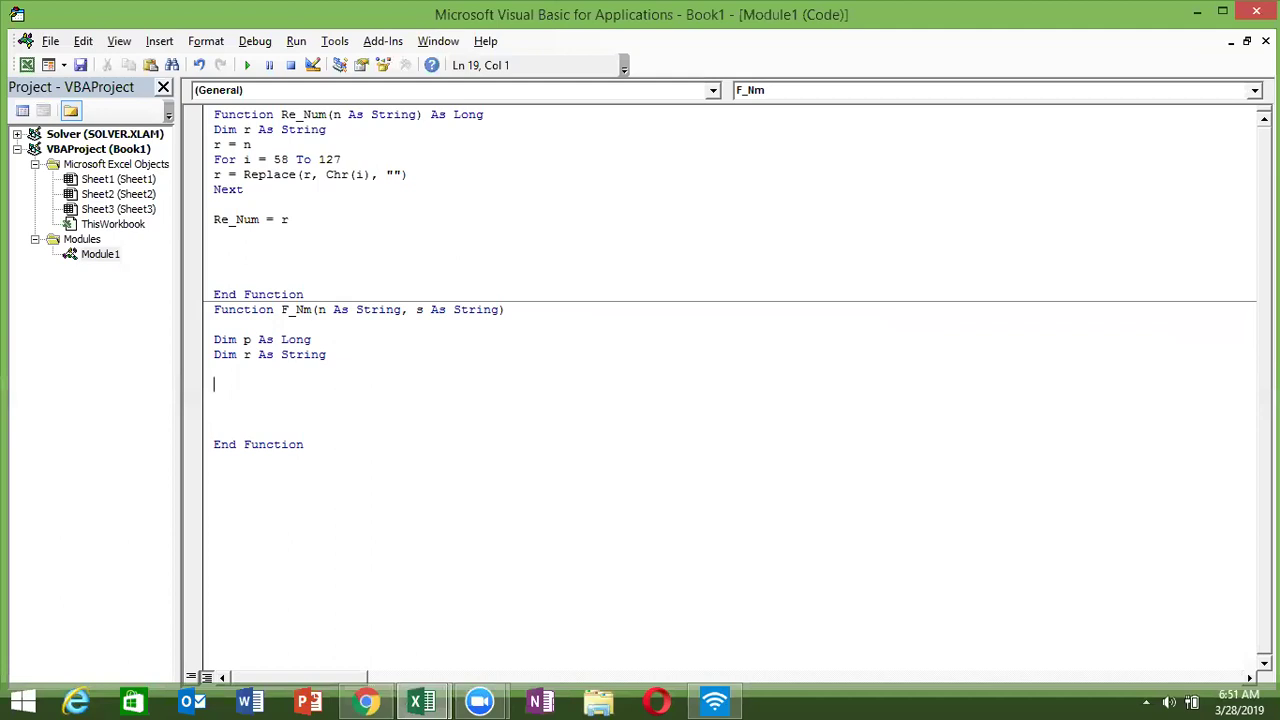
# Step: Start the line p = InStr(1, n, s in F_Nm, correcting the argument order
pyautogui.write('p=instr')
pyautogui.write('(s,')
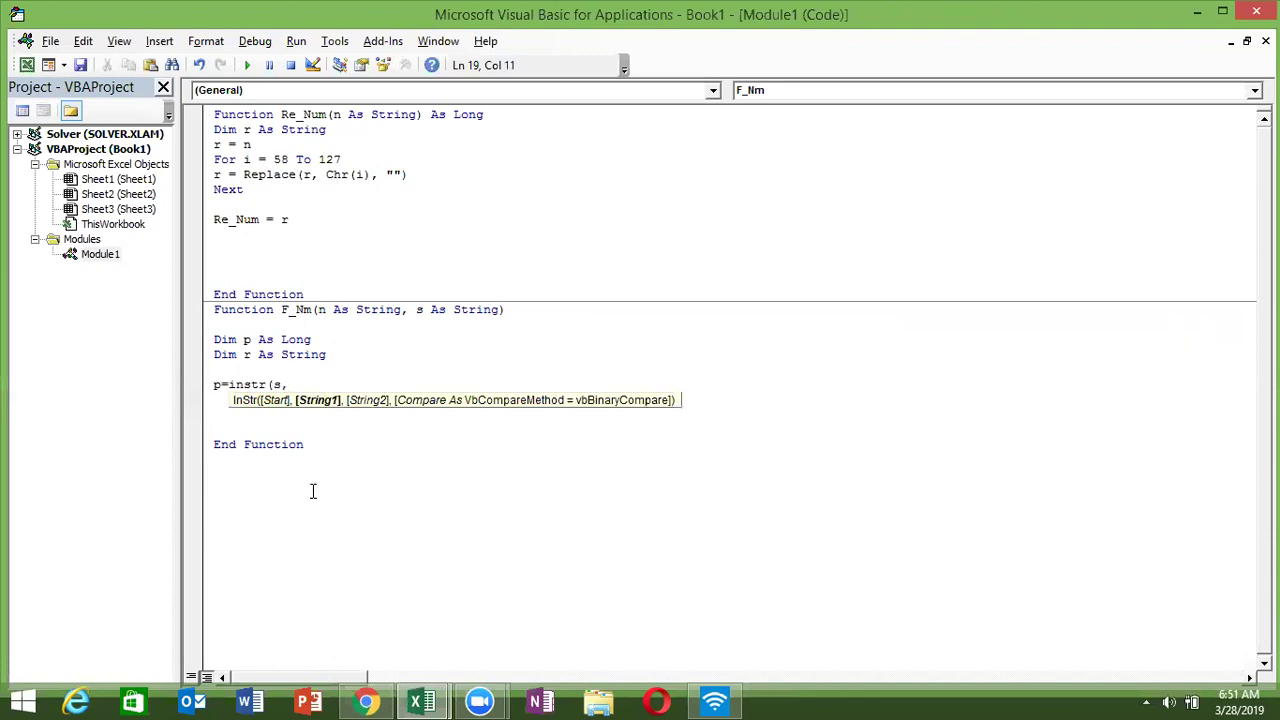
pyautogui.write('n,')
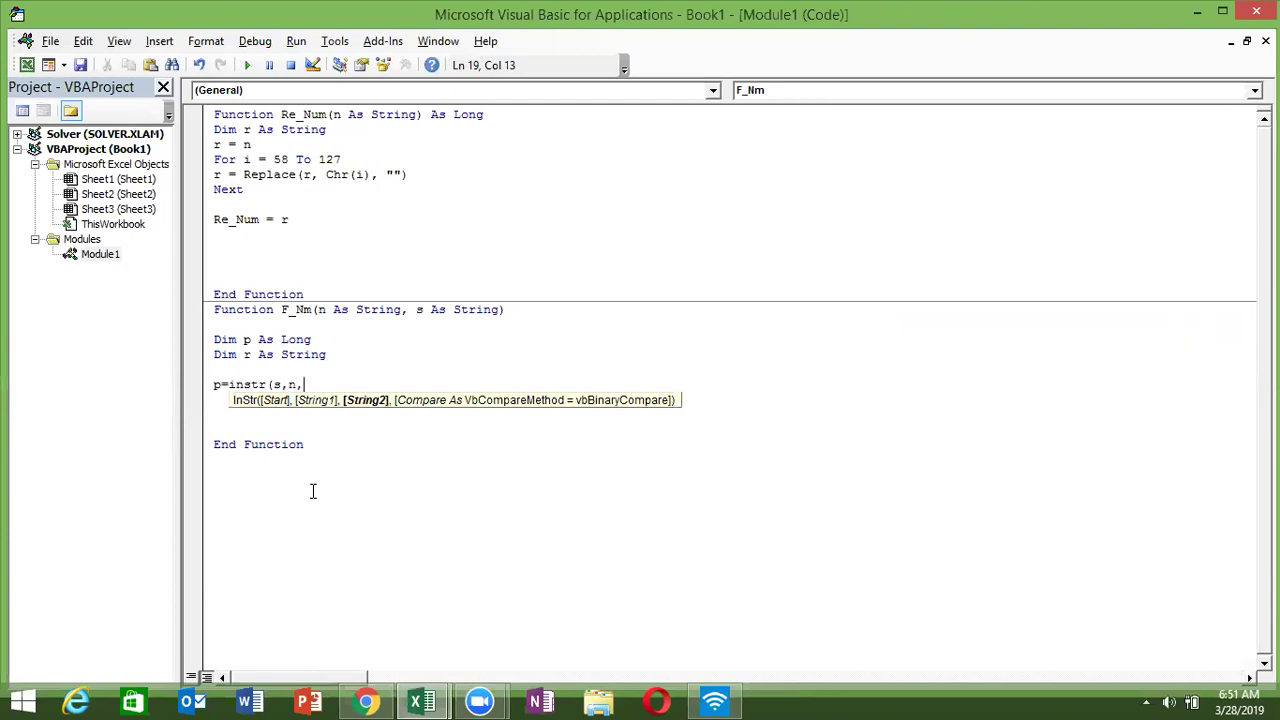
pyautogui.press('BackSpace')
pyautogui.press('BackSpace')
pyautogui.press('BackSpace')
pyautogui.press('BackSpace')
pyautogui.write('1')
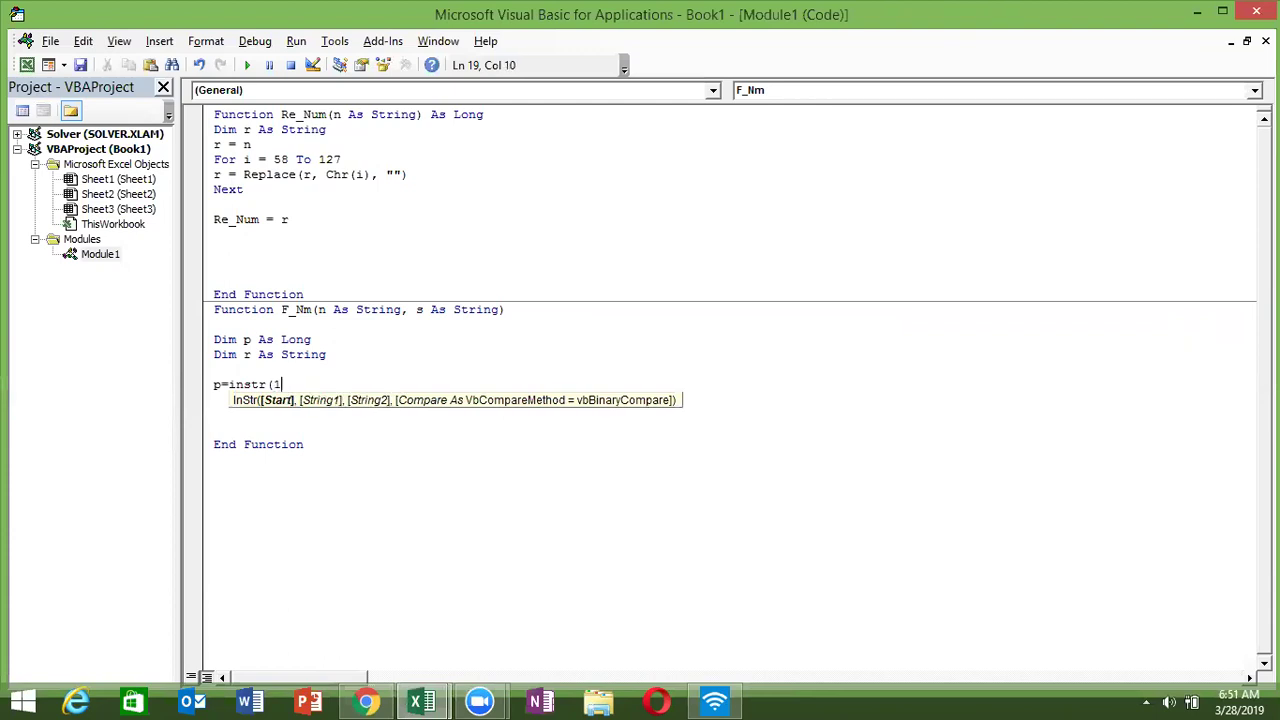
pyautogui.write(',')
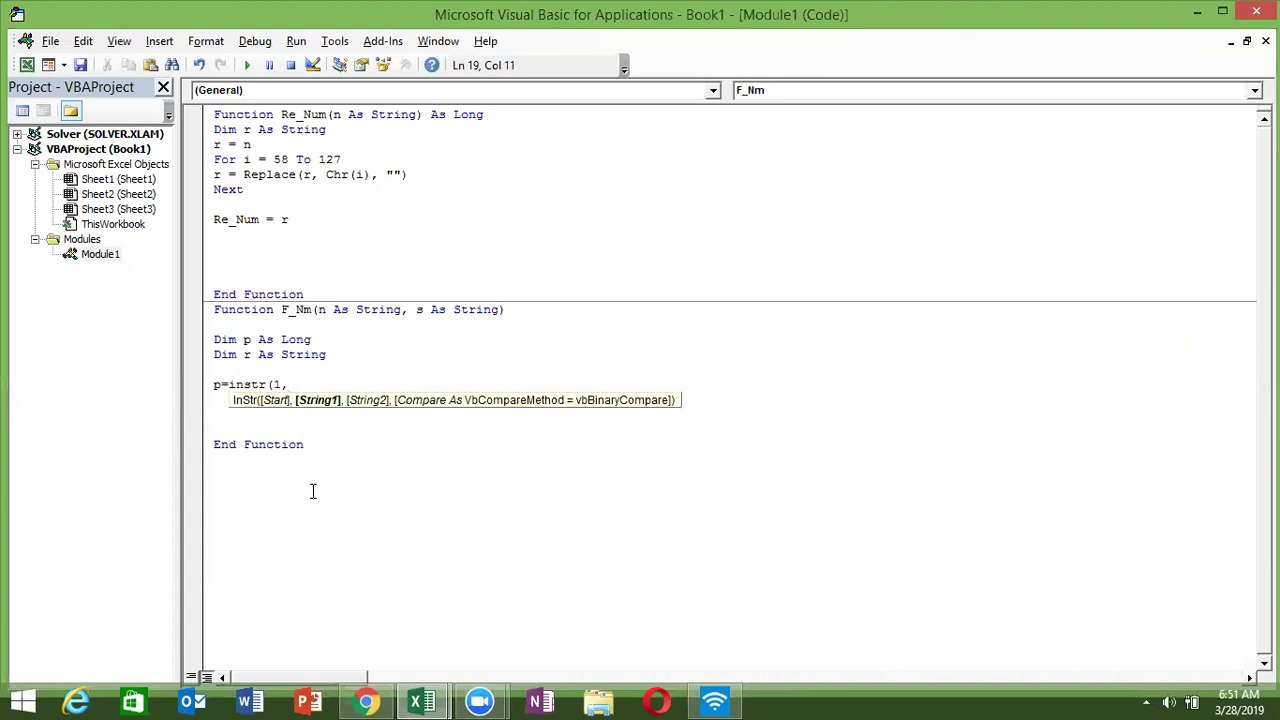
pyautogui.write('n,')
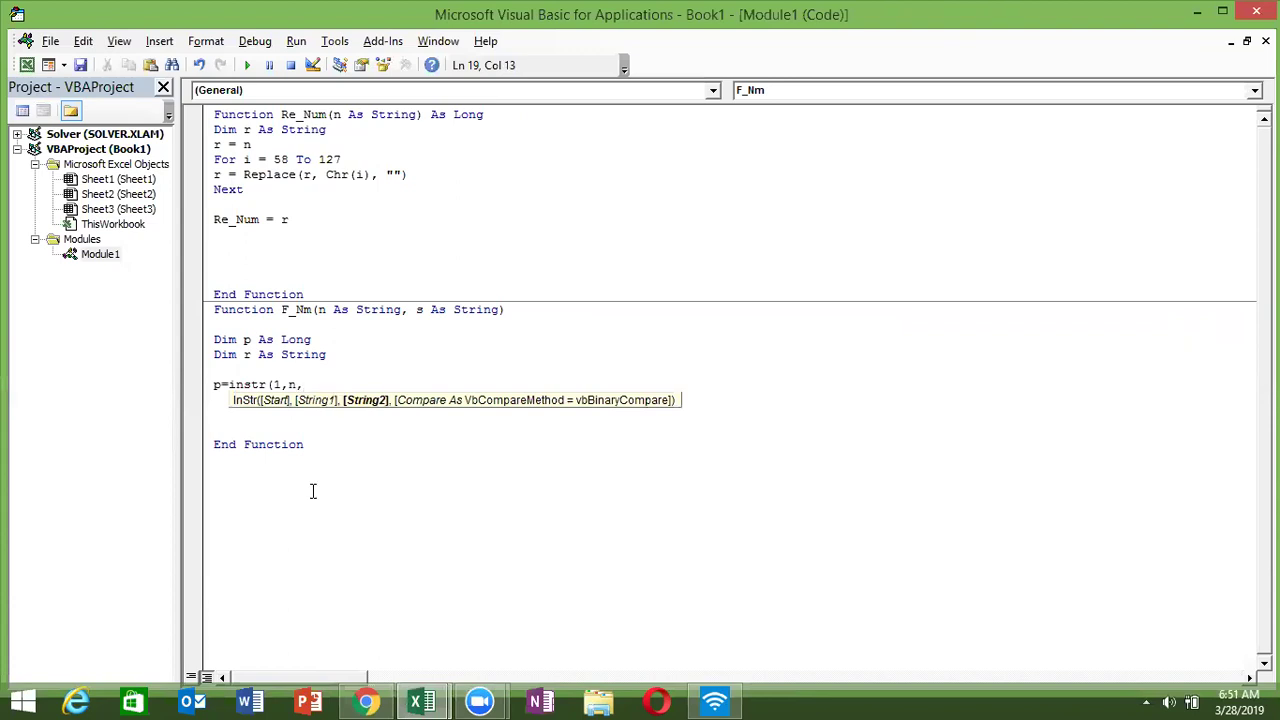
pyautogui.write('s')
pyautogui.write(')')
# Step: Commit the p = InStr(1, n, s) line and switch to the Excel workbook
pyautogui.press('Return')
pyautogui.hotkey('alt', 'F11')
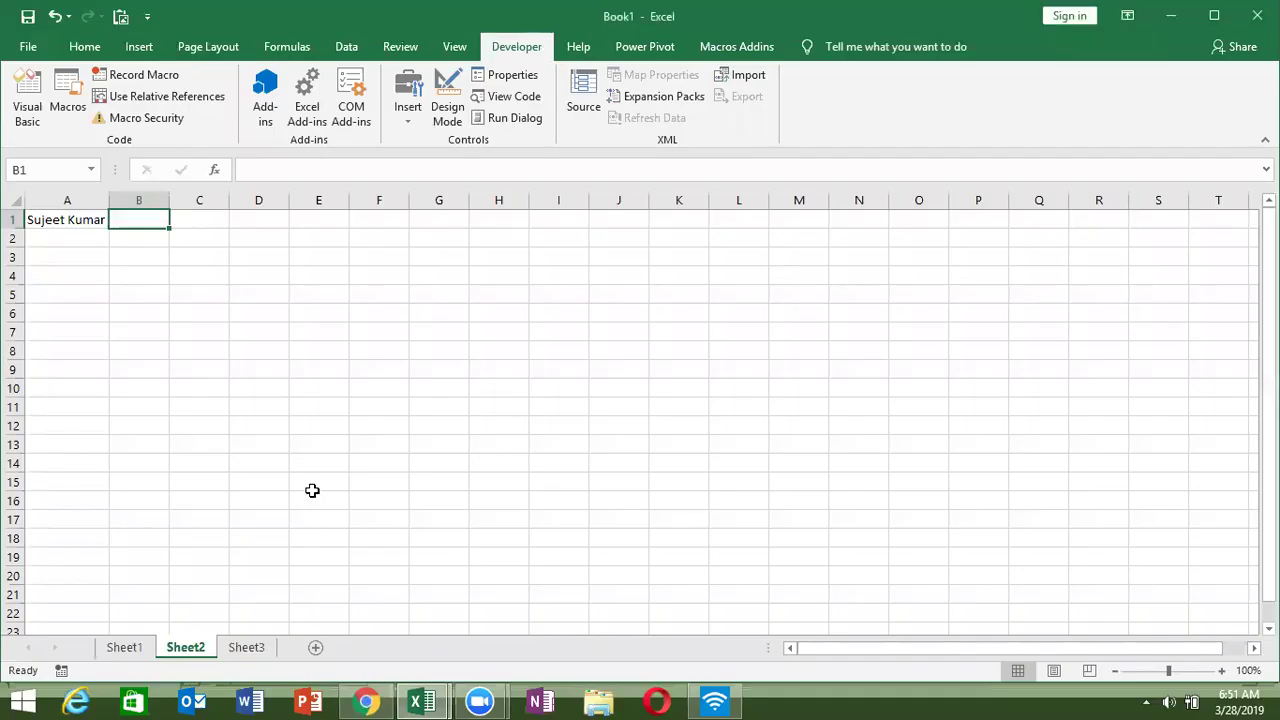
pyautogui.hotkey('alt', 'F11')
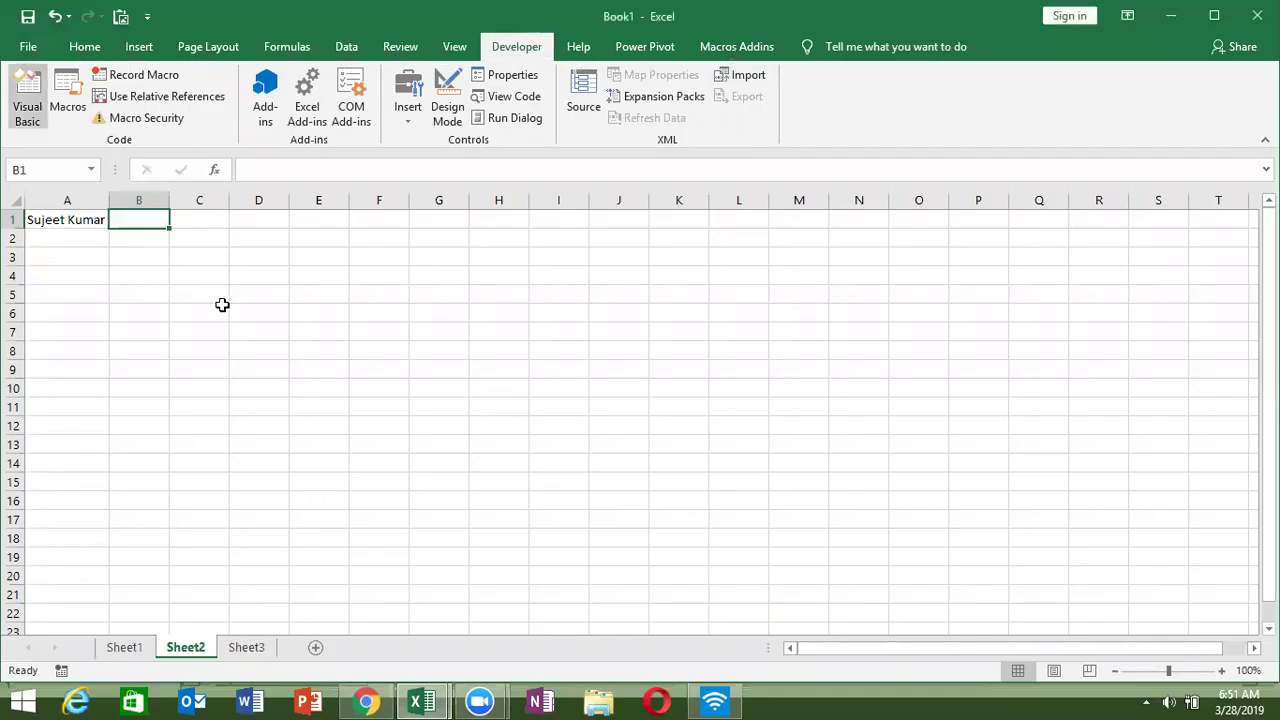
# Step: Enter =FIND(" ",A1,1) in B2 to locate the space, returning 7
pyautogui.click(147, 248)
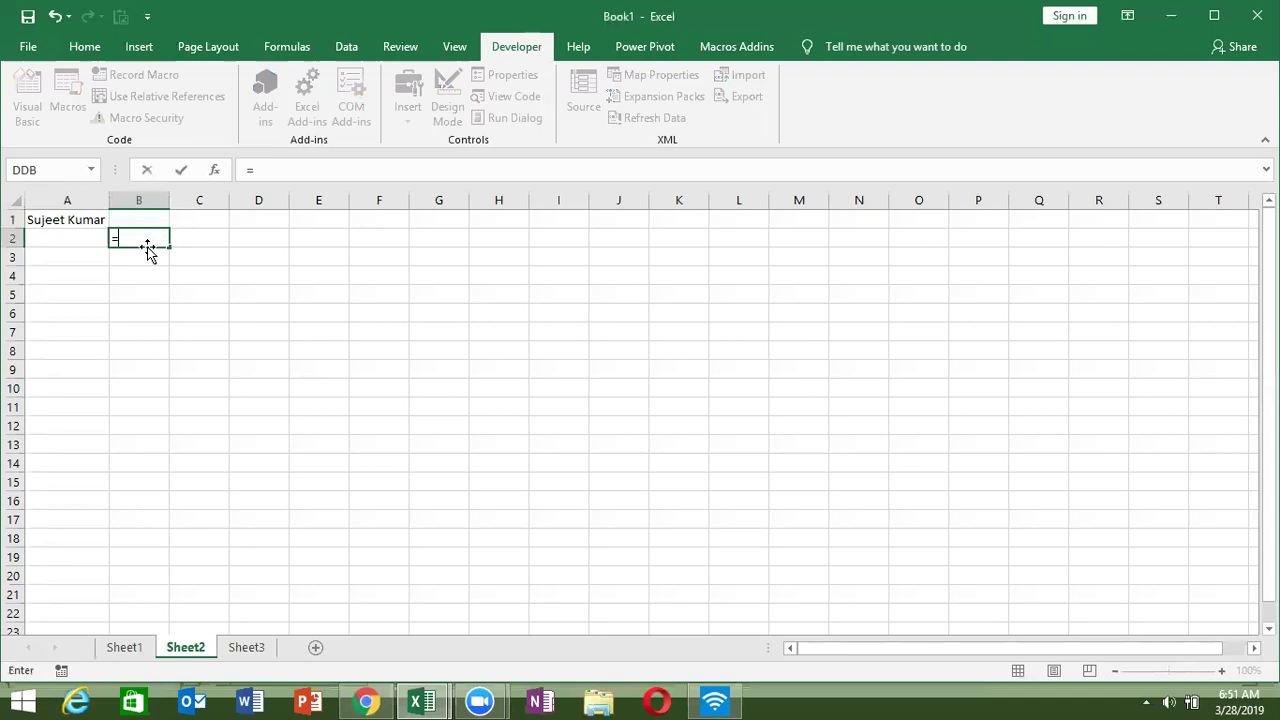
pyautogui.write('=fin')
pyautogui.press('Tab')
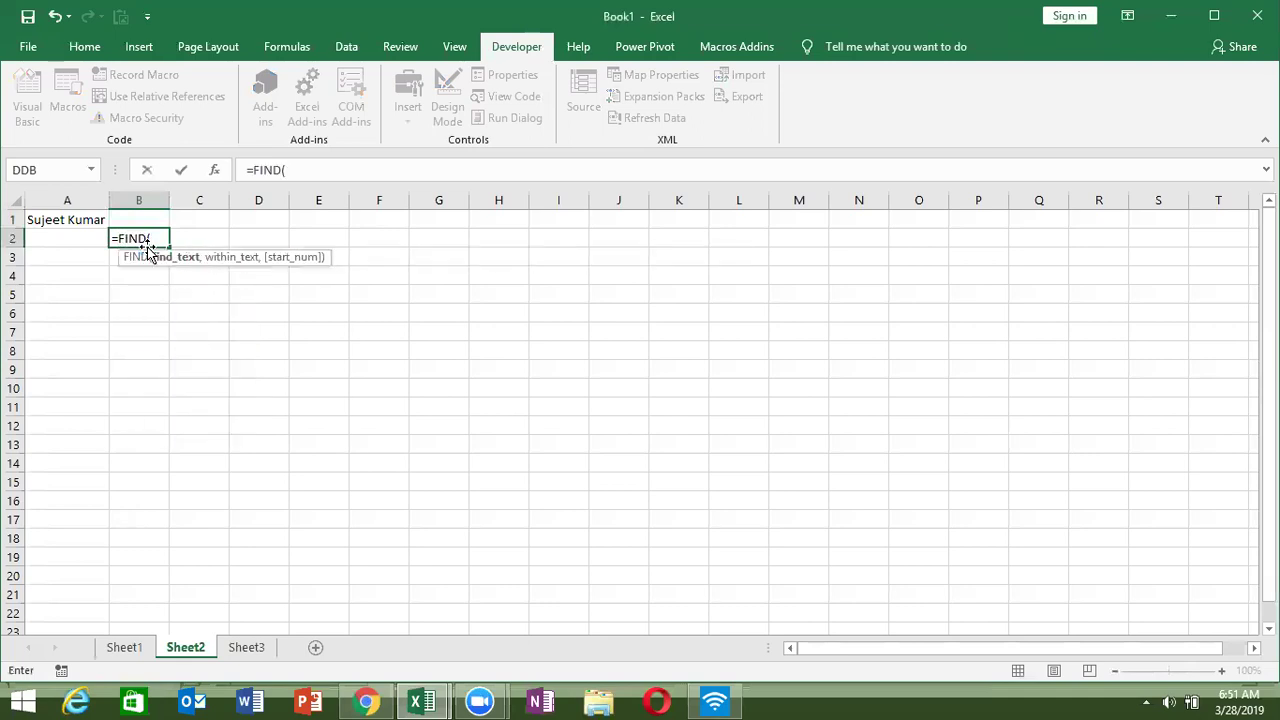
pyautogui.write('",')
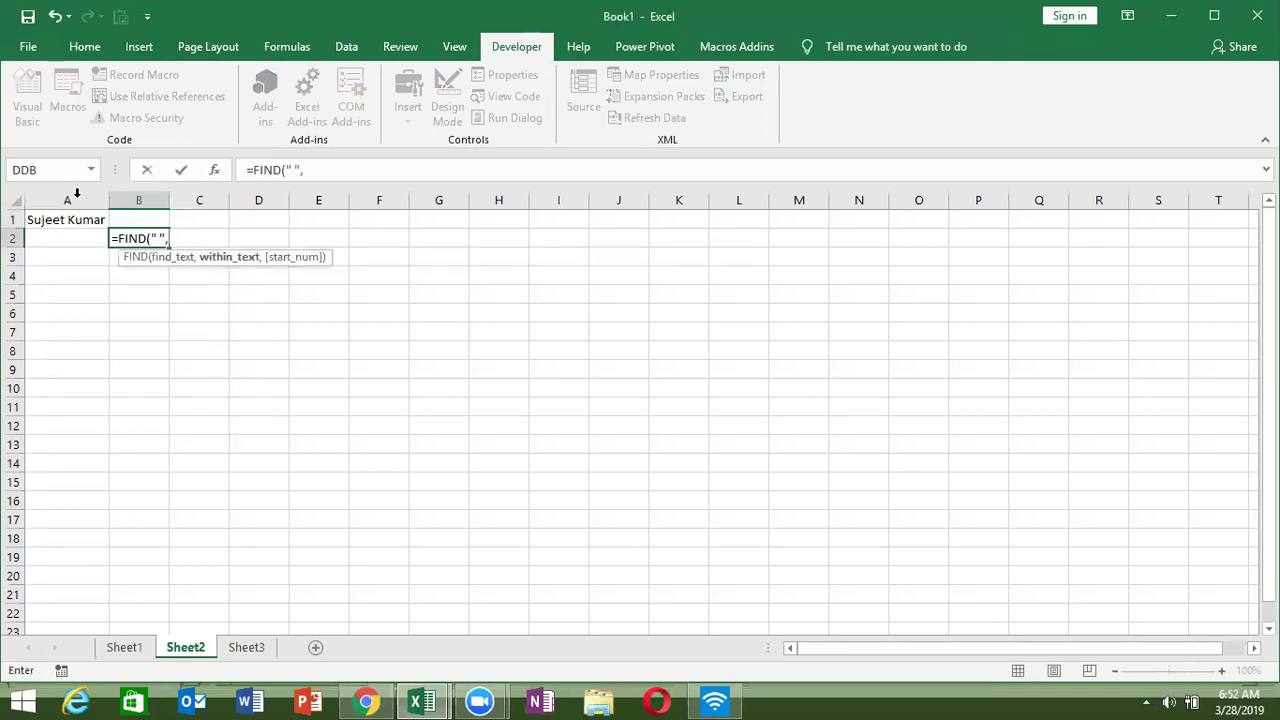
pyautogui.click(77, 220)
pyautogui.write(',1')
pyautogui.press('Return')
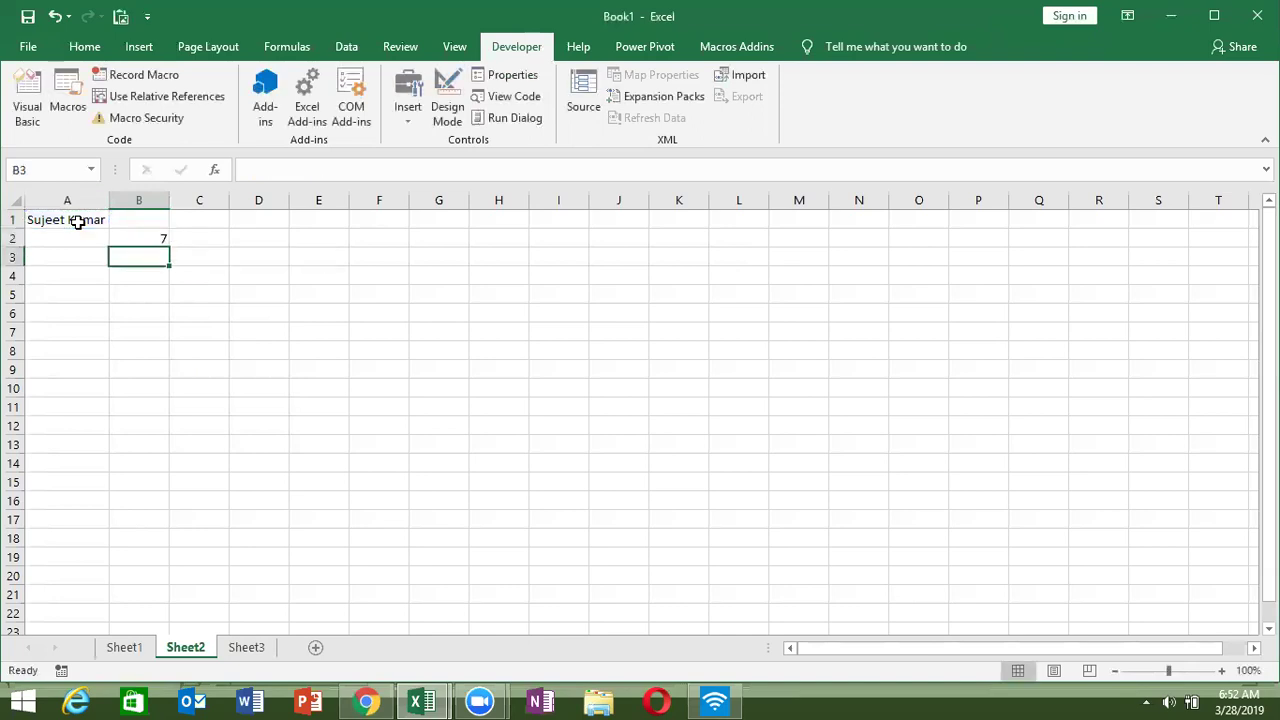
pyautogui.press('Up')
pyautogui.hotkey('alt', 'F11')
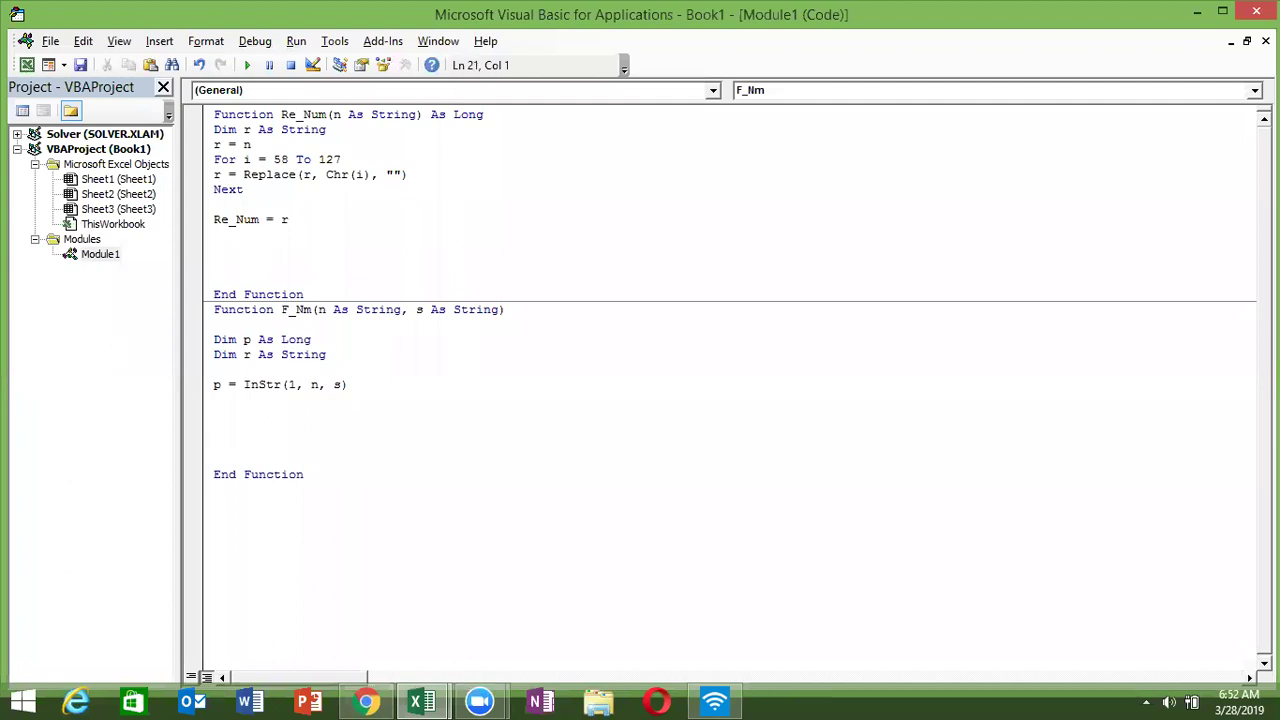
# Step: Delete the unused Dim r As String declaration from F_Nm
pyautogui.write('r')
pyautogui.press('BackSpace')
pyautogui.press('BackSpace')
pyautogui.moveTo(333, 356); pyautogui.dragTo(213, 362)
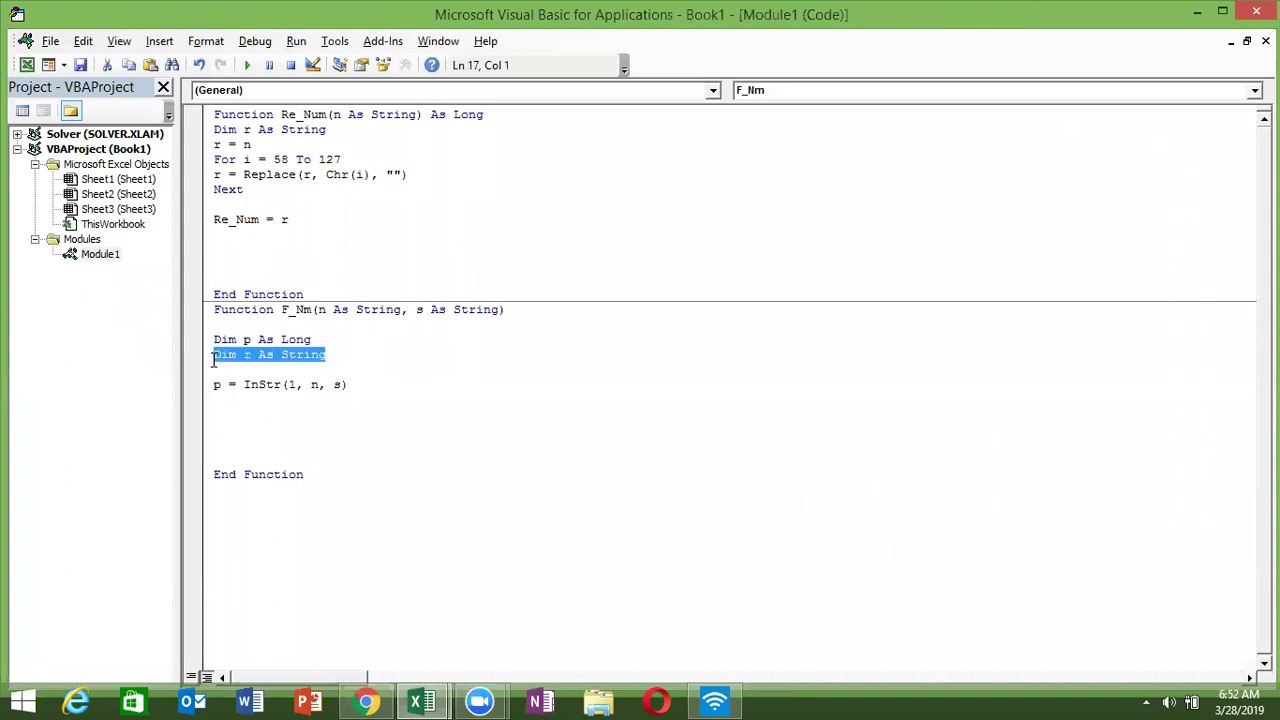
pyautogui.press('Delete')
# Step: Add the return line F_Nm = Right(n, Len(n) - p) below the InStr call
pyautogui.moveTo(281, 310); pyautogui.dragTo(312, 312)
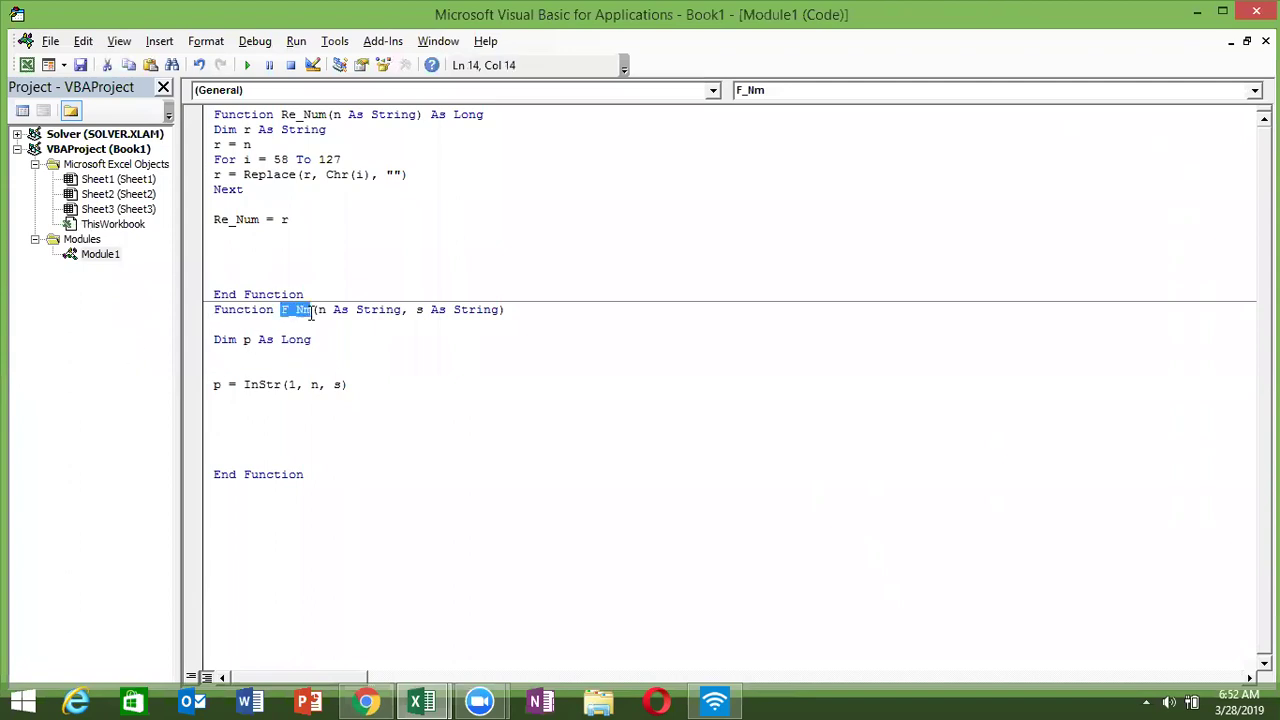
pyautogui.hotkey('ctrl', 'c')
pyautogui.click(234, 414)
pyautogui.hotkey('ctrl', 'v')
pyautogui.write('=')
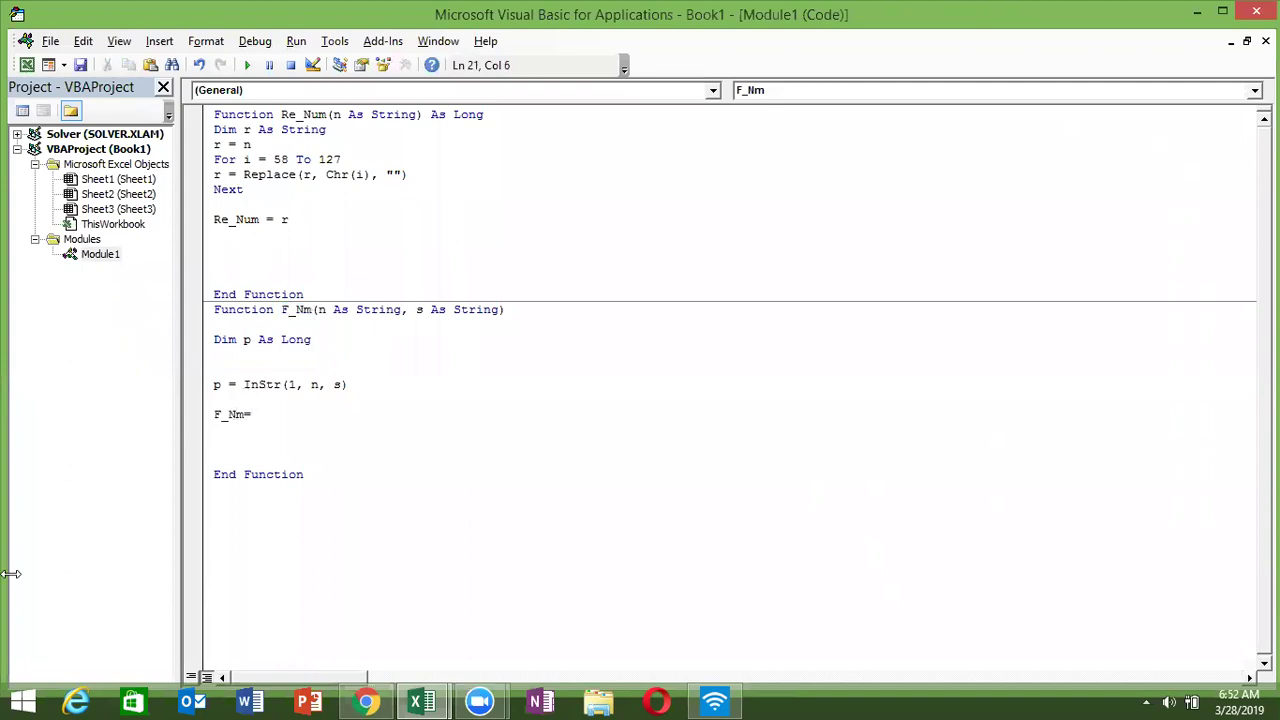
pyautogui.write('ri')
pyautogui.write('ngh')
pyautogui.write('(')
pyautogui.press('BackSpace')
pyautogui.press('BackSpace')
pyautogui.press('BackSpace')
pyautogui.write('ght')
pyautogui.write('(')
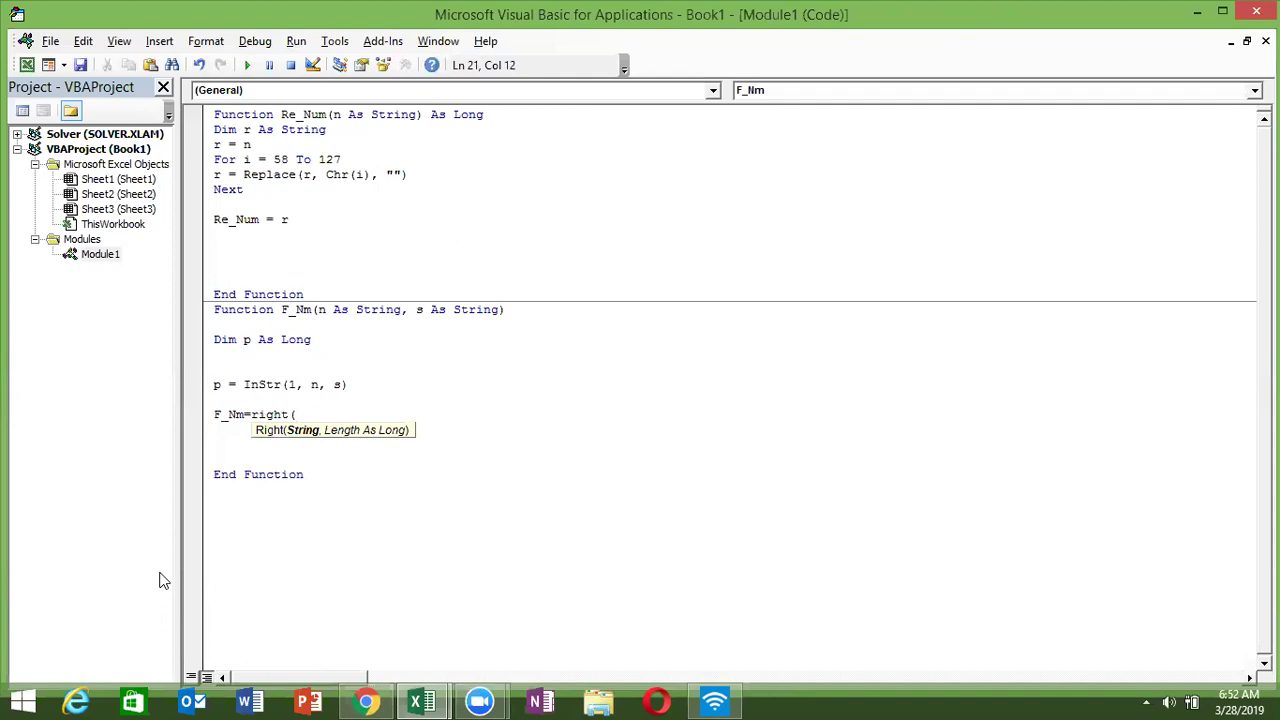
pyautogui.write('n')
pyautogui.write(',1en')
pyautogui.write('(')
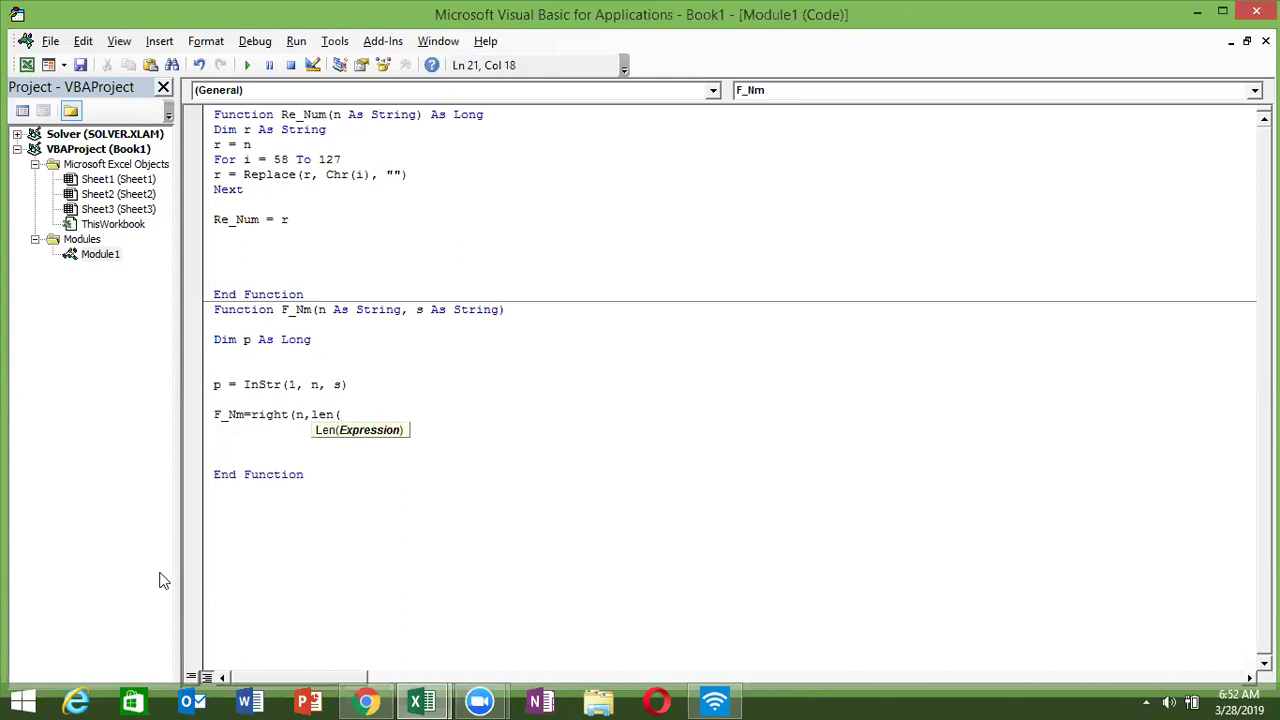
pyautogui.write('n)-')
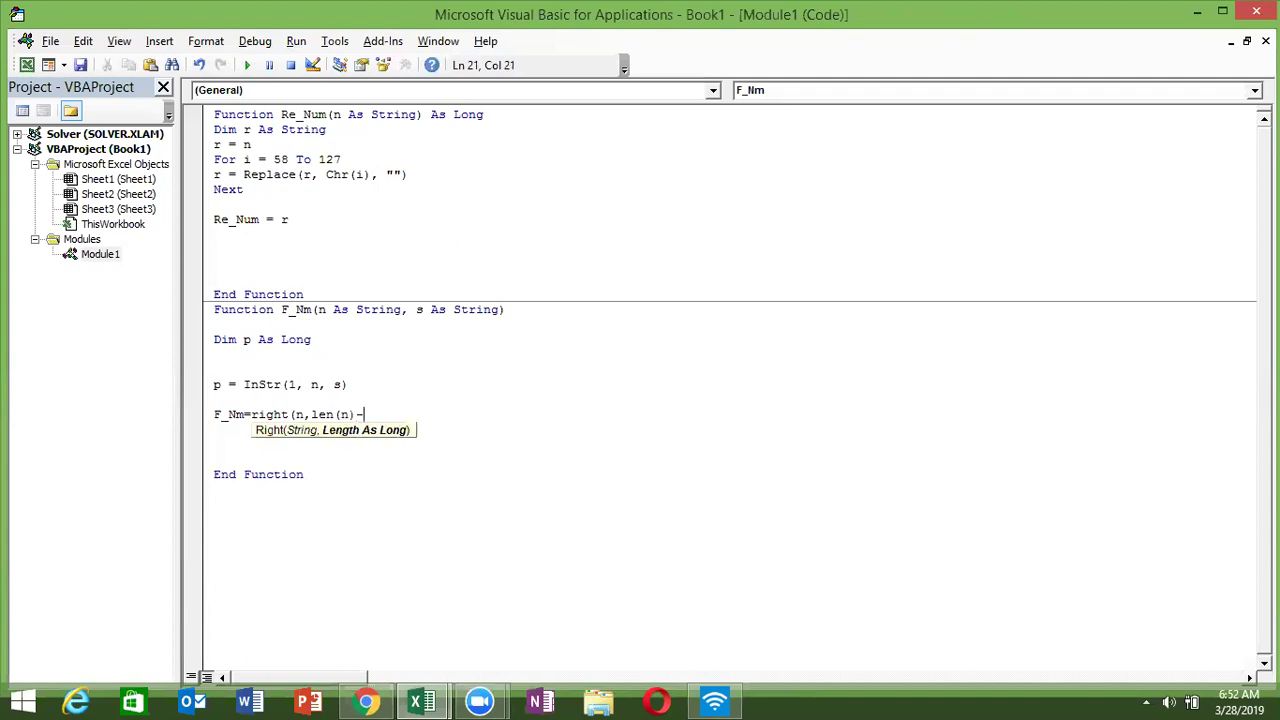
pyautogui.write('p')
pyautogui.write(')')
pyautogui.click(266, 474)
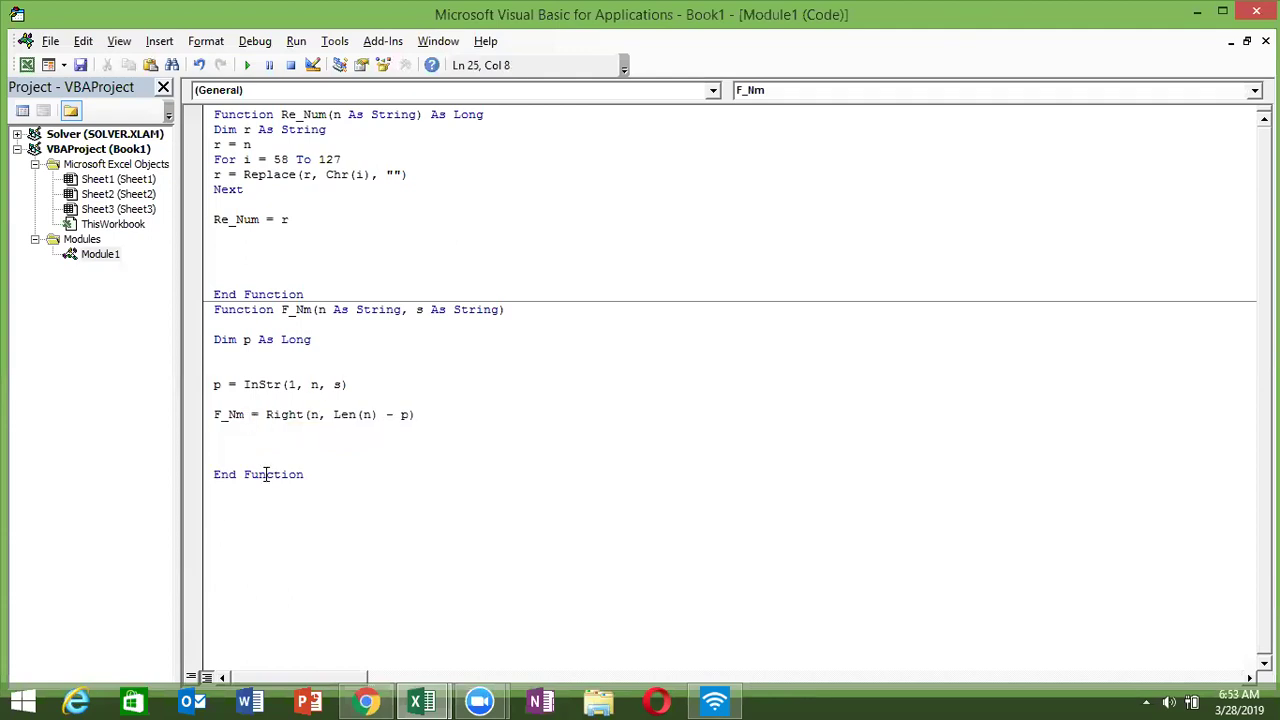
pyautogui.hotkey('alt', 'F11')
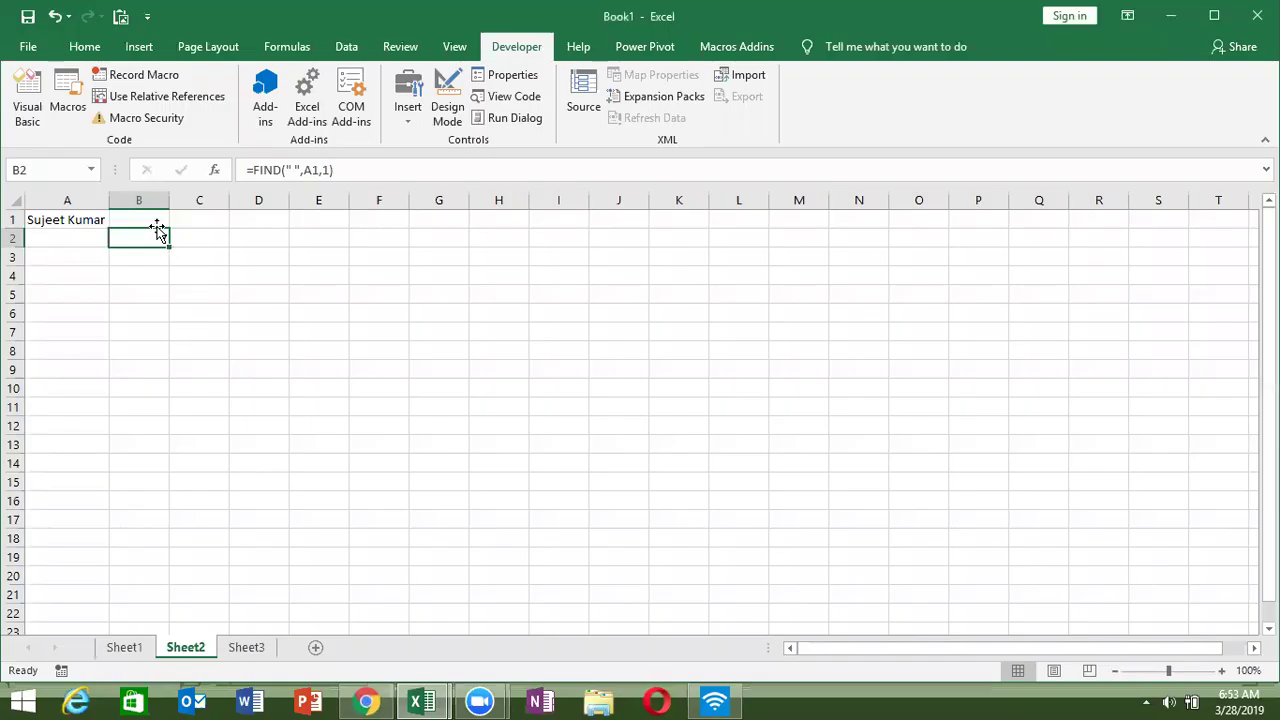
# Step: Enter =F_Nm(A1," ") in B1 so it returns Kumar
pyautogui.click(150, 220)
pyautogui.write('=r')
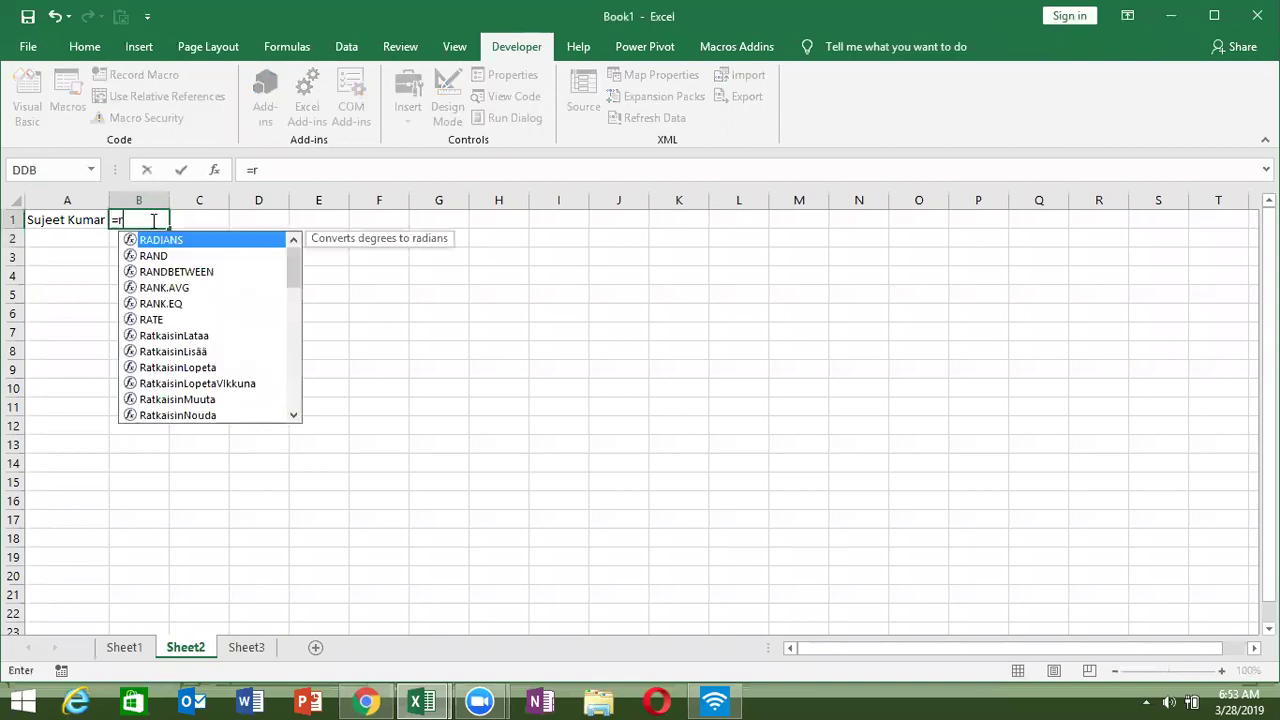
pyautogui.press('BackSpace')
pyautogui.write('f')
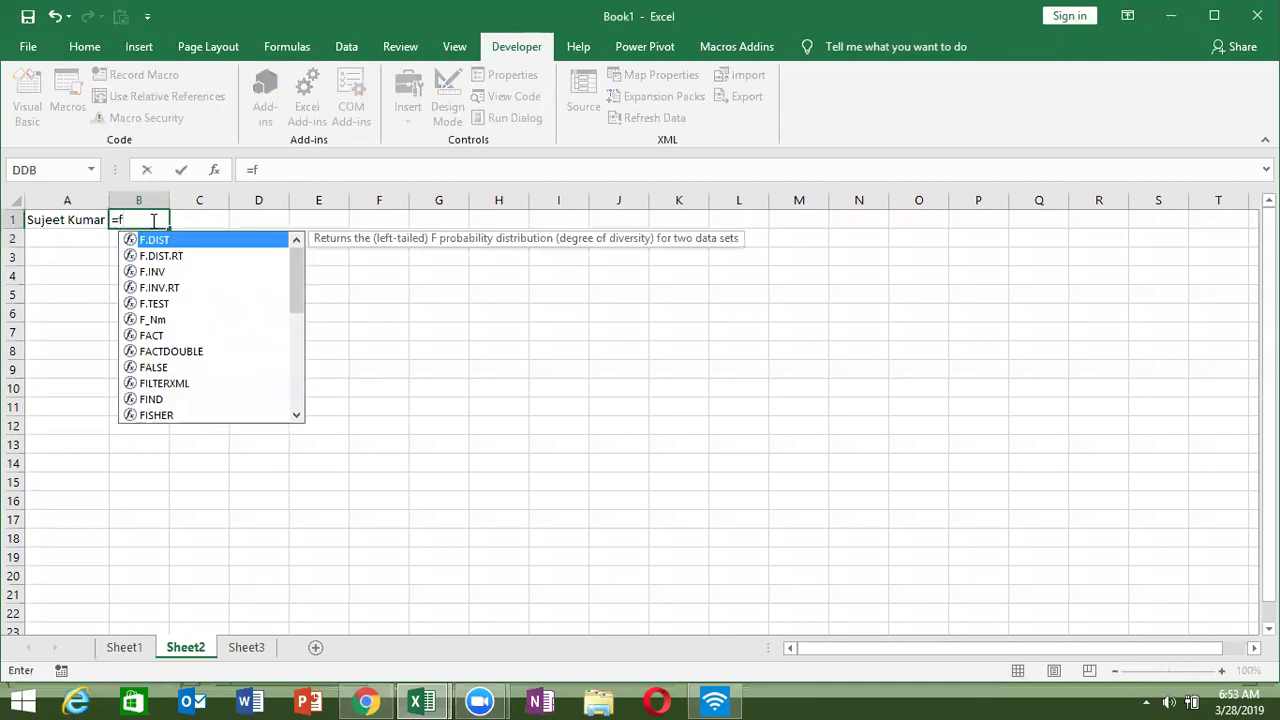
pyautogui.write('_')
pyautogui.press('Tab')
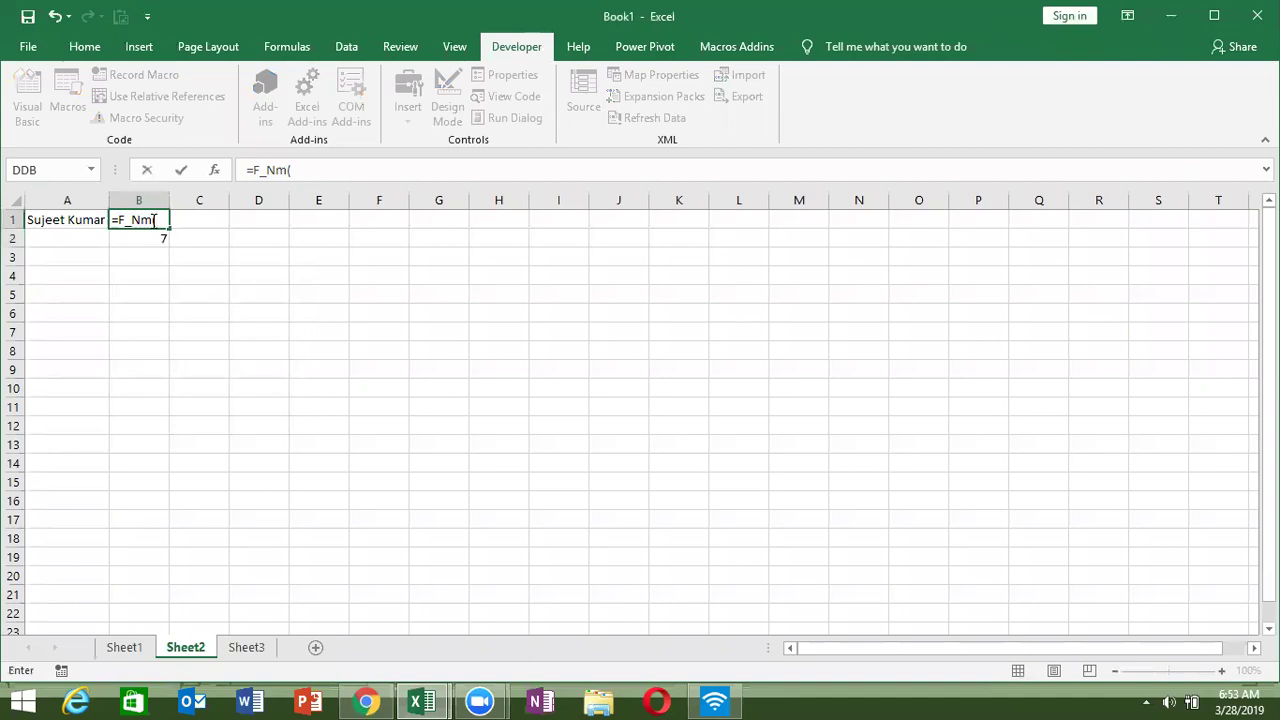
pyautogui.press('Left')
pyautogui.write('," "')
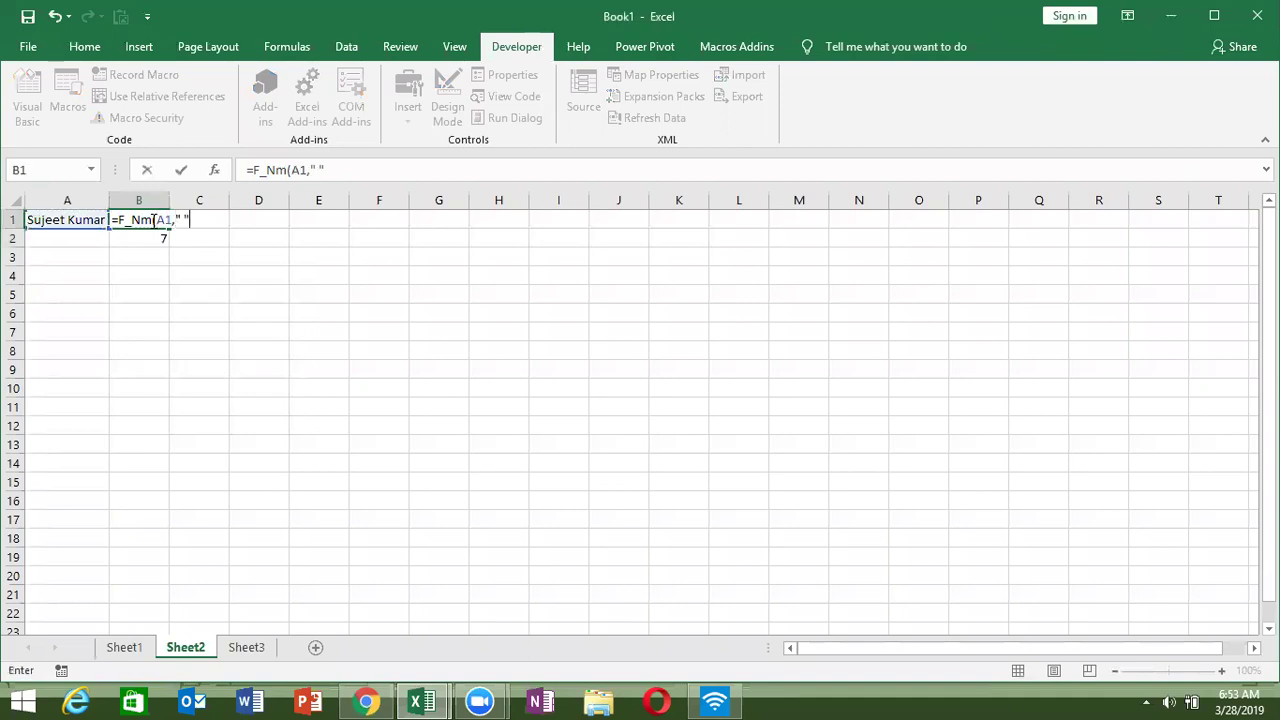
pyautogui.write(')')
pyautogui.press('Return')
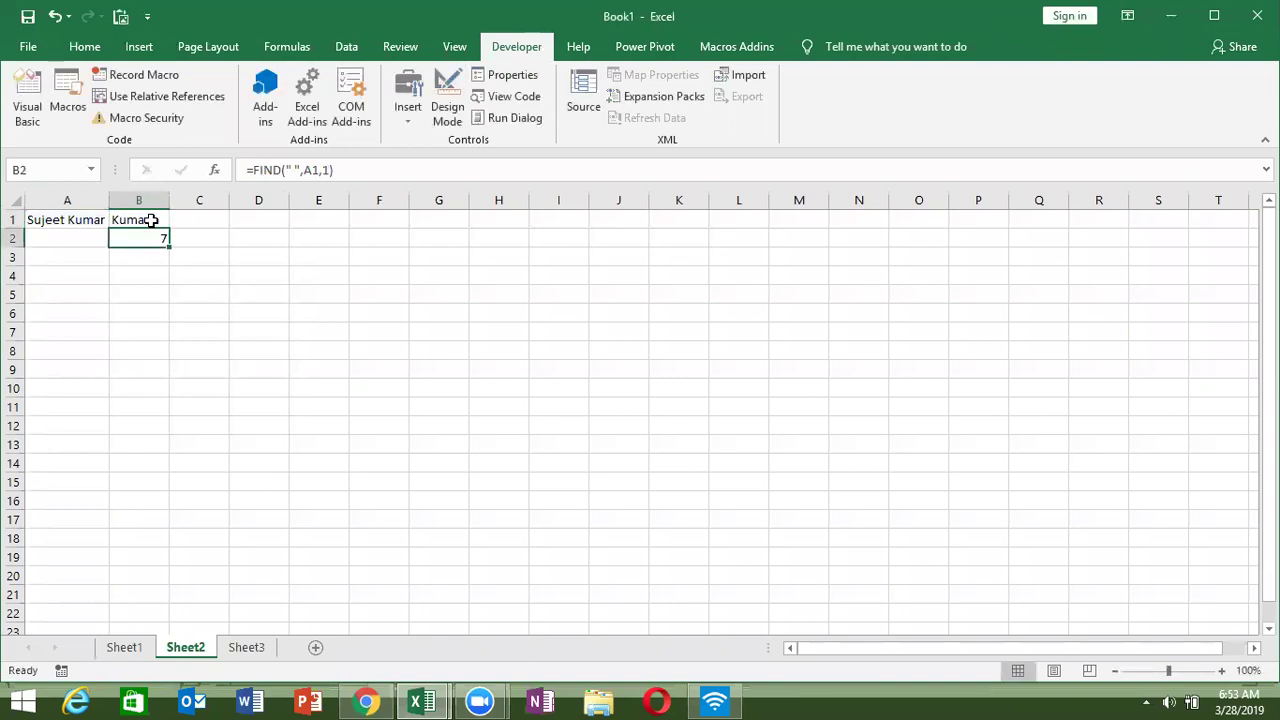
pyautogui.click(158, 219)
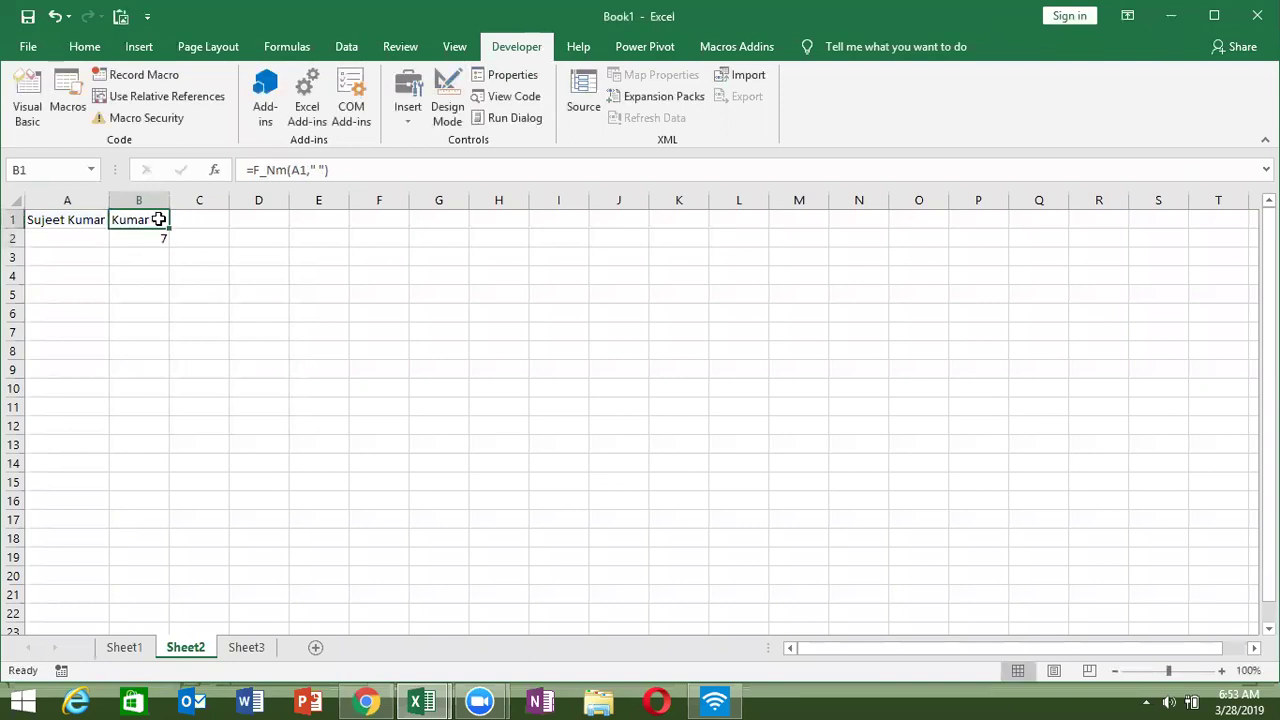
pyautogui.click(35, 262)
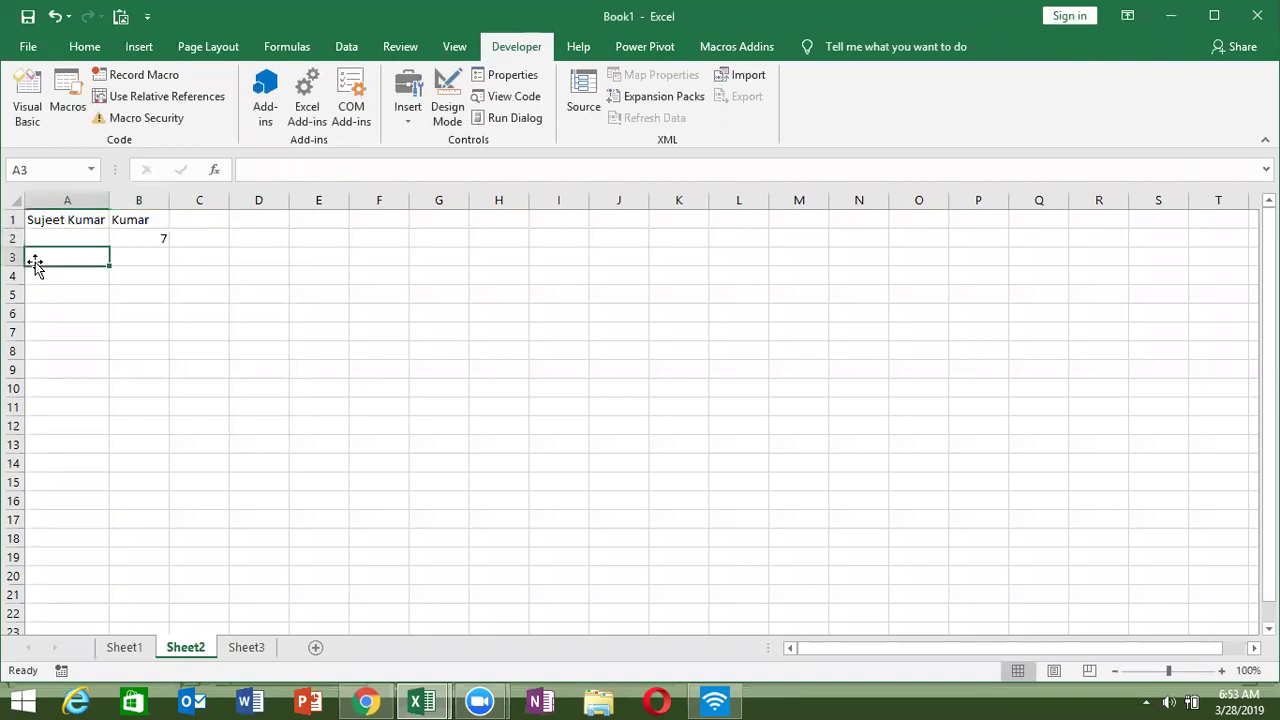
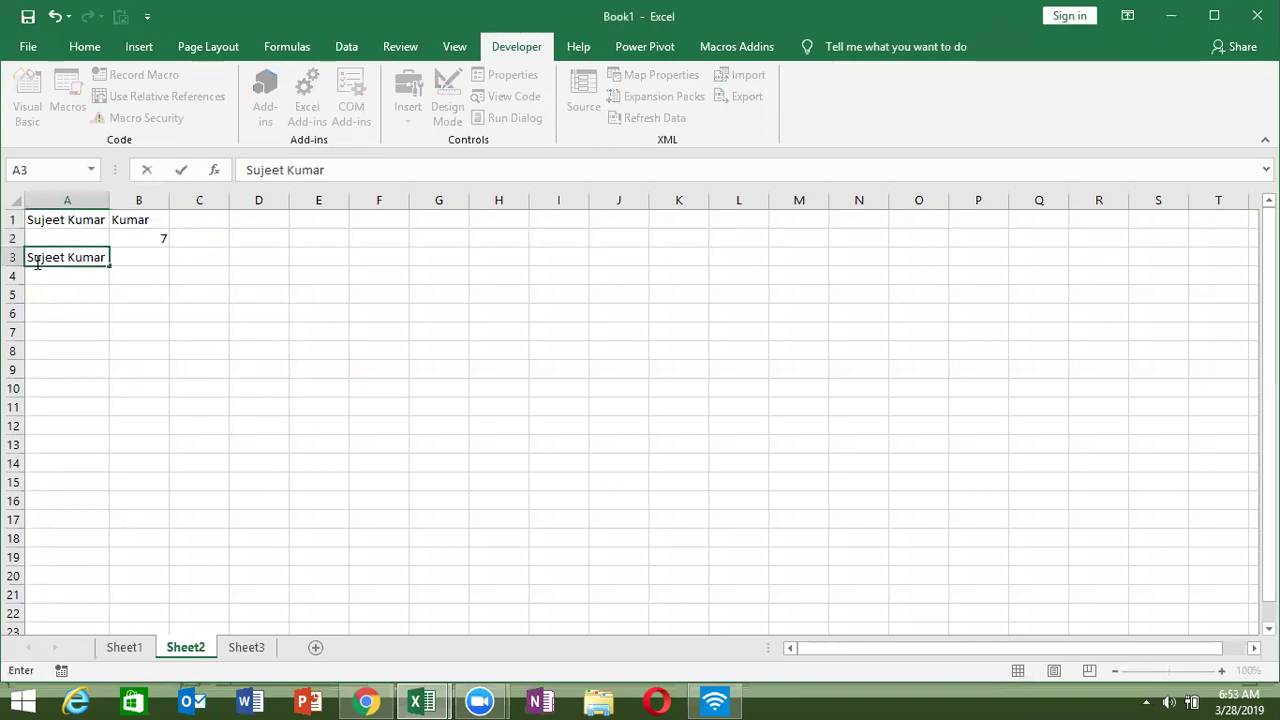
# Step: Type the contact's name, city and e-mail into A3, leaving out the phone number
pyautogui.write(' New Delhi')
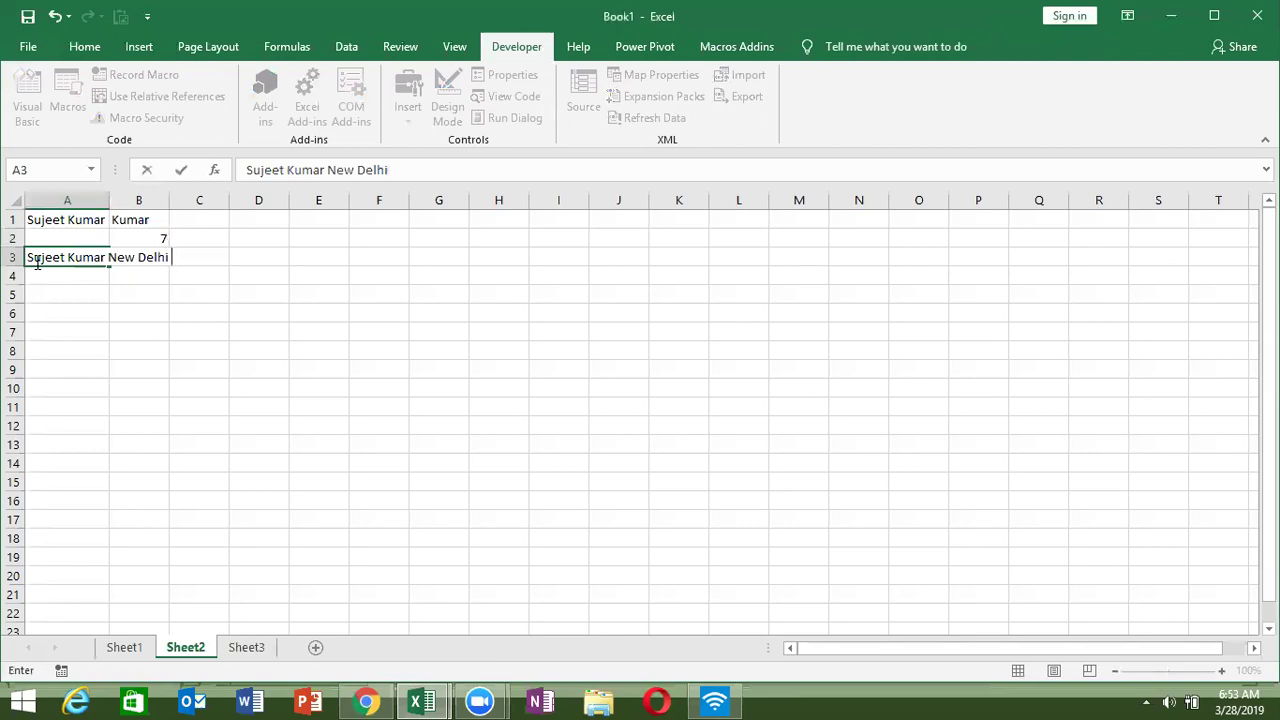
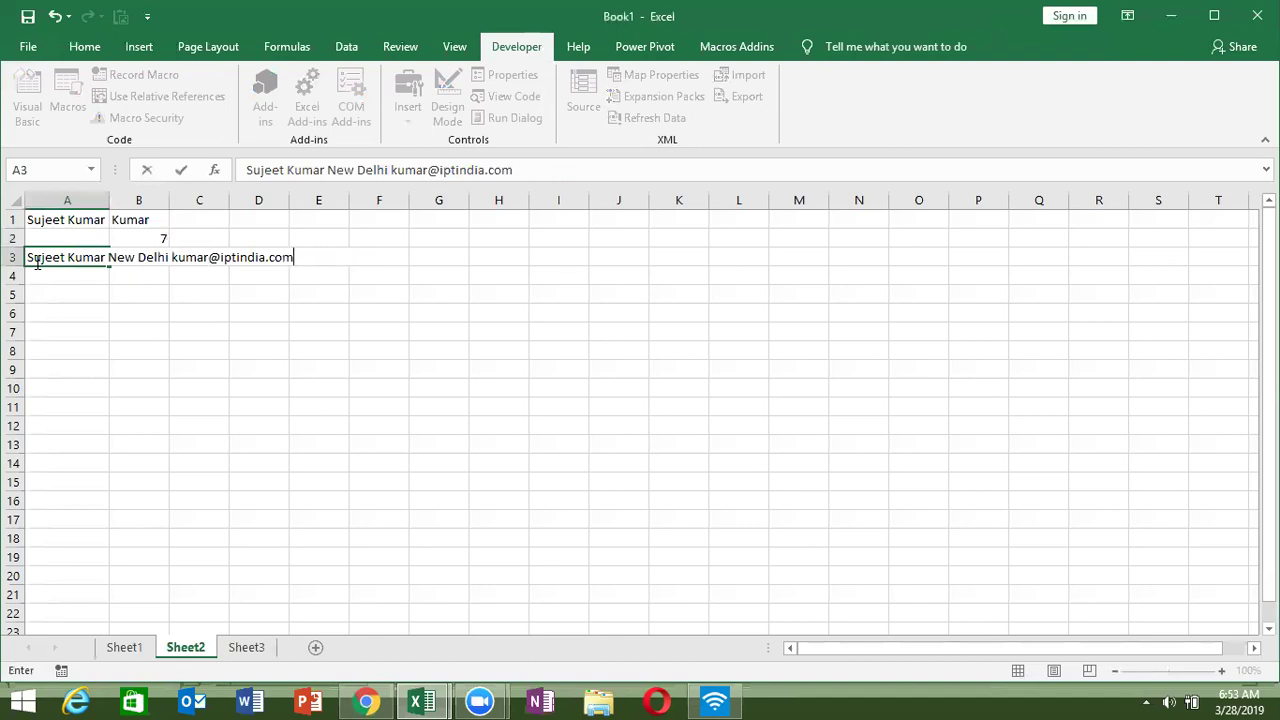
pyautogui.press('Return')
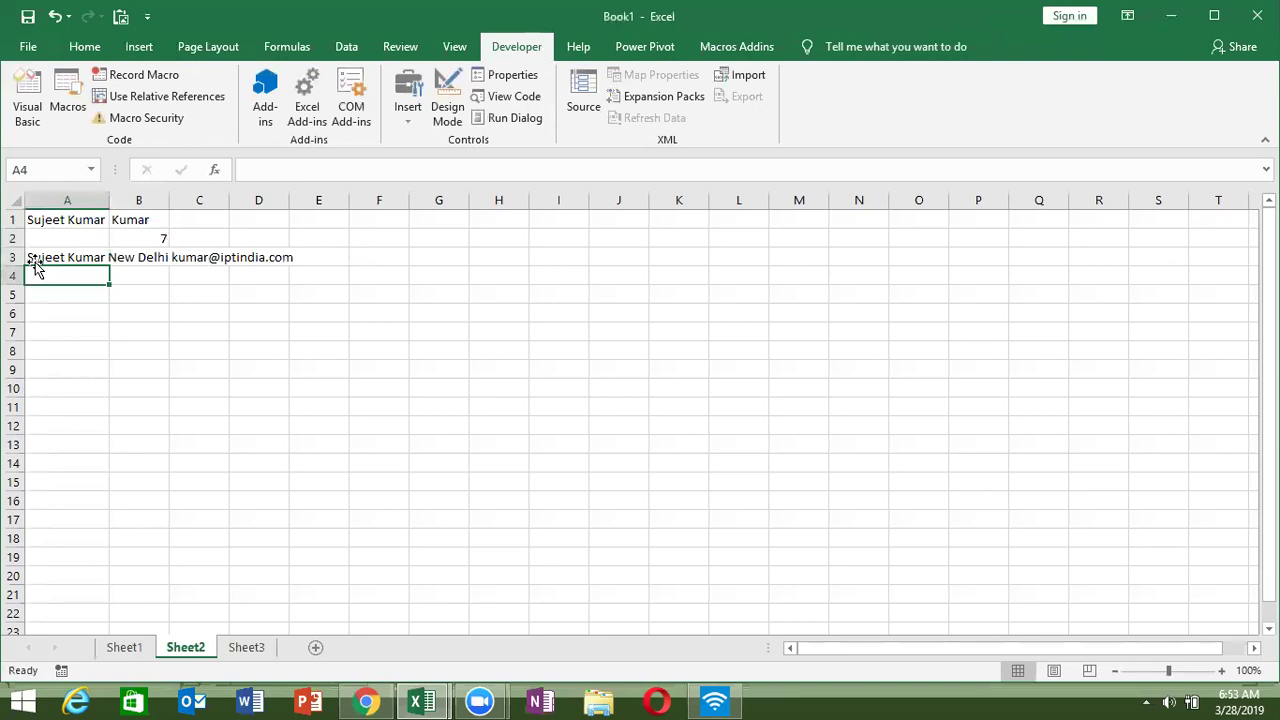
# Step: Insert the street address after the name in A3's text
pyautogui.click(38, 257)
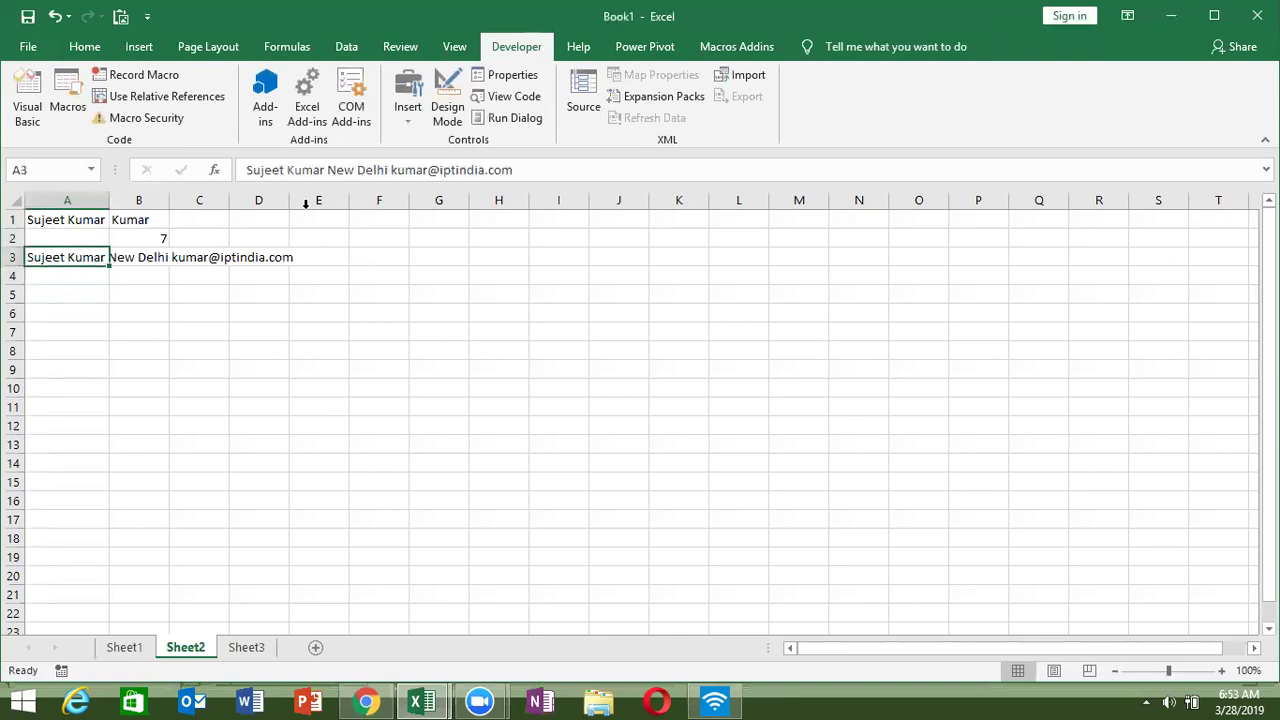
pyautogui.click(328, 170)
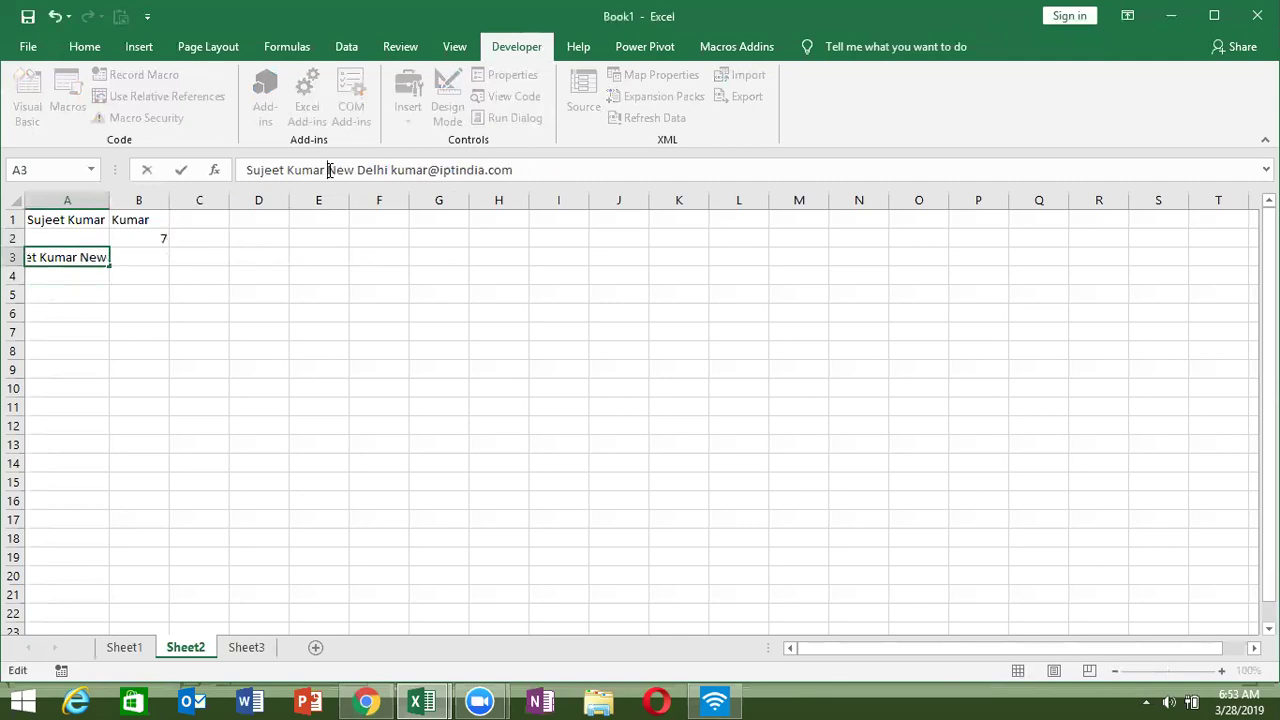
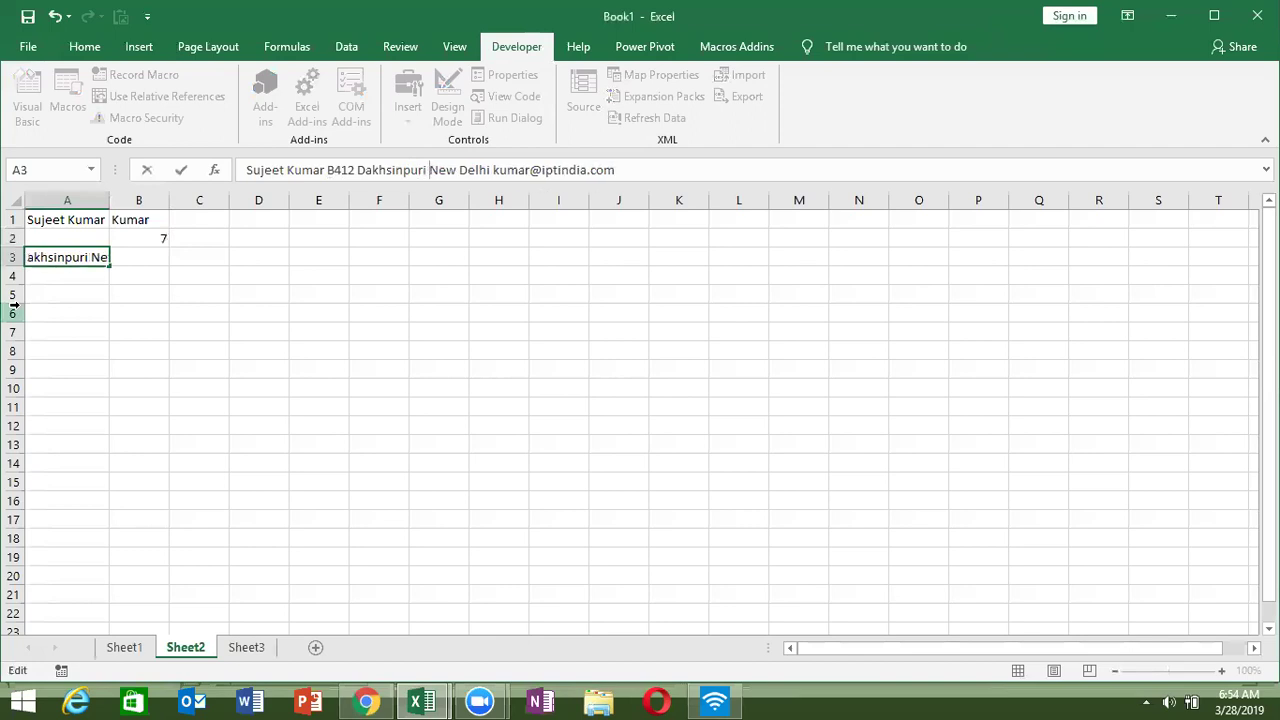
pyautogui.press('Return')
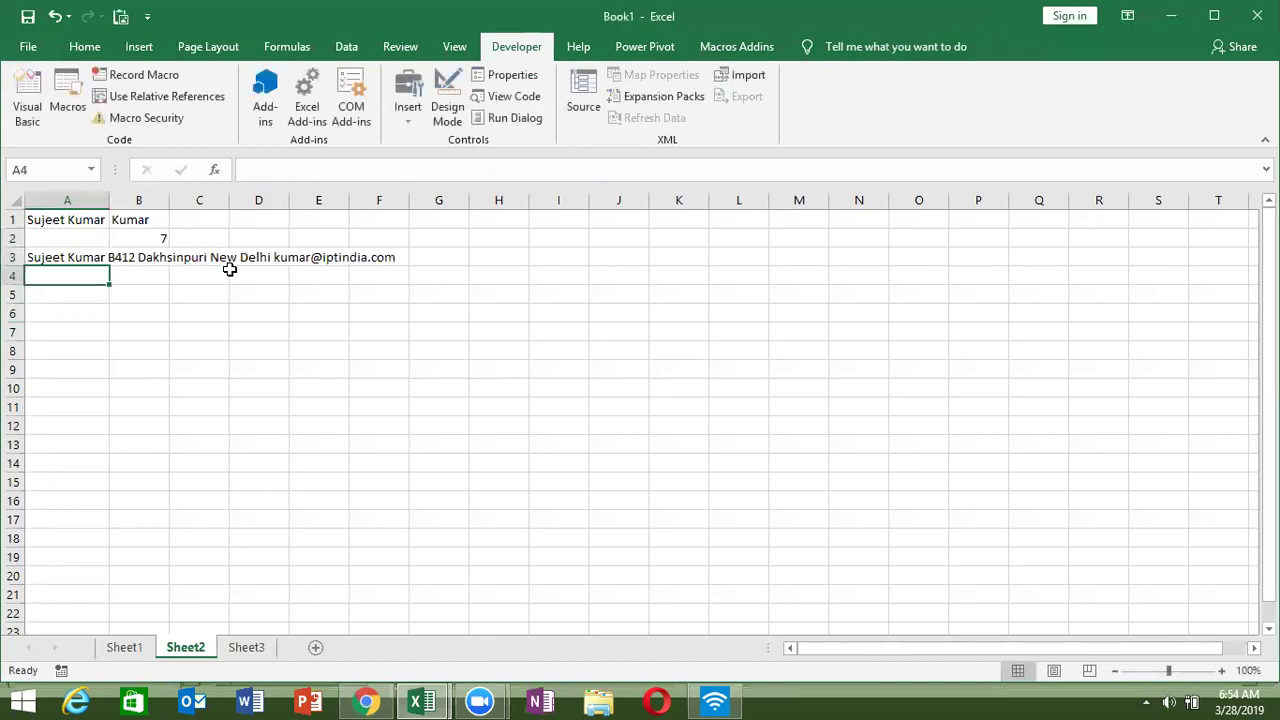
# Step: Auto-fit column A to the long text and move it from A3 to A6
pyautogui.moveTo(113, 203); pyautogui.dragTo(113, 203)
pyautogui.doubleClick(113, 203)
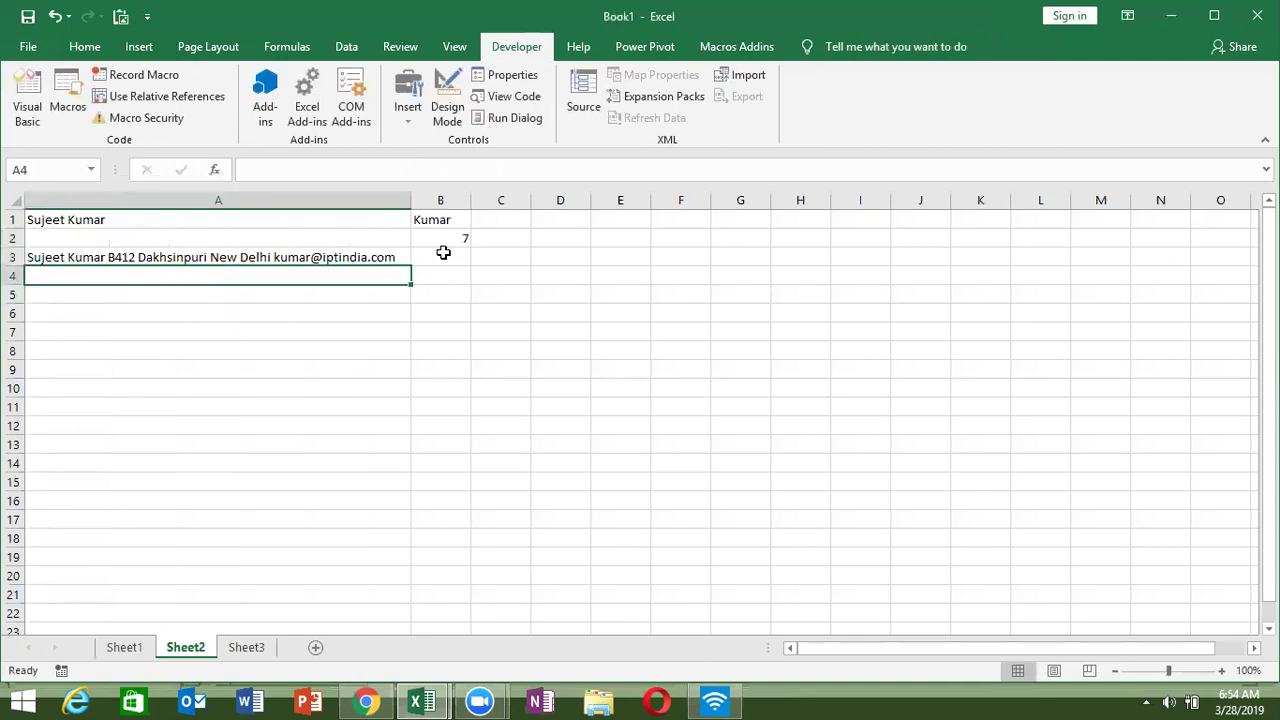
pyautogui.click(352, 255)
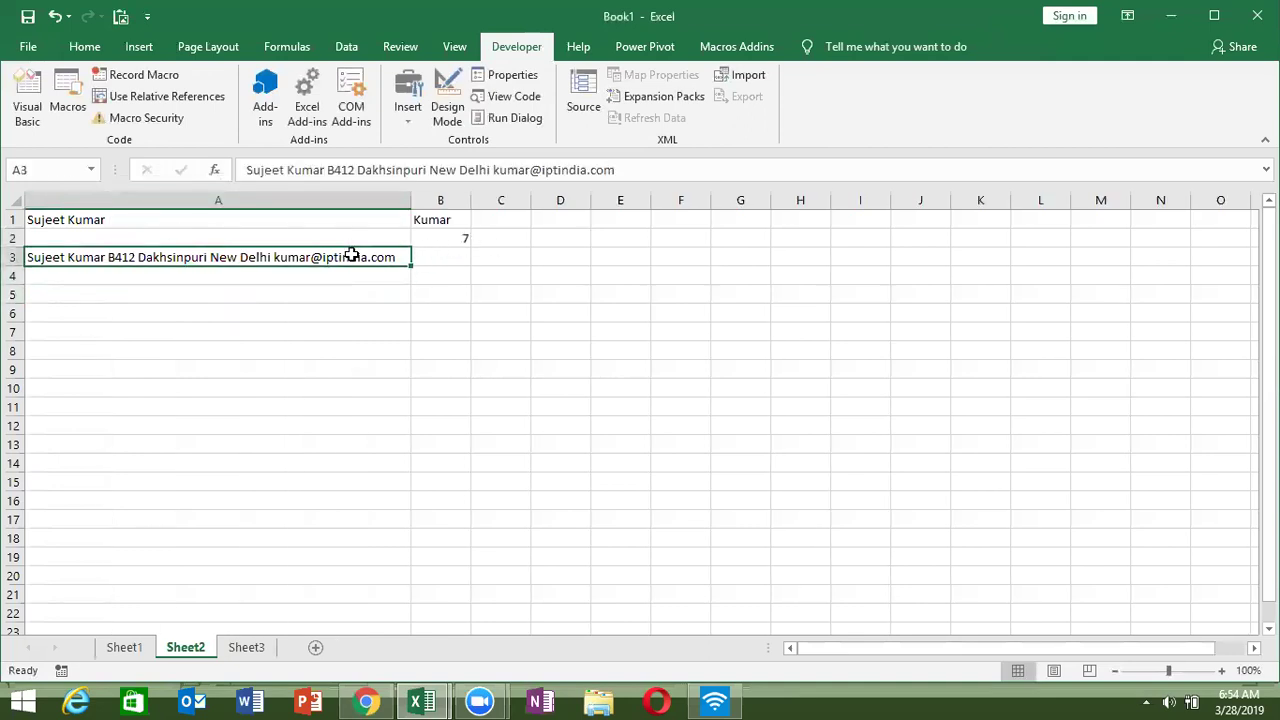
pyautogui.moveTo(352, 266); pyautogui.dragTo(349, 307)
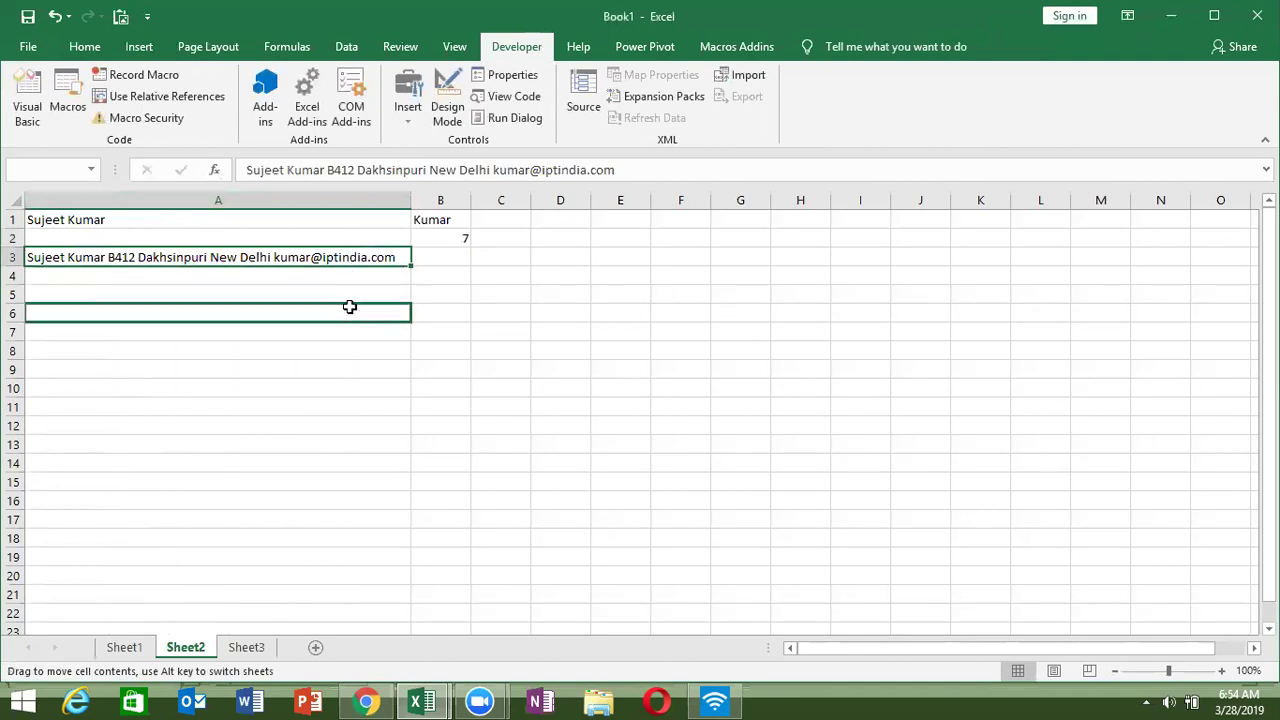
# Step: Put the label 'email' in B5, then check the VBA functions reference page
pyautogui.click(428, 297)
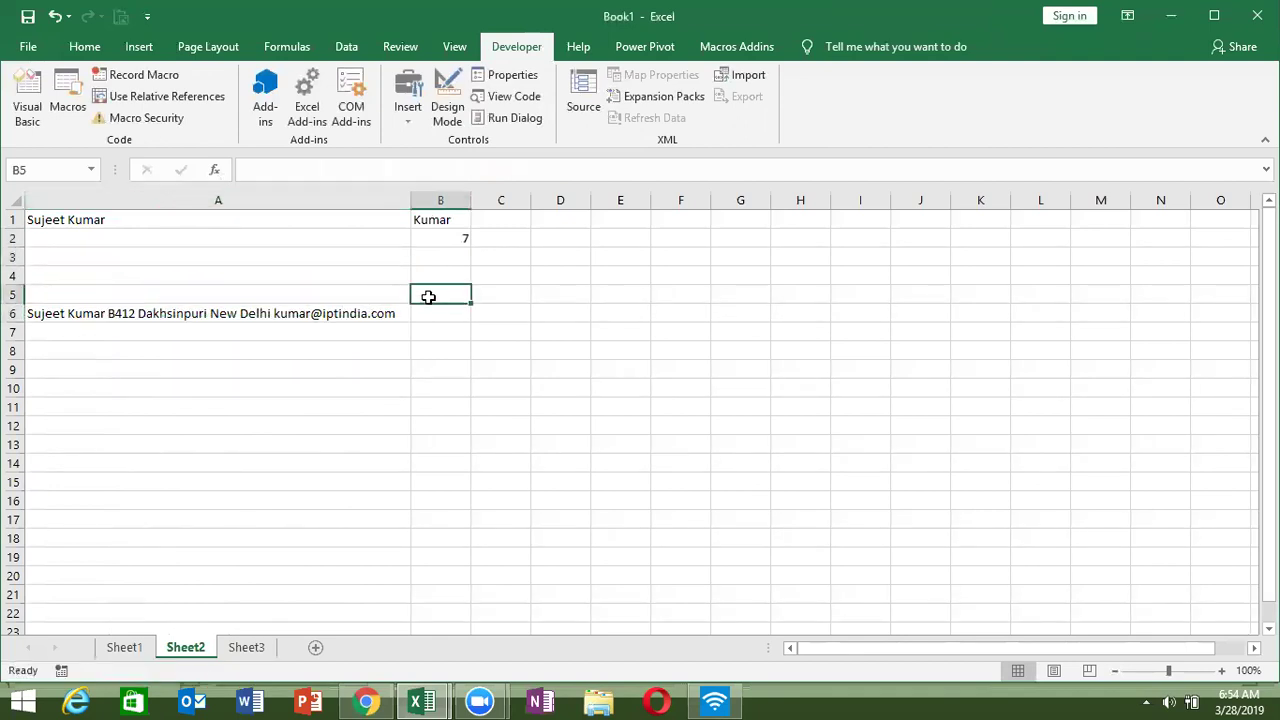
pyautogui.write('email')
pyautogui.press('Return')
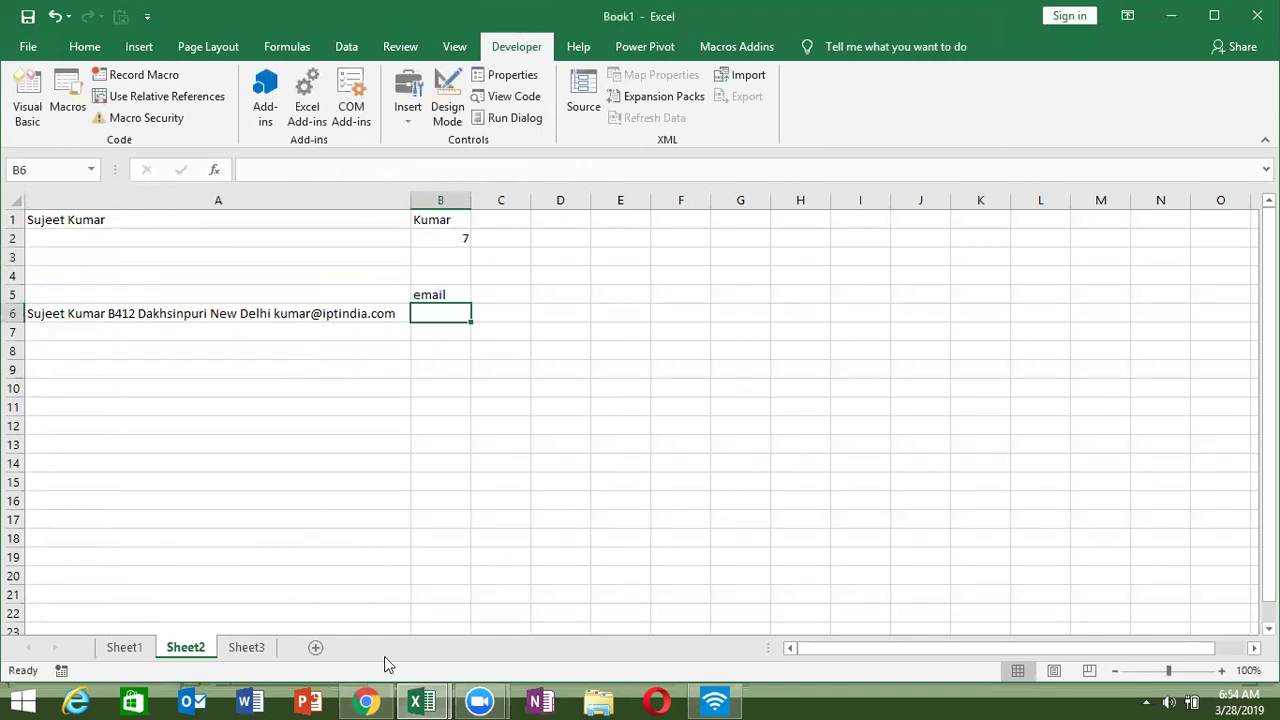
pyautogui.click(378, 700)
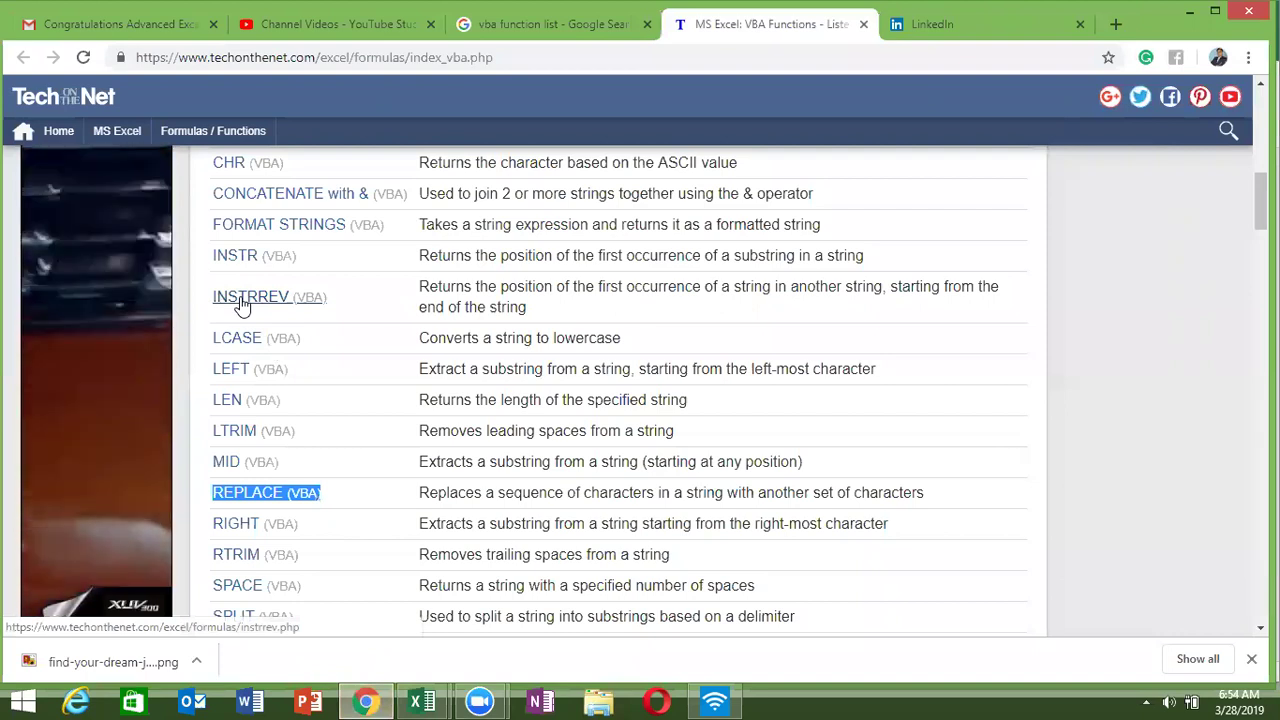
pyautogui.hotkey('alt', 'Tab')
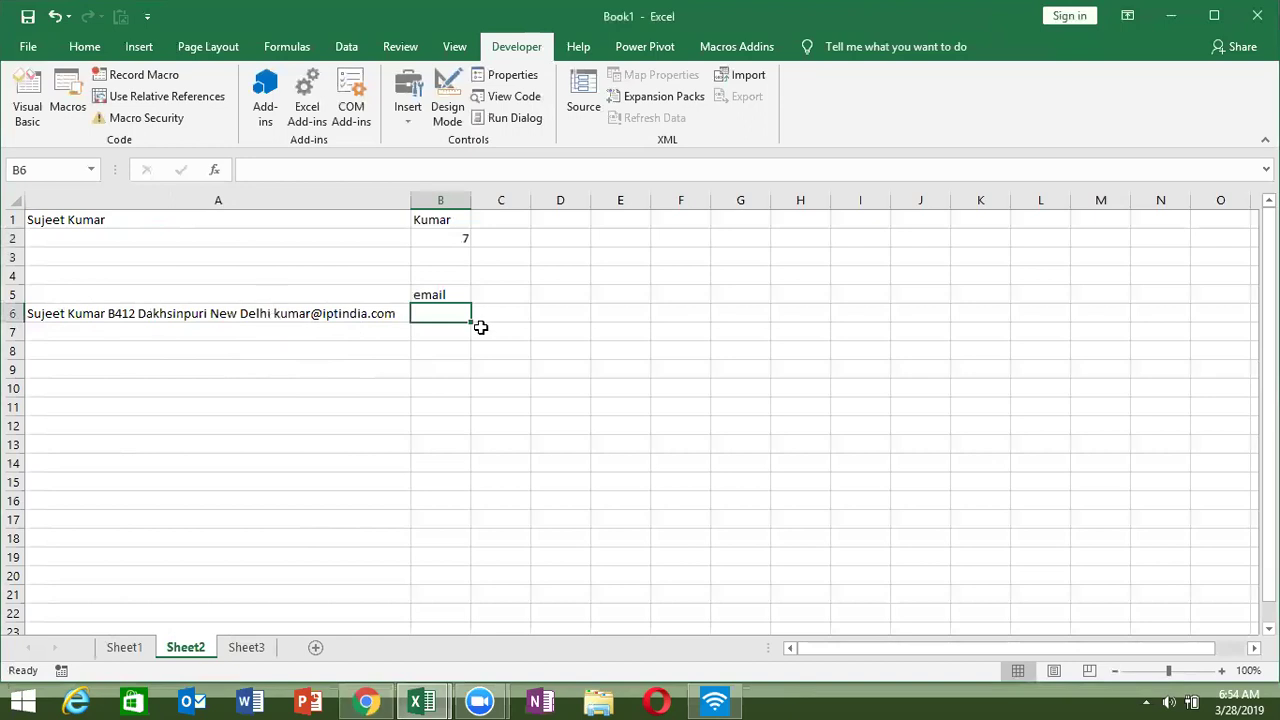
# Step: Switch to the VBA editor and open a blank line below the F_Nm function
pyautogui.hotkey('alt', 'Tab')
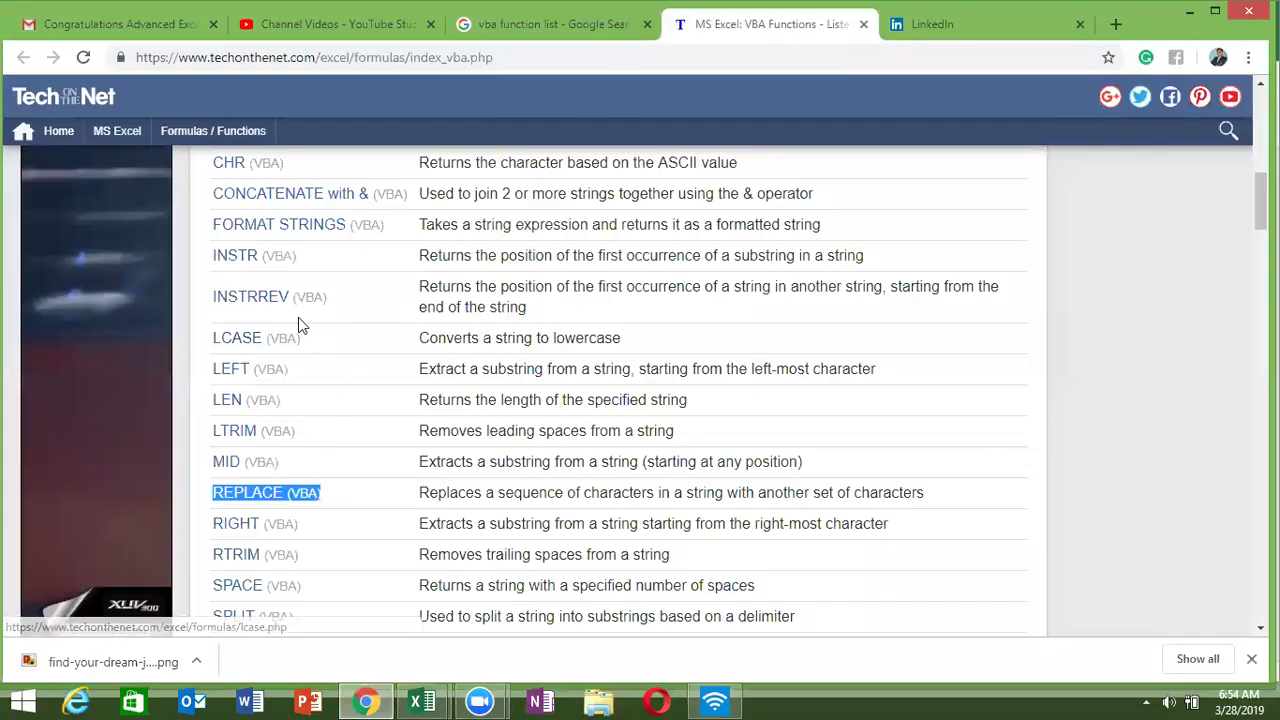
pyautogui.hotkey('alt', 'Tab')
pyautogui.moveTo(421, 701)
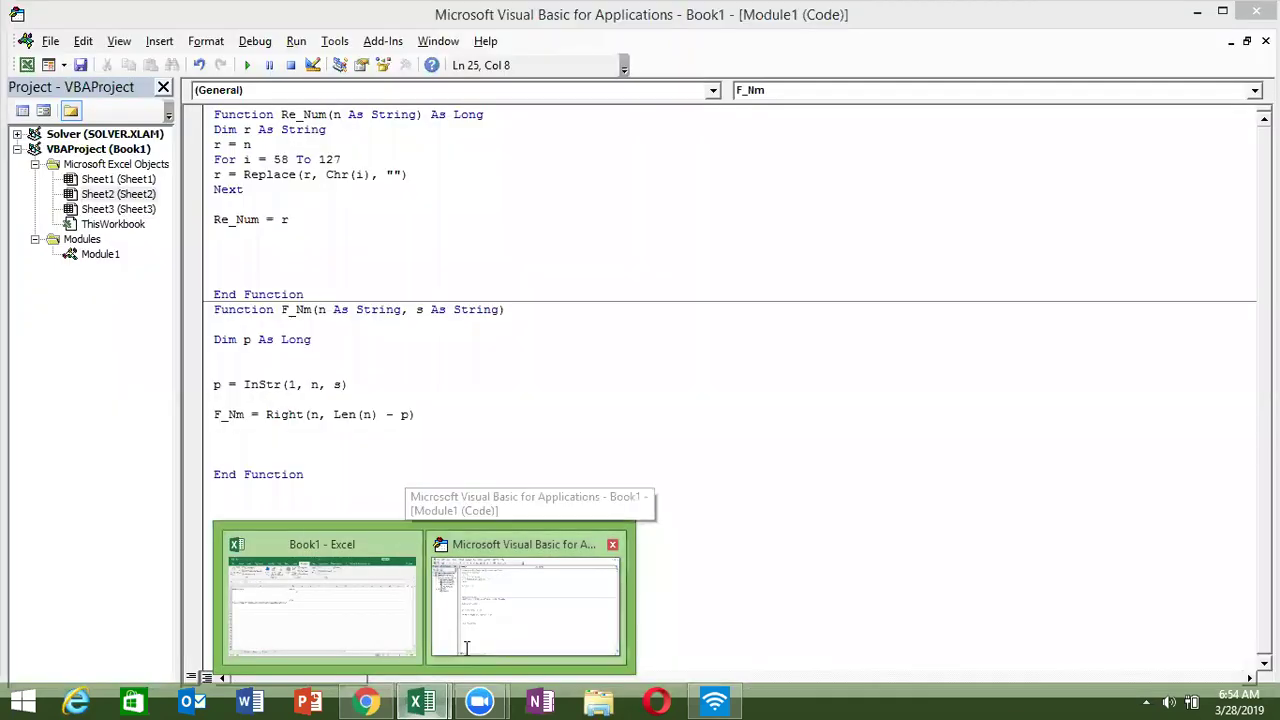
pyautogui.click(465, 649)
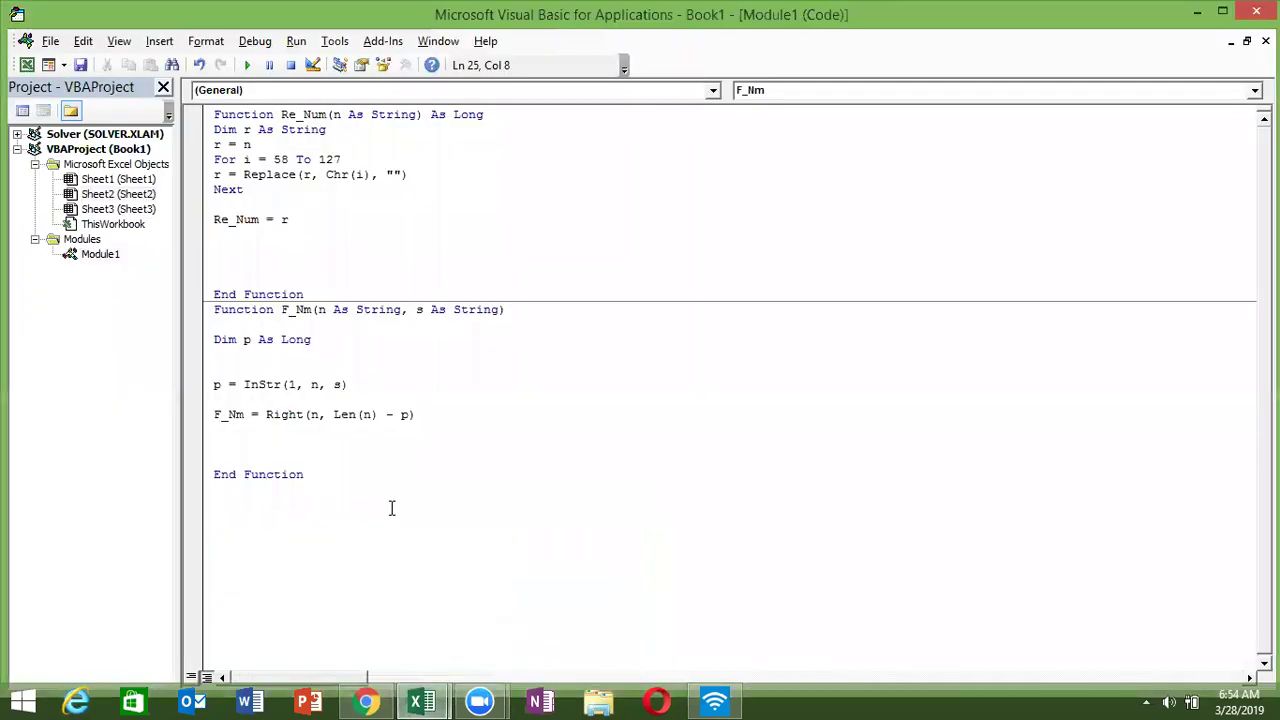
pyautogui.click(372, 478)
pyautogui.press('Return')
pyautogui.press('Return')
# Step: Write the header Function L_Nm(n As String, s As String)
pyautogui.write('function F')
pyautogui.press('BackSpace')
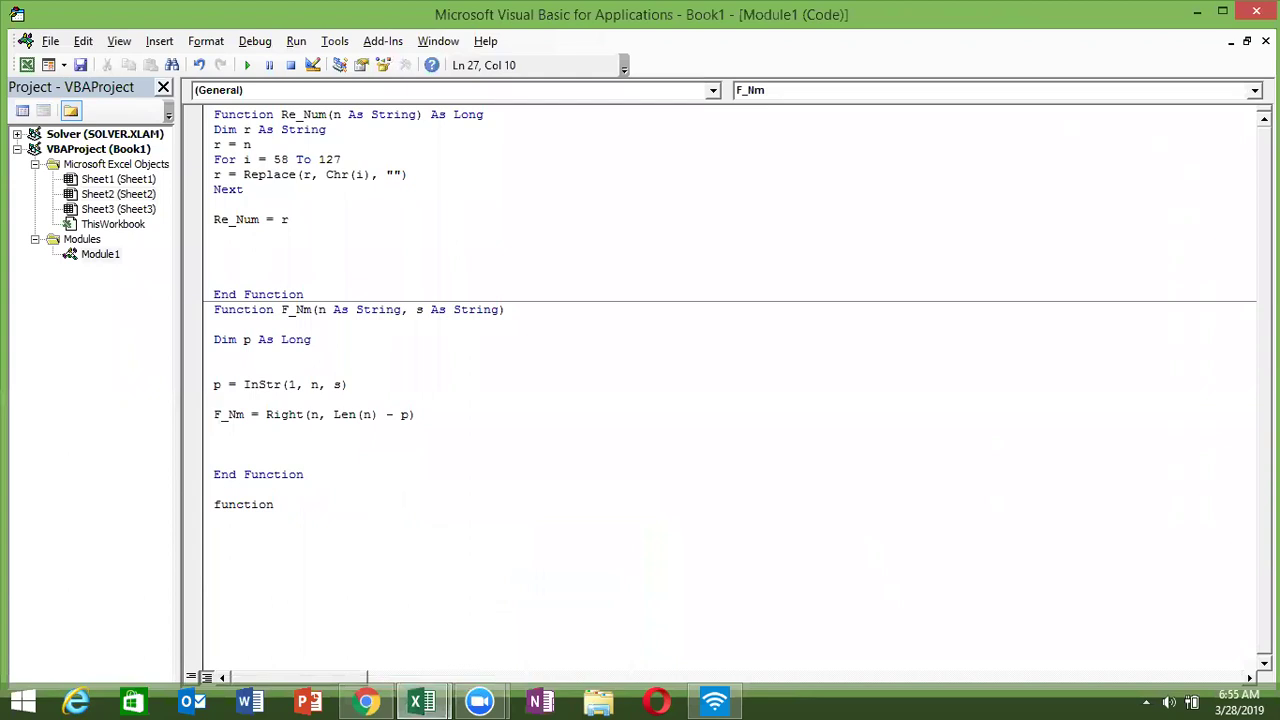
pyautogui.write('L')
pyautogui.write('_Nm')
pyautogui.write('(n a')
pyautogui.write('s str')
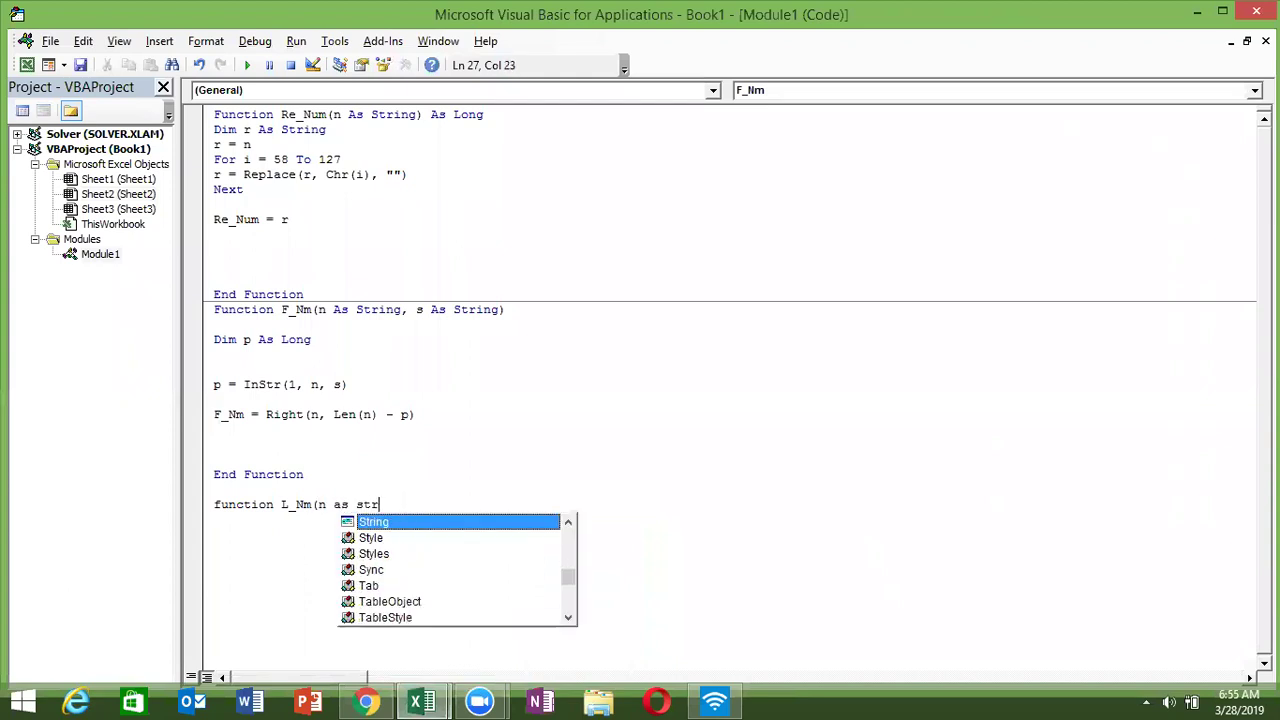
pyautogui.press('Tab')
pyautogui.write(',s as ')
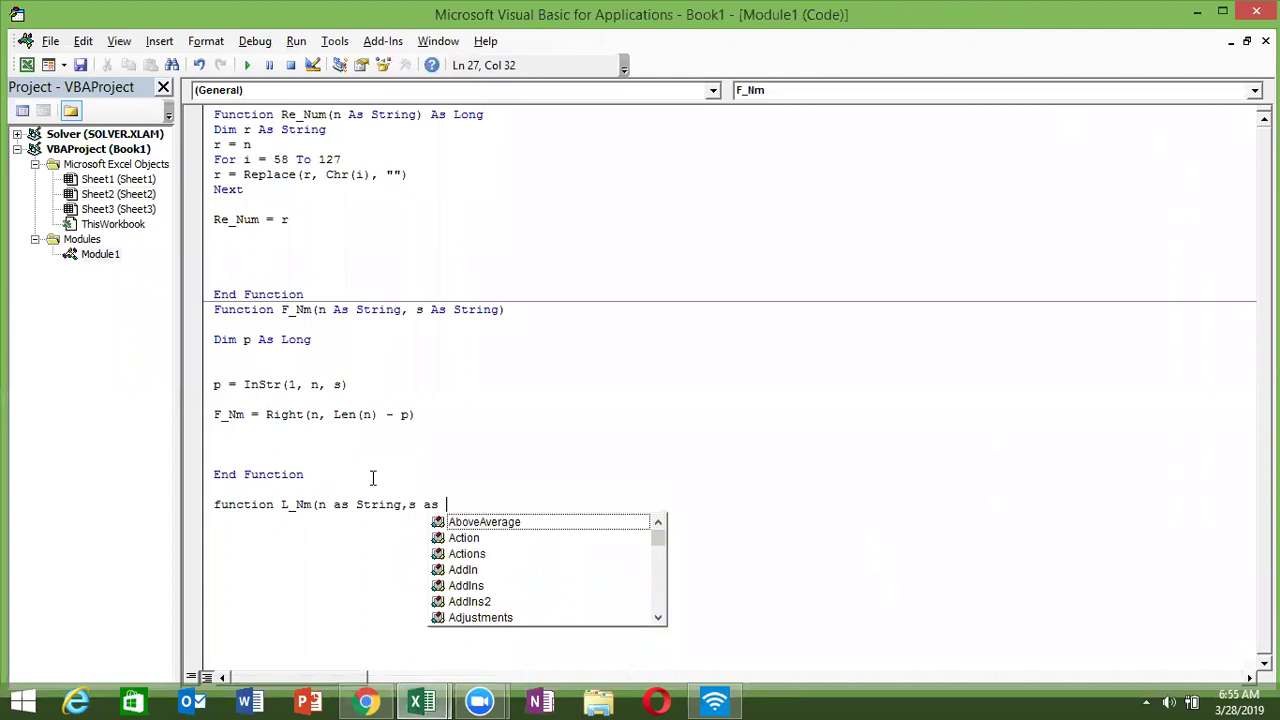
pyautogui.write('str')
pyautogui.press('Tab')
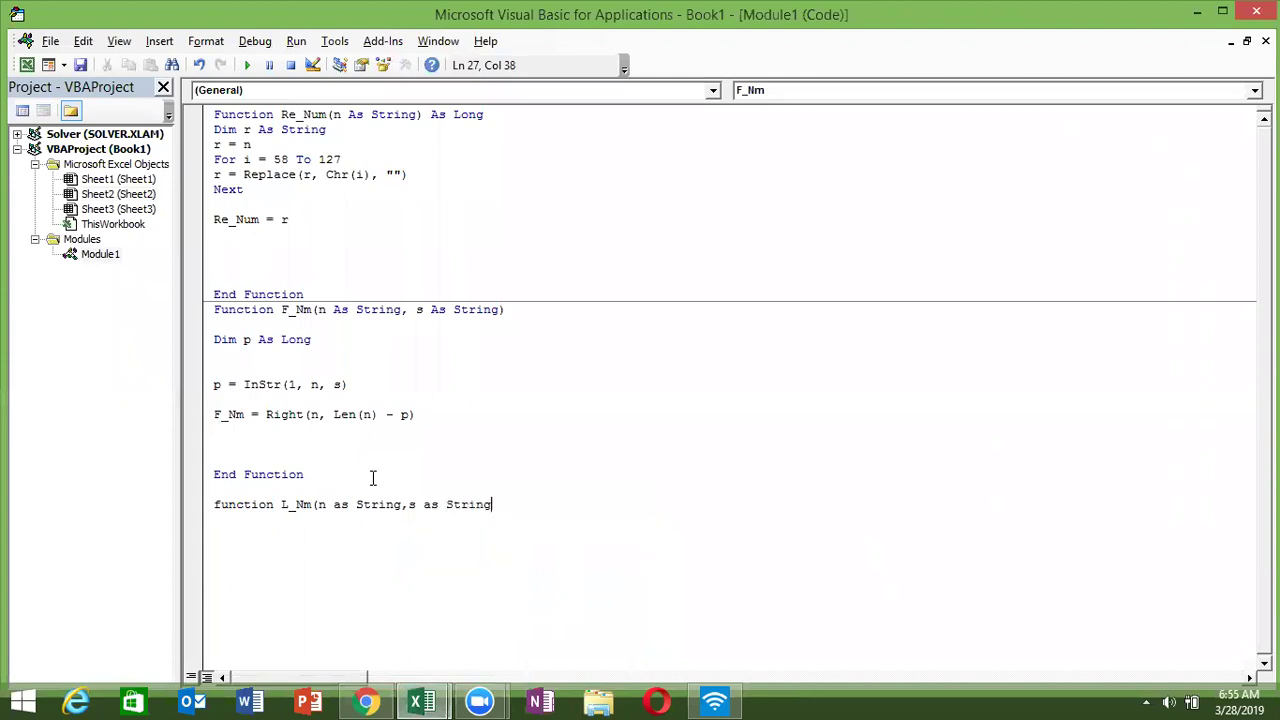
pyautogui.write(')')
pyautogui.press('Return')
# Step: Declare Dim p As Long inside the L_Nm body
pyautogui.press('Return')
pyautogui.press('Return')
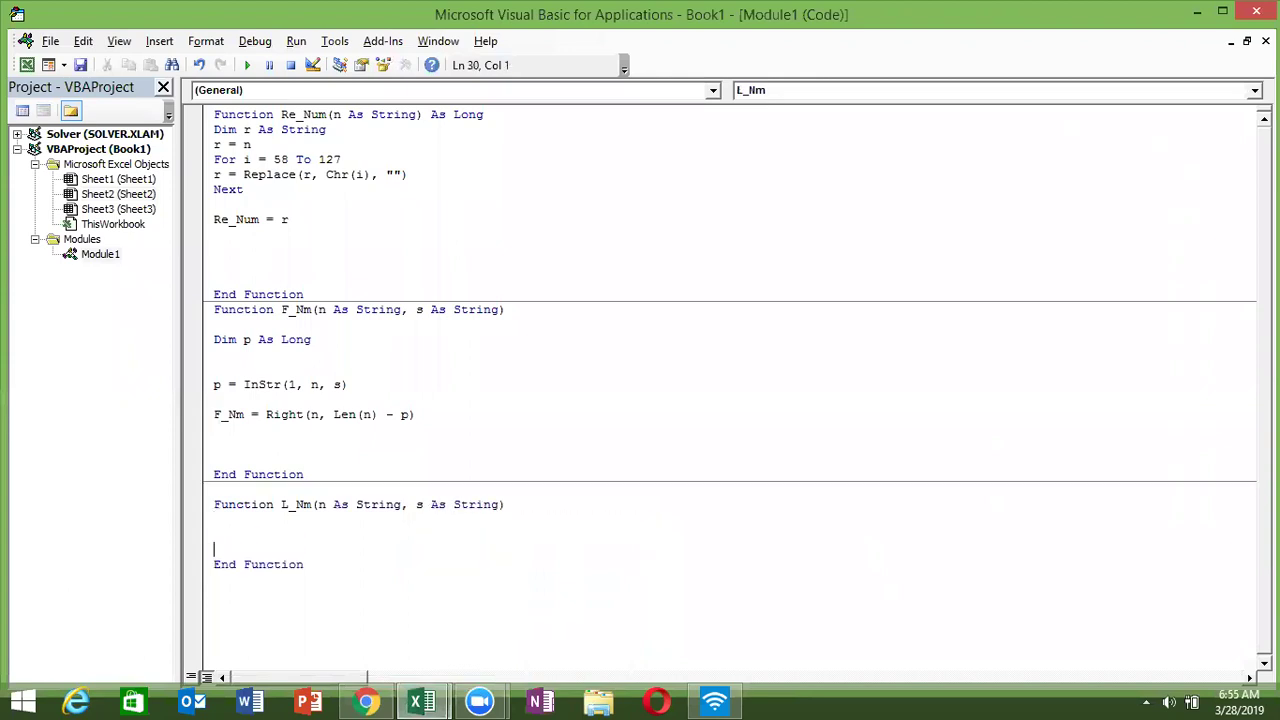
pyautogui.press('Return')
pyautogui.press('Up')
pyautogui.press('Up')
pyautogui.press('Up')
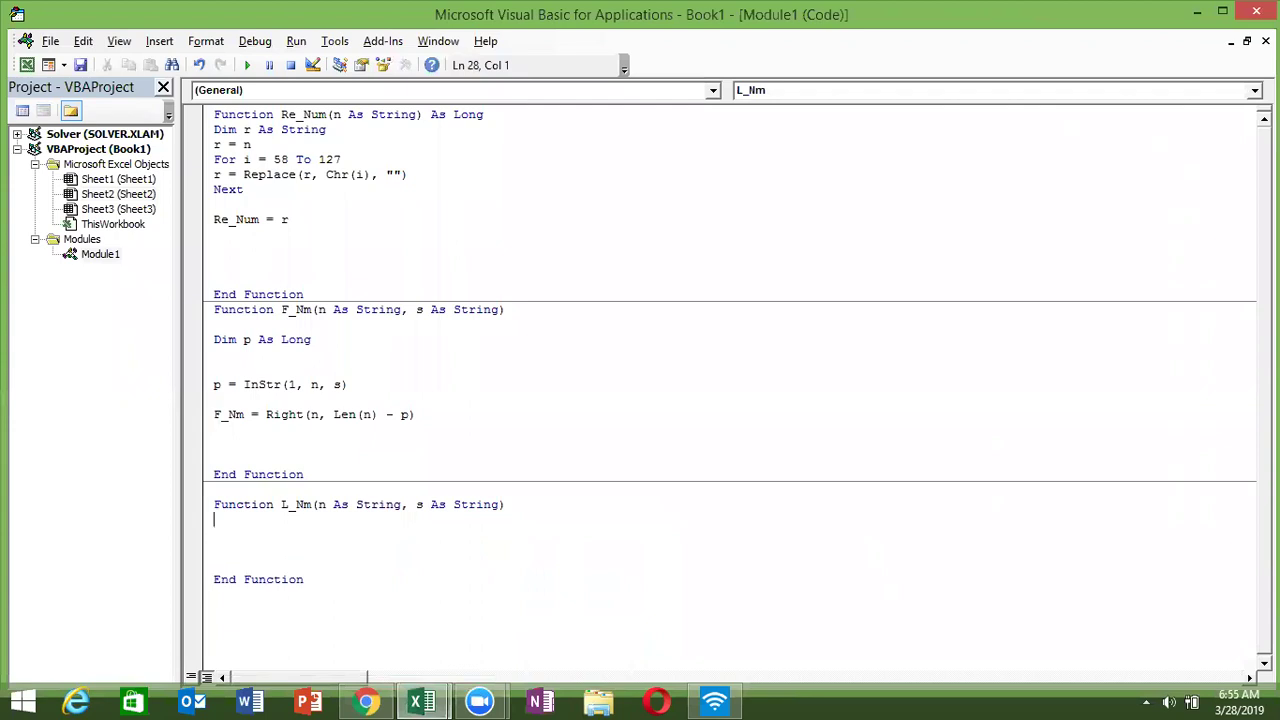
pyautogui.press('Return')
pyautogui.write('dim')
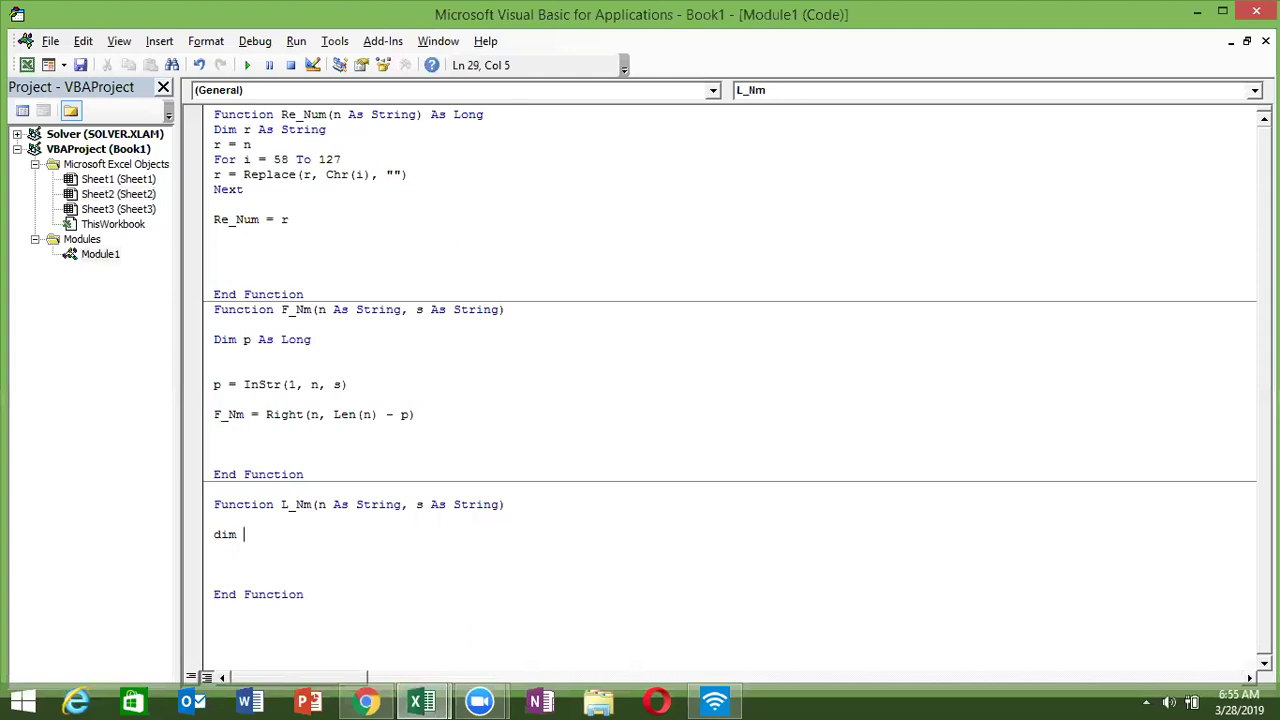
pyautogui.write('p')
pyautogui.write(' as ')
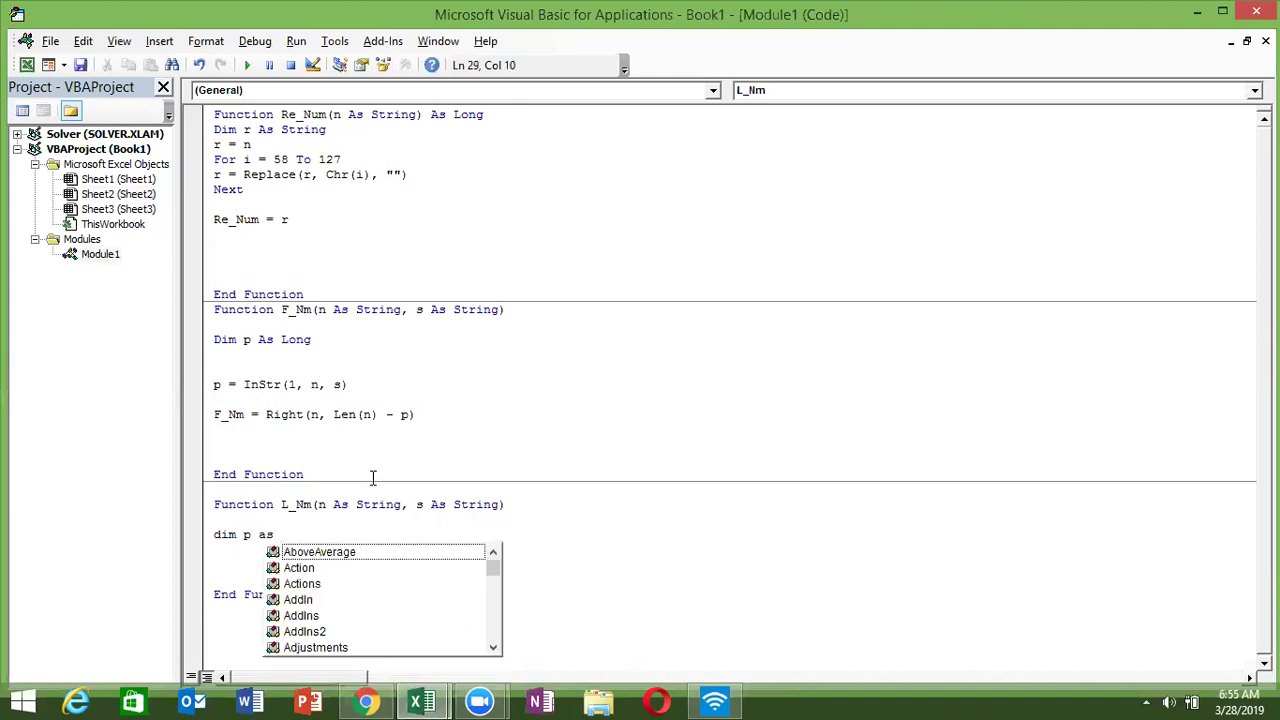
pyautogui.write('Long')
pyautogui.press('Return')
pyautogui.press('Return')
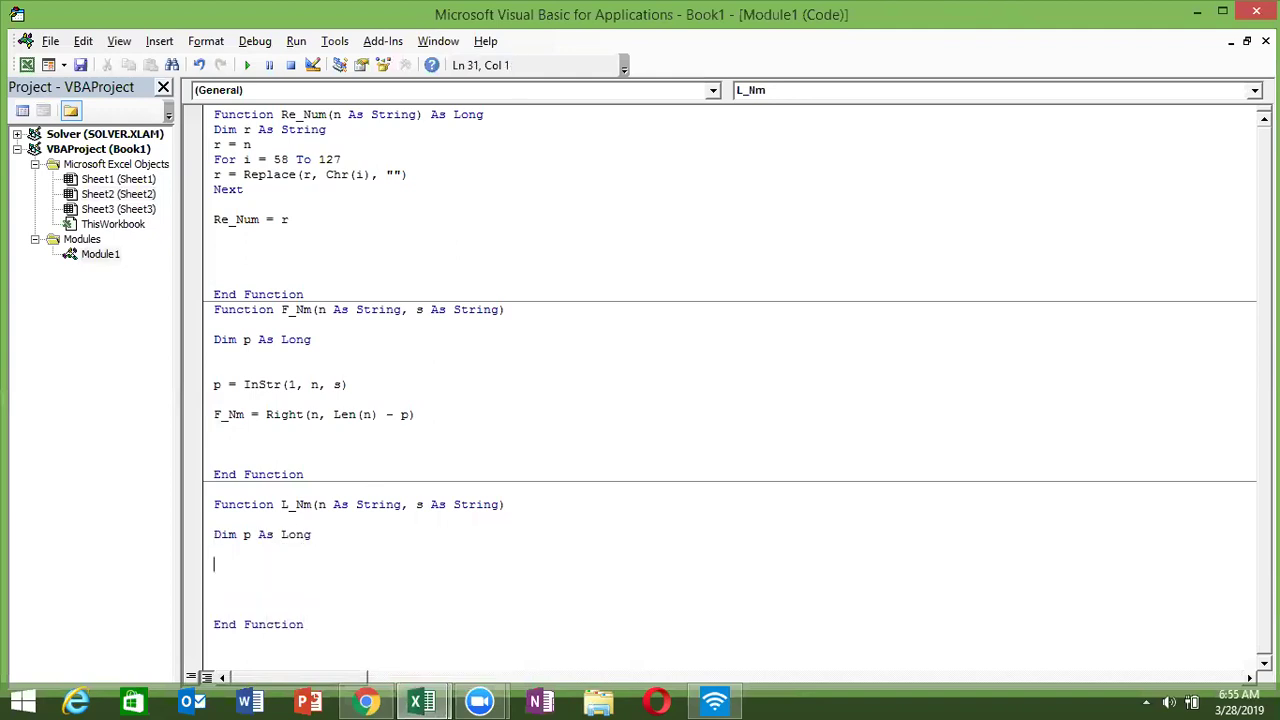
# Step: Add p = InStrRev(s, n) and L_Nm = Right(n, Len(n) - p) to L_Nm
pyautogui.write('p=instr')
pyautogui.write('ev')
pyautogui.write('(')
pyautogui.press('BackSpace')
pyautogui.press('BackSpace')
pyautogui.press('BackSpace')
pyautogui.write('rev')
pyautogui.write('(')
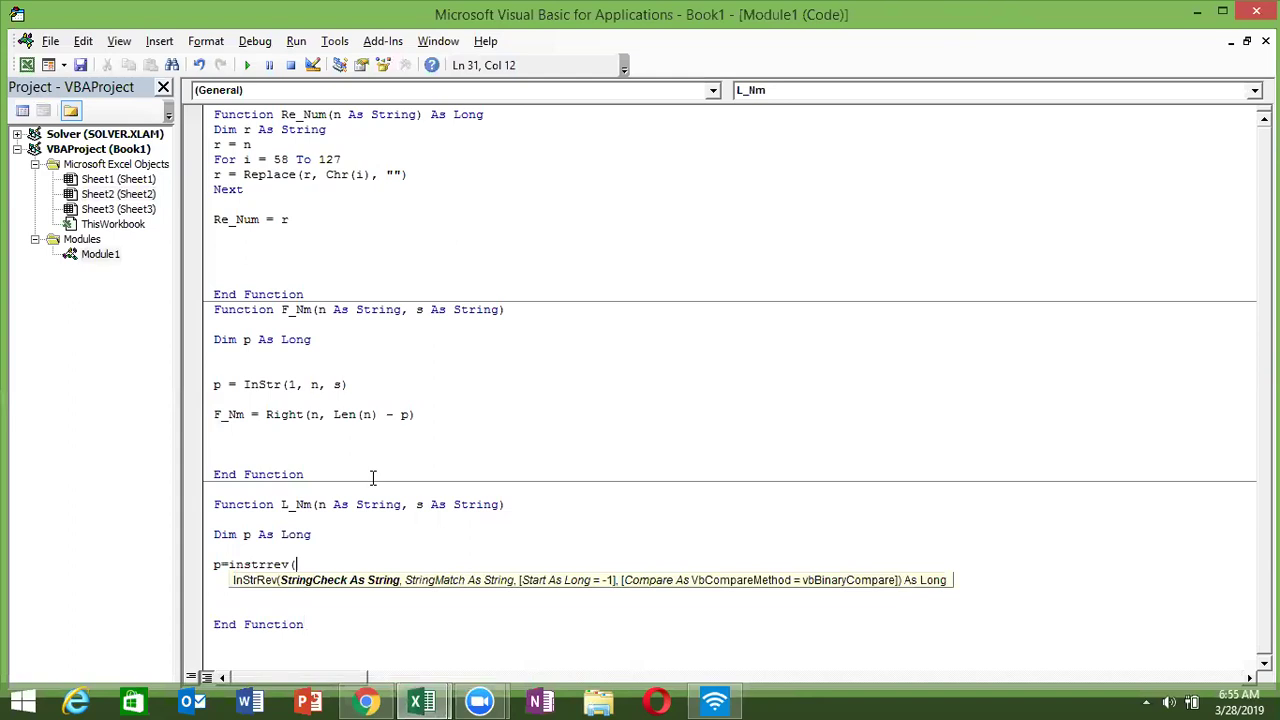
pyautogui.write('s,')
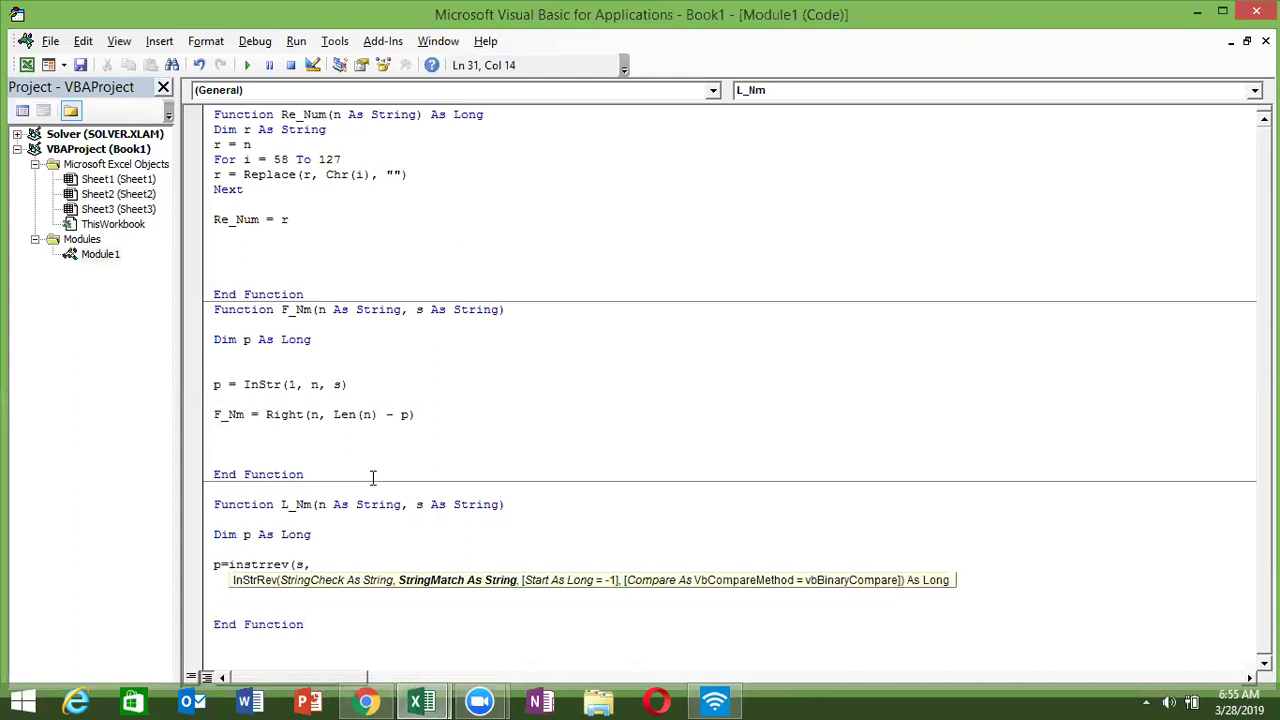
pyautogui.write('n)')
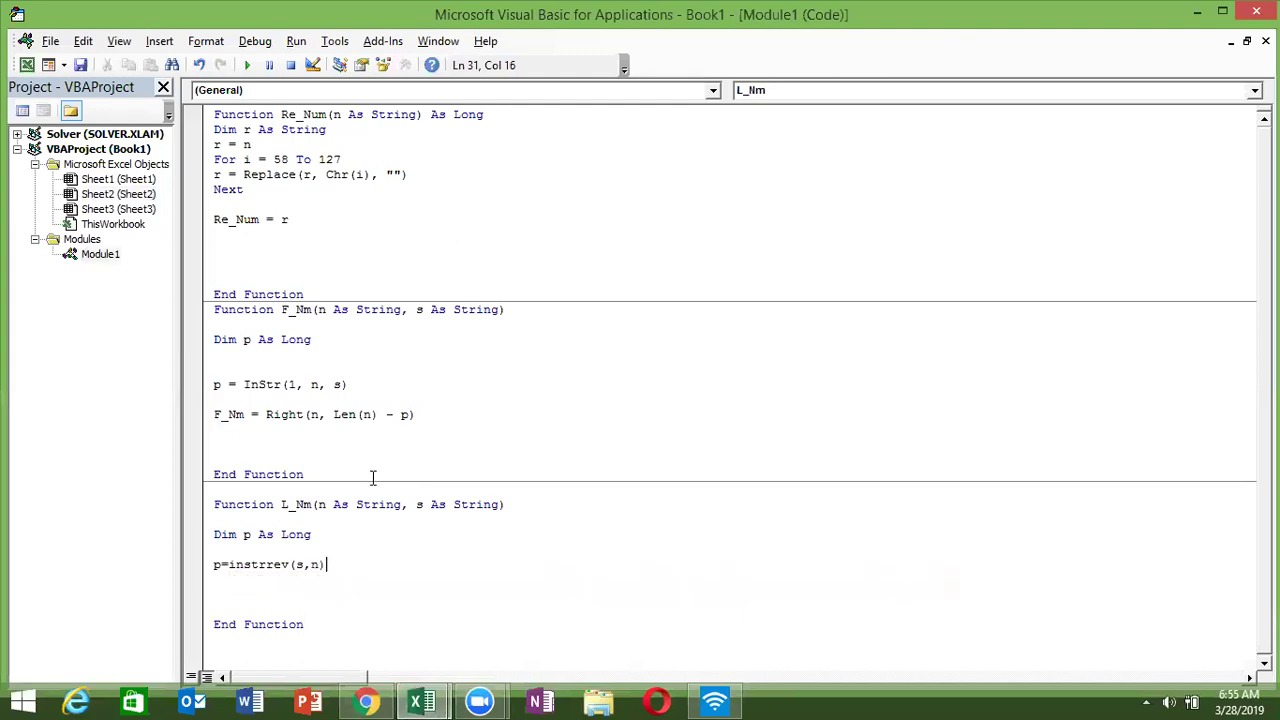
pyautogui.press('Return')
pyautogui.press('Return')
pyautogui.press('Return')
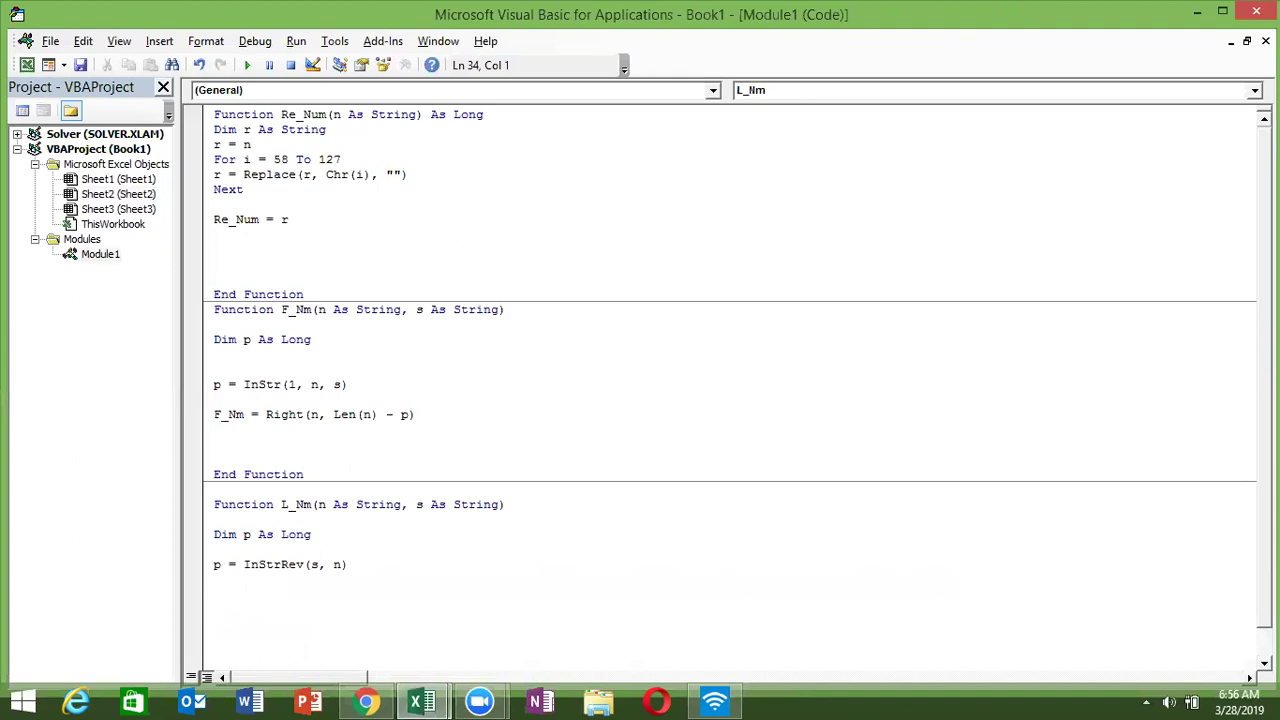
pyautogui.write('L_')
pyautogui.write('Nm')
pyautogui.write('=right(')
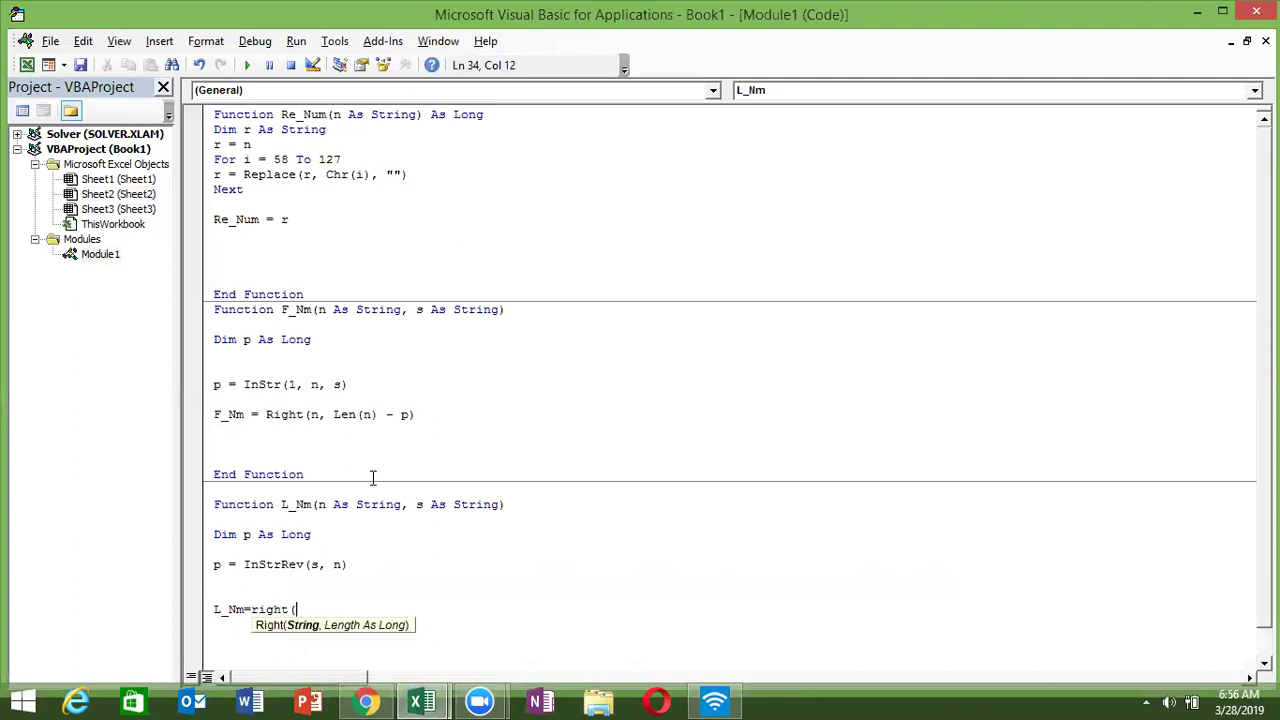
pyautogui.write('n,len')
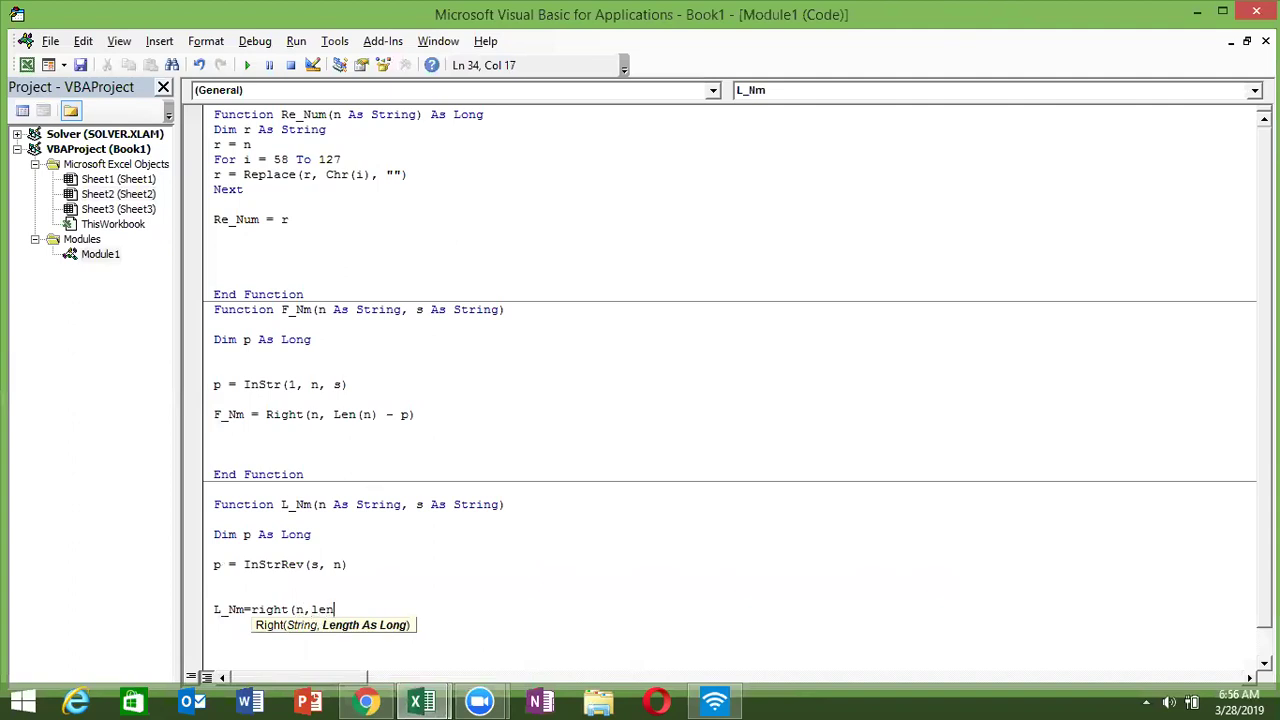
pyautogui.write('(n)')
pyautogui.write('-')
pyautogui.write('p)')
pyautogui.click(311, 643)
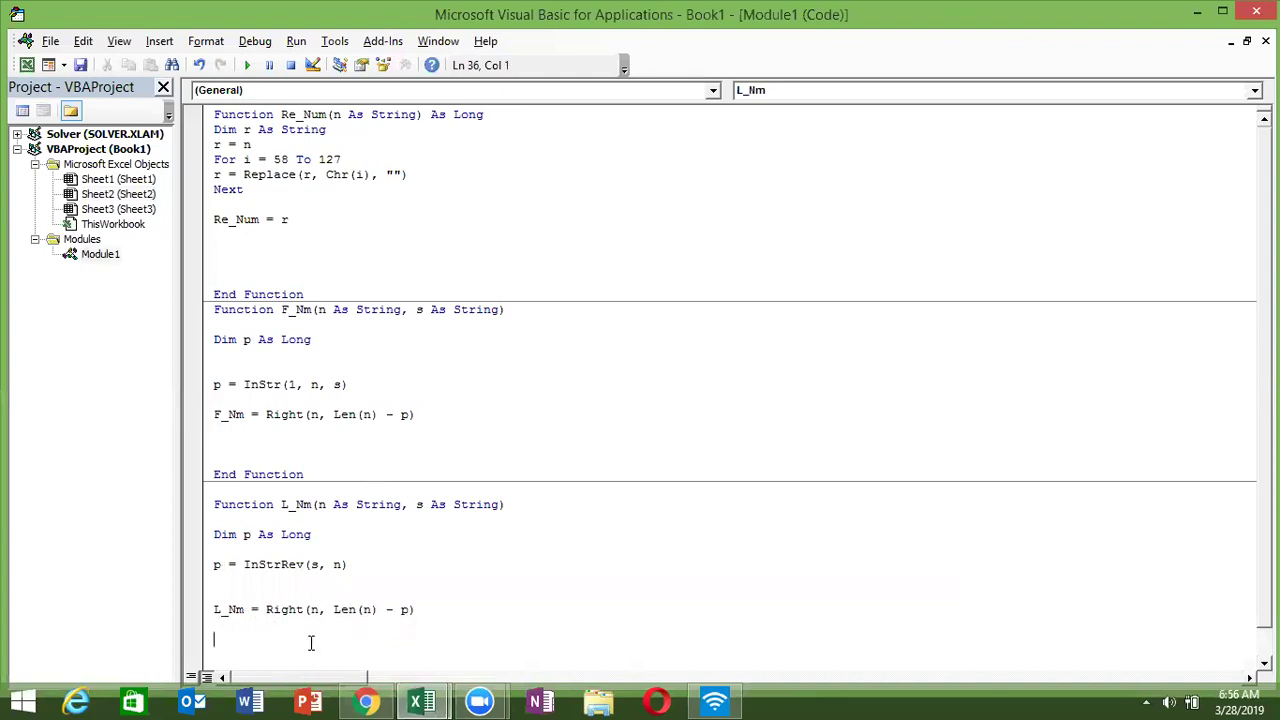
# Step: Enter =L_Nm(A6," ") in cell B6 and check its result
pyautogui.hotkey('alt', 'F11')
pyautogui.write('=')
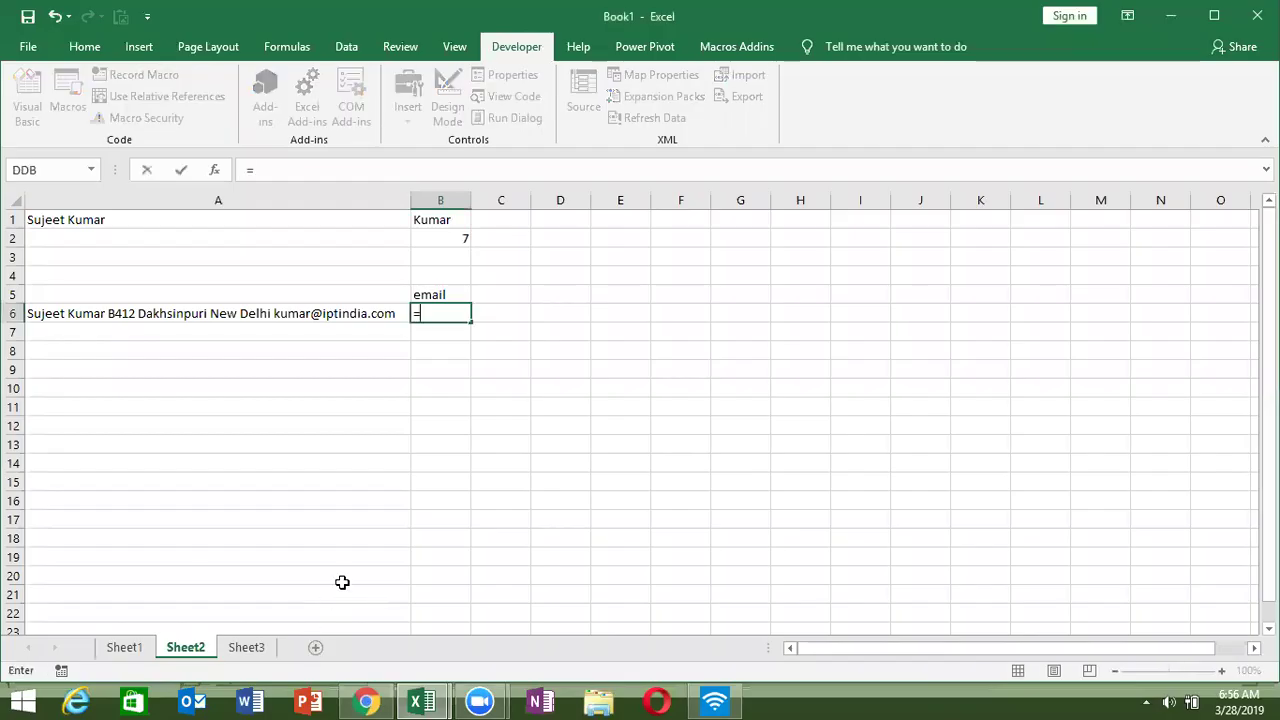
pyautogui.write('r')
pyautogui.press('BackSpace')
pyautogui.write('l')
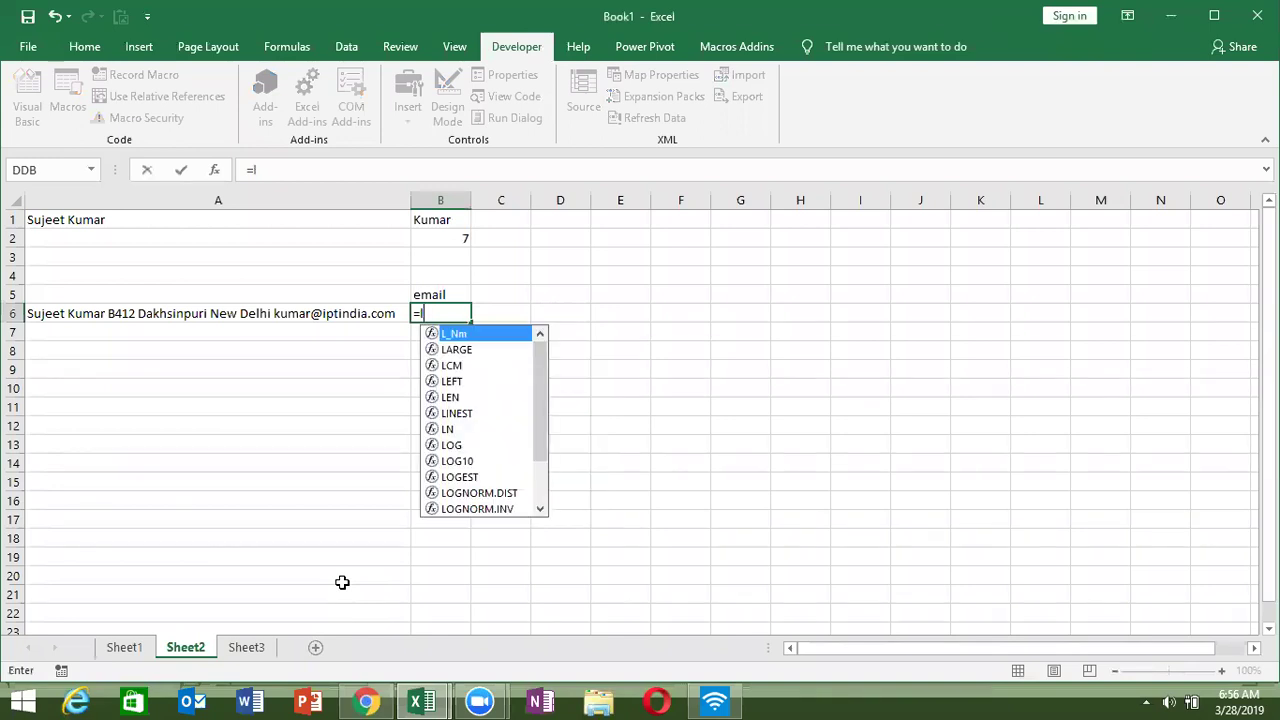
pyautogui.press('Tab')
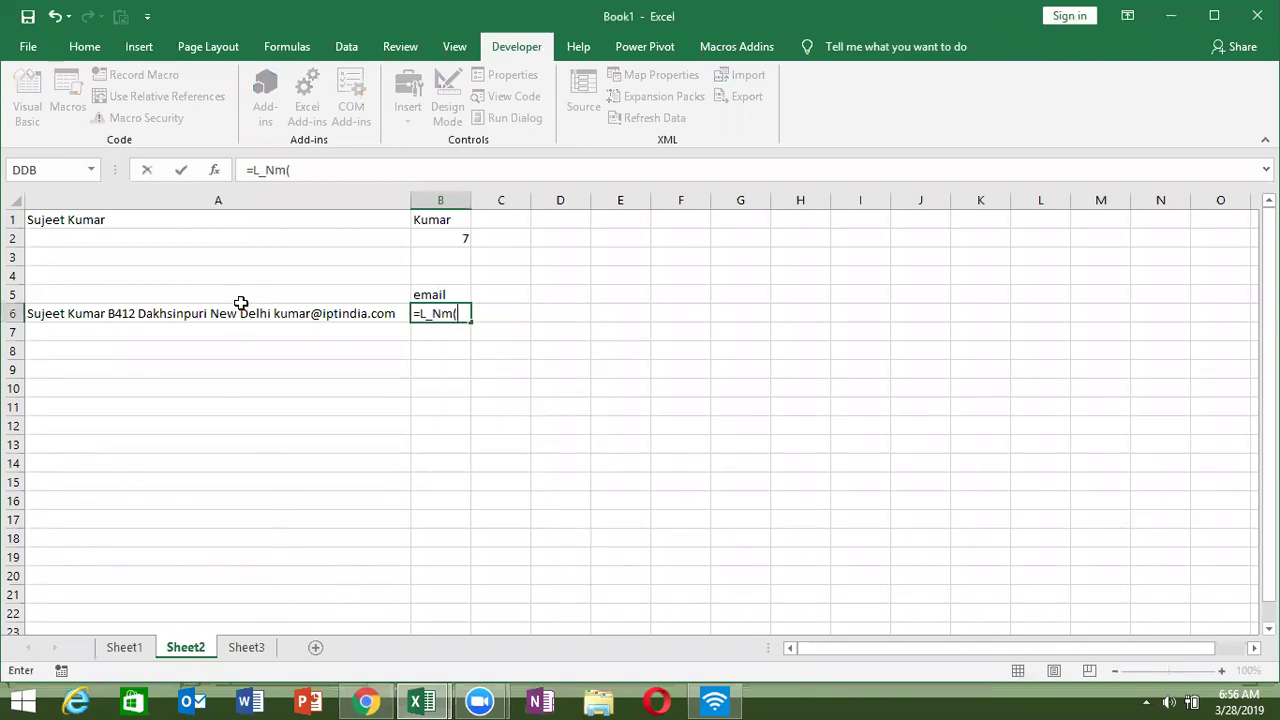
pyautogui.click(241, 308)
pyautogui.write('," ')
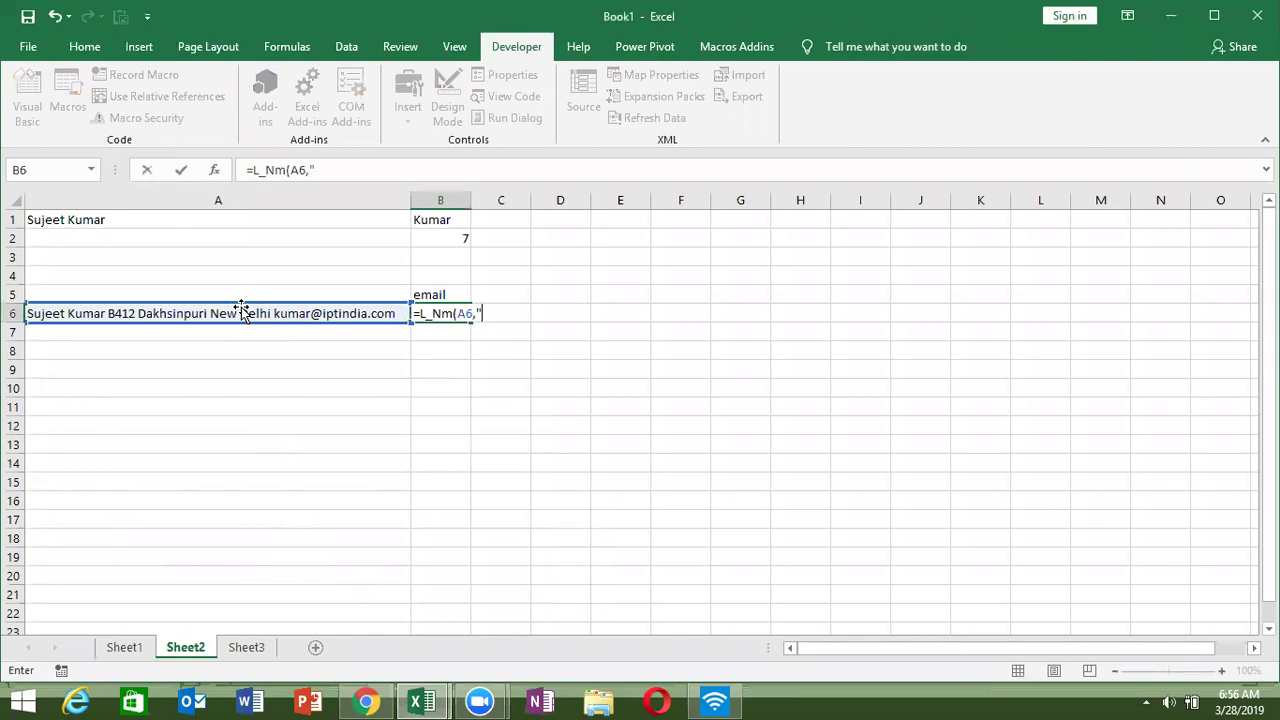
pyautogui.write('")')
pyautogui.press('Return')
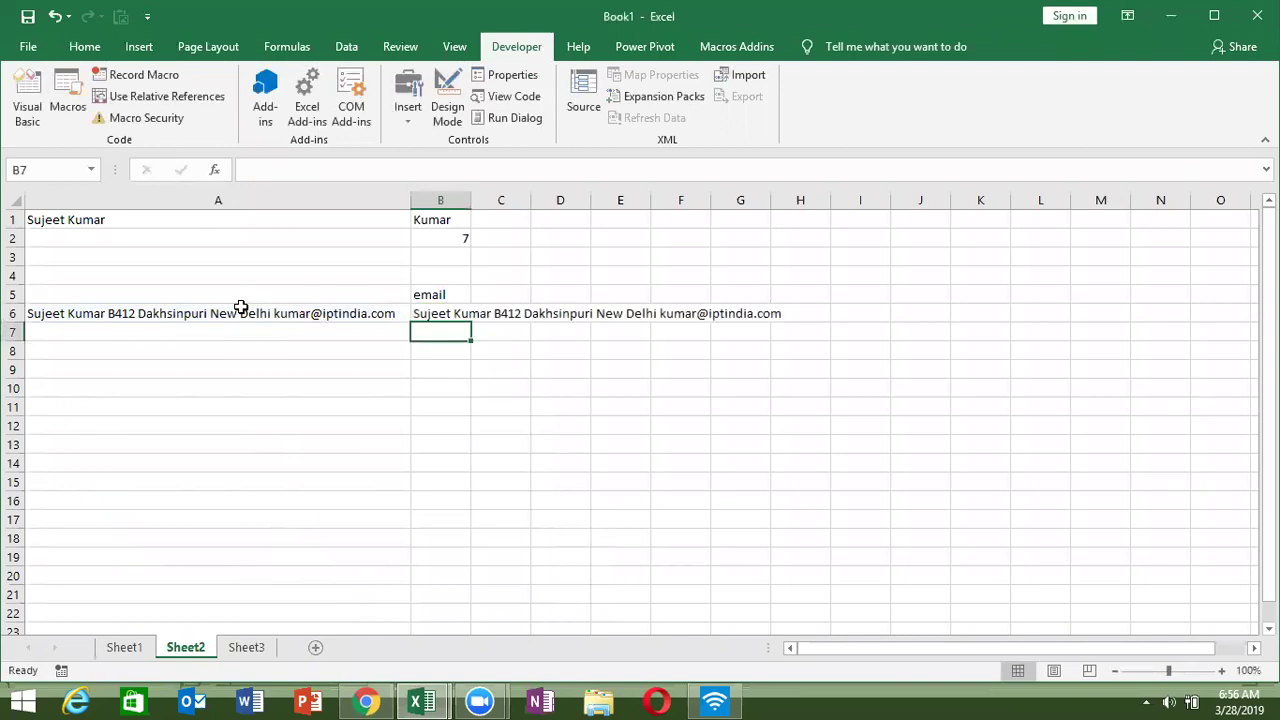
pyautogui.press('Up')
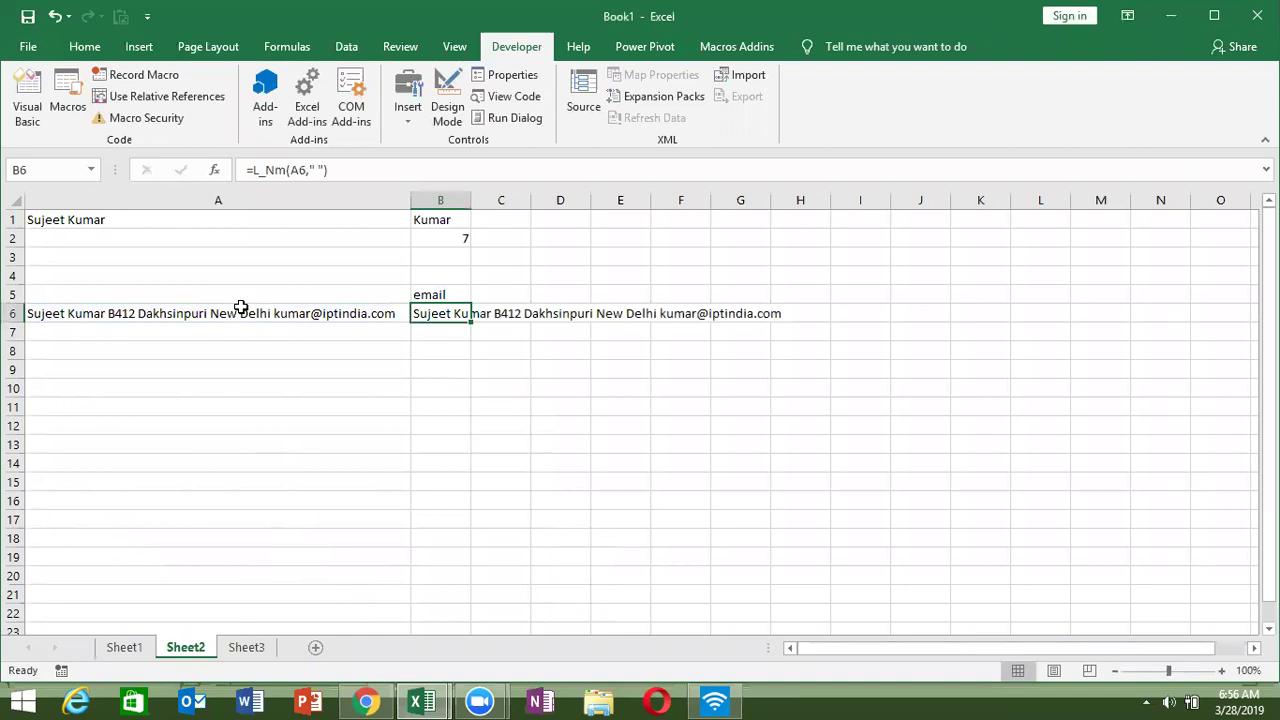
pyautogui.press('Down')
pyautogui.press('Down')
pyautogui.press('Up')
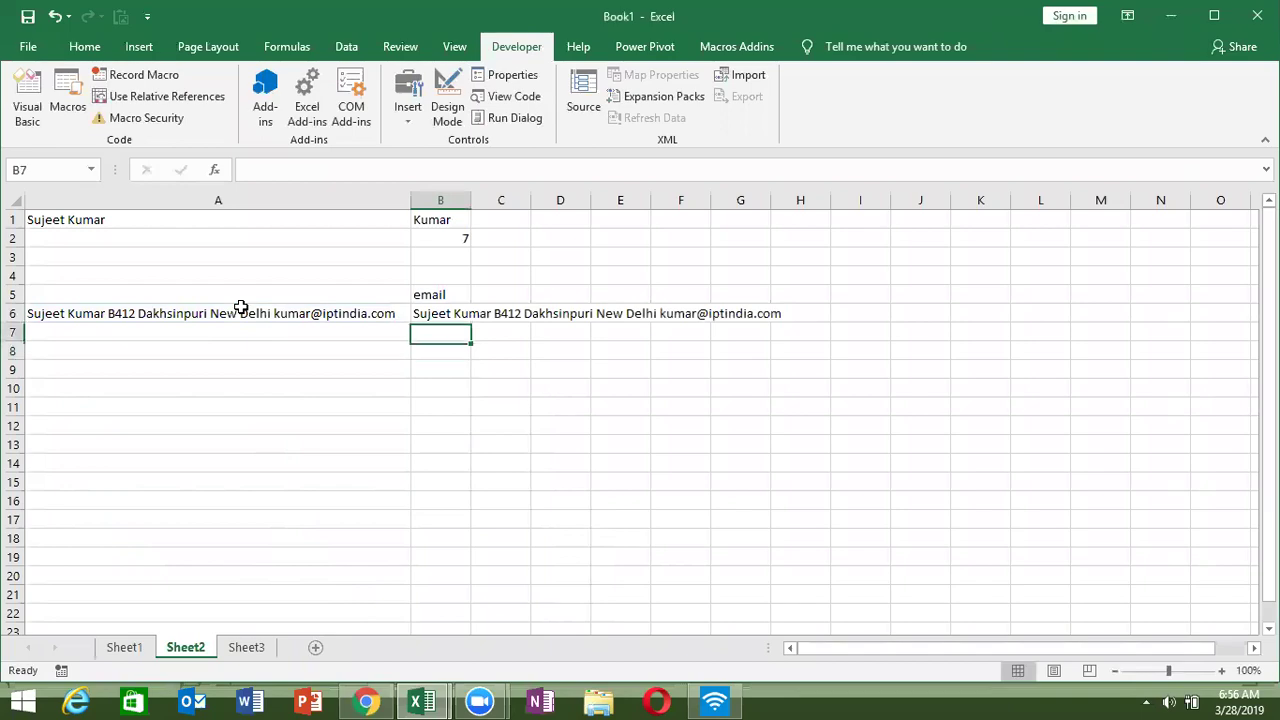
pyautogui.press('Up')
# Step: Return to the VBA code and place the cursor on L_Nm's InStrRev line
pyautogui.hotkey('alt', 'F11')
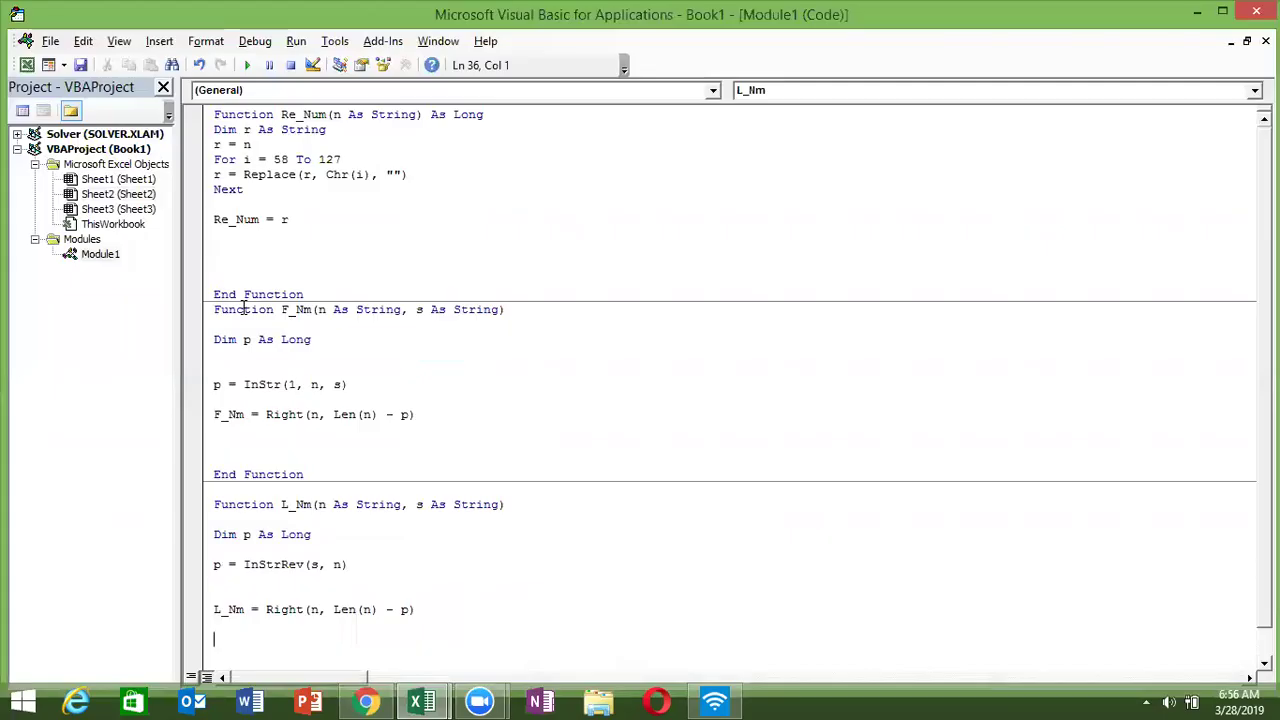
pyautogui.scroll(-2, 243, 309)
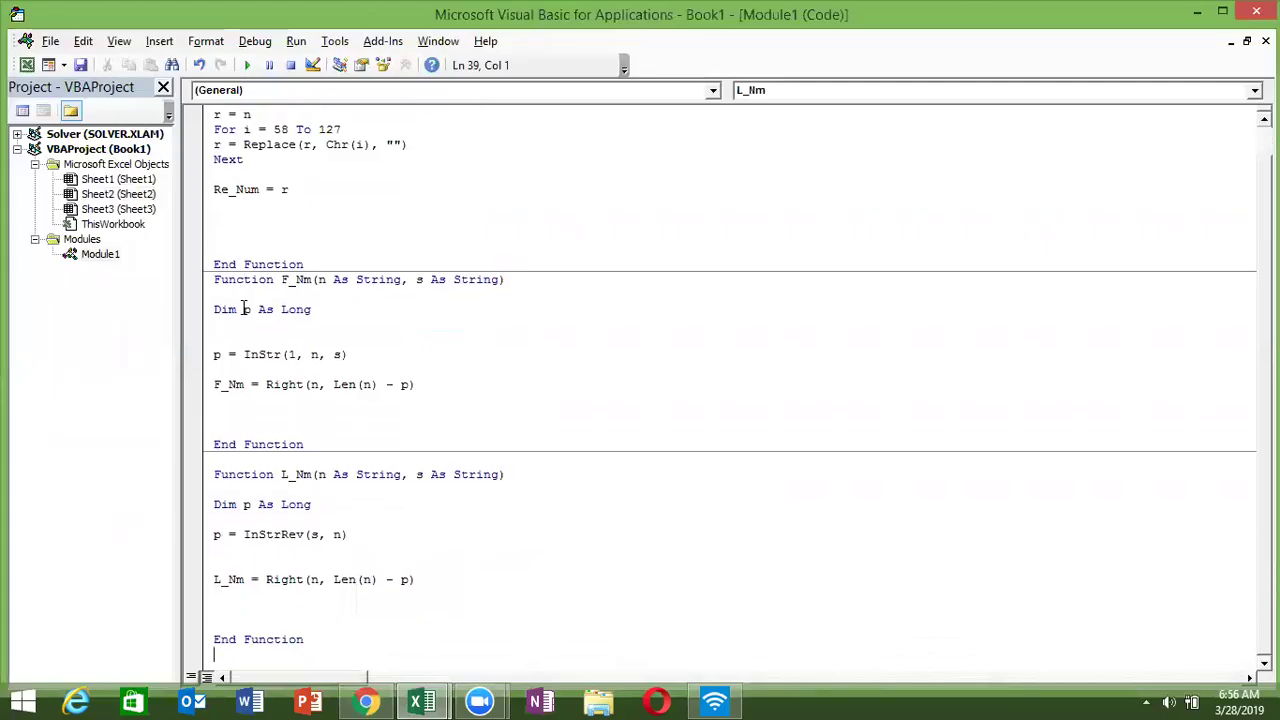
pyautogui.click(318, 538)
# Step: Open TechOnTheNet's INSTRREV page and read its VBA example using "alphabet"
pyautogui.click(366, 702)
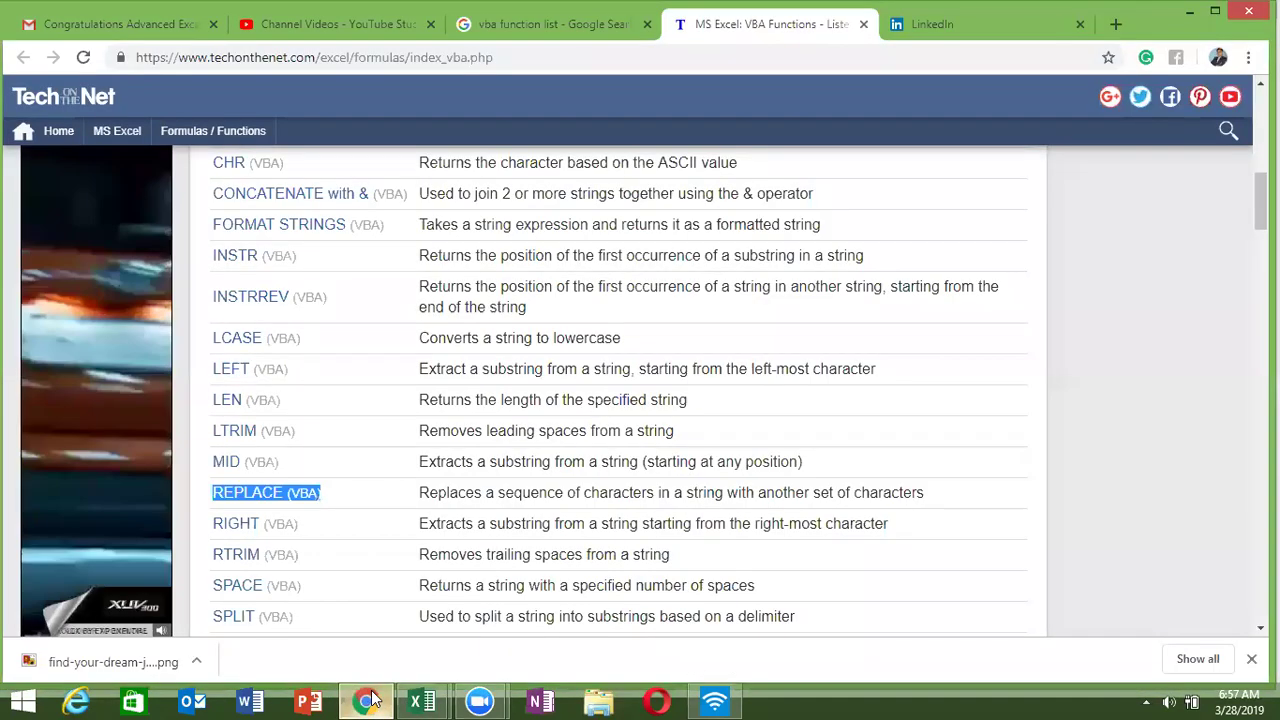
pyautogui.click(273, 300)
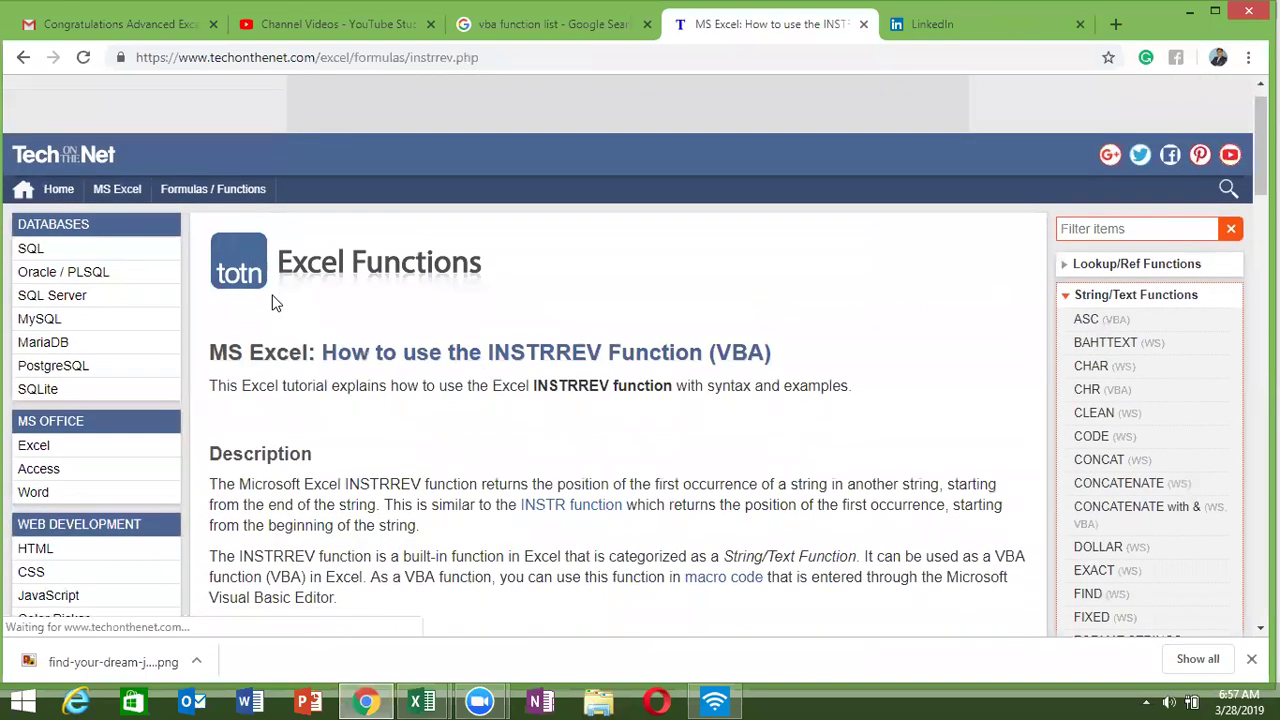
pyautogui.scroll(-3, 276, 302)
pyautogui.scroll(-3, 276, 302)
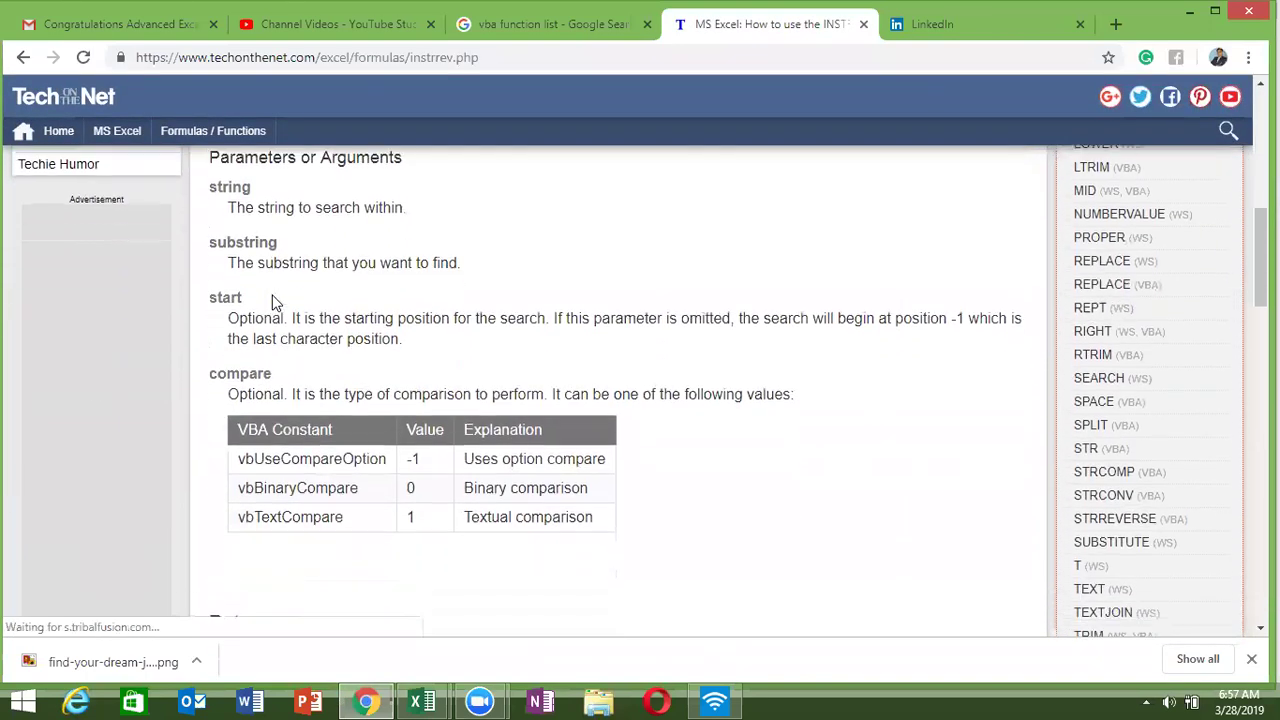
pyautogui.scroll(-5, 274, 302)
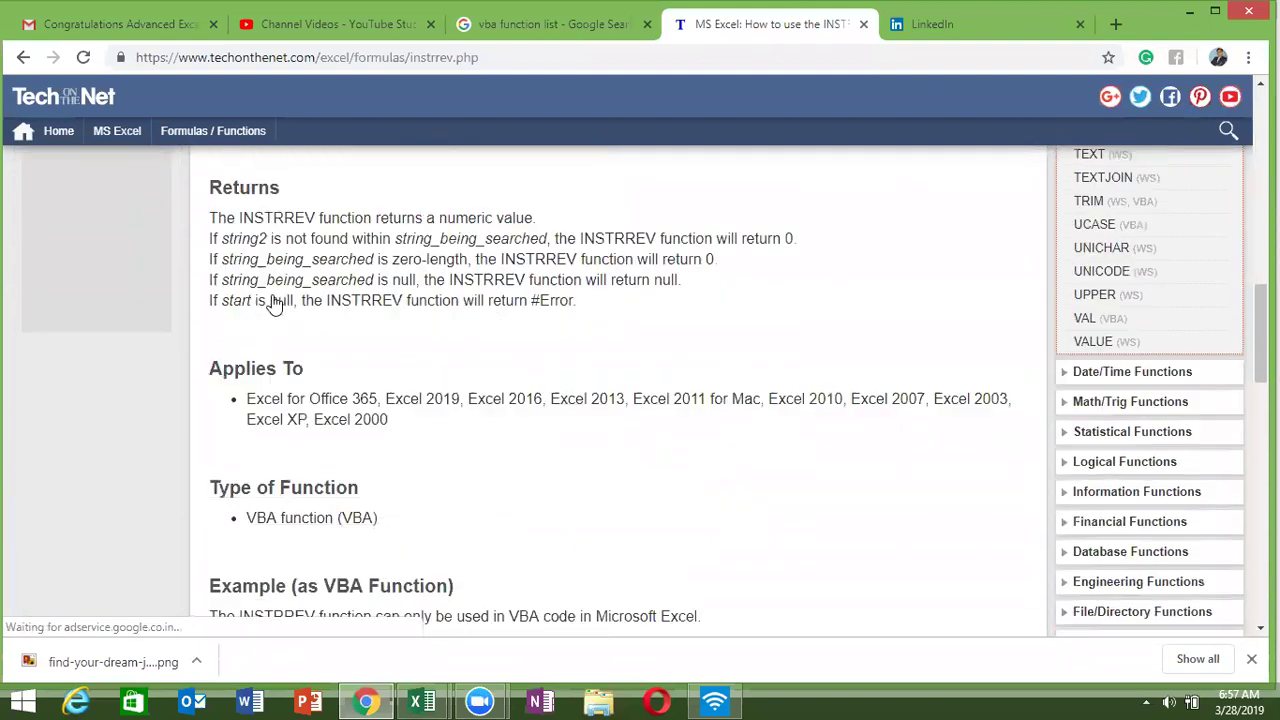
pyautogui.scroll(-1, 274, 302)
pyautogui.scroll(-2, 274, 302)
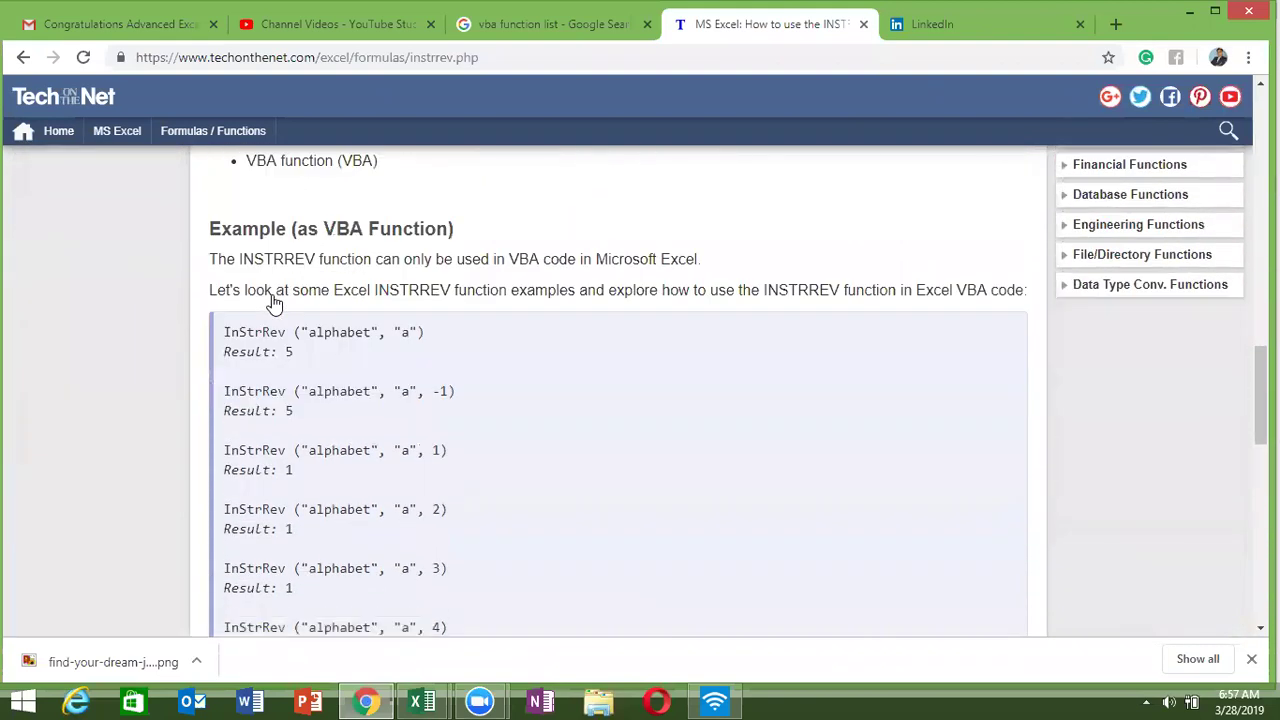
pyautogui.doubleClick(318, 331)
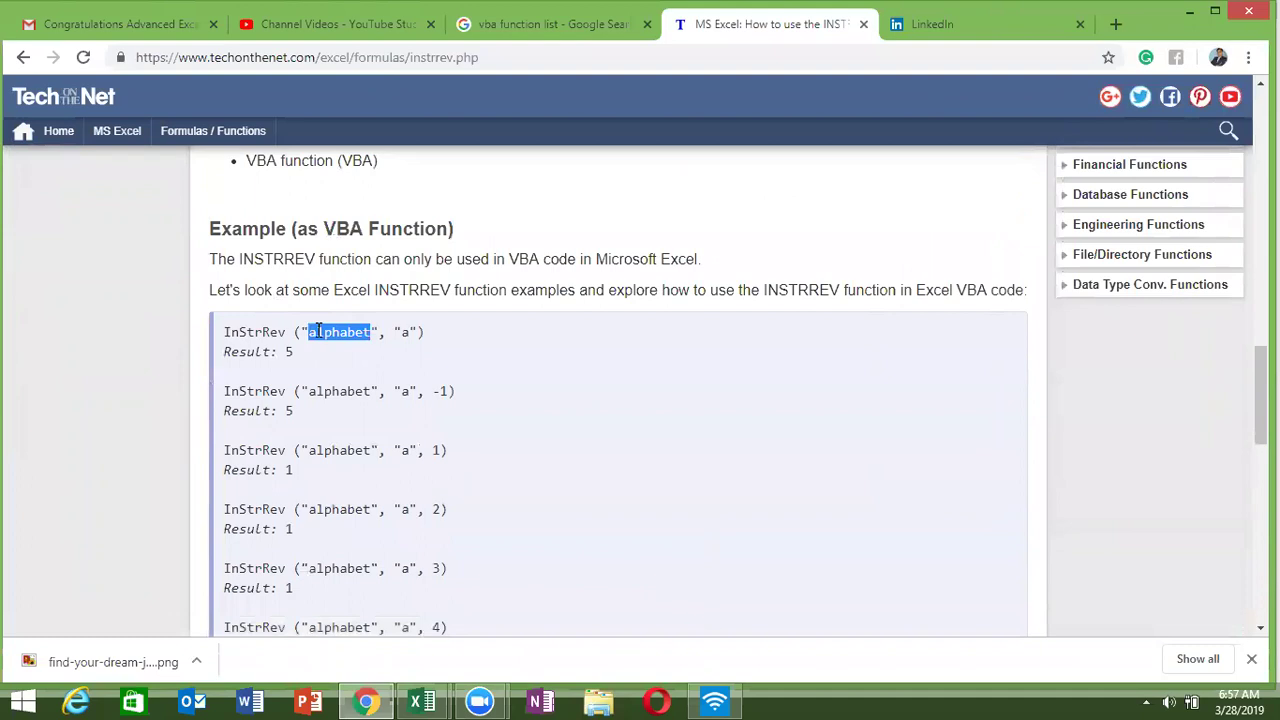
pyautogui.hotkey('alt', 'Tab')
# Step: Swap the InStrRev arguments so the line reads p = InStrRev(n, s)
pyautogui.press('BackSpace')
pyautogui.write('n')
pyautogui.press('Right')
pyautogui.press('Right')
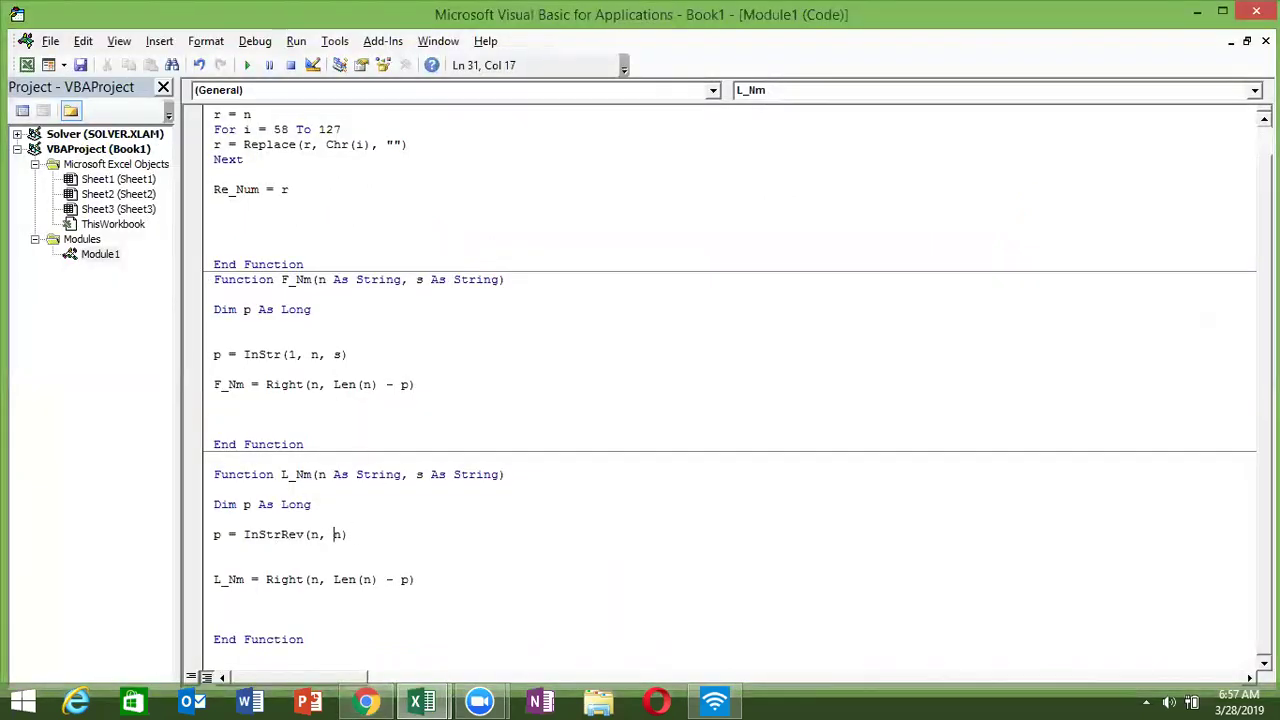
pyautogui.press('Delete')
pyautogui.write('s')
pyautogui.click(314, 561)
pyautogui.hotkey('alt', 'Tab')
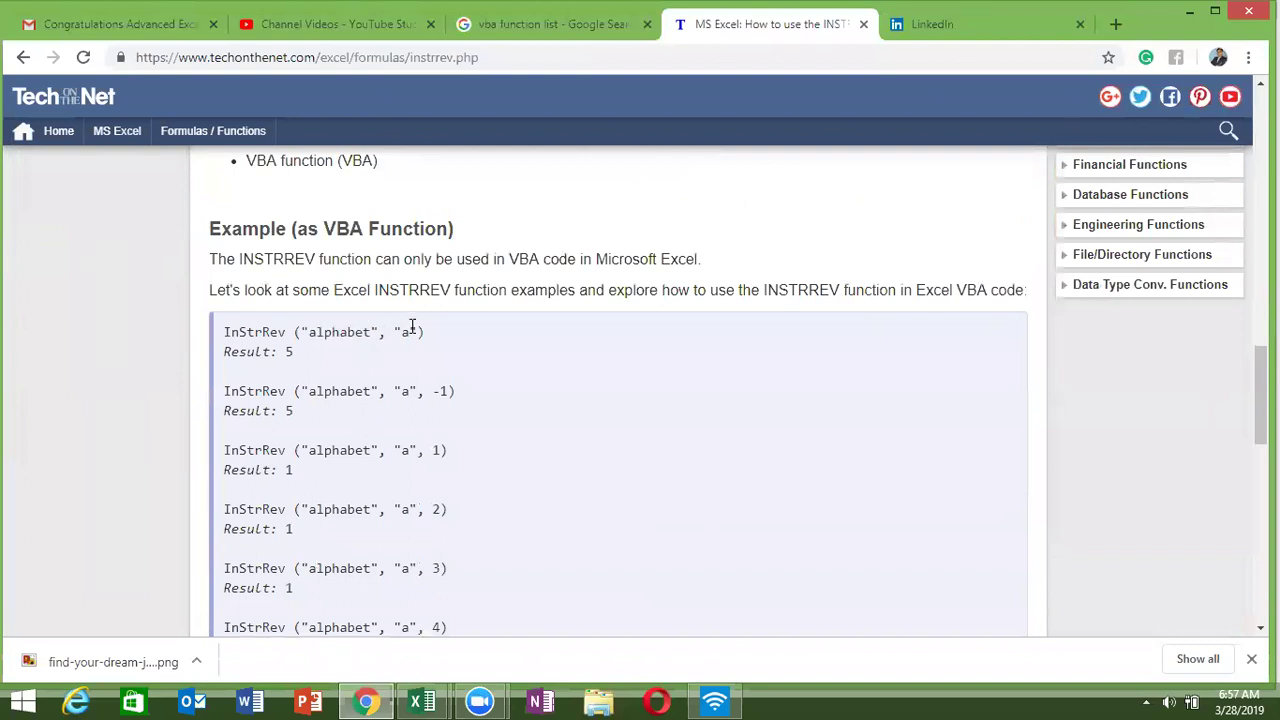
# Step: Re-enter B6's =L_Nm(A6," ") so it returns only the last word of A6
pyautogui.hotkey('alt', 'Tab')
pyautogui.hotkey('alt', 'Tab')
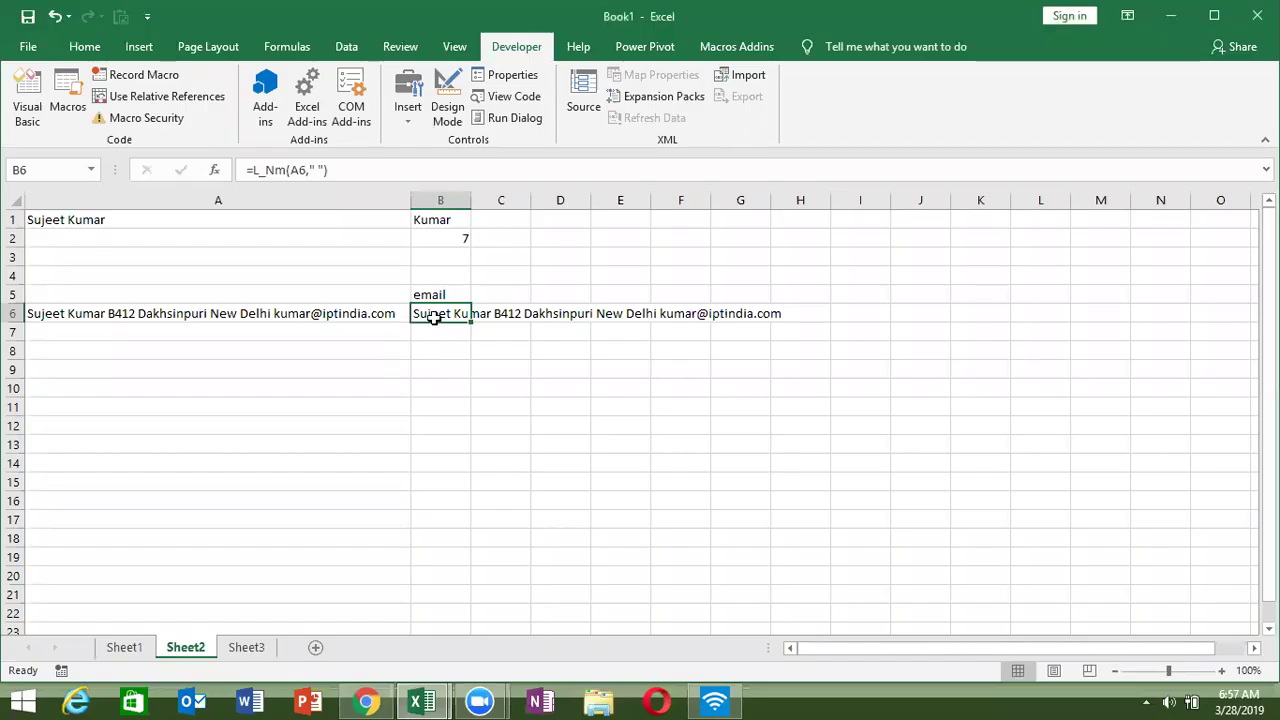
pyautogui.doubleClick(438, 313)
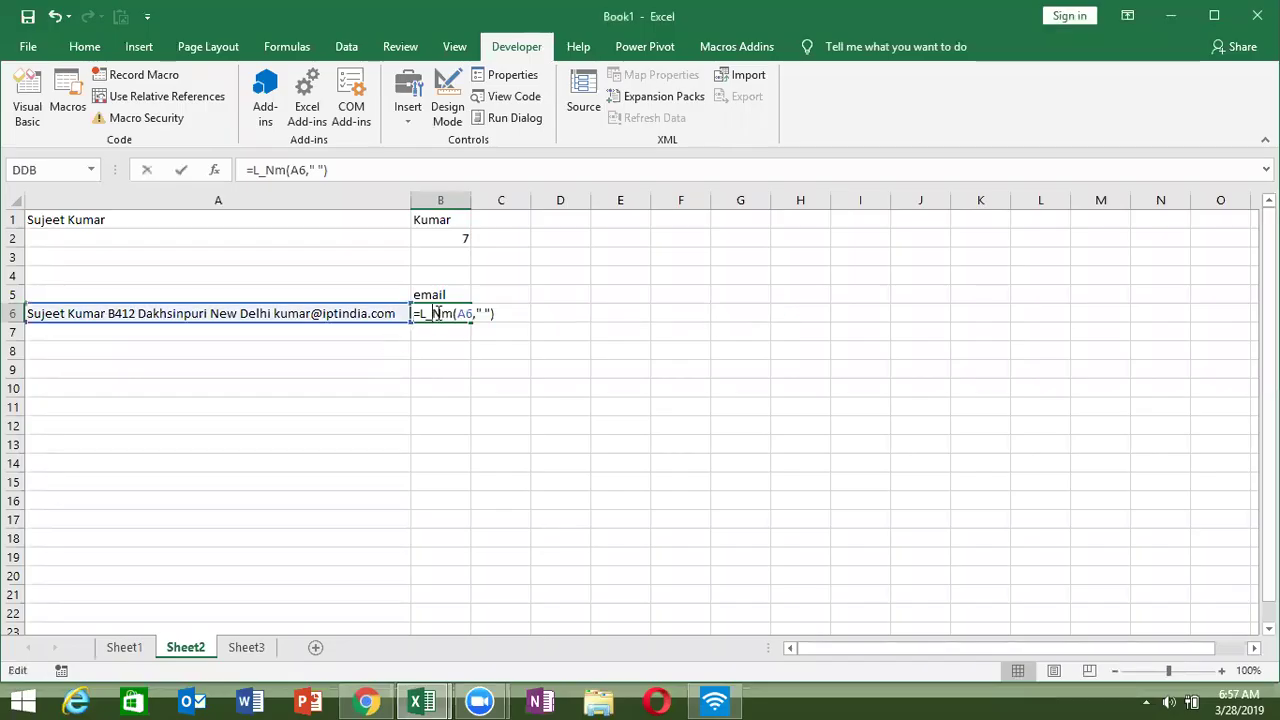
pyautogui.press('Return')
pyautogui.press('Return')
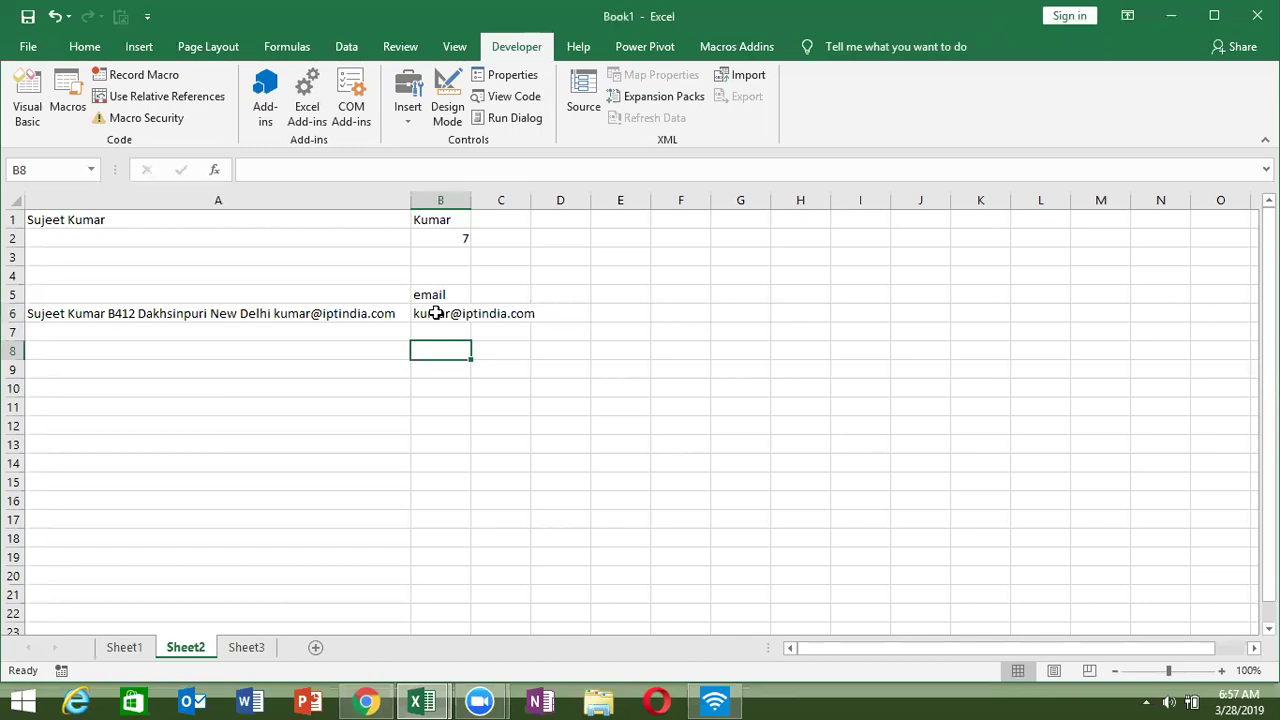
pyautogui.click(435, 313)
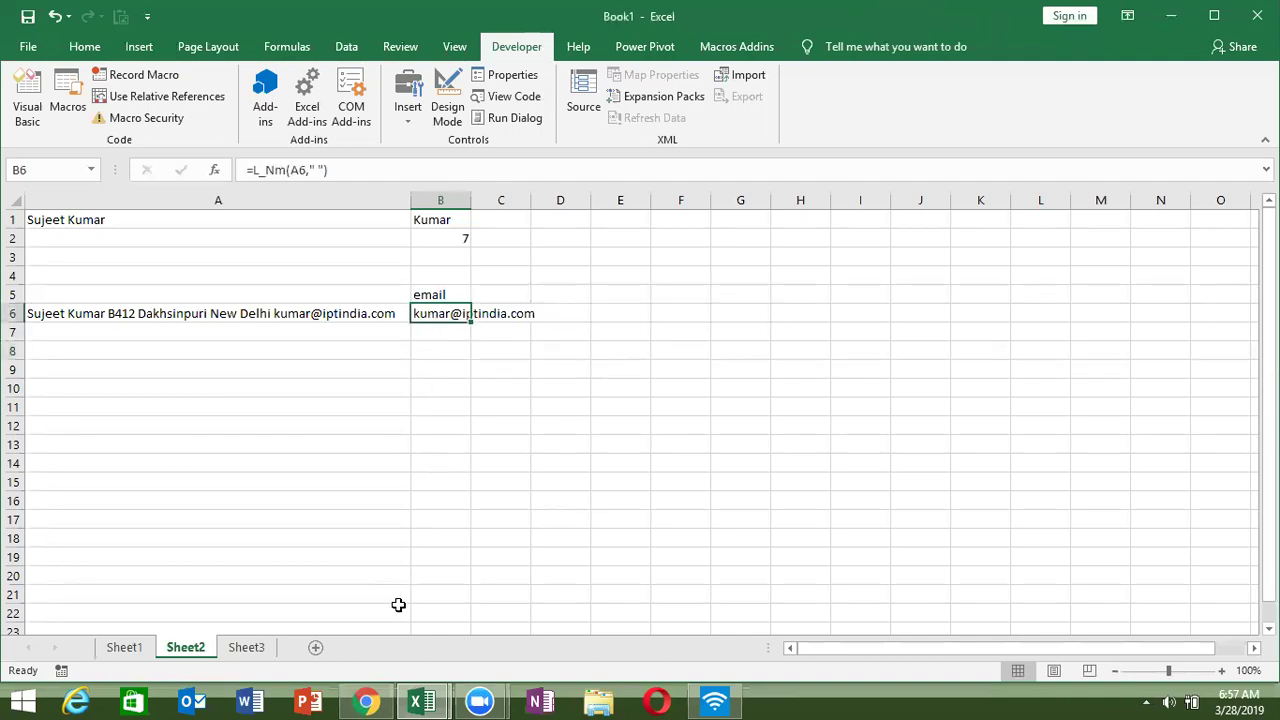
# Step: Scroll the INSTRREV examples, then go back to the VBA functions list
pyautogui.click(383, 699)
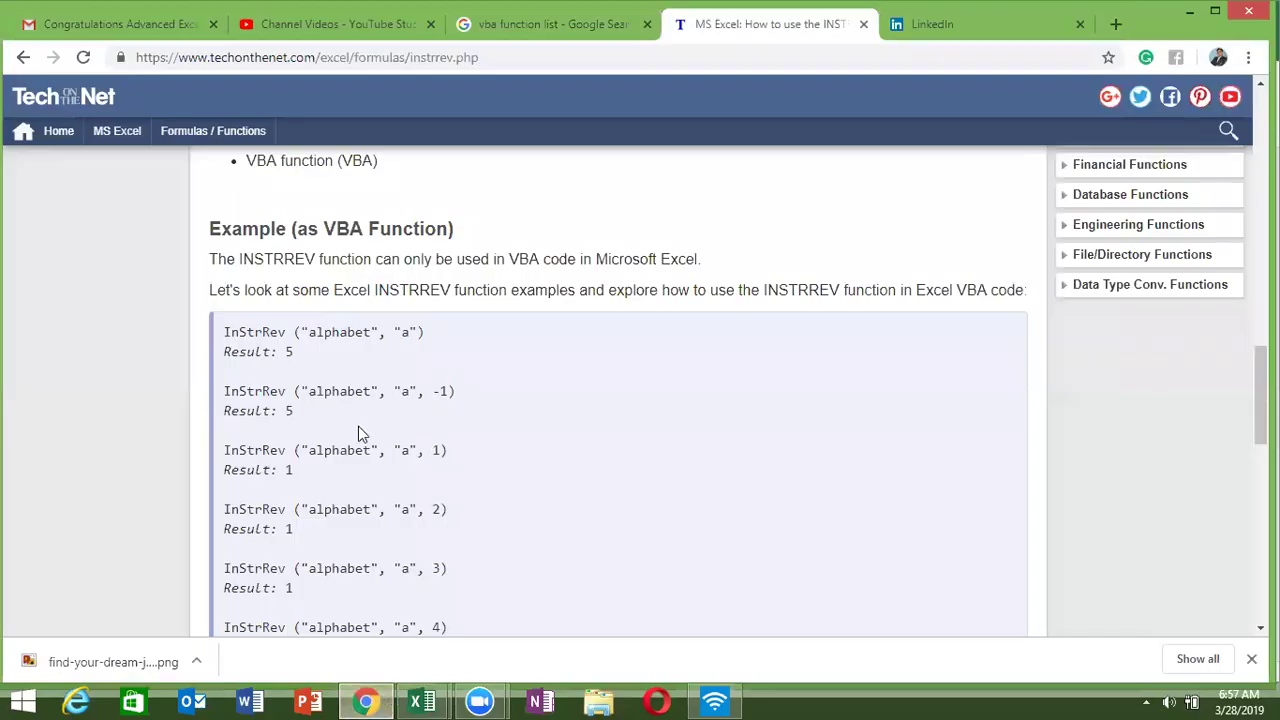
pyautogui.scroll(-1, 358, 426)
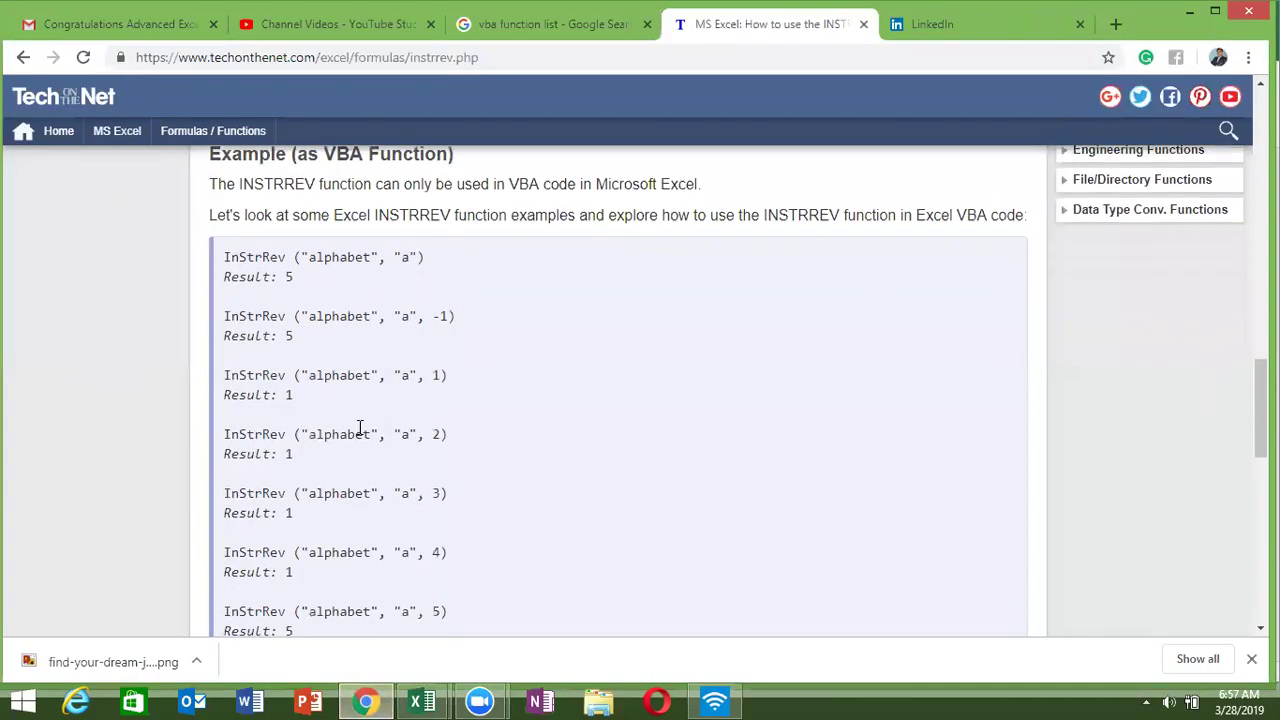
pyautogui.click(24, 58)
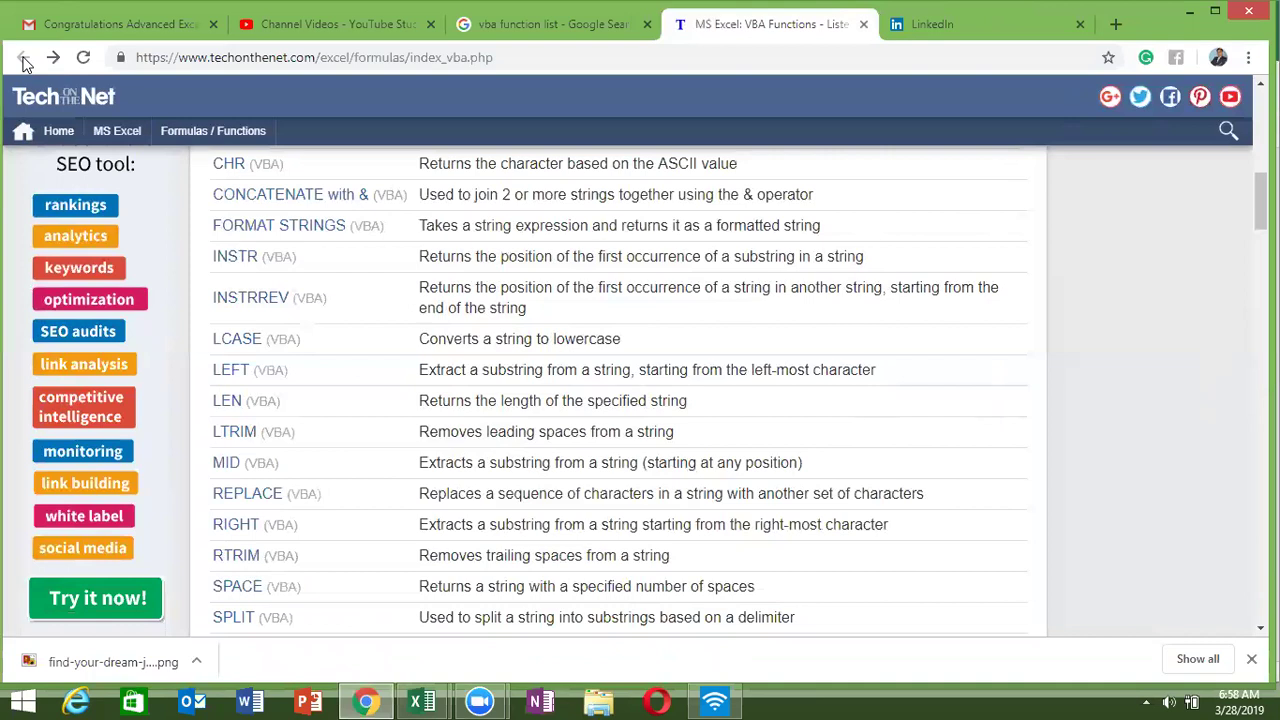
# Step: Open the INSTRREV link in a new tab and switch to it
pyautogui.rightClick(237, 311)
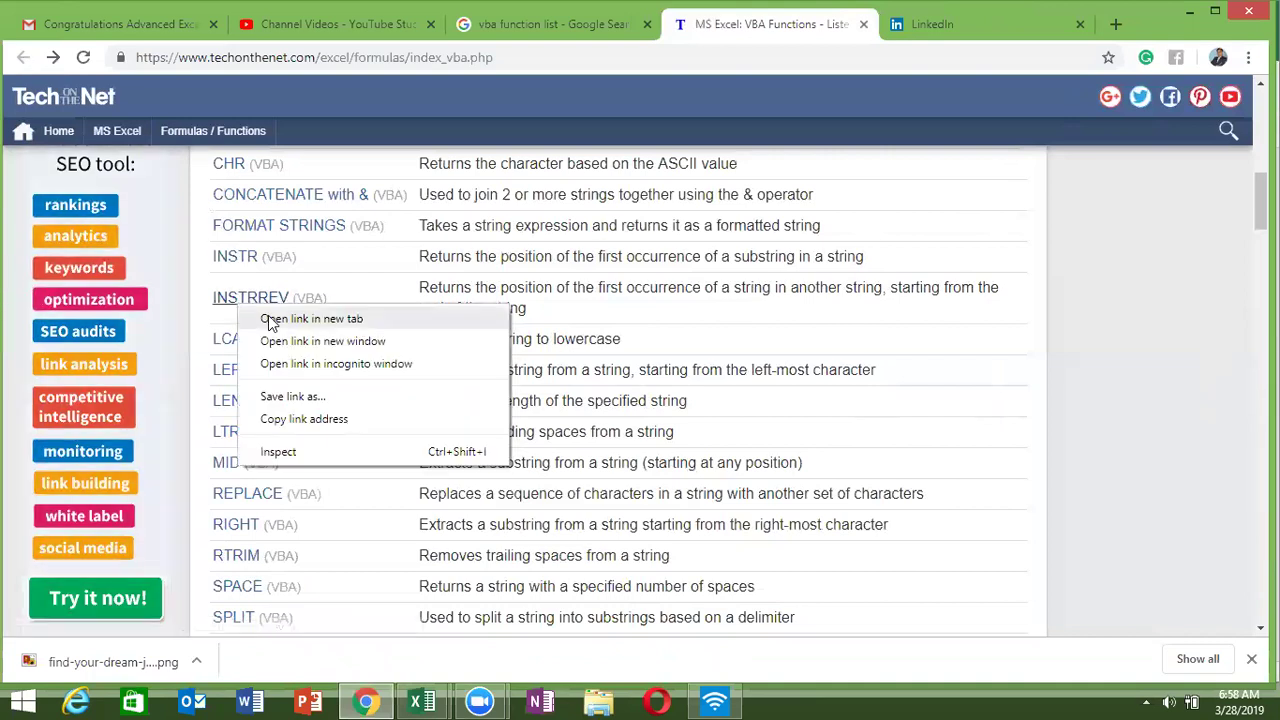
pyautogui.click(268, 320)
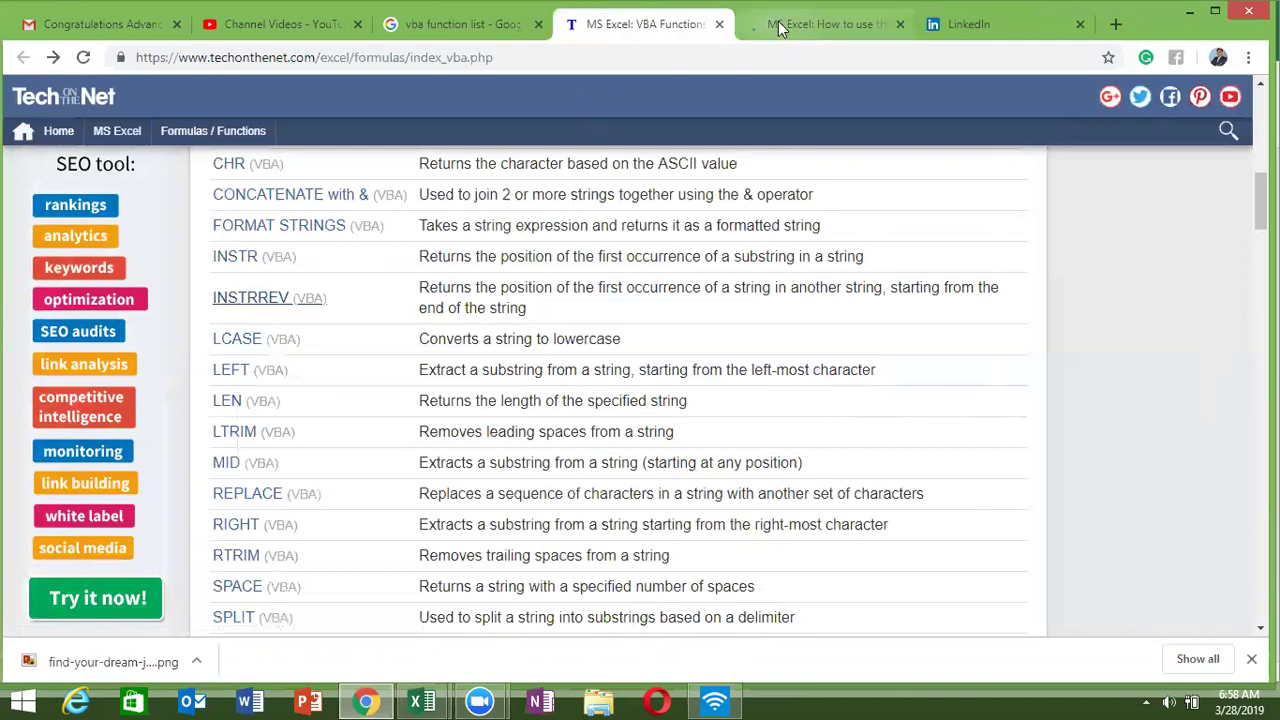
pyautogui.click(778, 21)
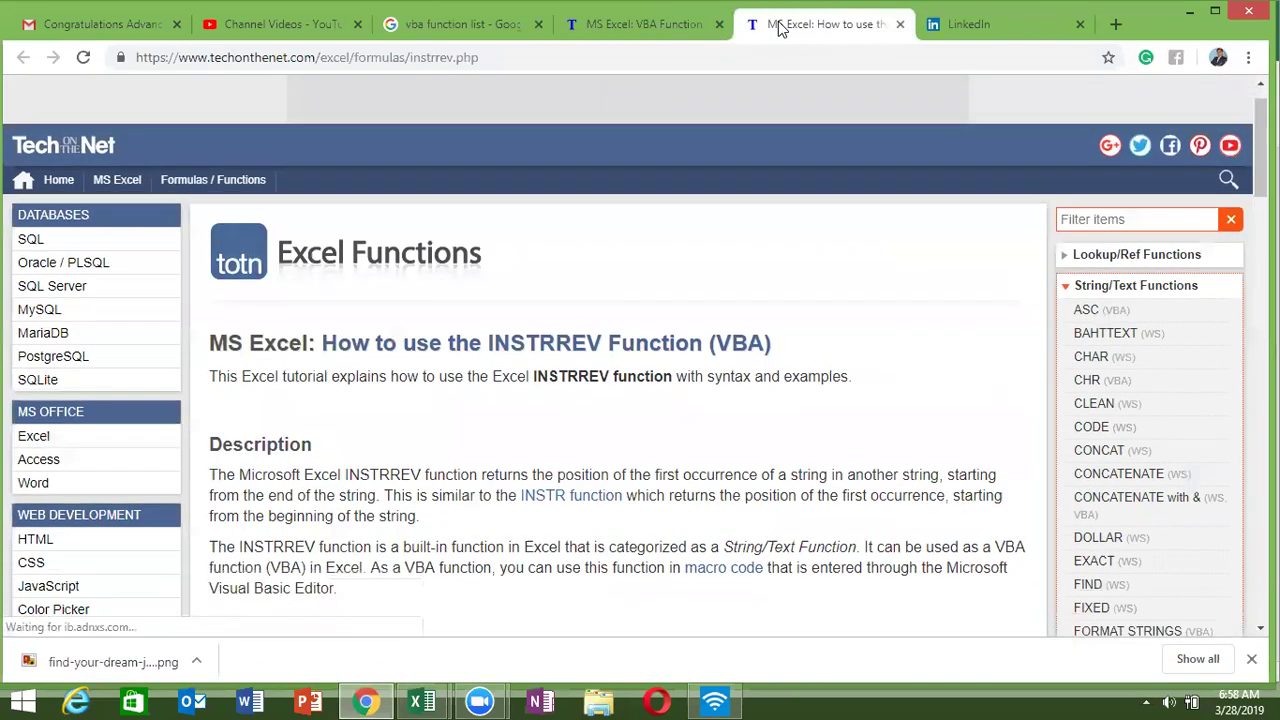
# Step: Walk through the InStrRev syntax arguments: string, substring, start and compare
pyautogui.scroll(-3, 778, 28)
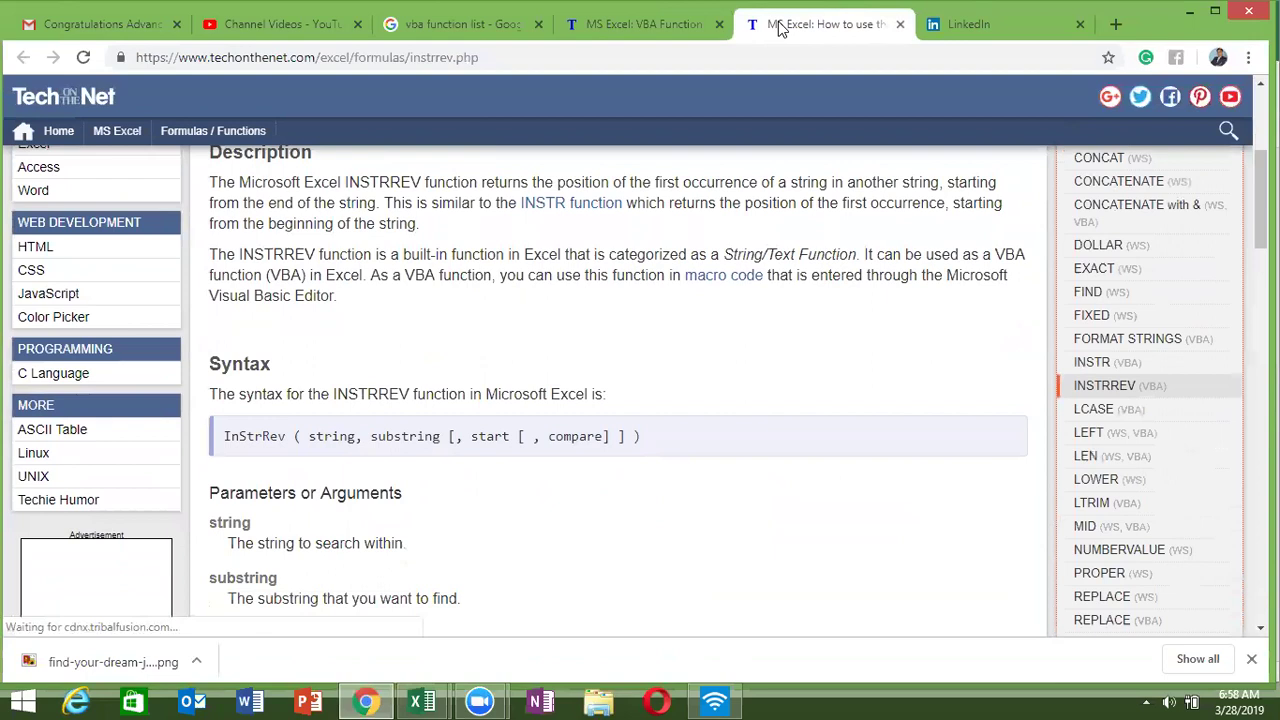
pyautogui.scroll(-2, 778, 28)
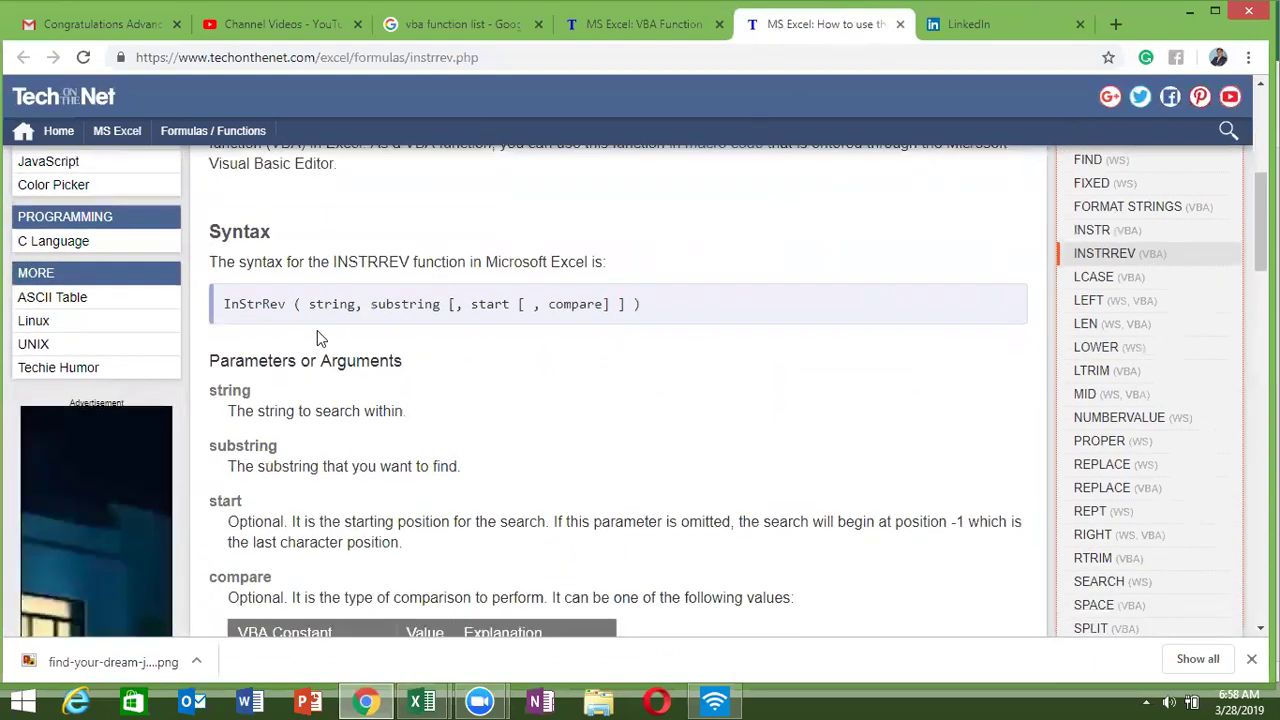
pyautogui.doubleClick(277, 305)
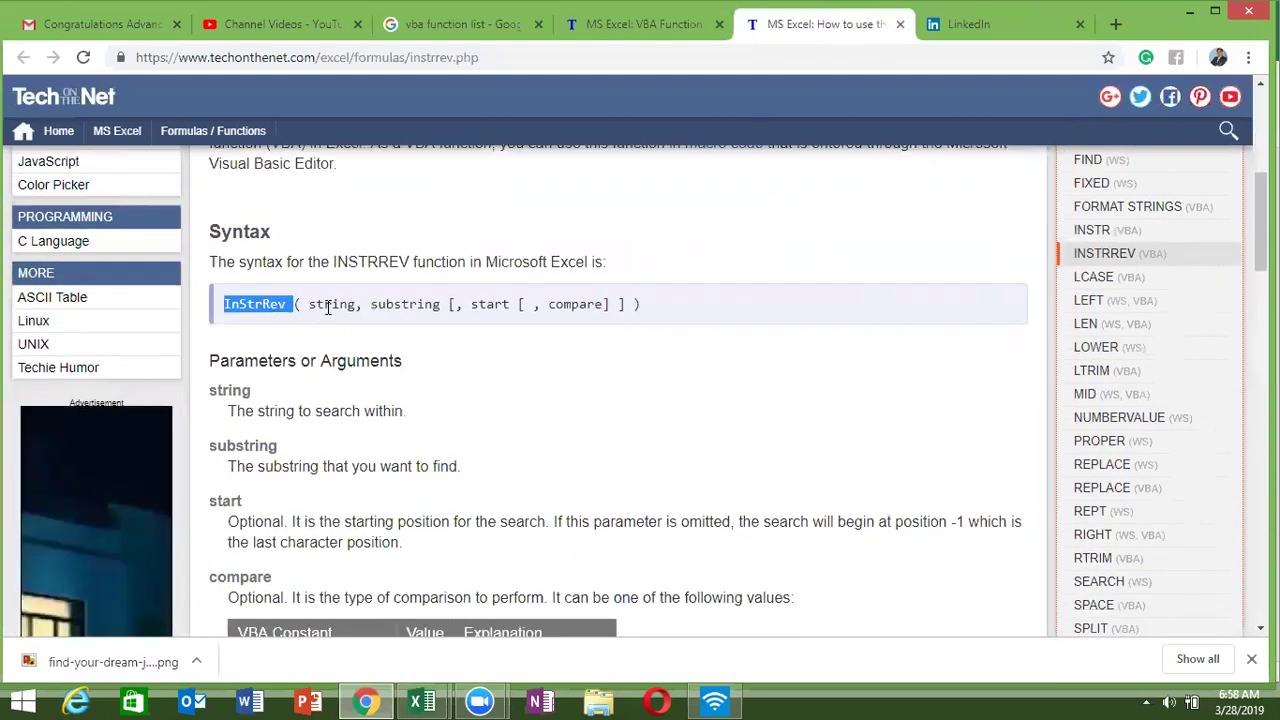
pyautogui.doubleClick(330, 305)
pyautogui.click(399, 308)
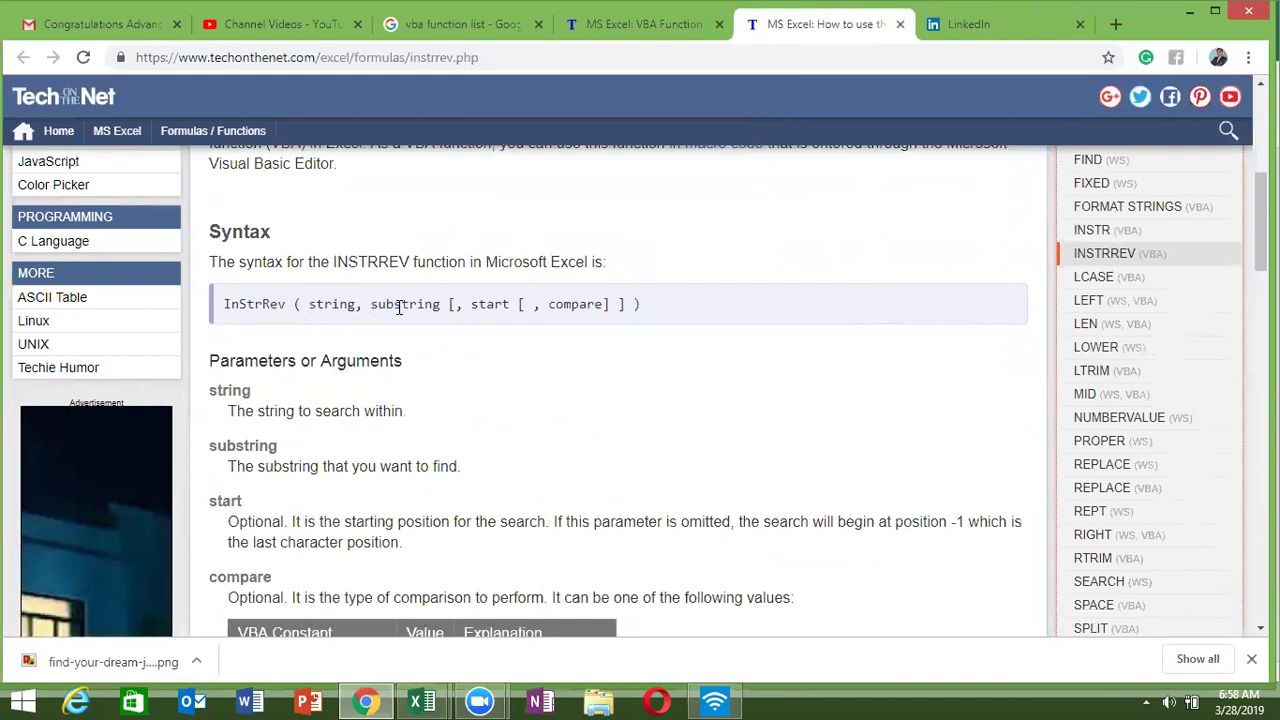
pyautogui.doubleClick(399, 308)
pyautogui.doubleClick(480, 307)
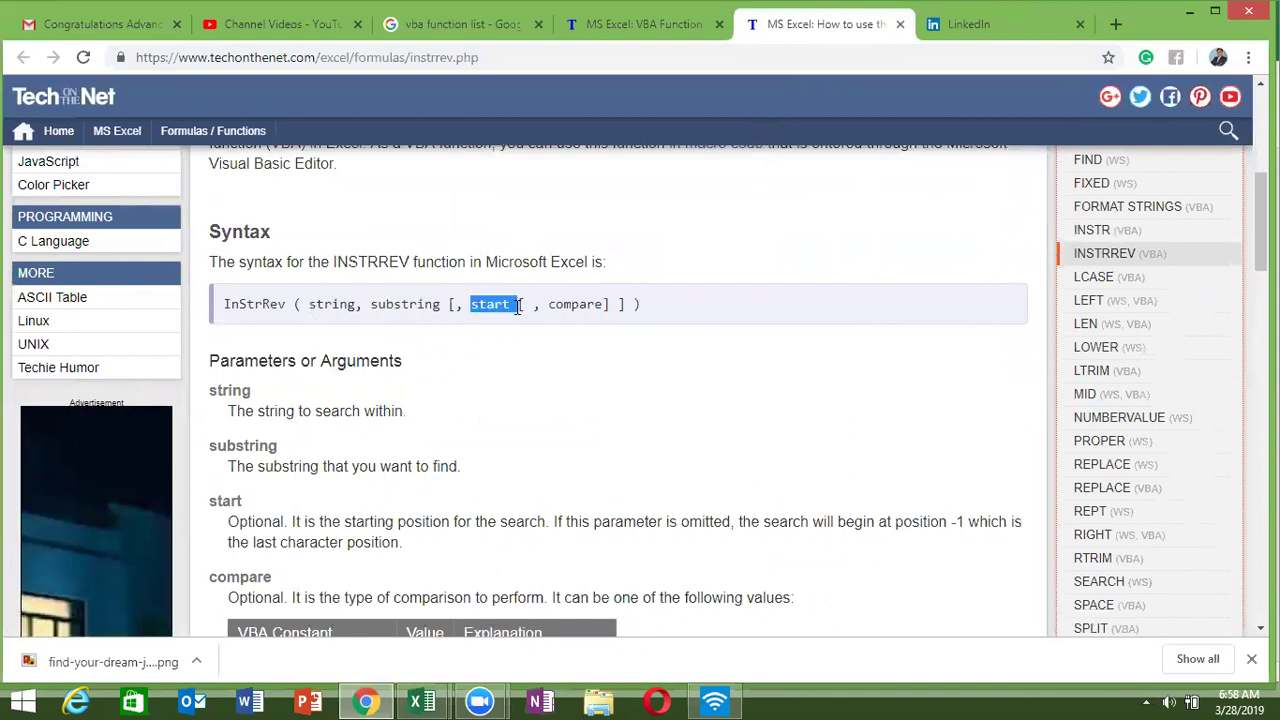
pyautogui.doubleClick(550, 307)
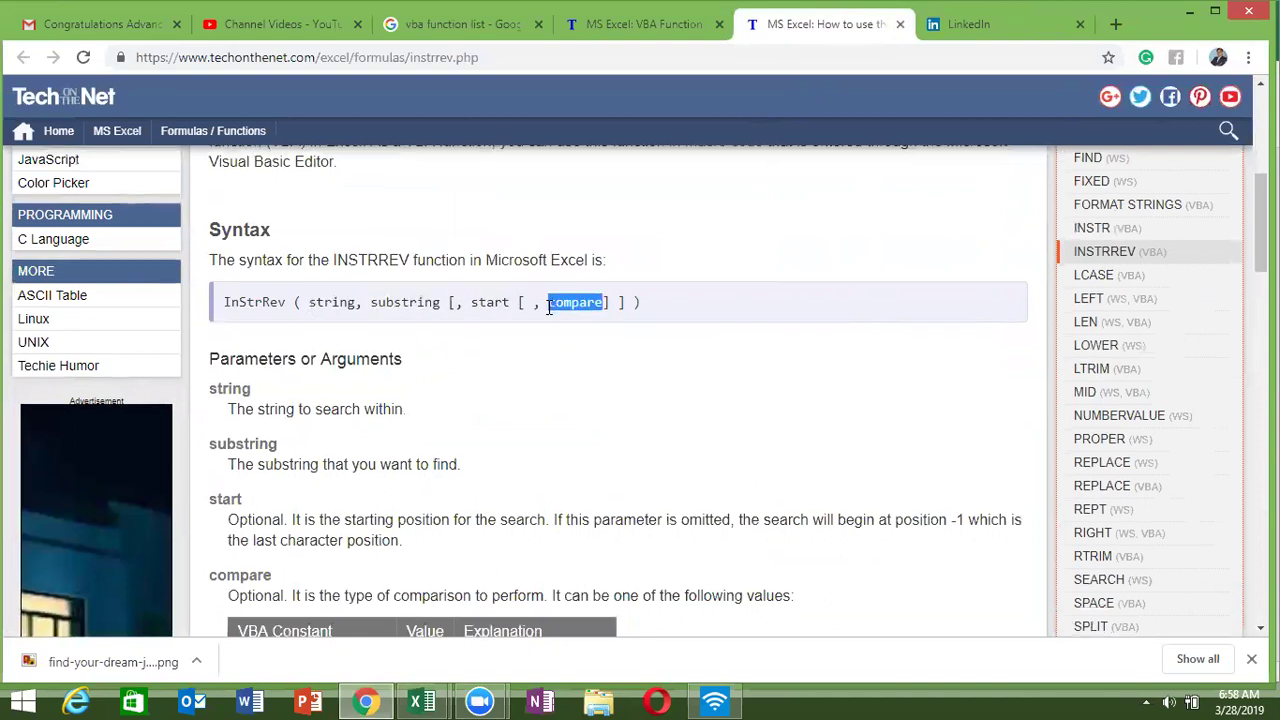
pyautogui.scroll(-2, 550, 312)
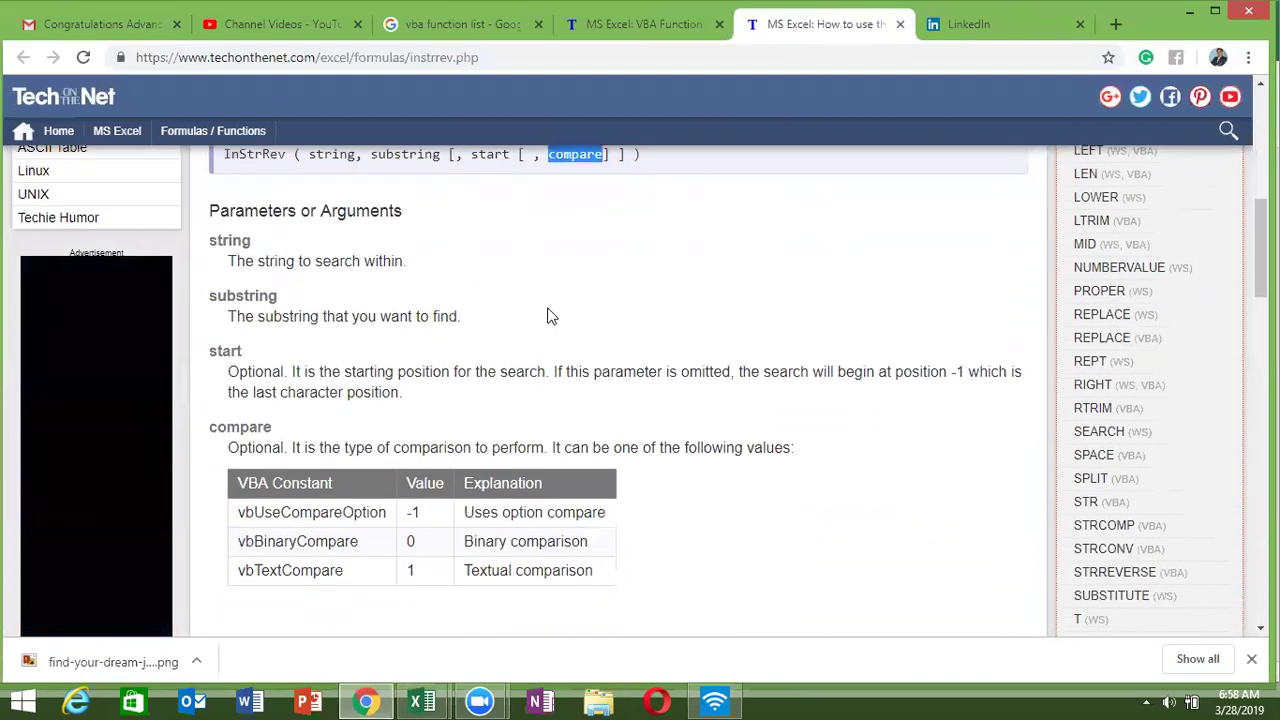
pyautogui.scroll(-2, 549, 316)
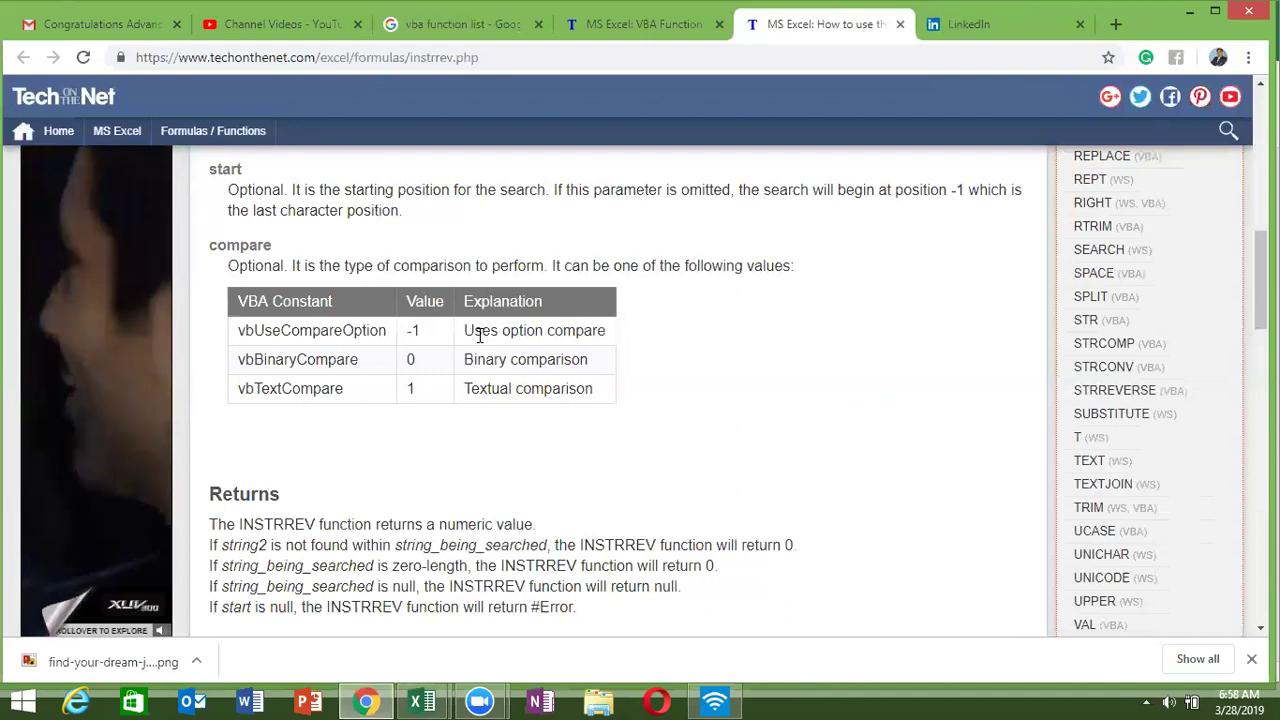
pyautogui.moveTo(472, 333); pyautogui.dragTo(594, 340)
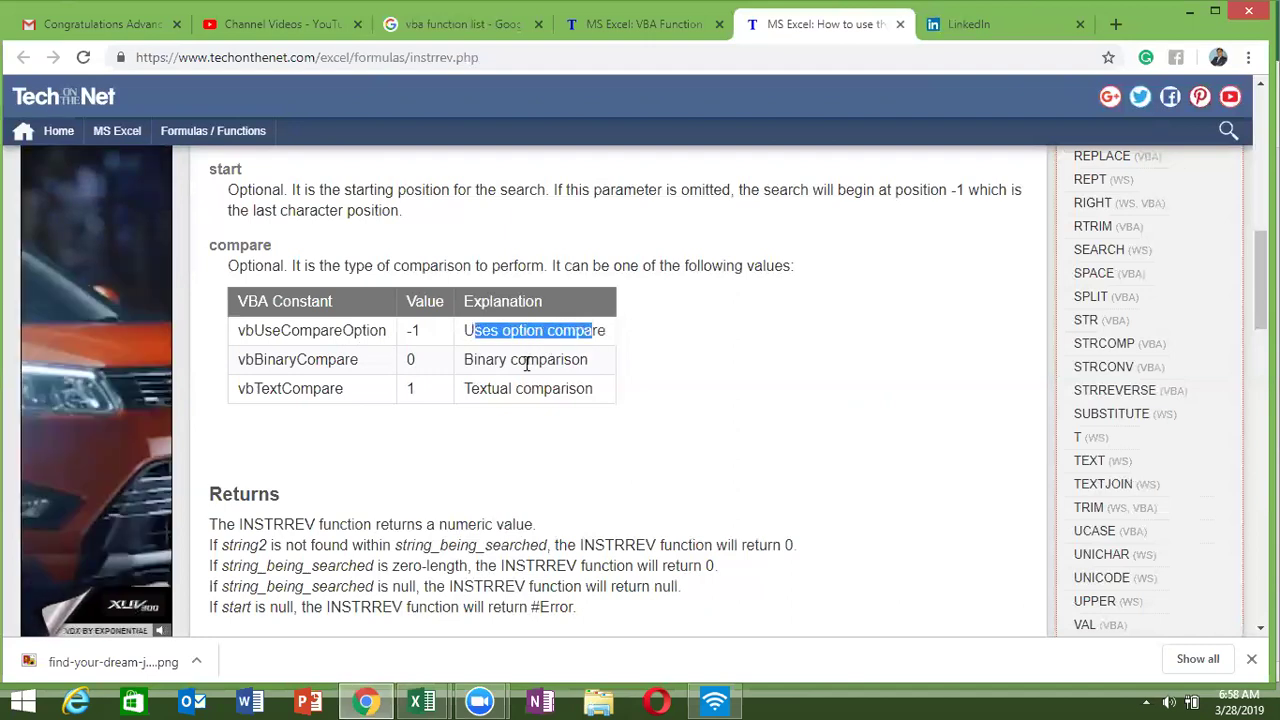
pyautogui.moveTo(486, 361); pyautogui.dragTo(572, 362)
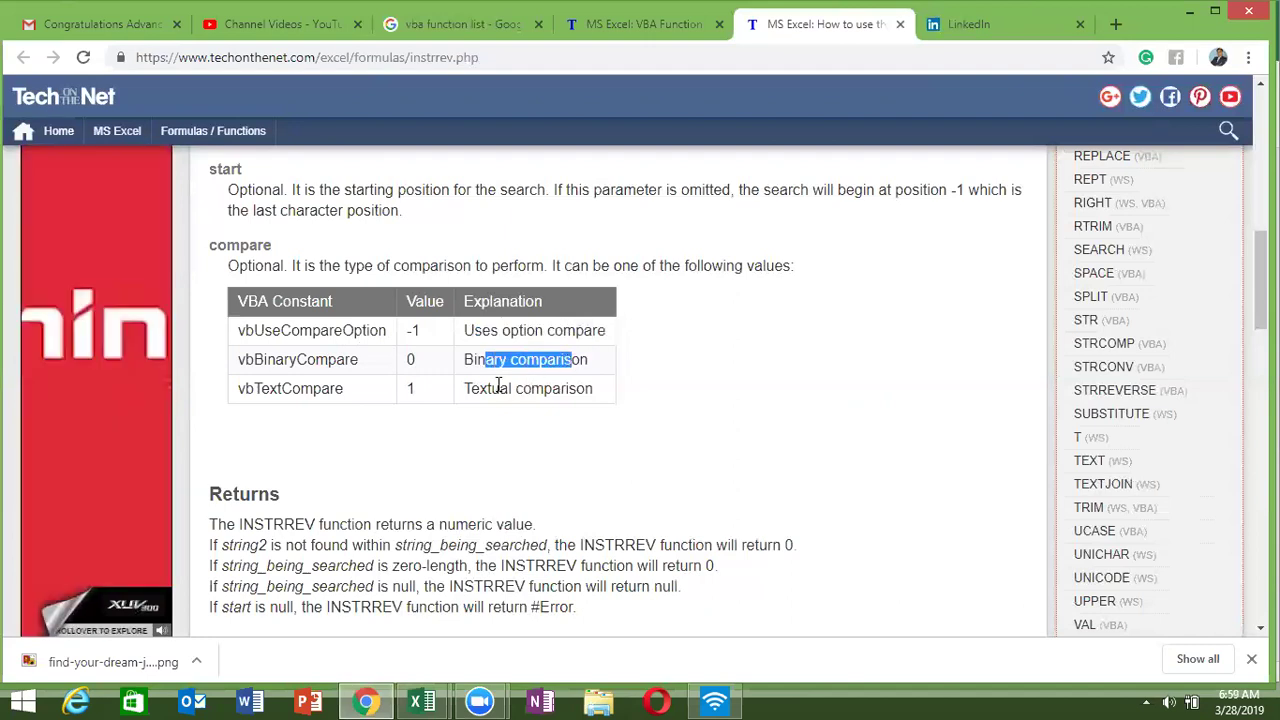
pyautogui.moveTo(469, 391); pyautogui.dragTo(594, 404)
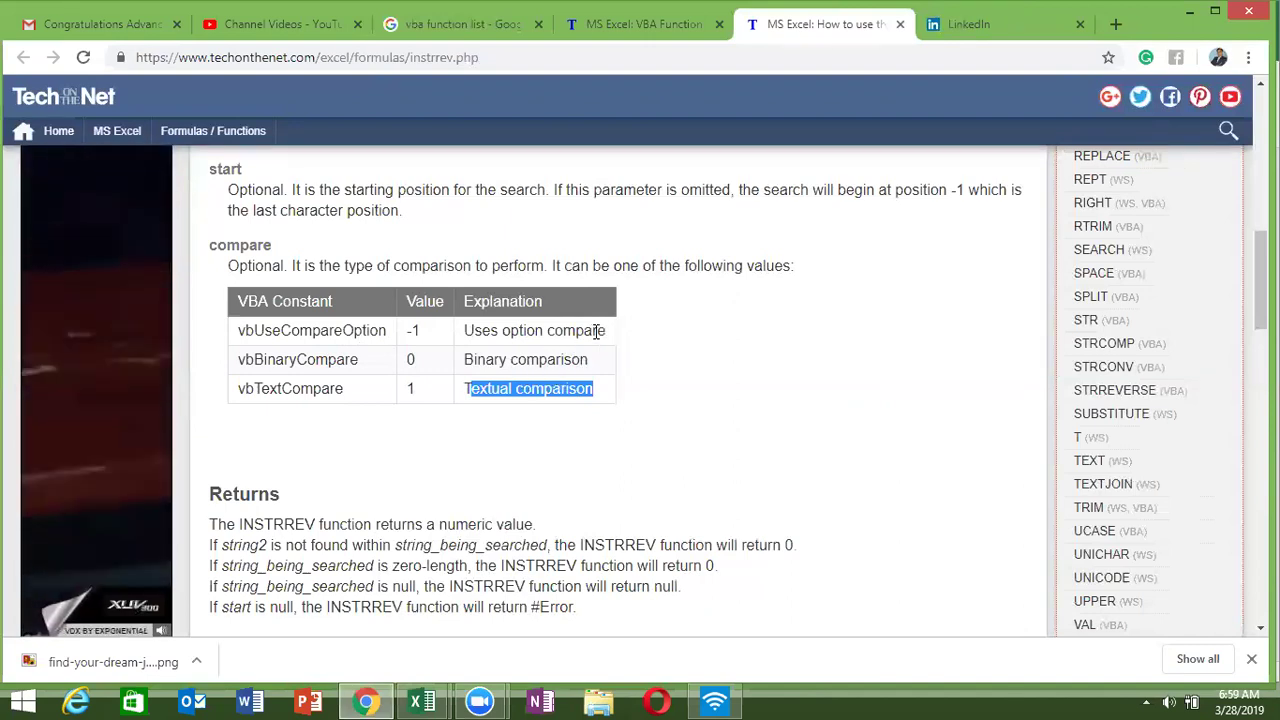
pyautogui.moveTo(592, 360); pyautogui.dragTo(466, 366)
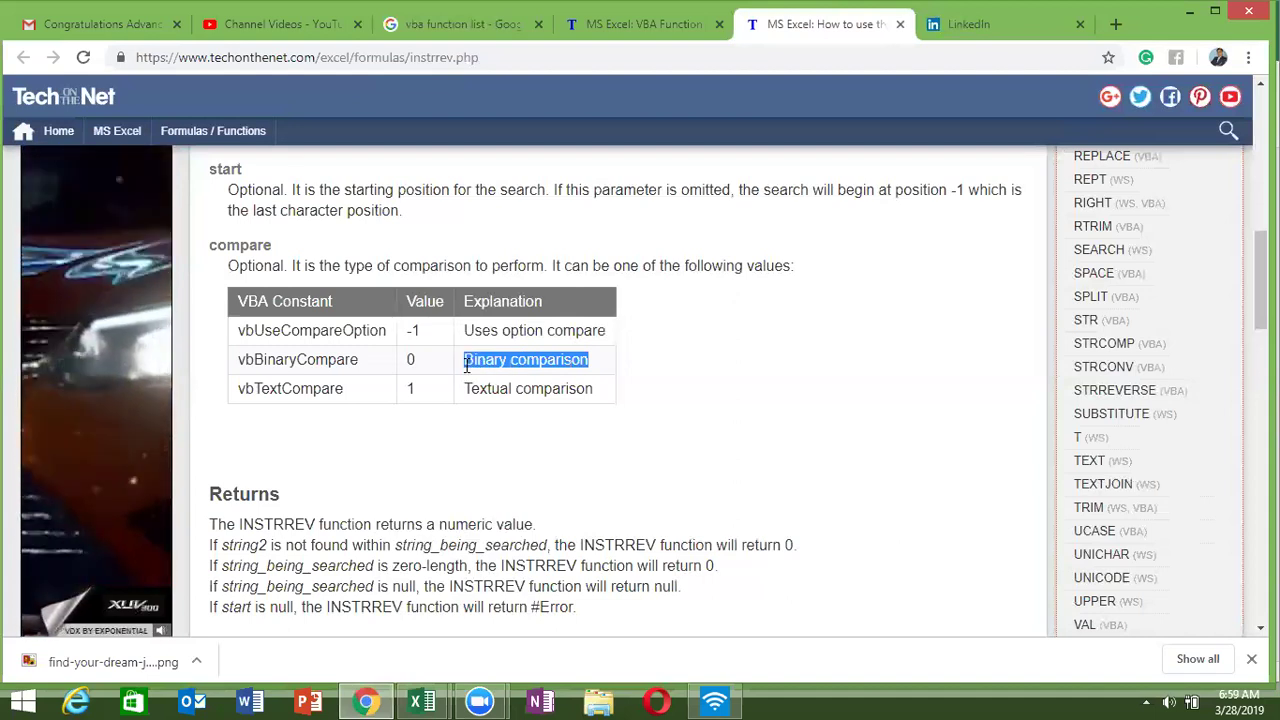
pyautogui.click(416, 358)
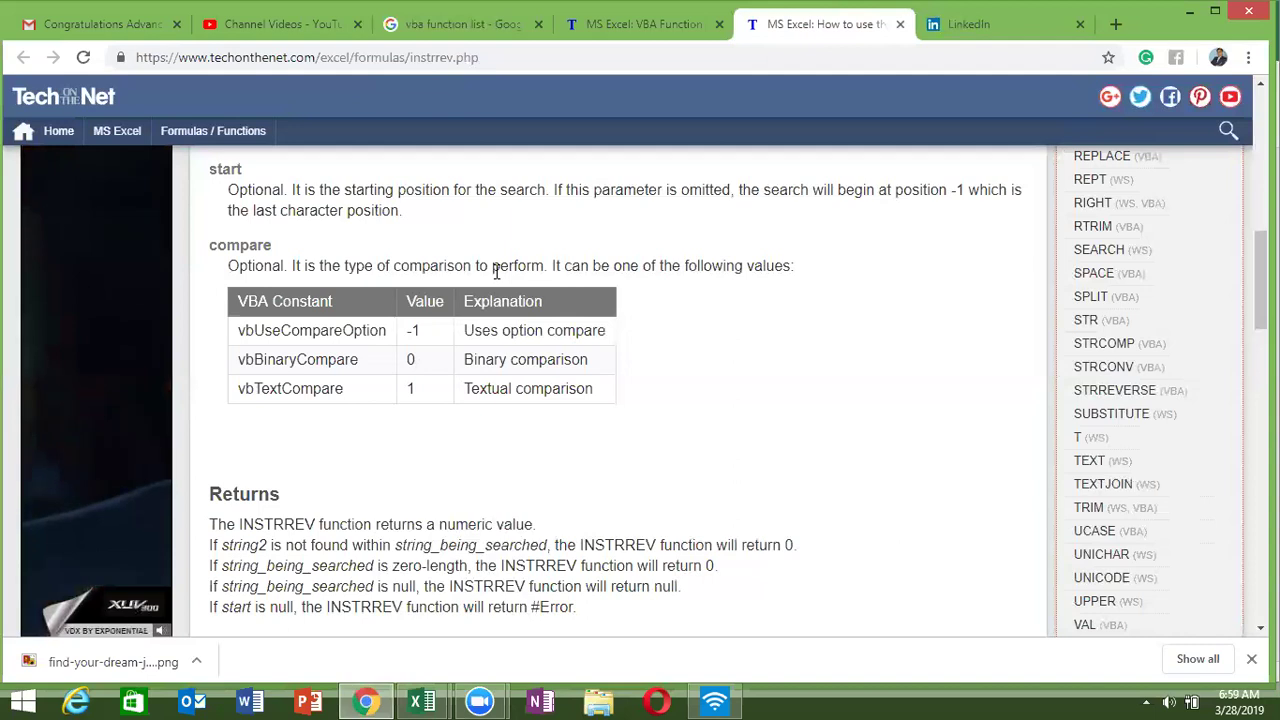
pyautogui.doubleClick(491, 312)
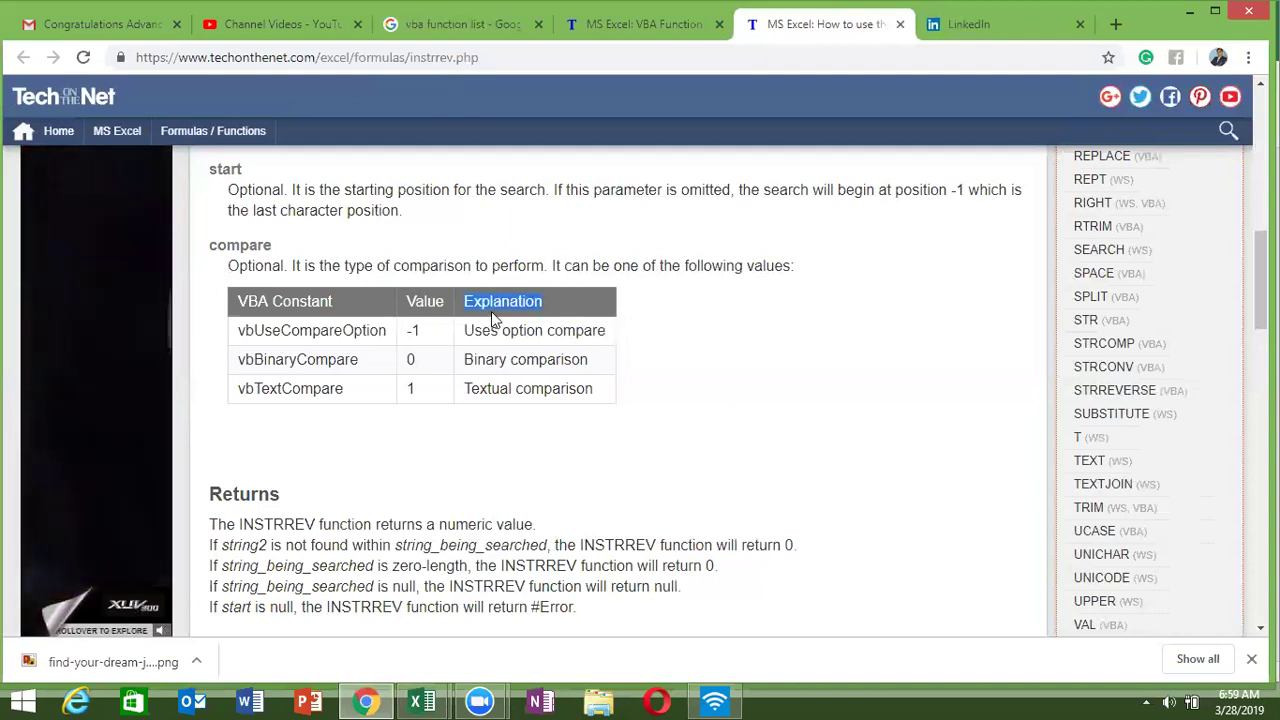
pyautogui.tripleClick(493, 331)
pyautogui.doubleClick(493, 331)
pyautogui.click(493, 331)
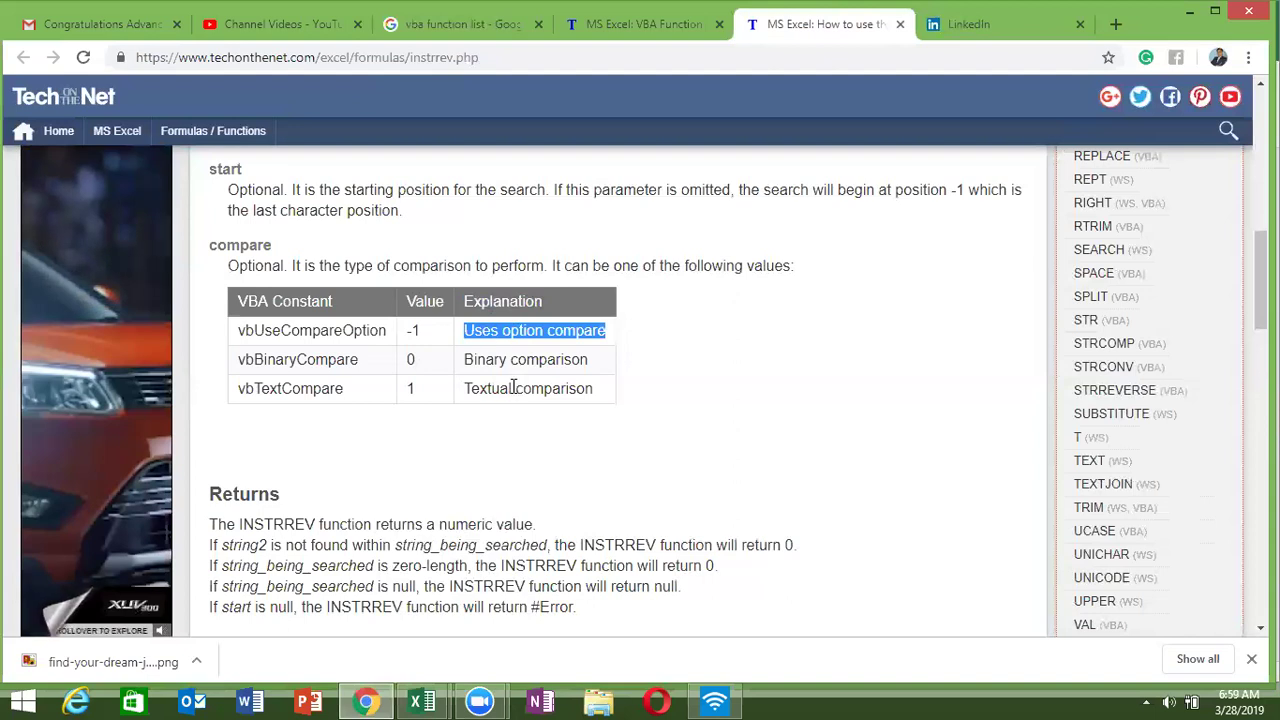
pyautogui.click(513, 388)
pyautogui.doubleClick(522, 328)
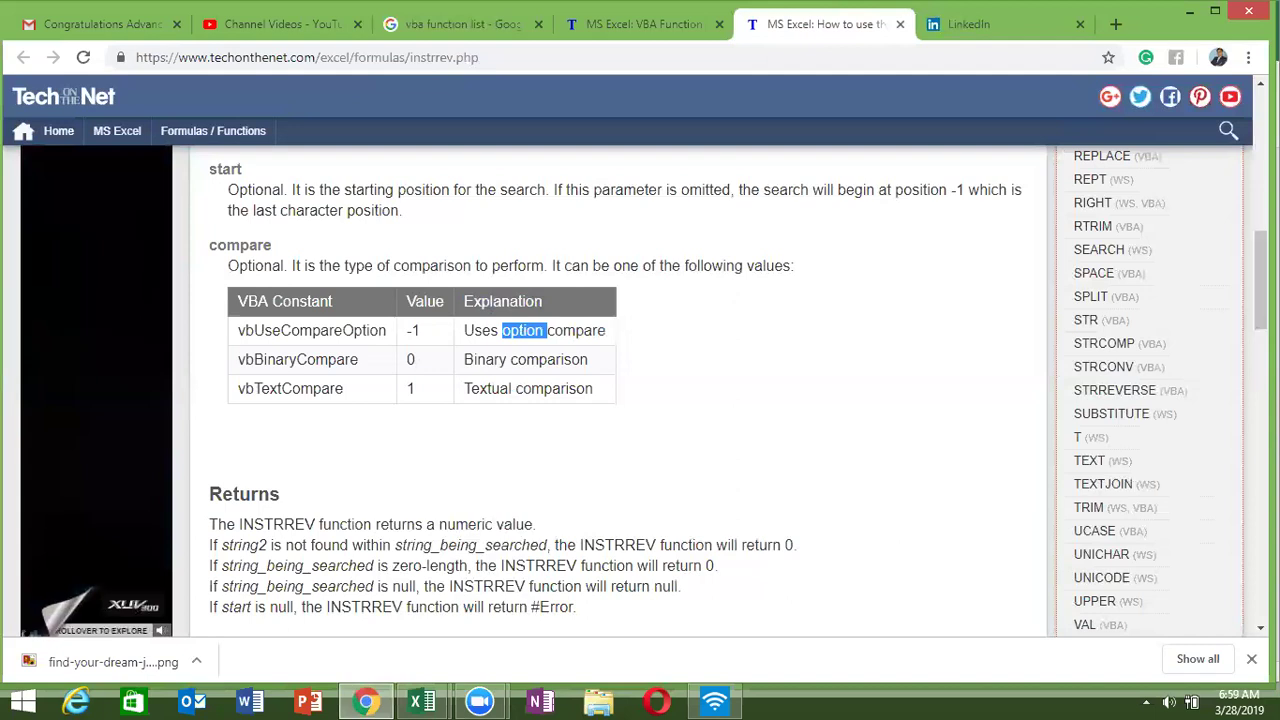
pyautogui.scroll(2, 620, 390)
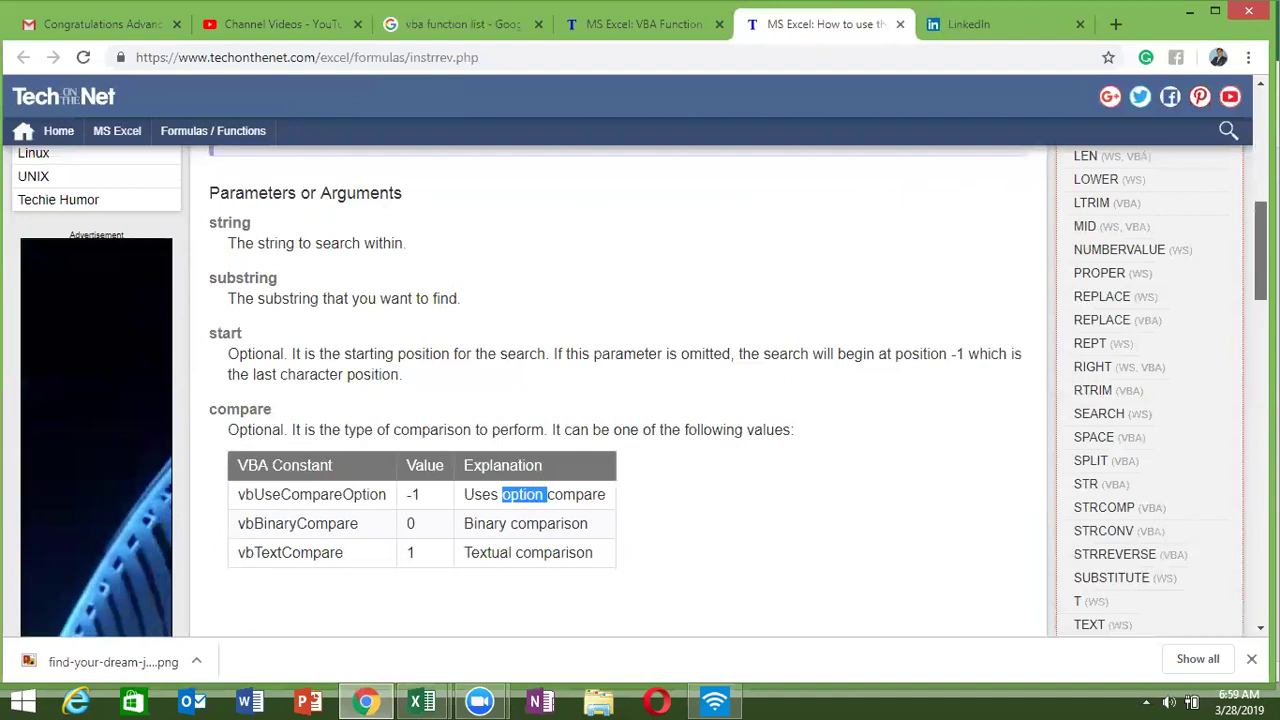
pyautogui.scroll(1, 640, 390)
pyautogui.scroll(1, 640, 390)
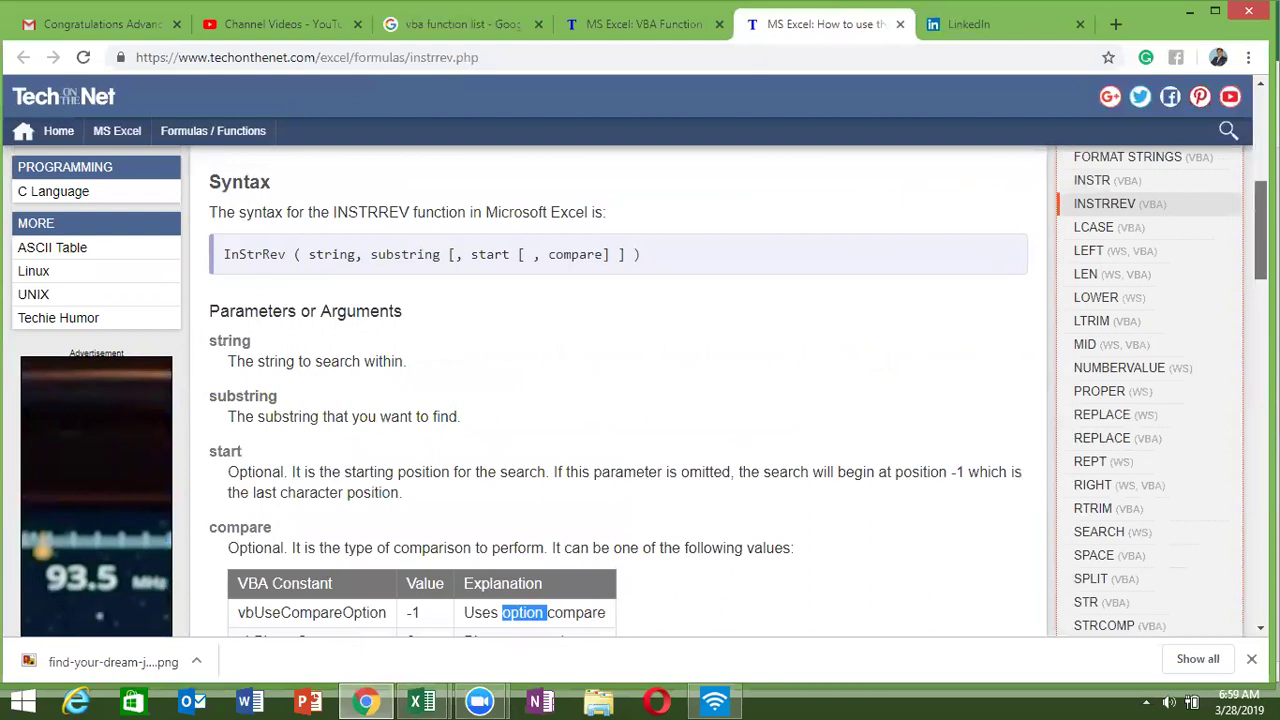
pyautogui.scroll(-2, 640, 390)
pyautogui.scroll(2, 640, 390)
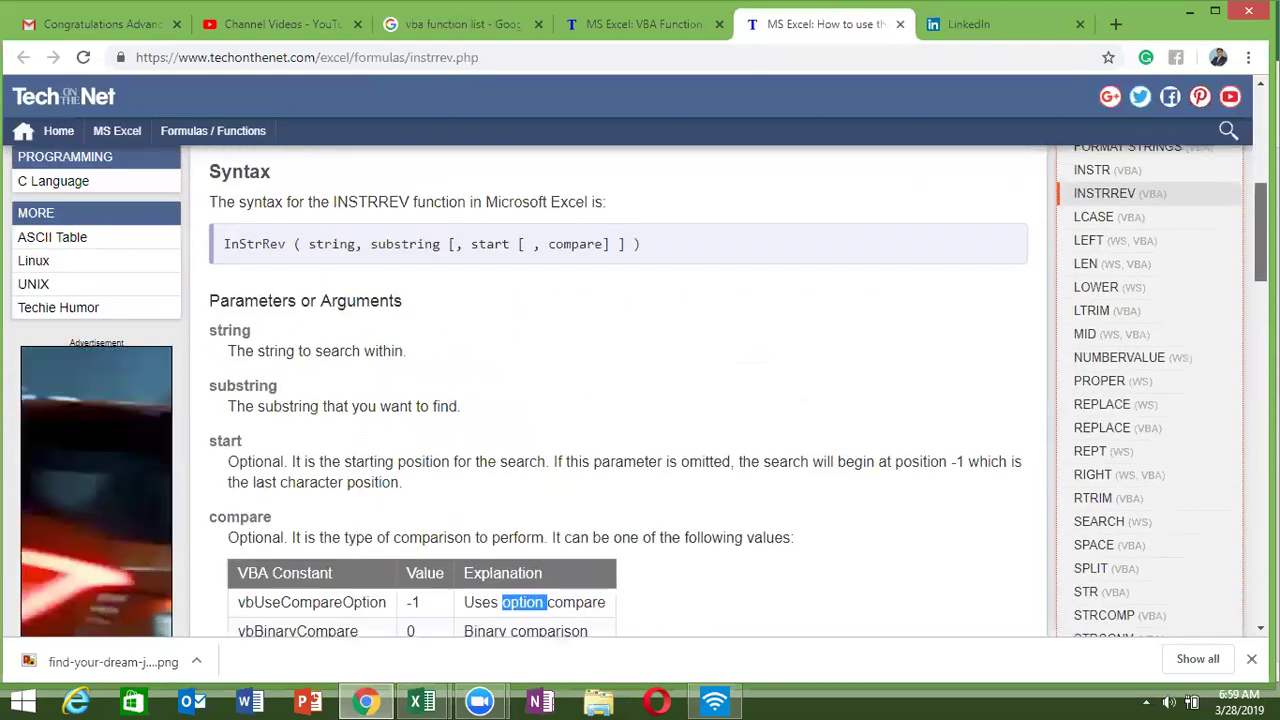
pyautogui.scroll(1, 640, 390)
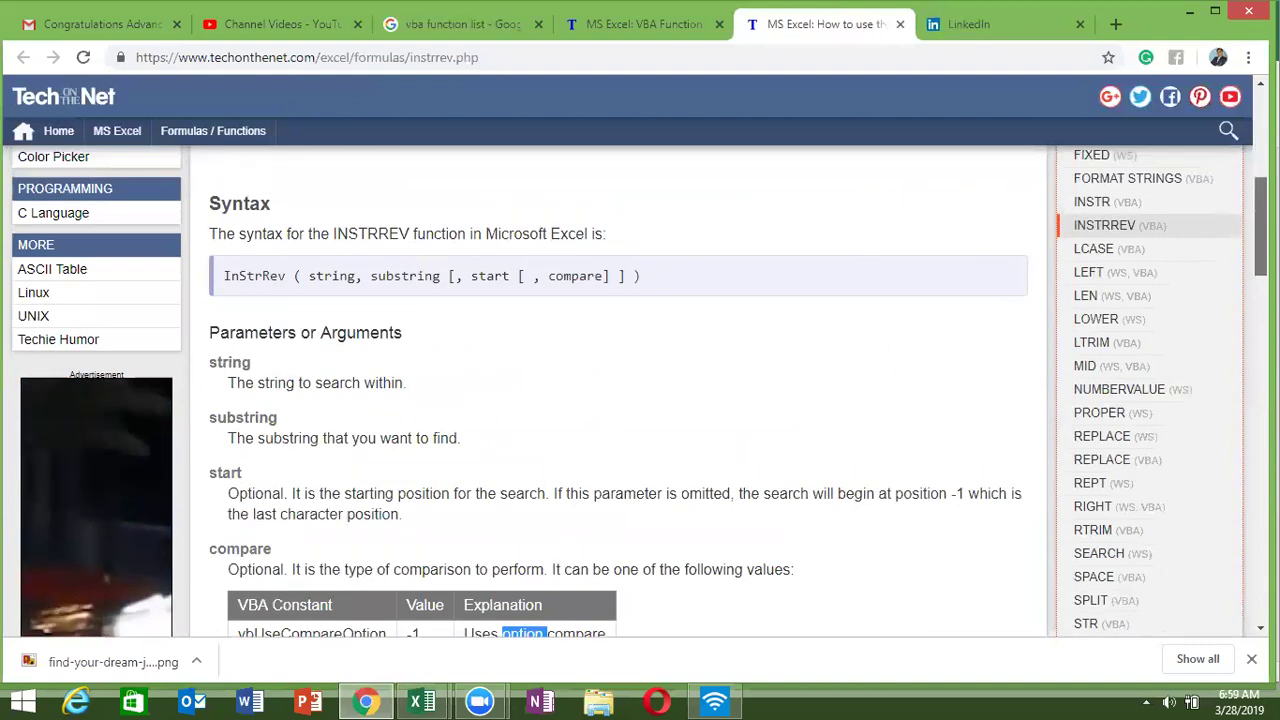
pyautogui.scroll(-3, 640, 390)
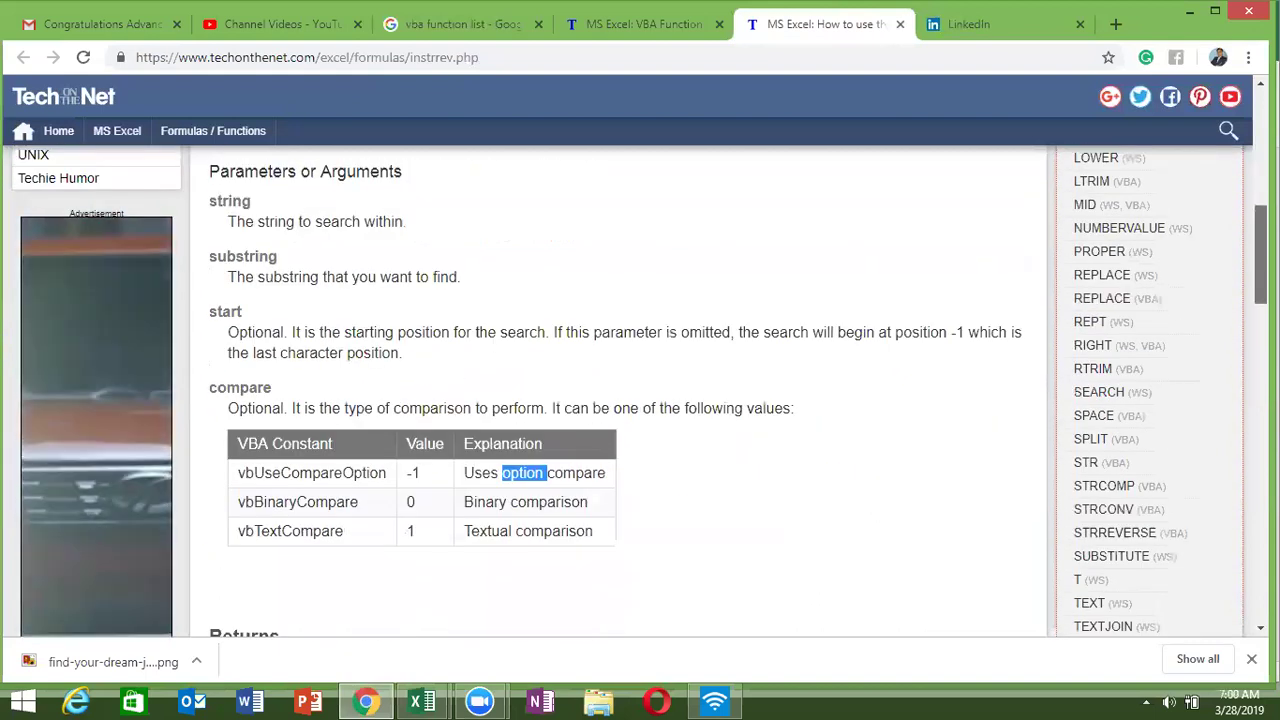
pyautogui.scroll(-1, 640, 390)
pyautogui.scroll(-1, 640, 390)
pyautogui.scroll(1, 640, 390)
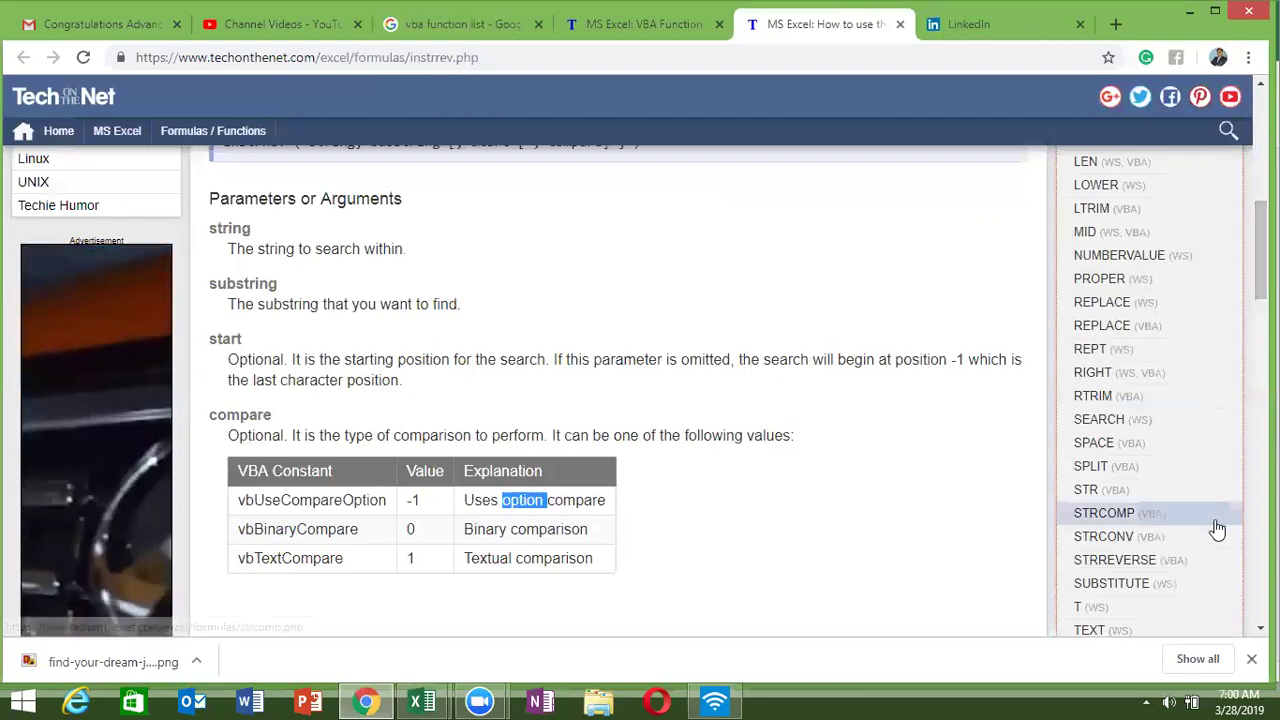
pyautogui.moveTo(421, 701)
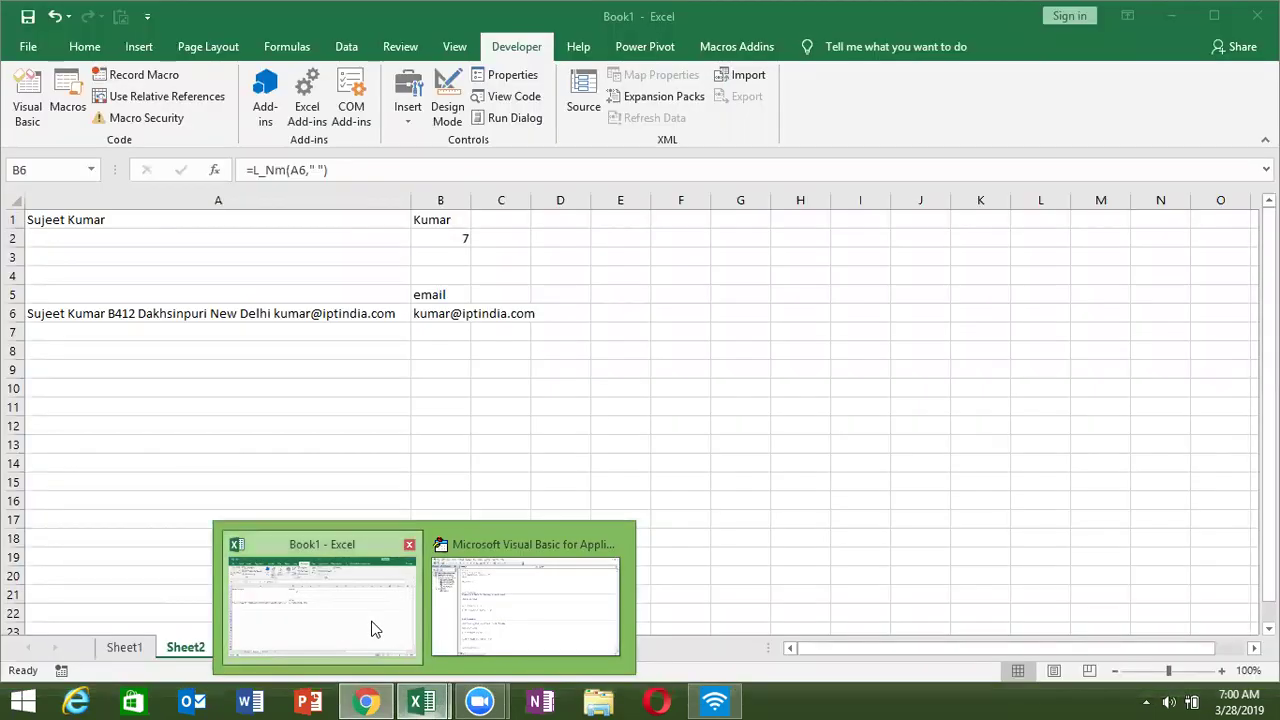
# Step: Enter the letter A in cell E10
pyautogui.click(371, 628)
pyautogui.click(596, 385)
pyautogui.write('A')
pyautogui.press('Escape')
pyautogui.press('Right')
# Step: Try a =CHAR(E10) formula in F10
pyautogui.write('=')
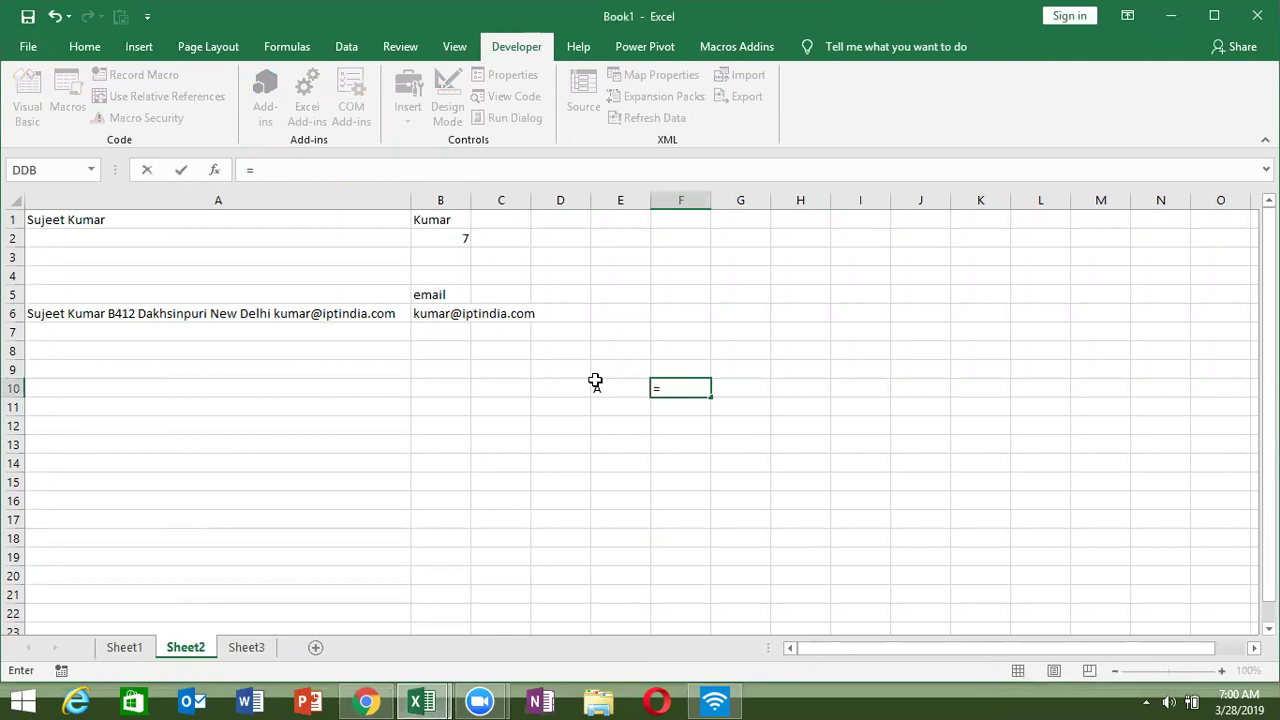
pyautogui.write('ch')
pyautogui.press('Tab')
pyautogui.click(595, 380)
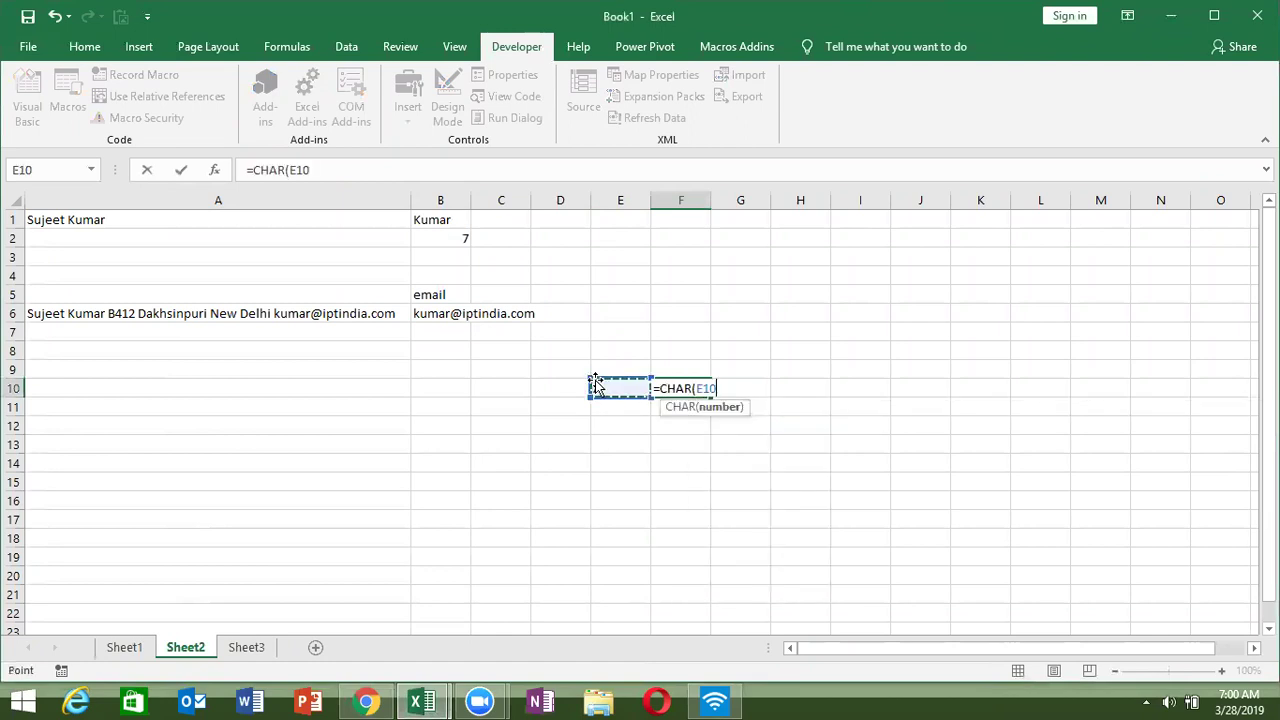
pyautogui.press('Return')
pyautogui.press('Up')
# Step: Replace F10 with =CODE(E10), which returns 65
pyautogui.press('Right')
pyautogui.write('=')
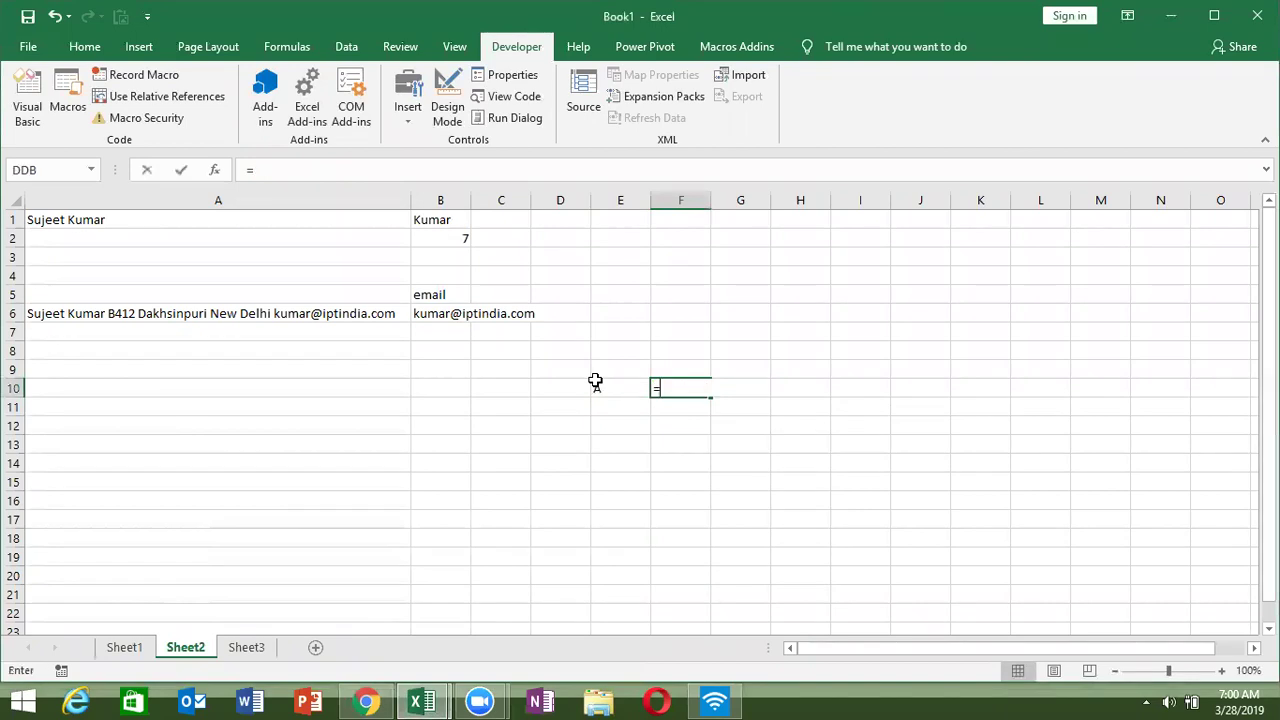
pyautogui.write('cod')
pyautogui.press('Tab')
pyautogui.click(595, 385)
pyautogui.press('Return')
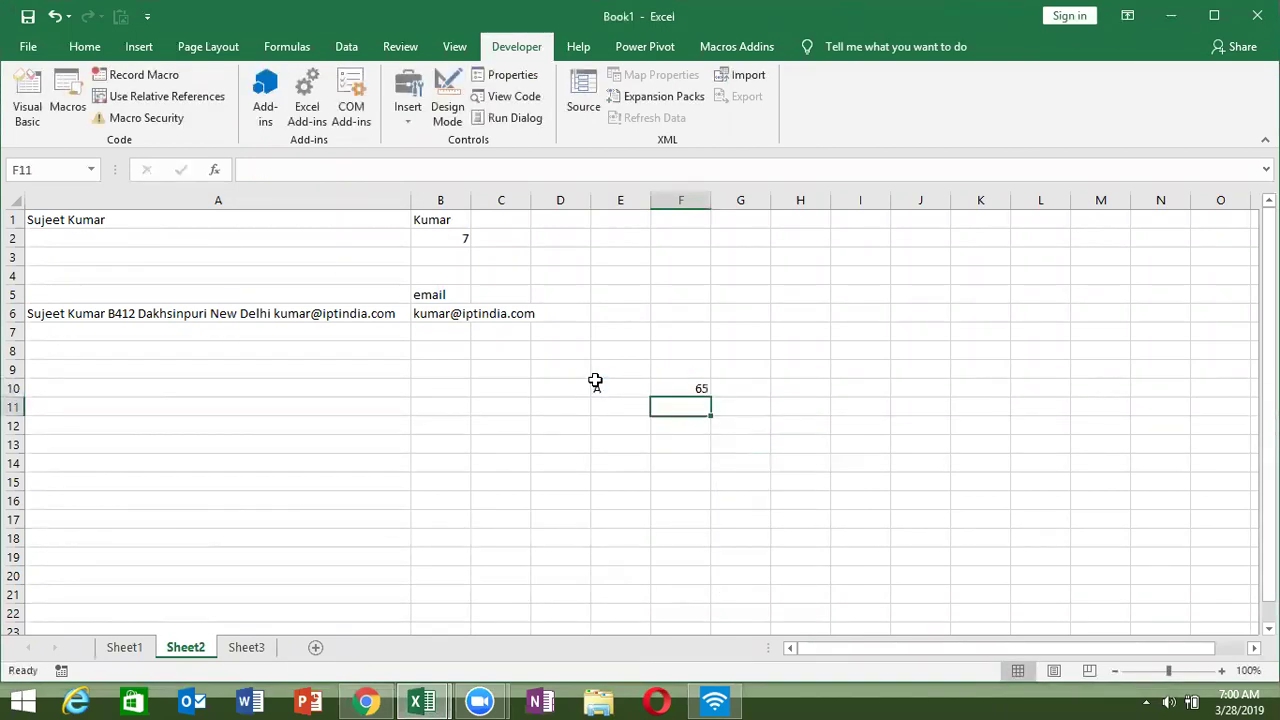
pyautogui.press('Right')
pyautogui.press('Up')
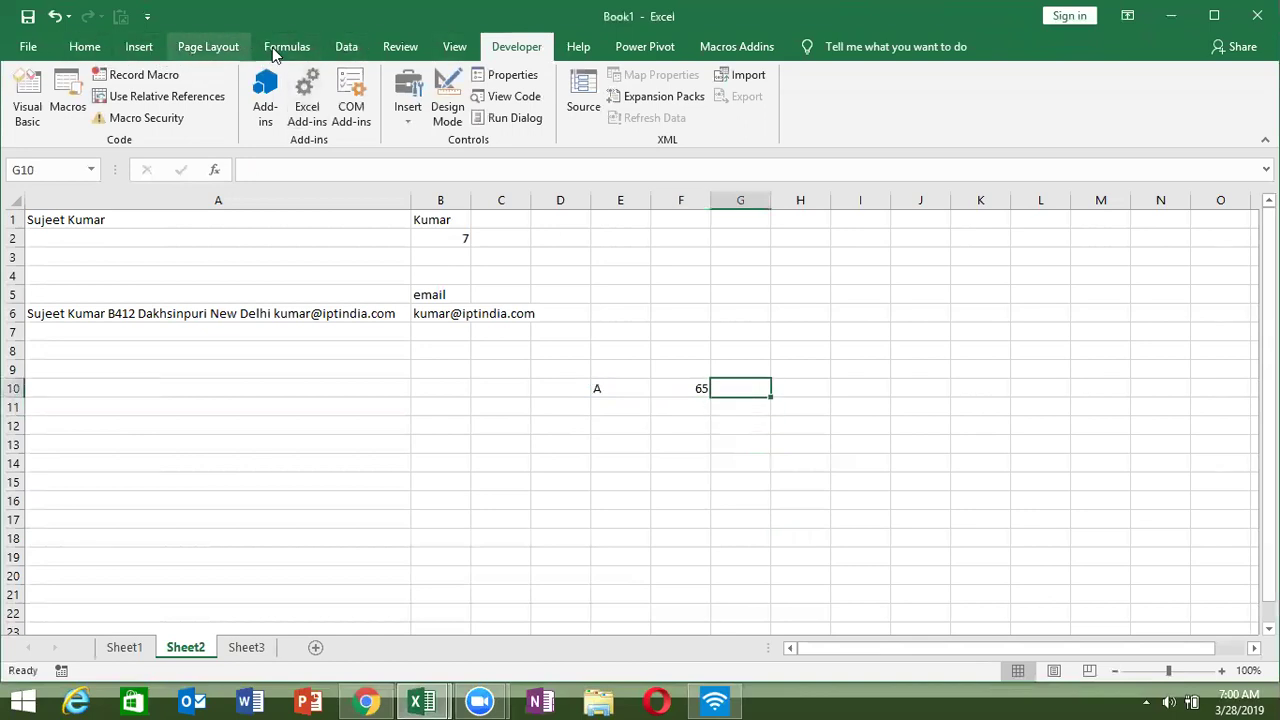
# Step: Insert =UNICODE(E10) in G10 from the Formulas Text functions, returning 65
pyautogui.click(287, 47)
pyautogui.click(273, 122)
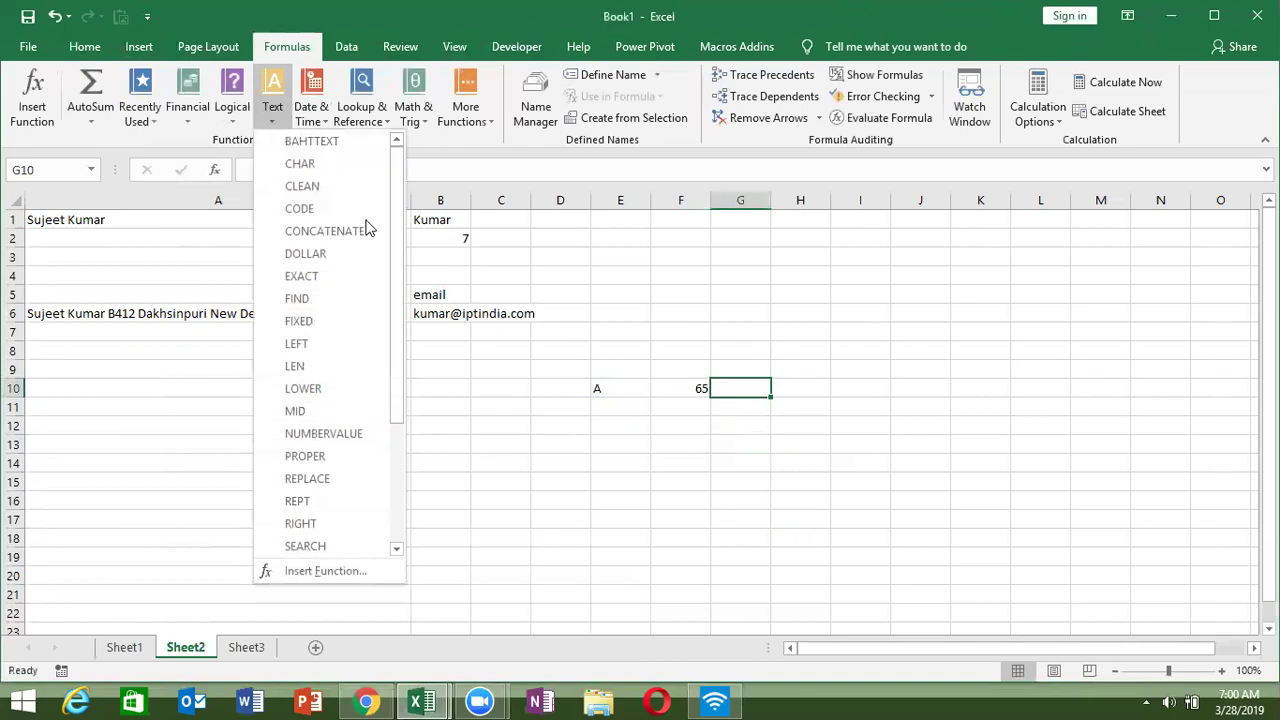
pyautogui.moveTo(398, 287); pyautogui.dragTo(416, 392)
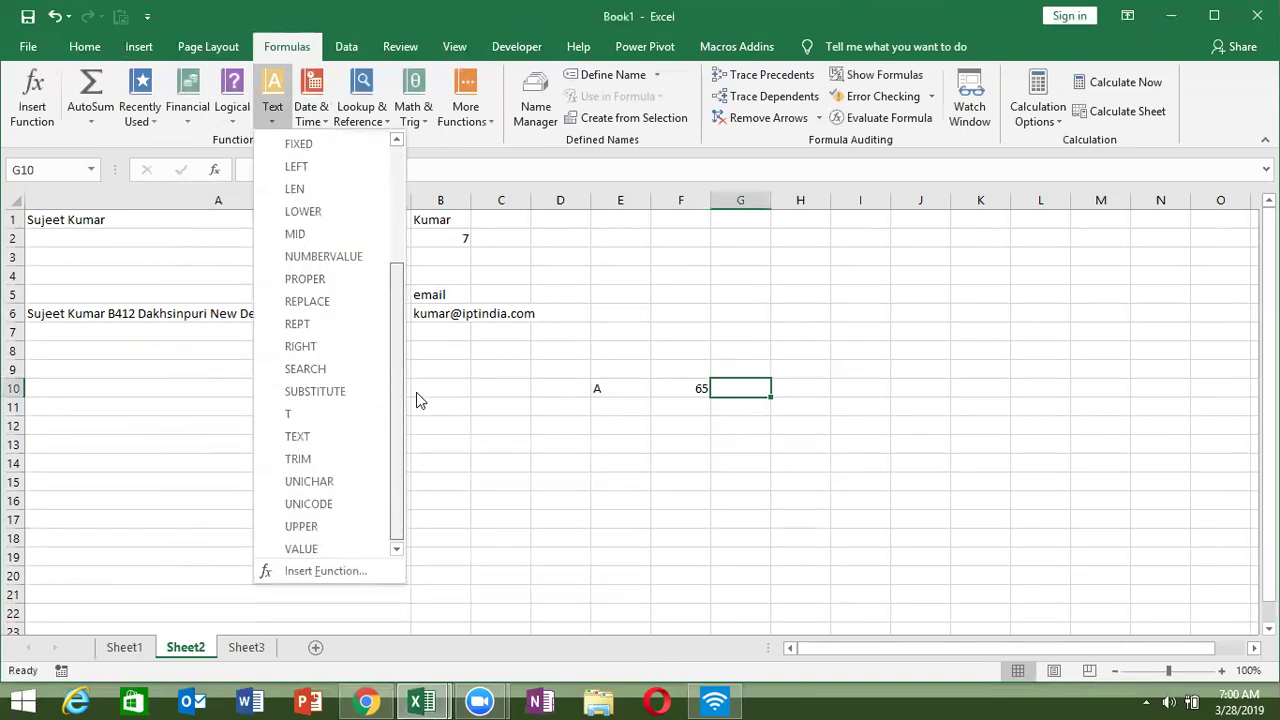
pyautogui.click(308, 501)
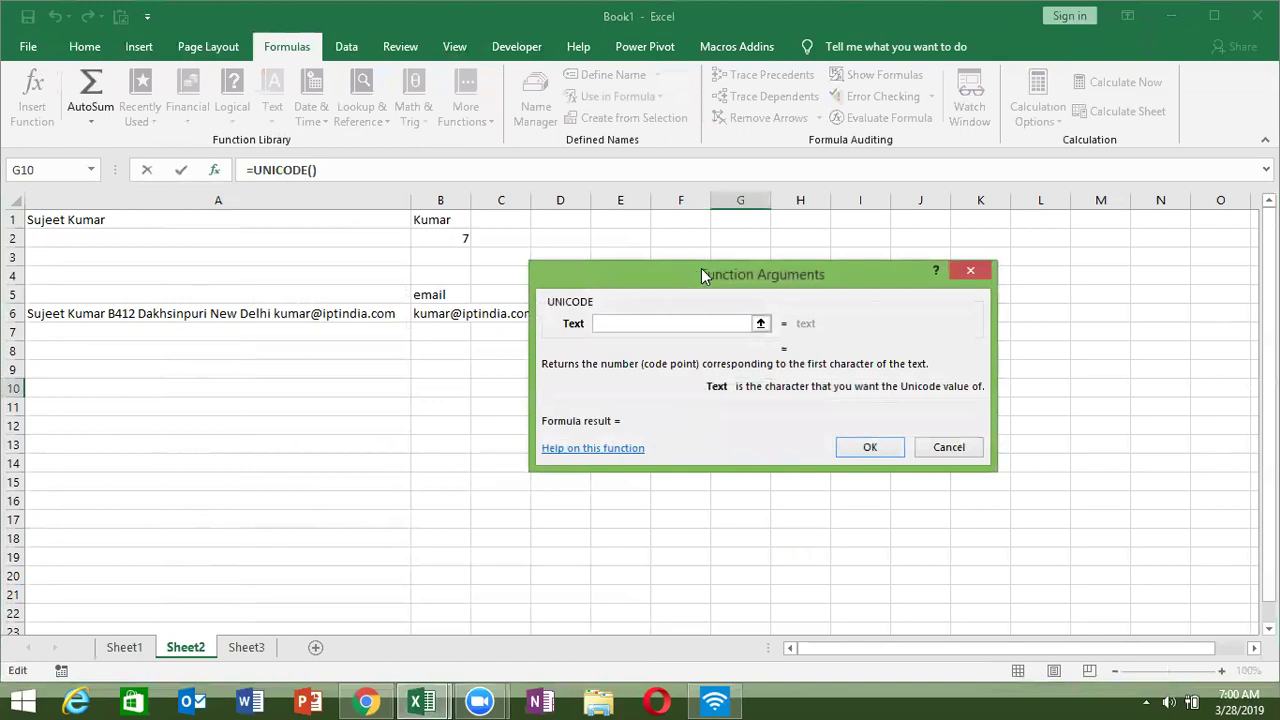
pyautogui.moveTo(701, 268); pyautogui.dragTo(882, 229)
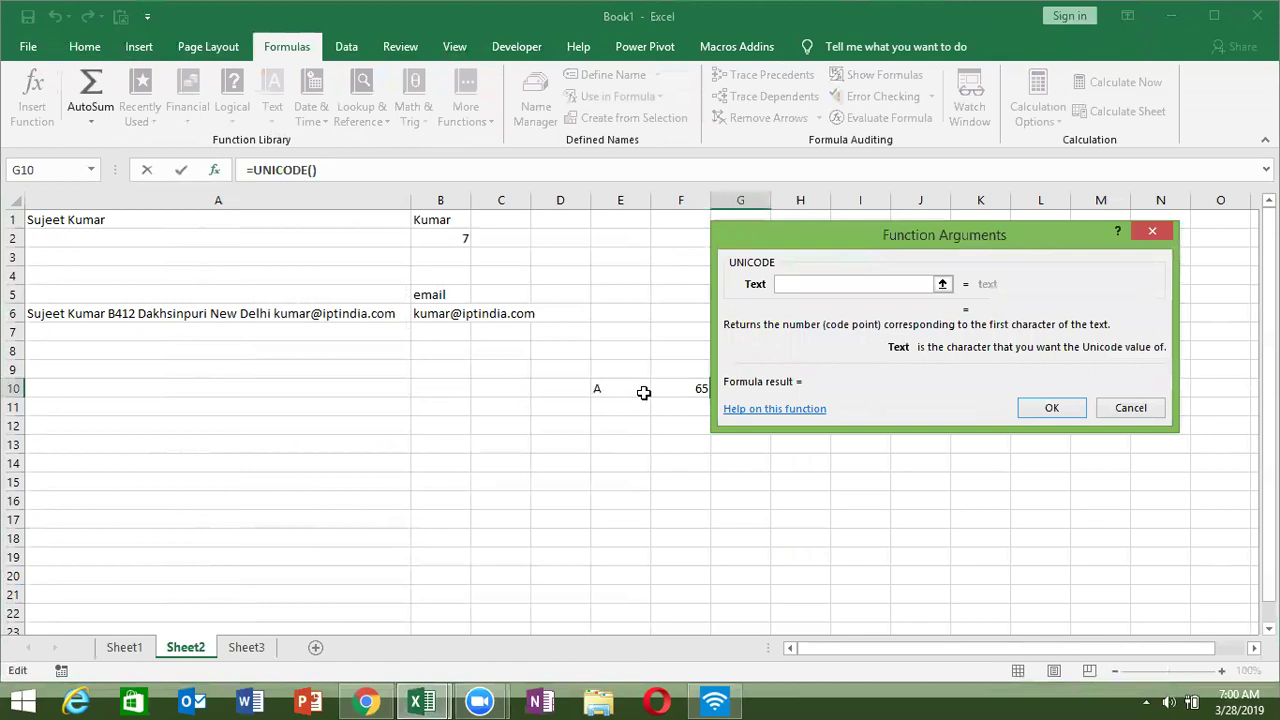
pyautogui.click(606, 391)
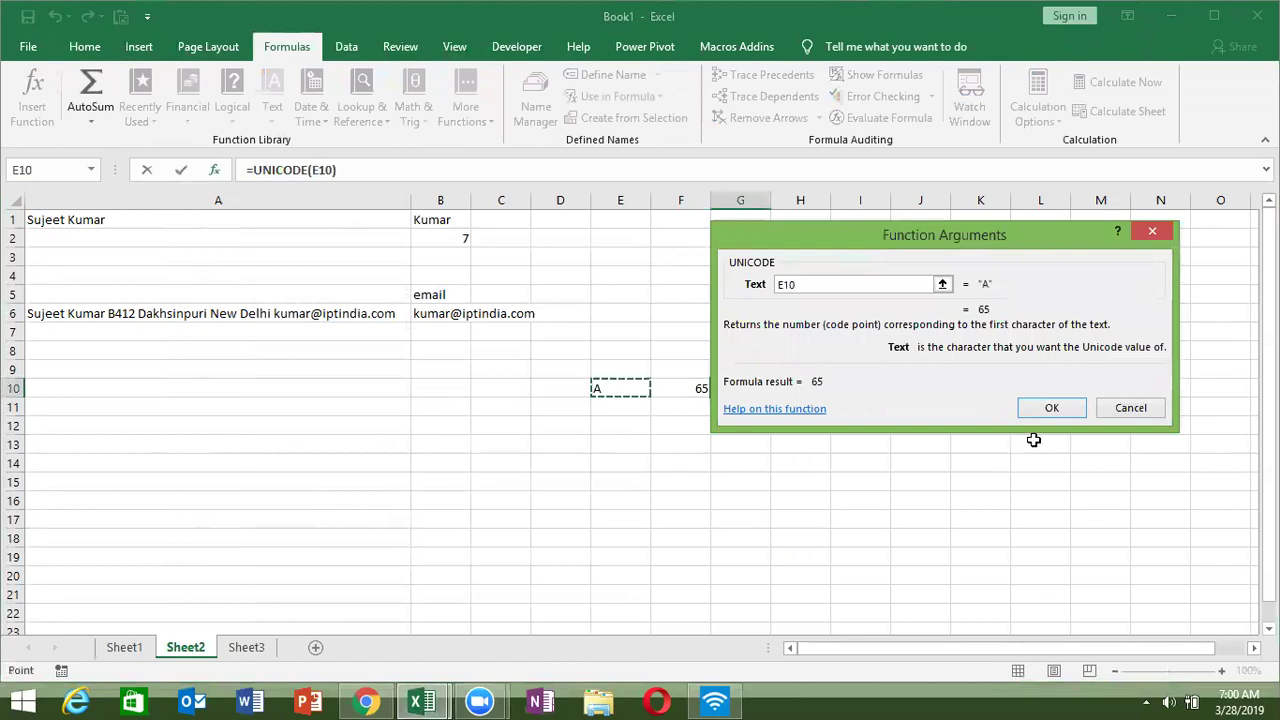
pyautogui.click(1056, 416)
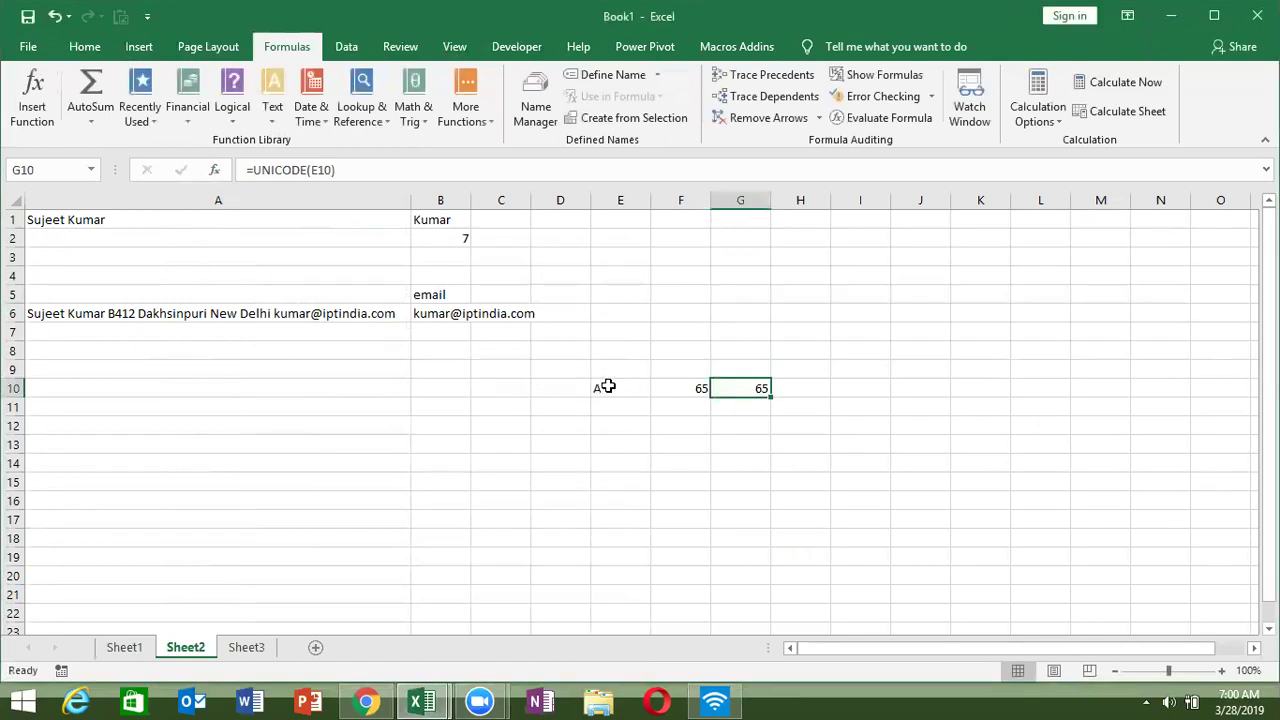
# Step: Compare E10 with the CODE formula in F10 and the UNICODE formula in G10
pyautogui.click(603, 388)
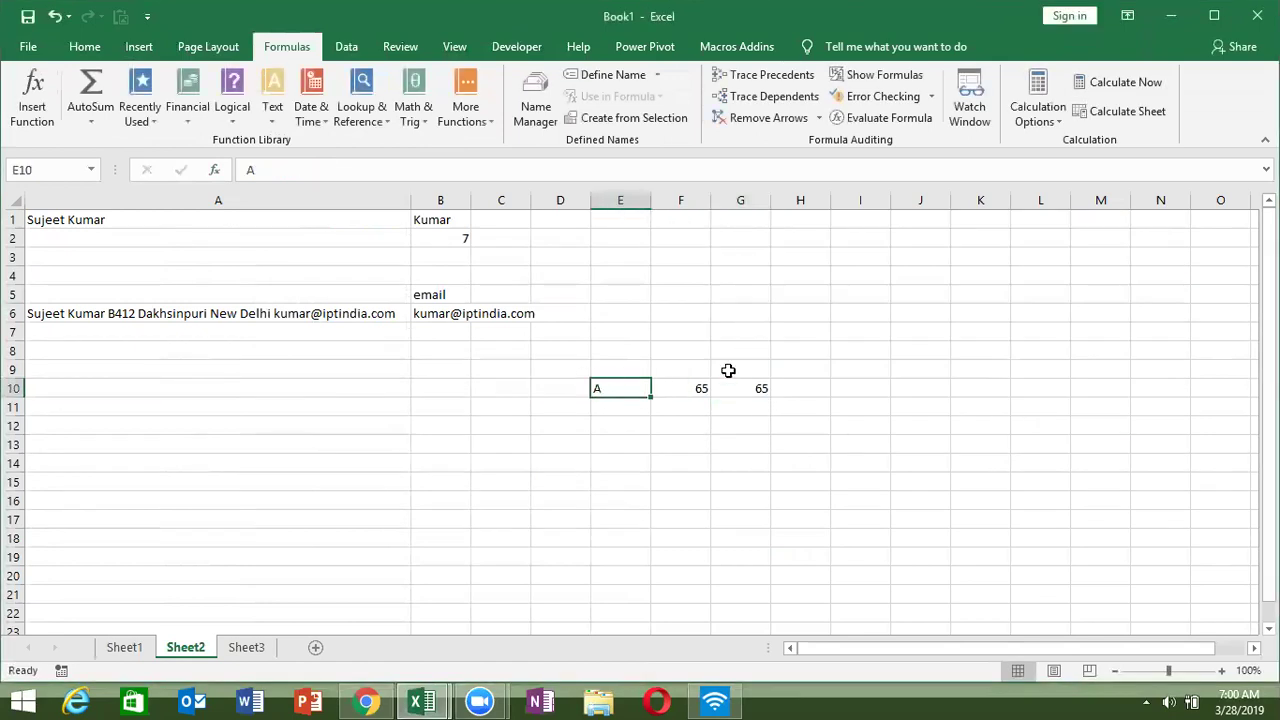
pyautogui.click(676, 389)
pyautogui.click(757, 391)
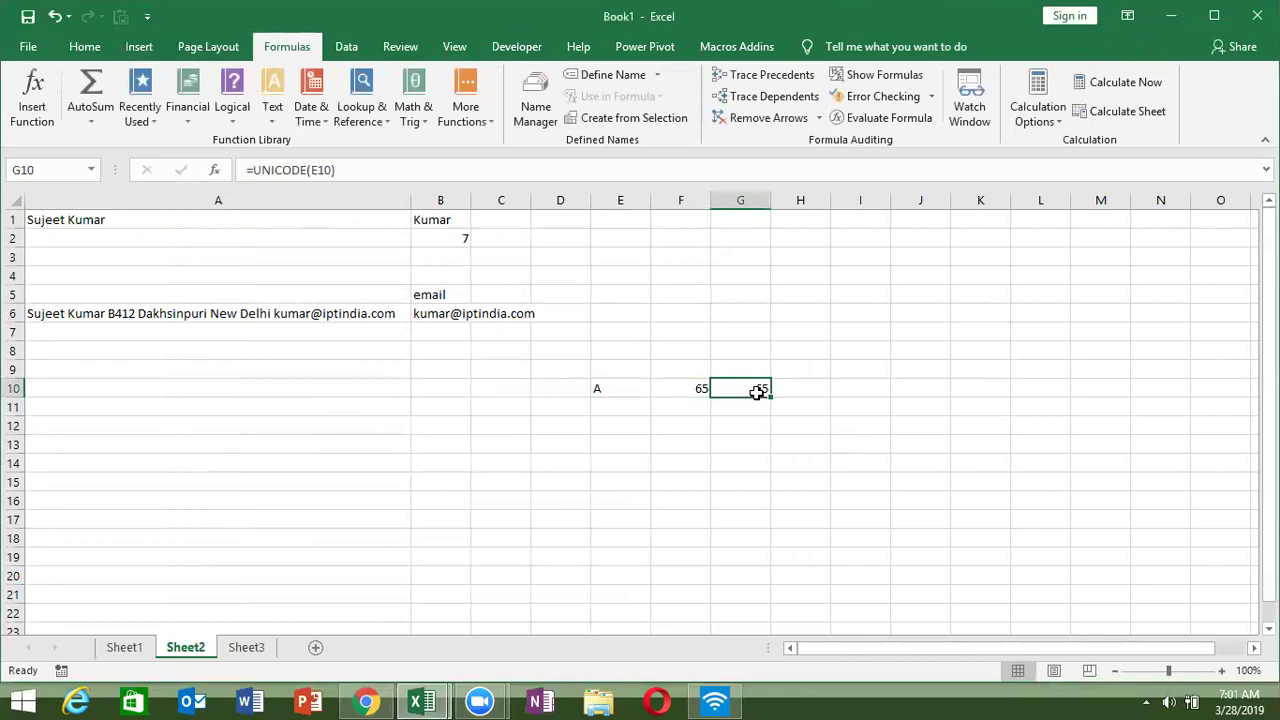
pyautogui.click(703, 389)
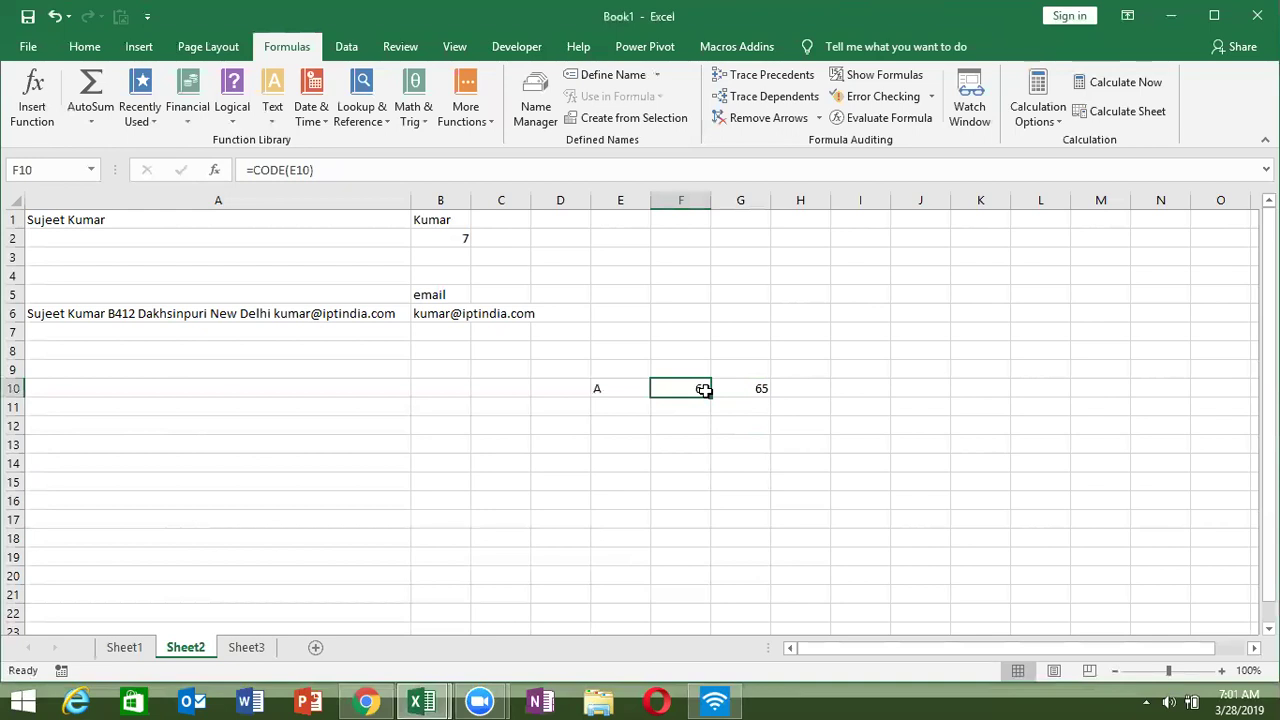
# Step: Enter lowercase a in E10 so the code results show 97, then select D10:I11
pyautogui.press('BackSpace')
pyautogui.press('Escape')
pyautogui.press('Left')
pyautogui.press('Left')
pyautogui.press('Right')
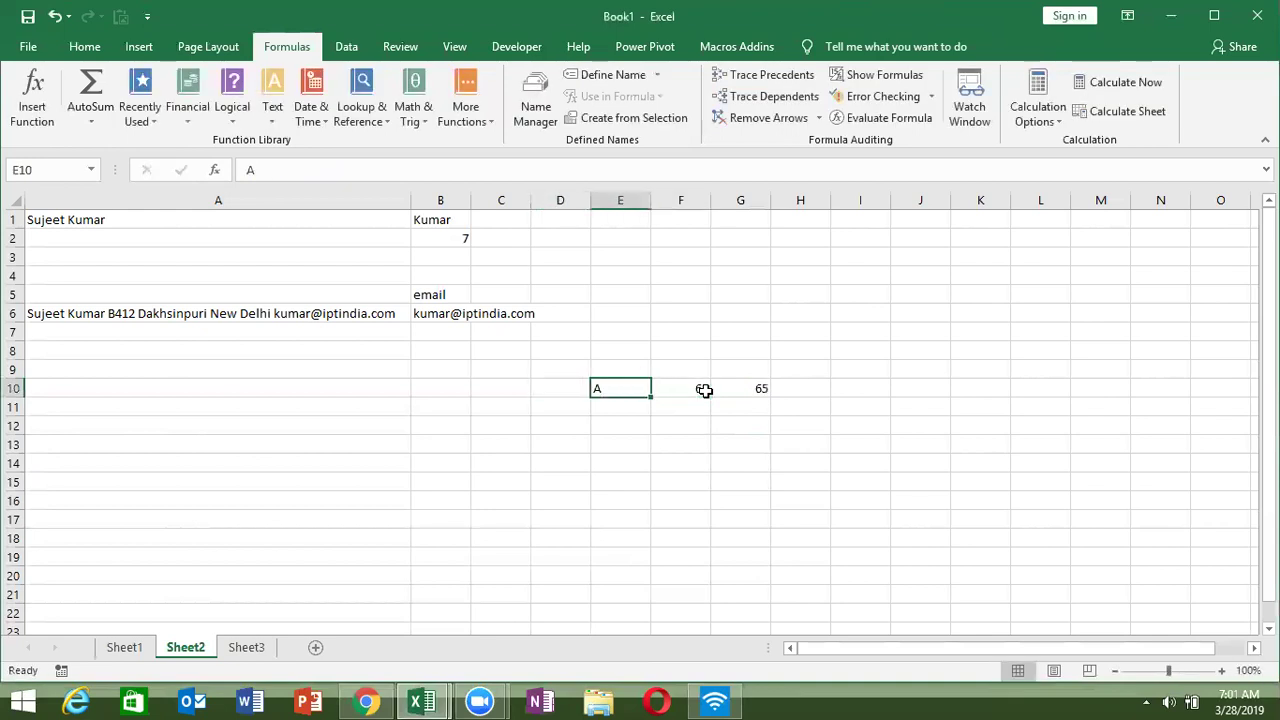
pyautogui.write('a')
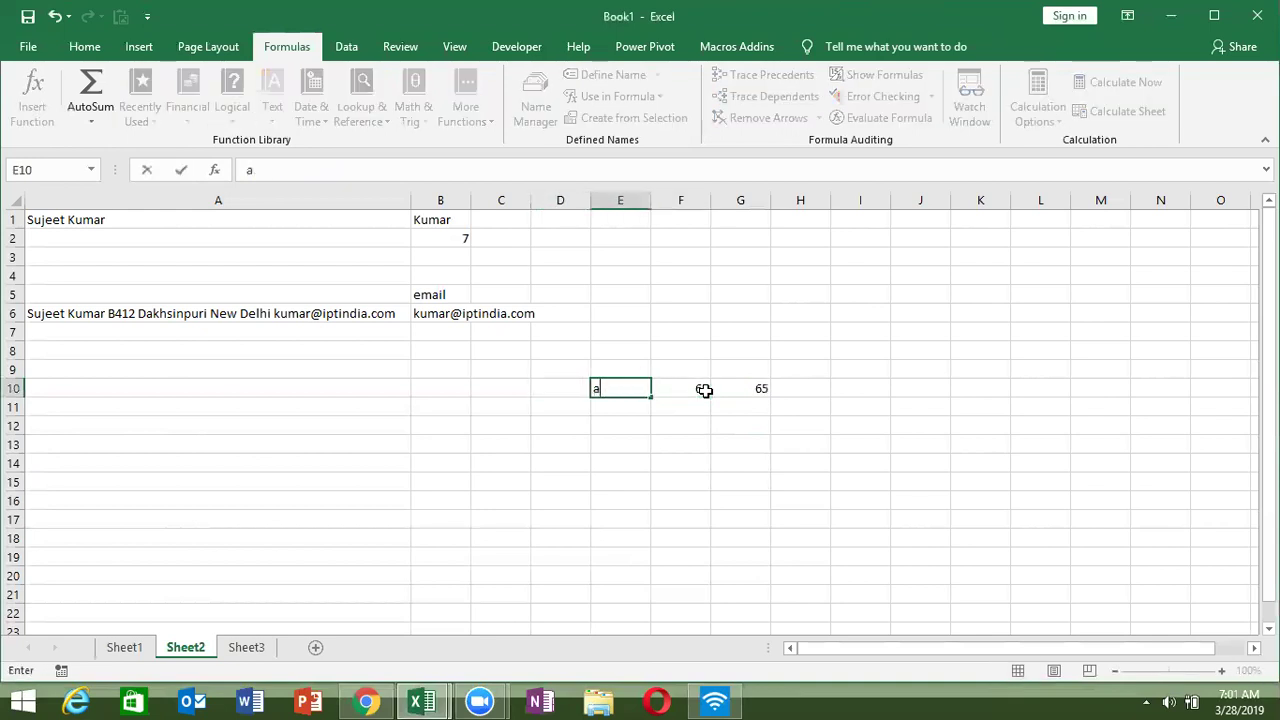
pyautogui.press('Return')
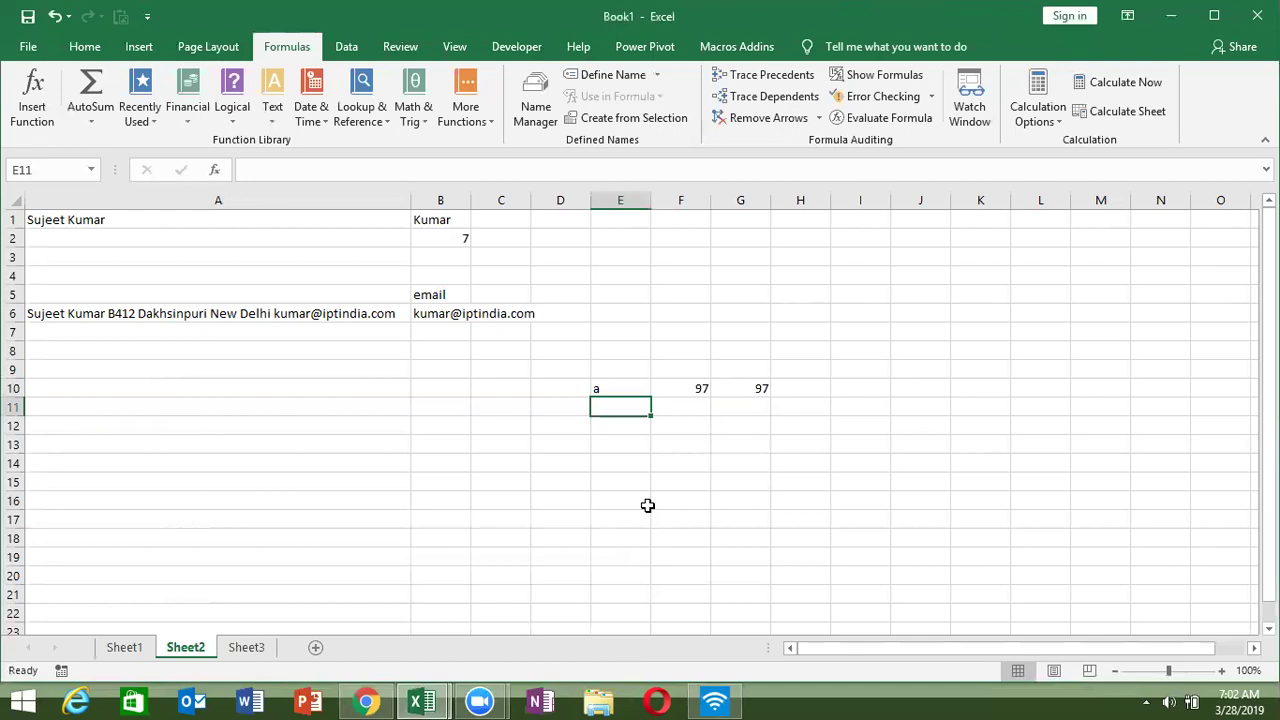
pyautogui.moveTo(585, 388); pyautogui.dragTo(866, 406)
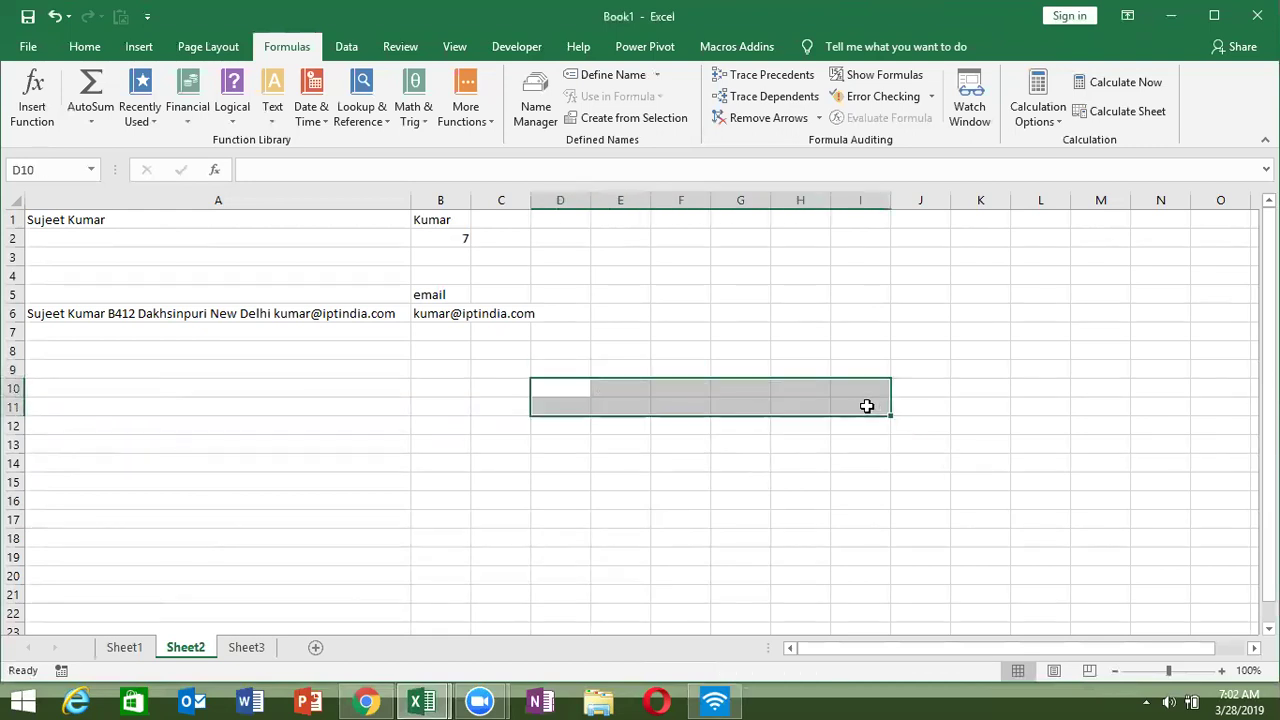
# Step: Return to the INSTRREV page and scroll down to its compare constants and Returns section
pyautogui.hotkey('alt', 'Tab')
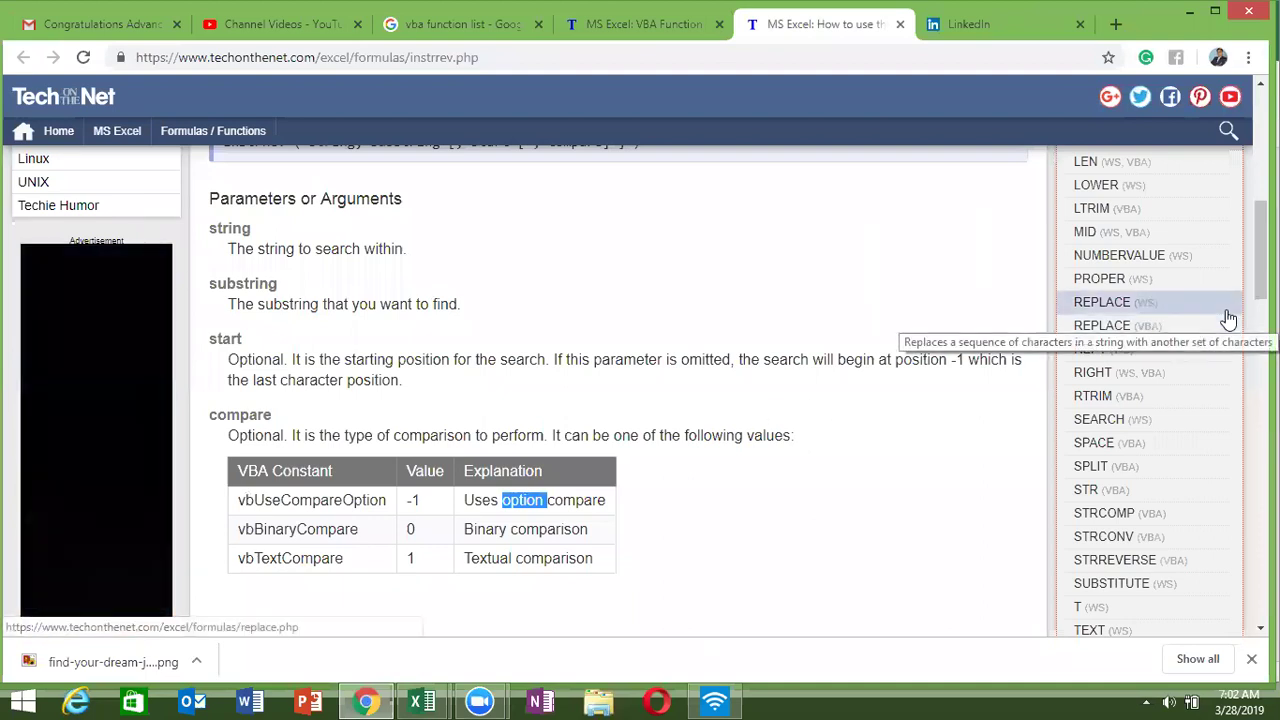
pyautogui.scroll(-1, 1261, 250)
pyautogui.scroll(-1, 639, 391)
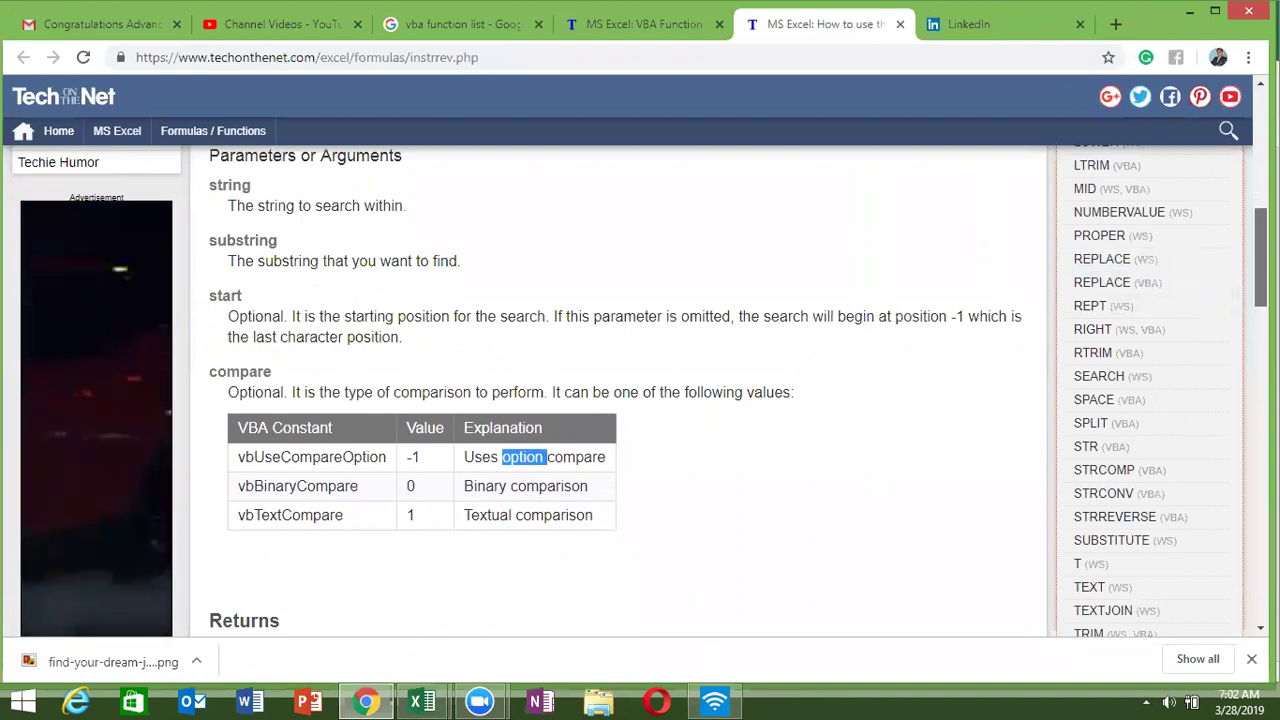
pyautogui.scroll(-3, 639, 391)
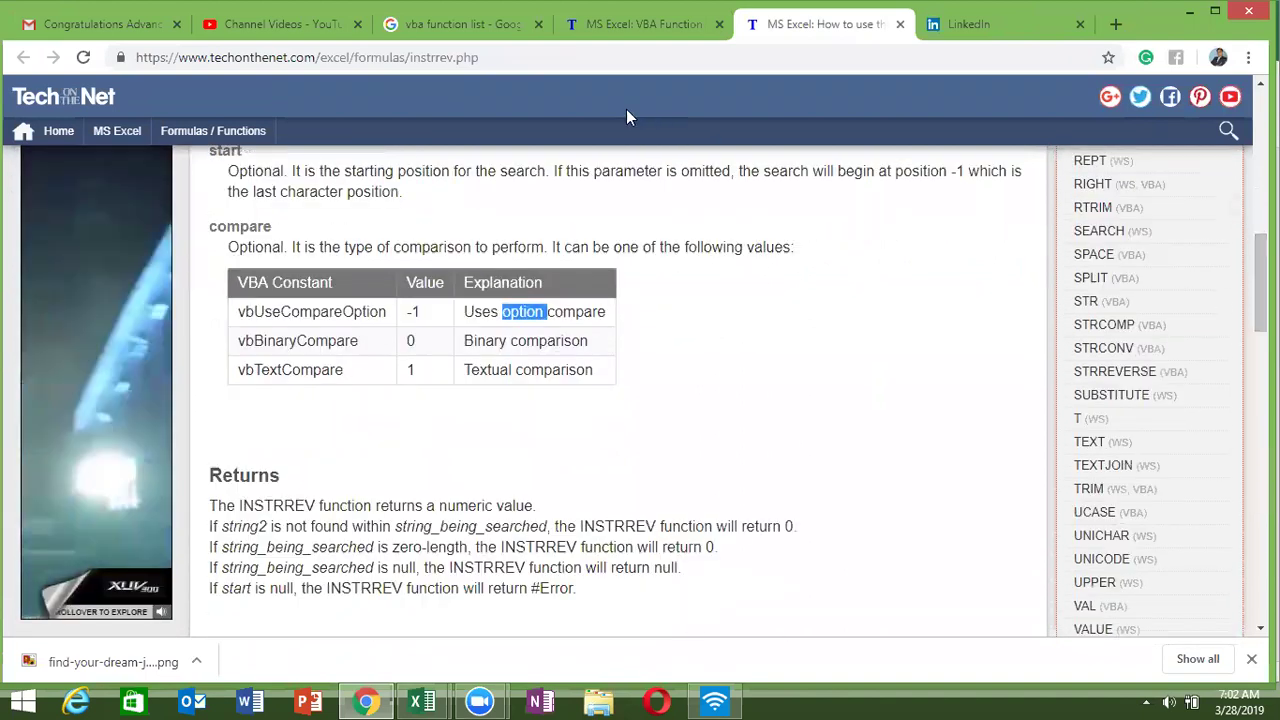
# Step: Close the INSTRREV tab and scroll the VBA functions list to FORMAT STRINGS through STRCOMP
pyautogui.click(899, 24)
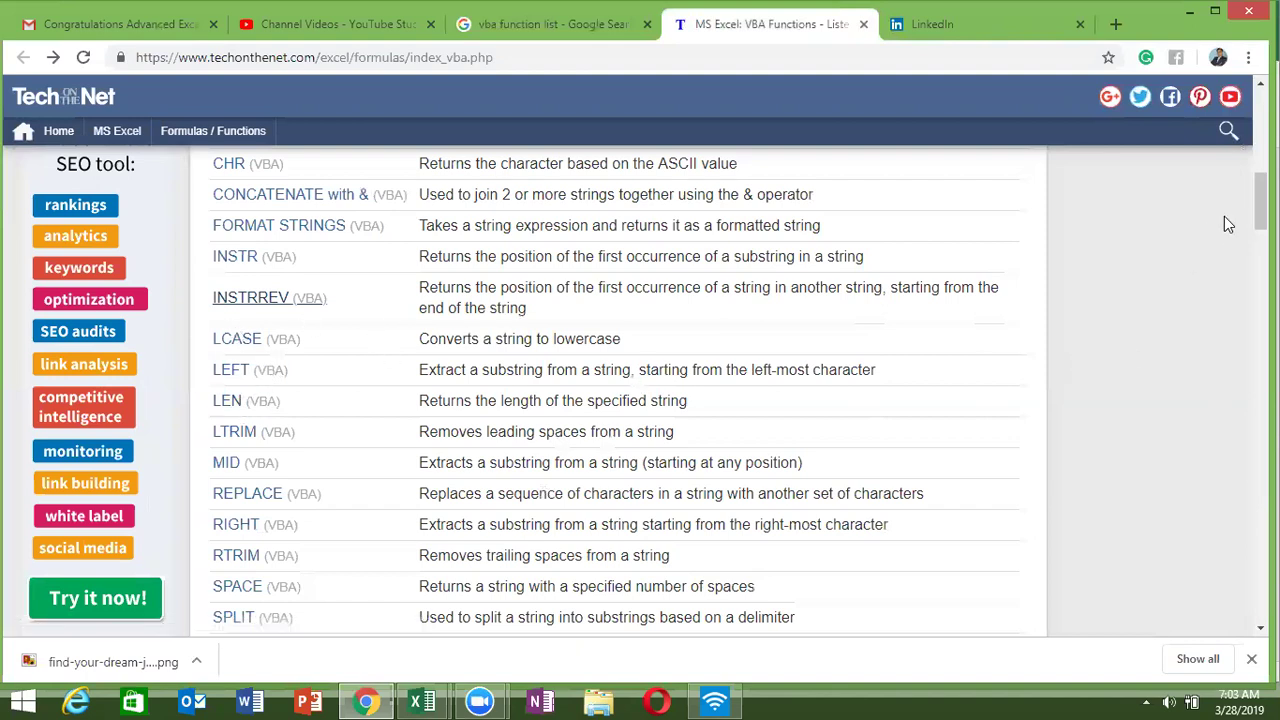
pyautogui.moveTo(1261, 201); pyautogui.dragTo(1261, 215)
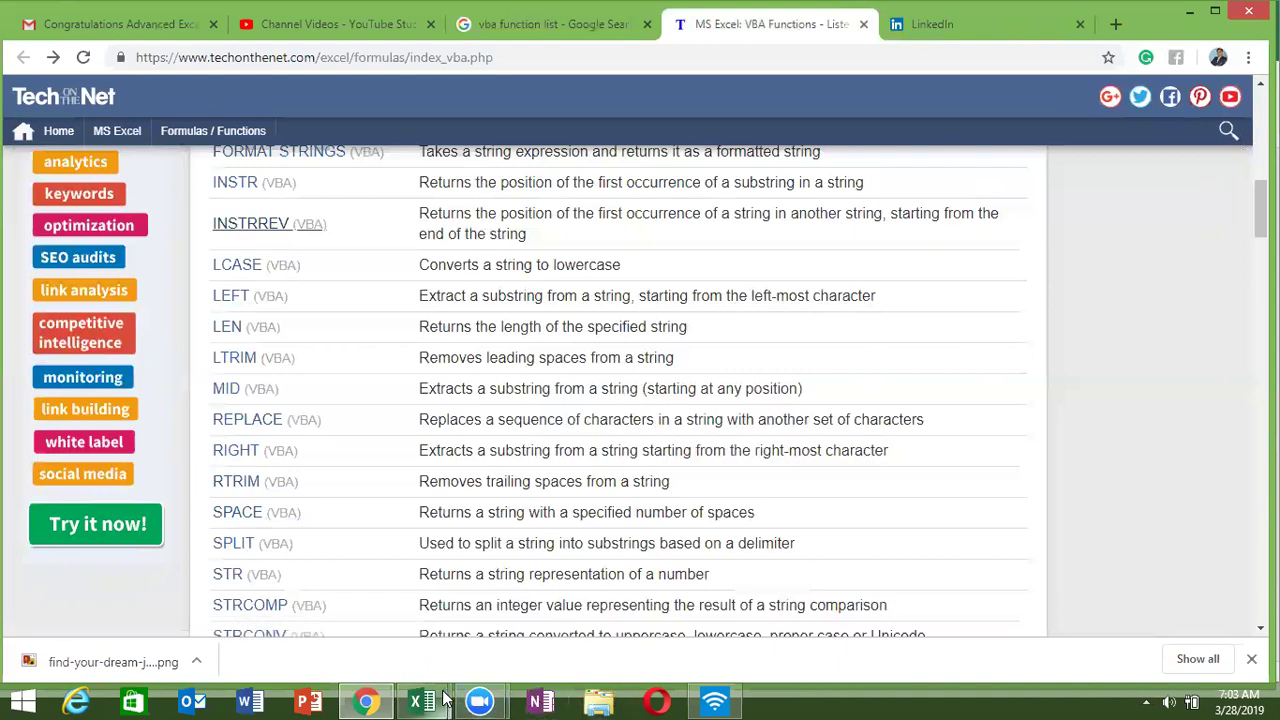
# Step: Back in Excel, enter the letter A in cell D10
pyautogui.moveTo(421, 701)
pyautogui.click(366, 616)
pyautogui.click(554, 395)
pyautogui.write('A')
pyautogui.press('Tab')
# Step: Enter =REPT(D10,5) in E10 so it displays AAAAA
pyautogui.write('=r')
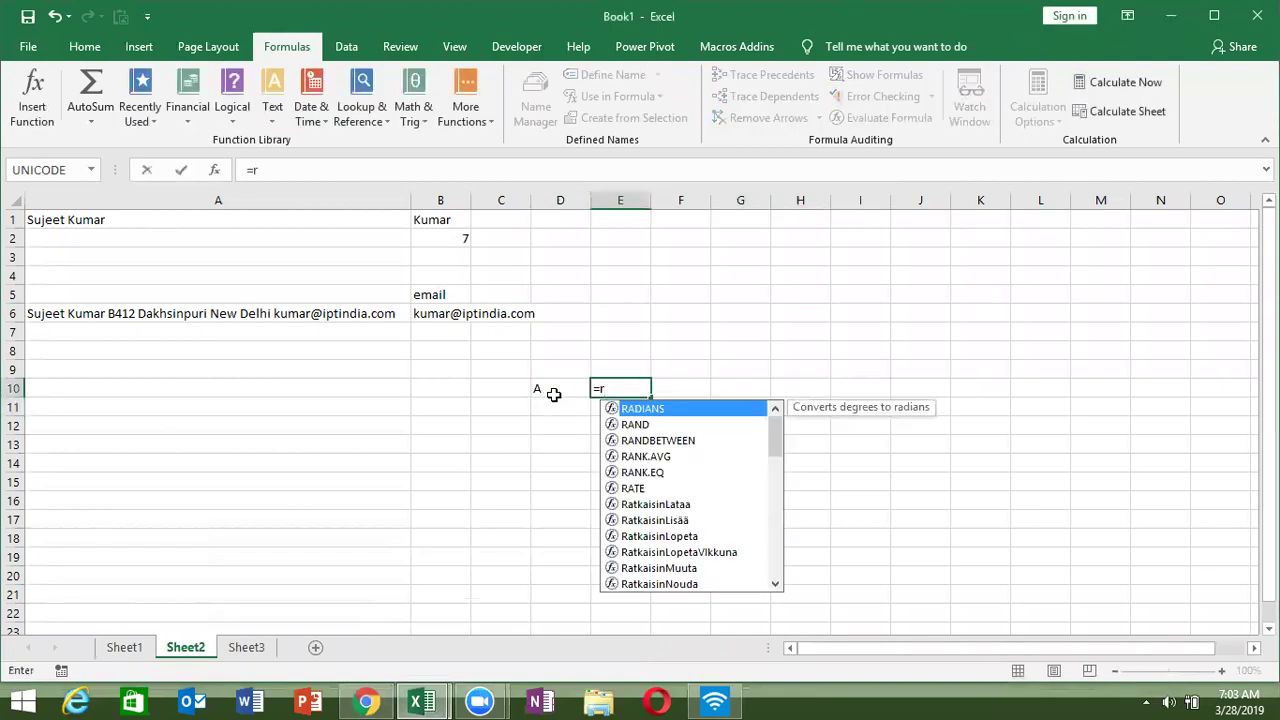
pyautogui.write('e')
pyautogui.press('Down')
pyautogui.press('Down')
pyautogui.press('Down')
pyautogui.press('Tab')
pyautogui.click(553, 395)
pyautogui.press('Return')
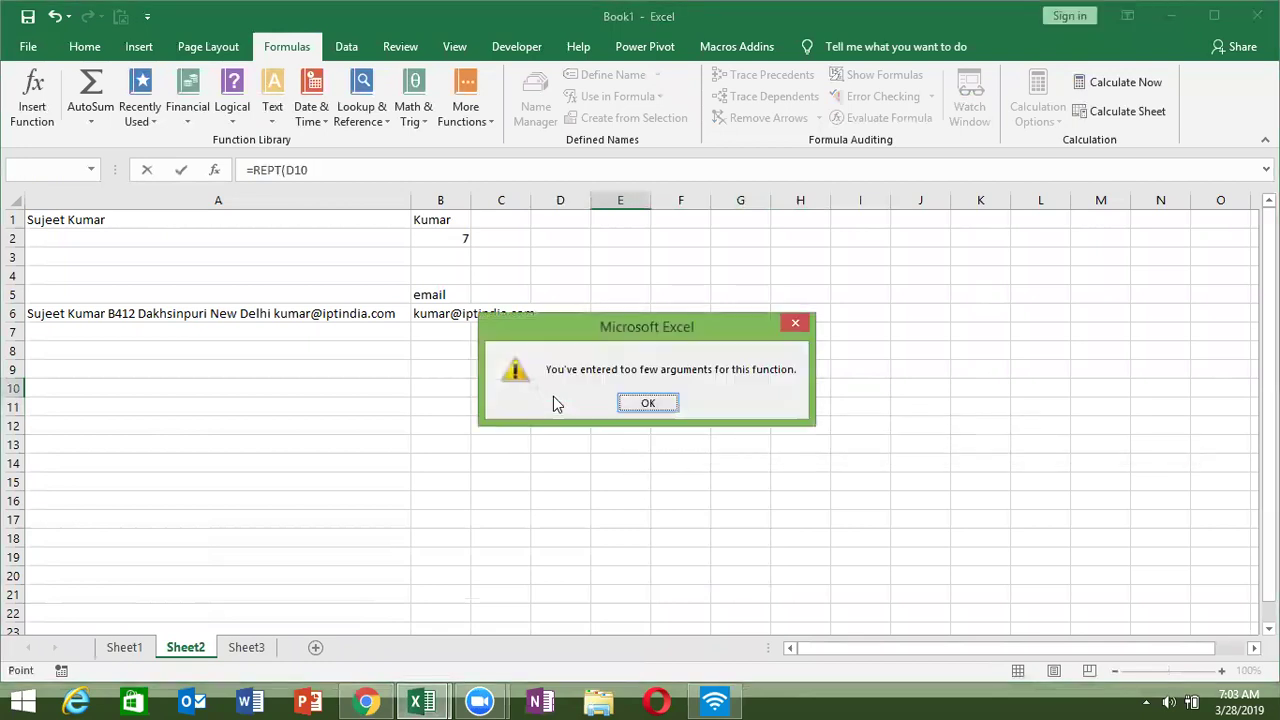
pyautogui.press('Return')
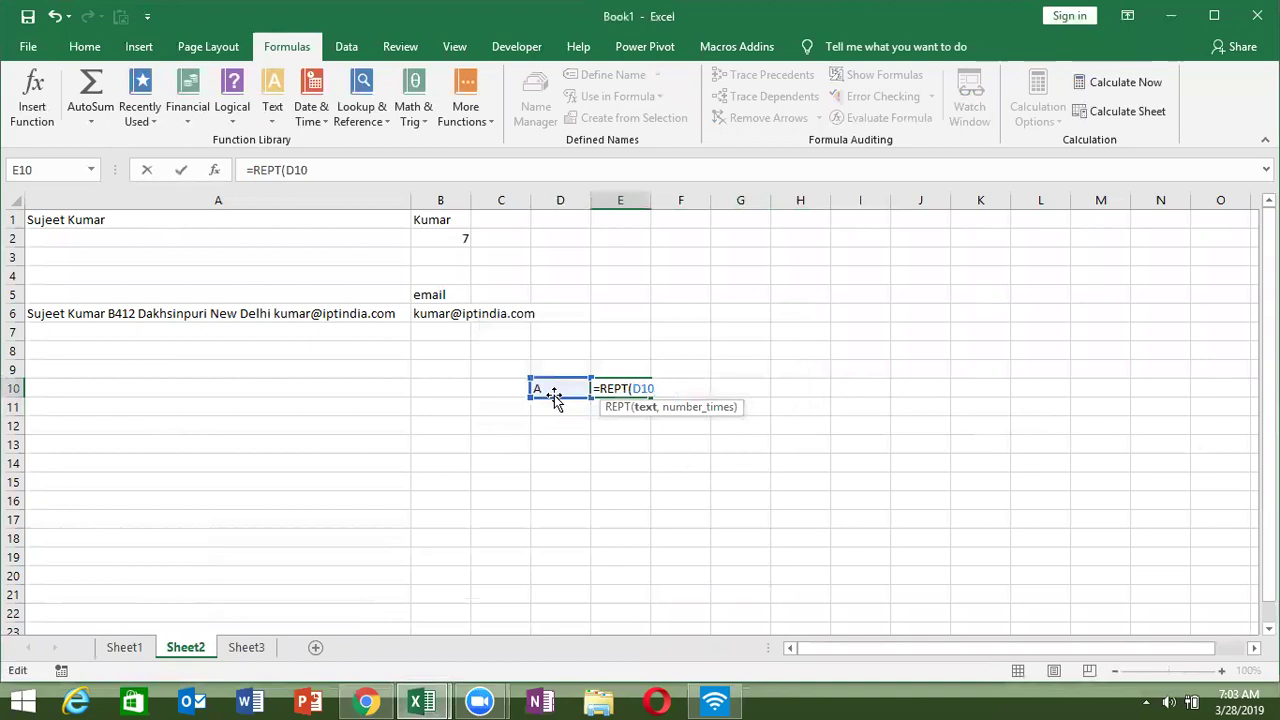
pyautogui.write(',5')
pyautogui.press('Return')
pyautogui.press('Up')
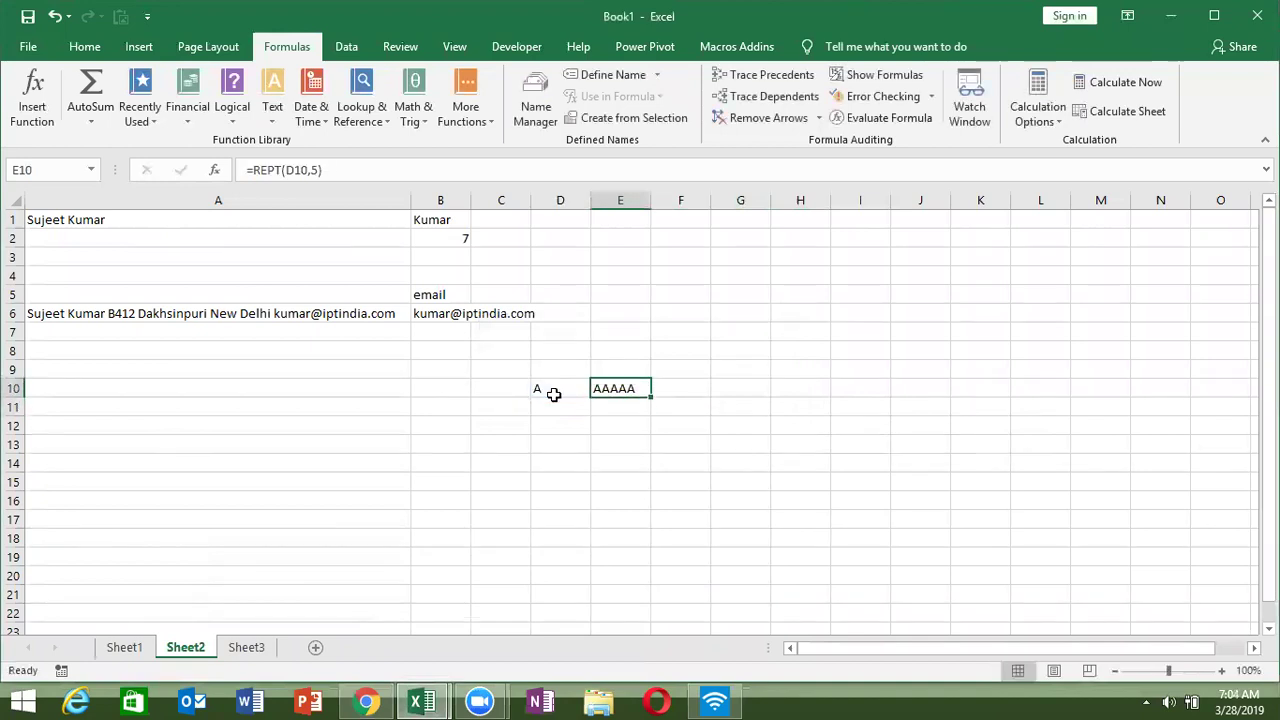
pyautogui.hotkey('alt', 'Tab')
pyautogui.scroll(-1, 555, 393)
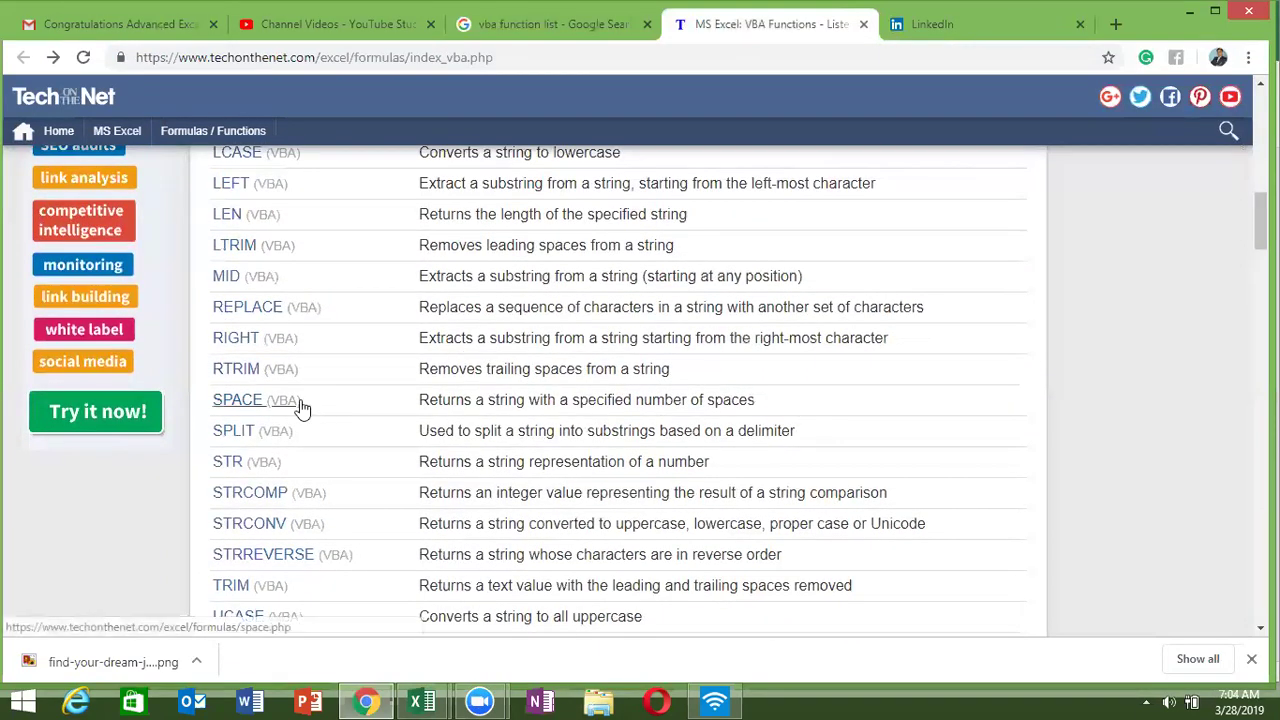
# Step: Open the SPLIT and STR links in new tabs, then view the SPLIT (VBA) page's syntax
pyautogui.rightClick(252, 440)
pyautogui.click(284, 452)
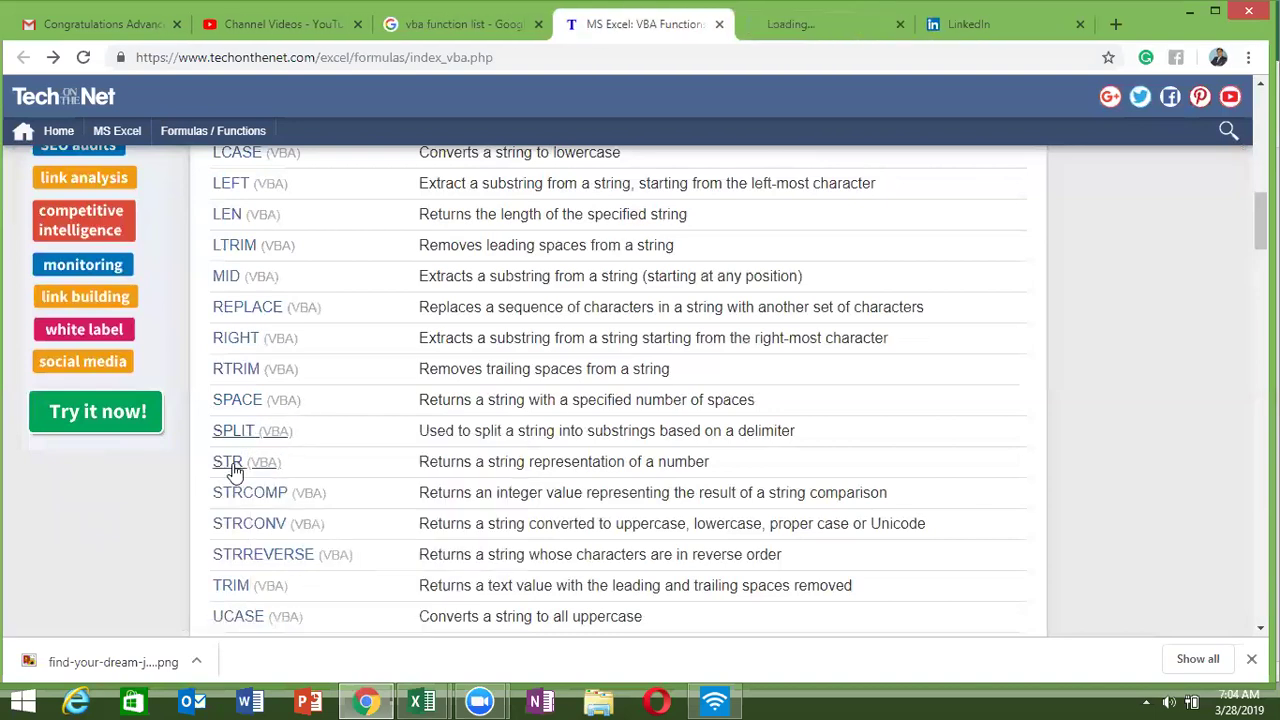
pyautogui.rightClick(233, 466)
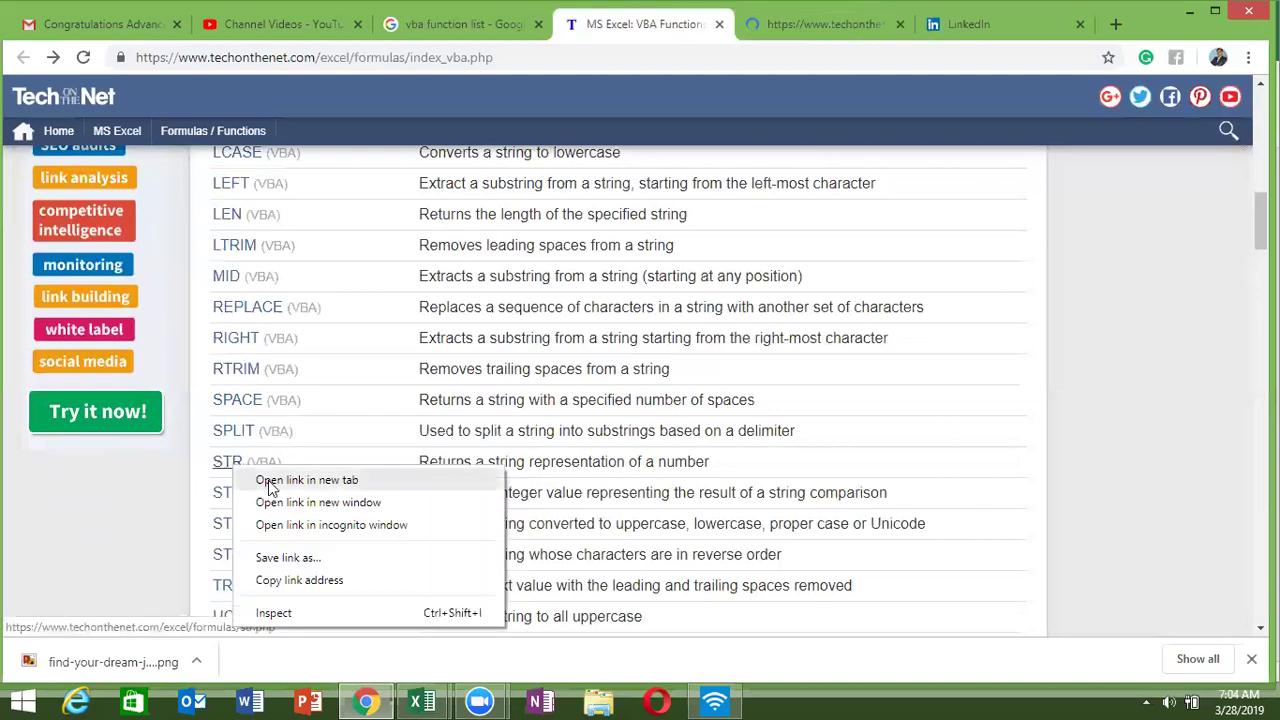
pyautogui.click(356, 452)
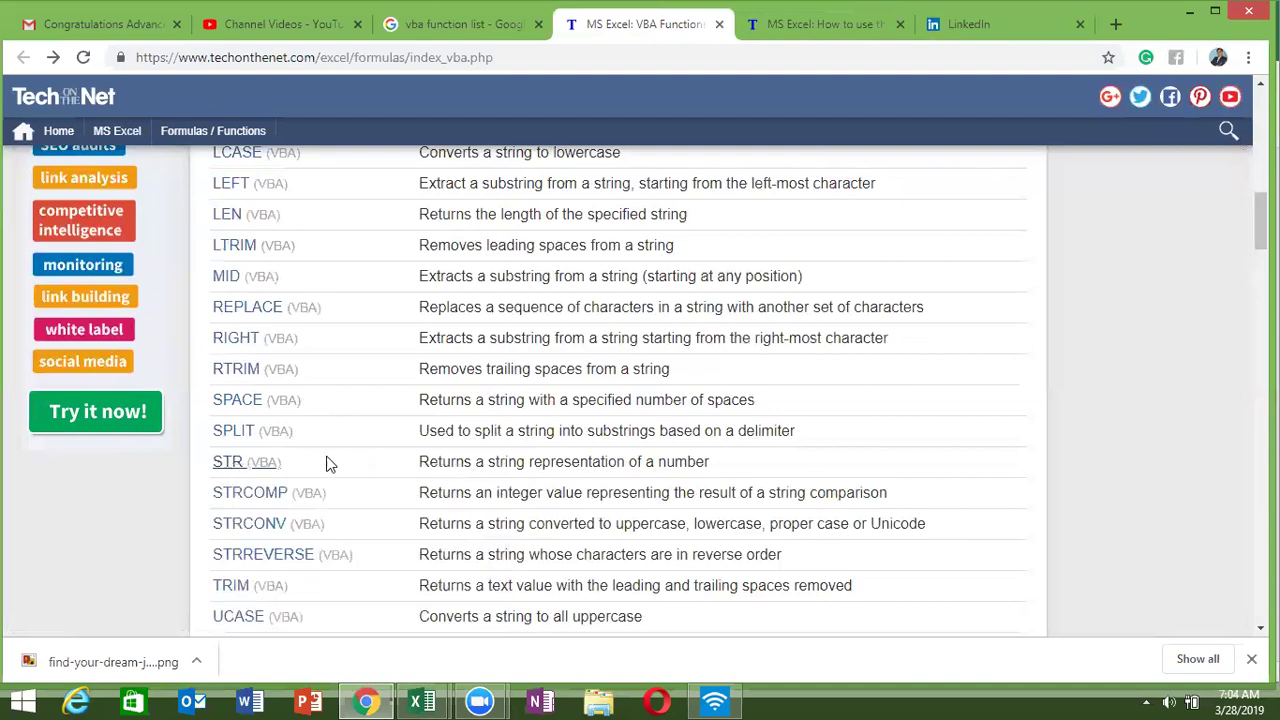
pyautogui.rightClick(237, 470)
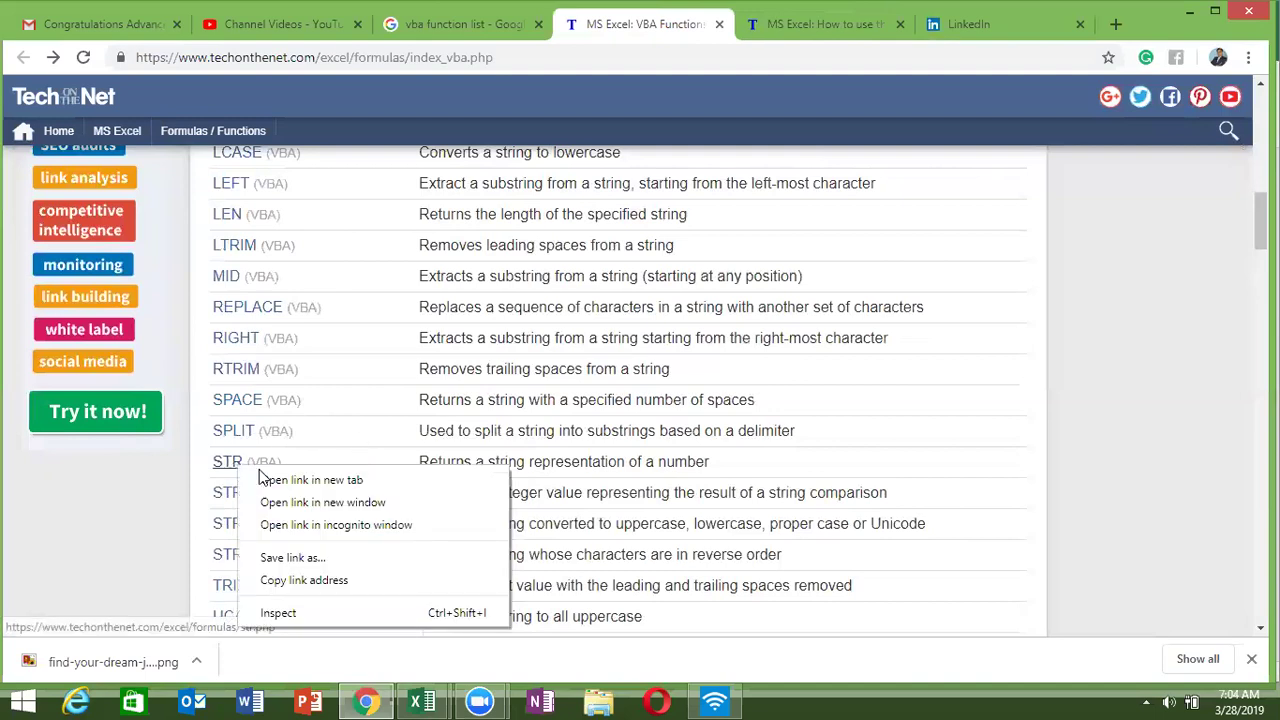
pyautogui.click(285, 477)
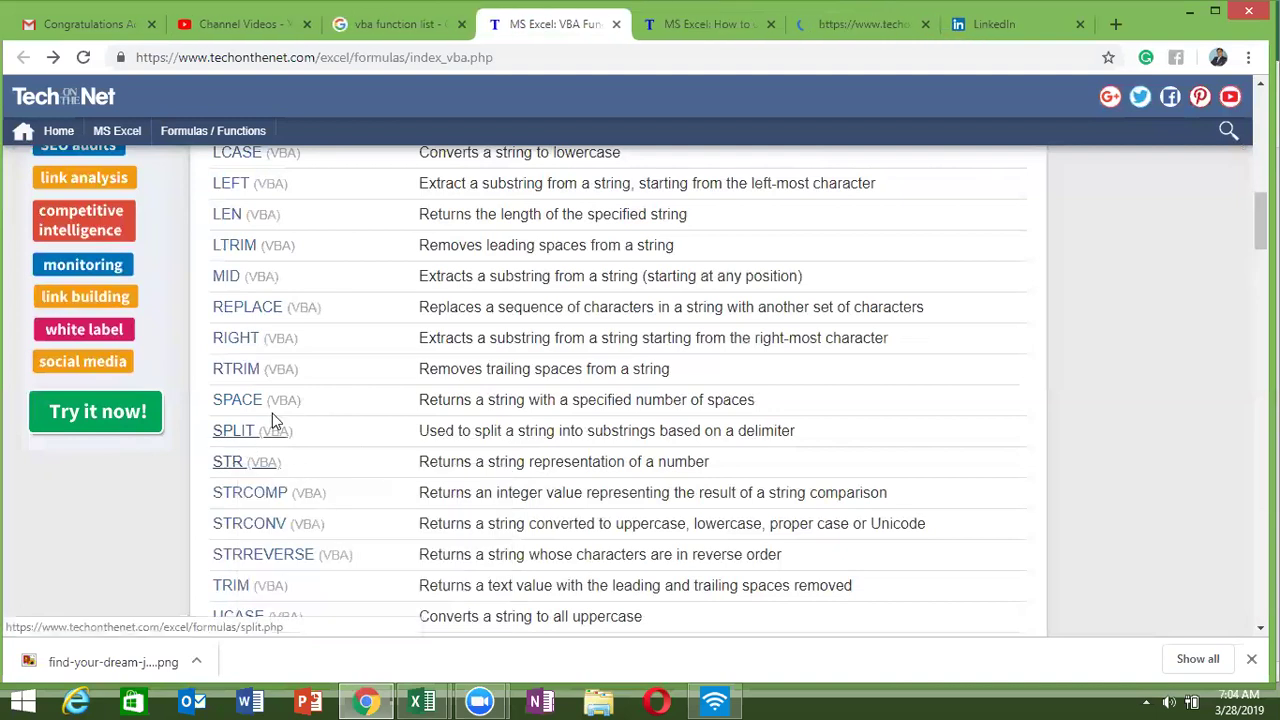
pyautogui.click(705, 38)
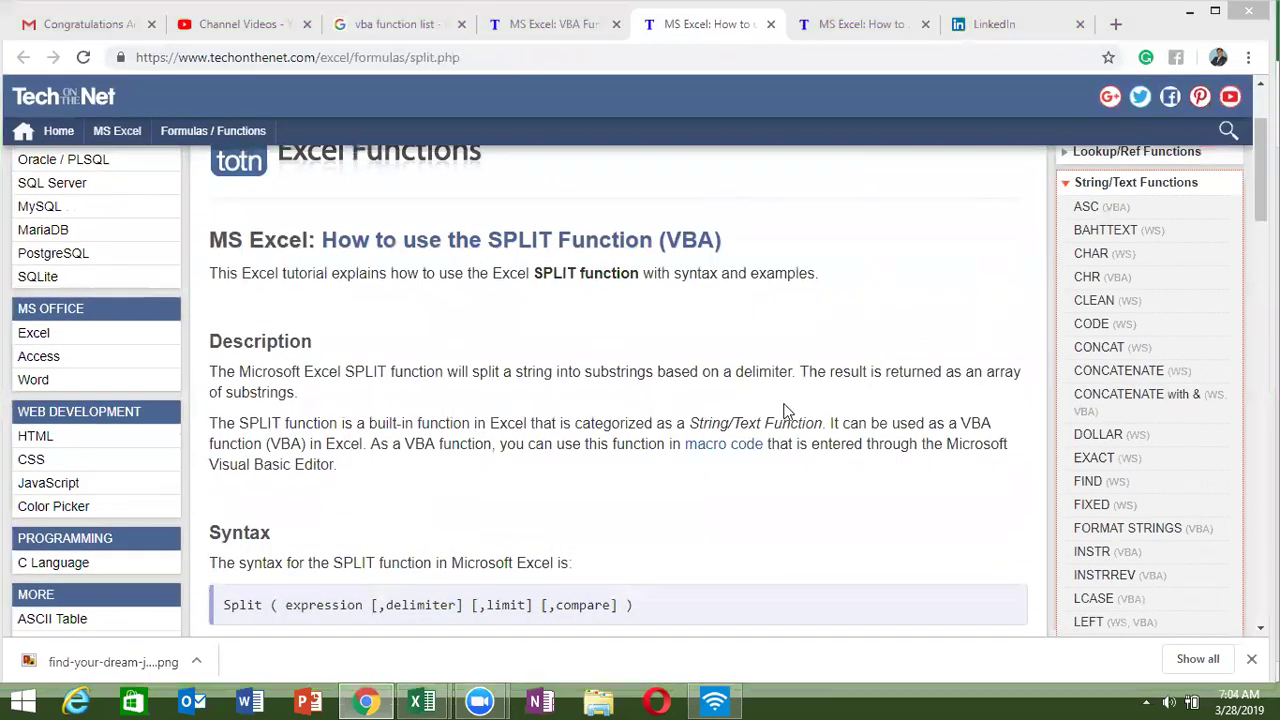
pyautogui.moveTo(1261, 170); pyautogui.dragTo(1243, 375)
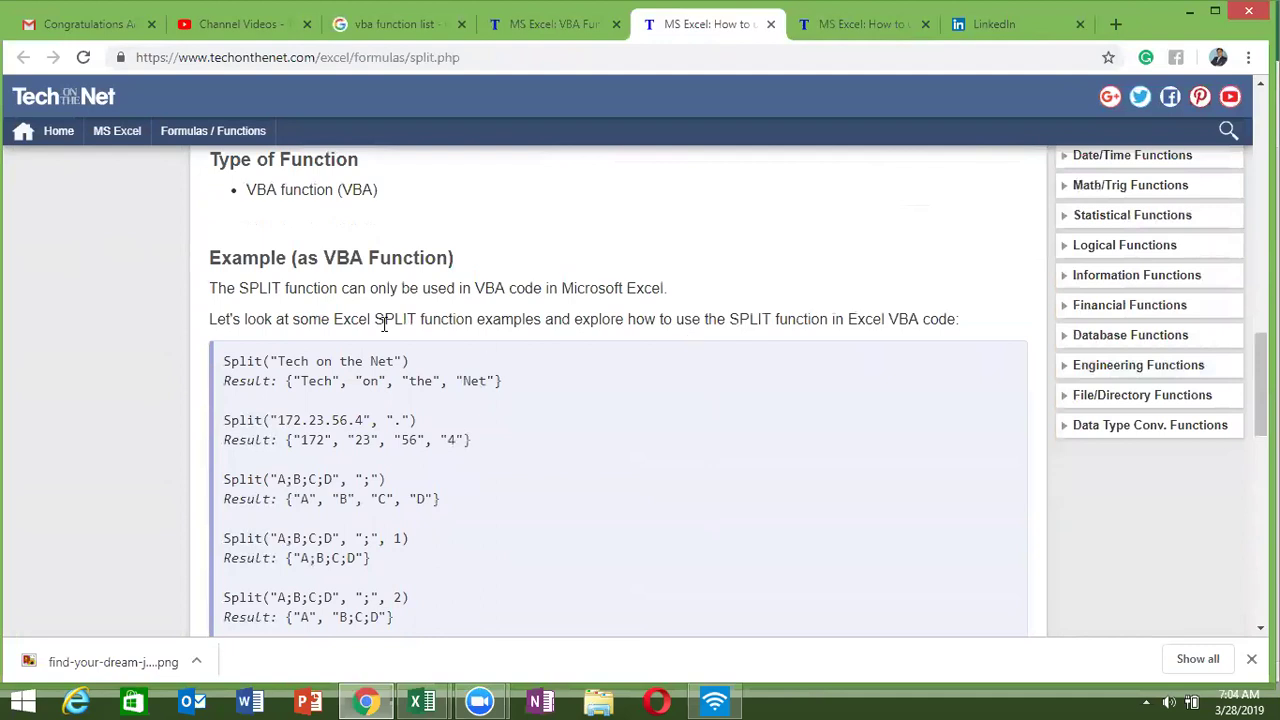
pyautogui.moveTo(279, 361); pyautogui.dragTo(497, 381)
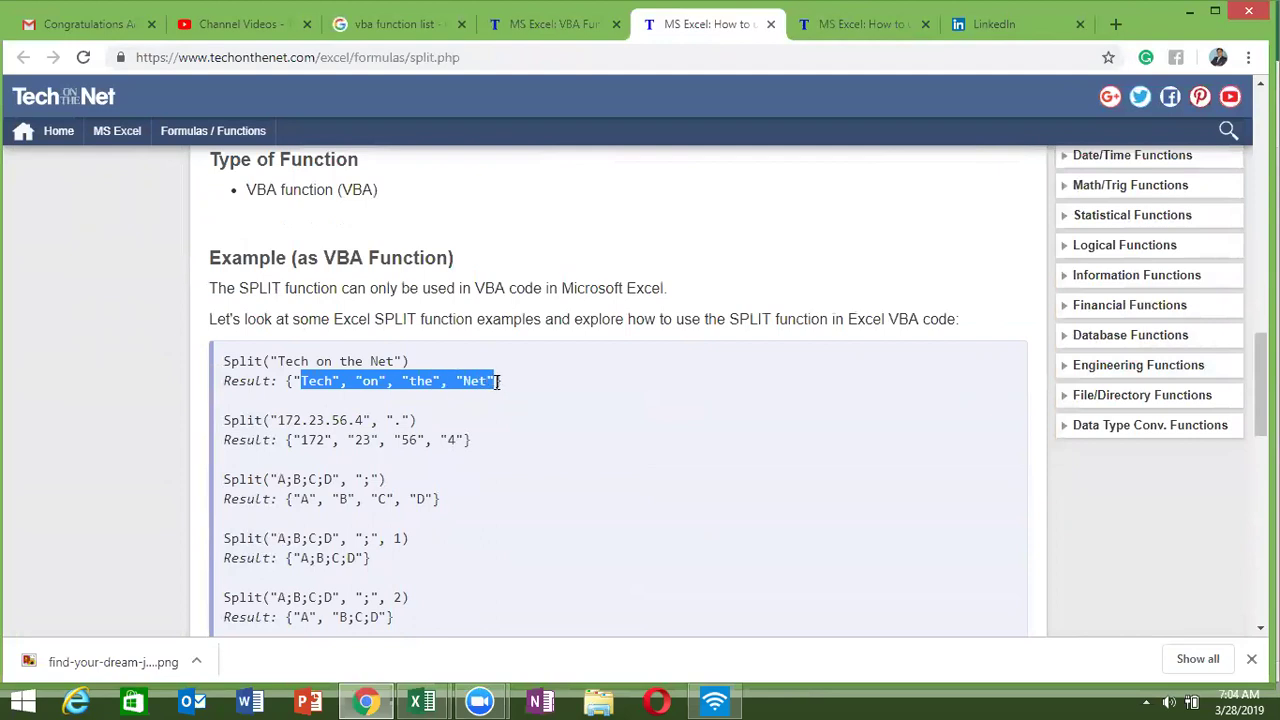
pyautogui.moveTo(300, 420); pyautogui.dragTo(381, 421)
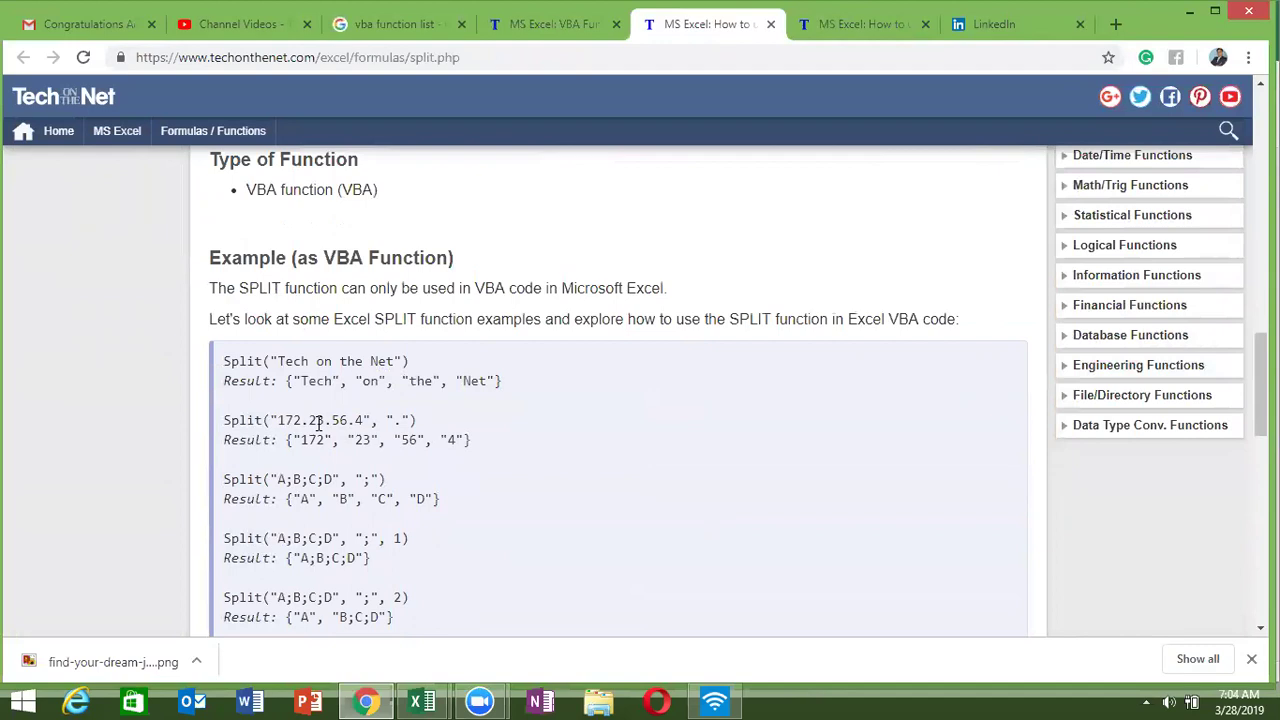
pyautogui.moveTo(286, 479); pyautogui.dragTo(316, 481)
pyautogui.moveTo(292, 538); pyautogui.dragTo(330, 538)
pyautogui.moveTo(292, 617); pyautogui.dragTo(333, 617)
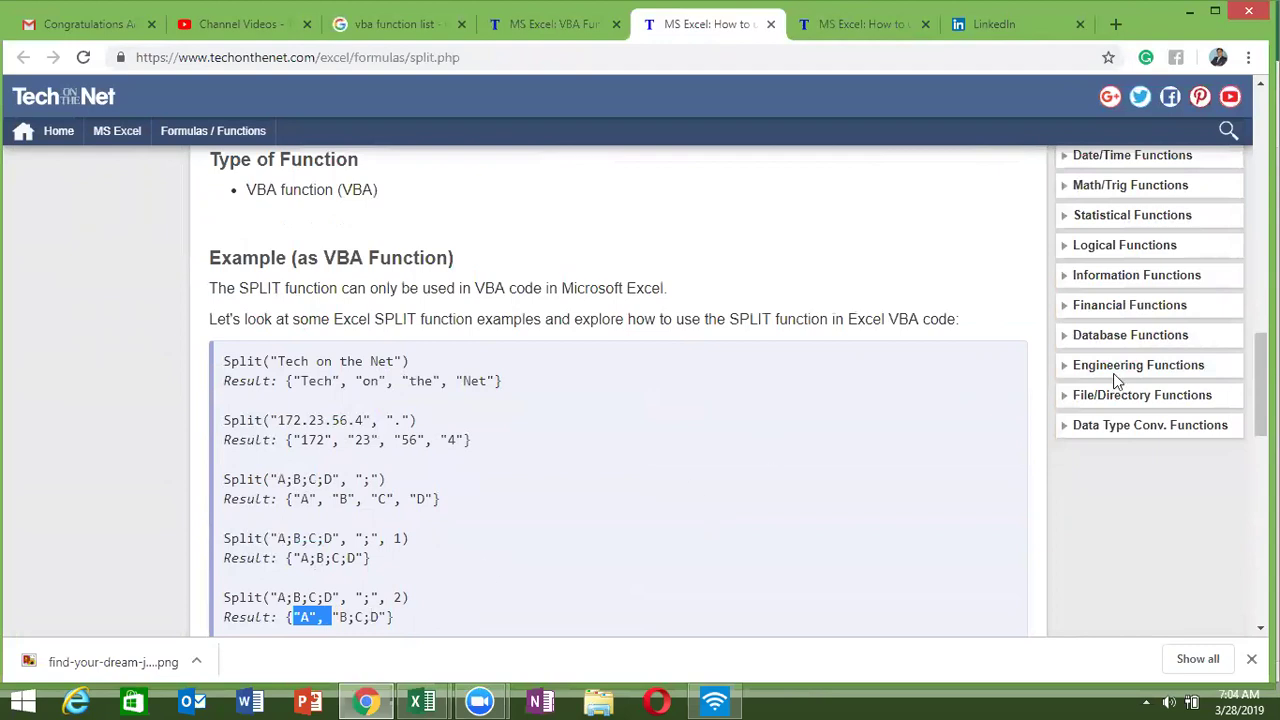
pyautogui.scroll(-2, 1261, 400)
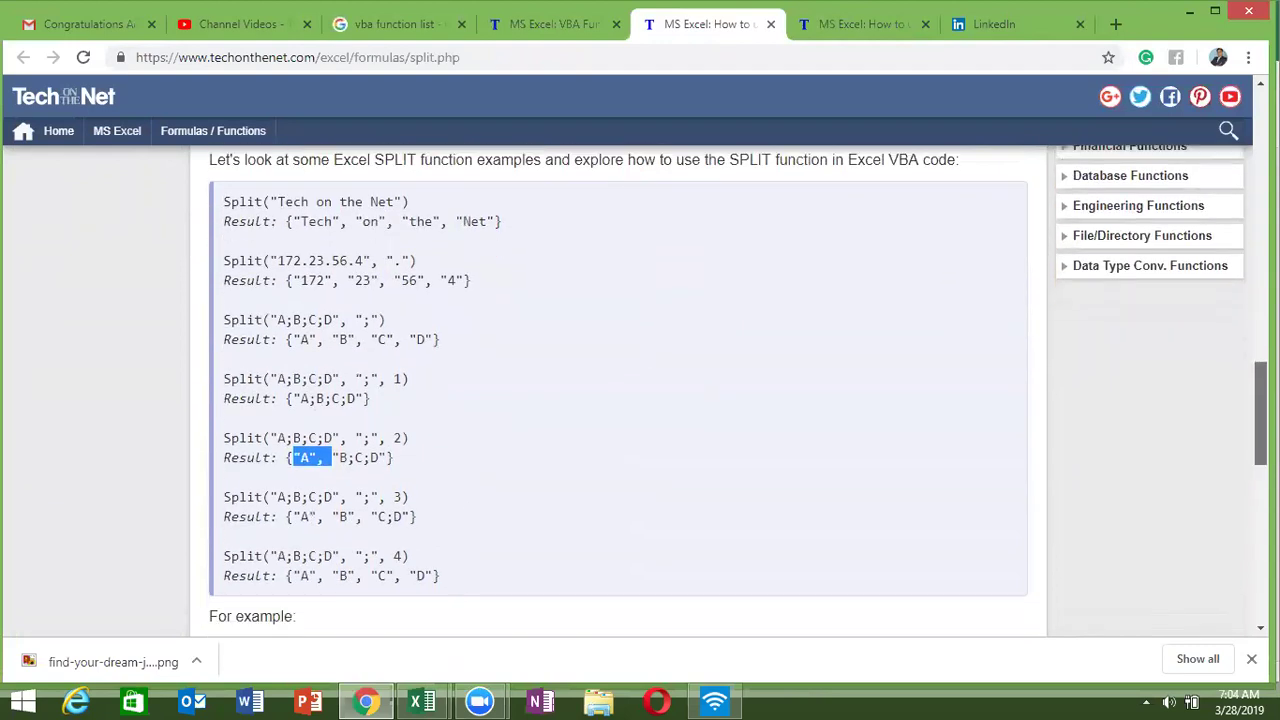
pyautogui.scroll(-1, 618, 390)
pyautogui.scroll(-1, 618, 390)
pyautogui.scroll(-1, 618, 390)
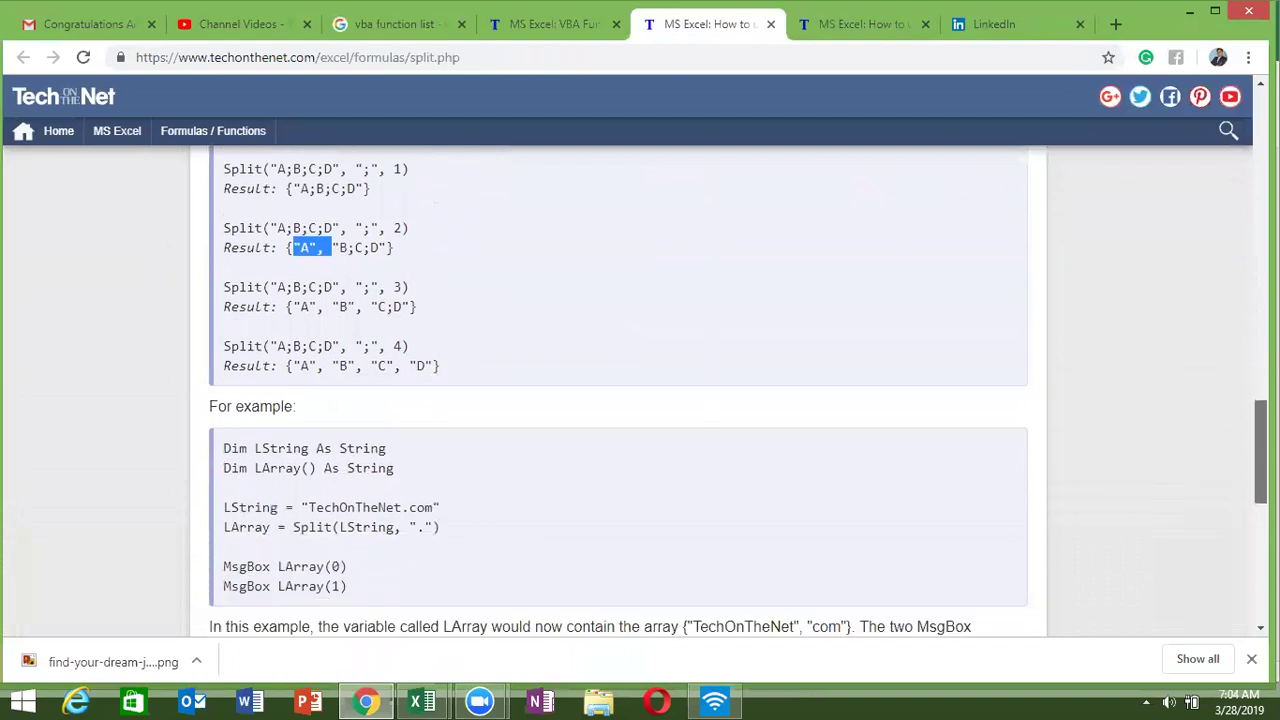
pyautogui.scroll(1, 618, 390)
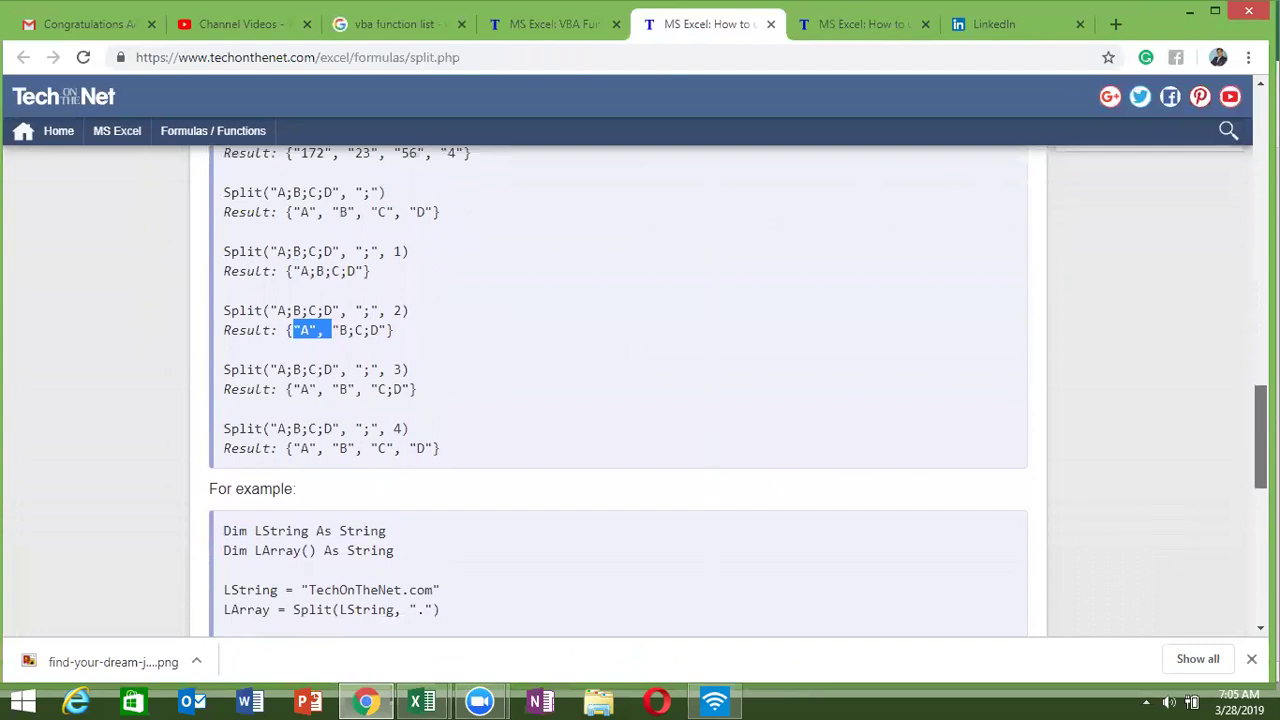
pyautogui.scroll(1, 618, 390)
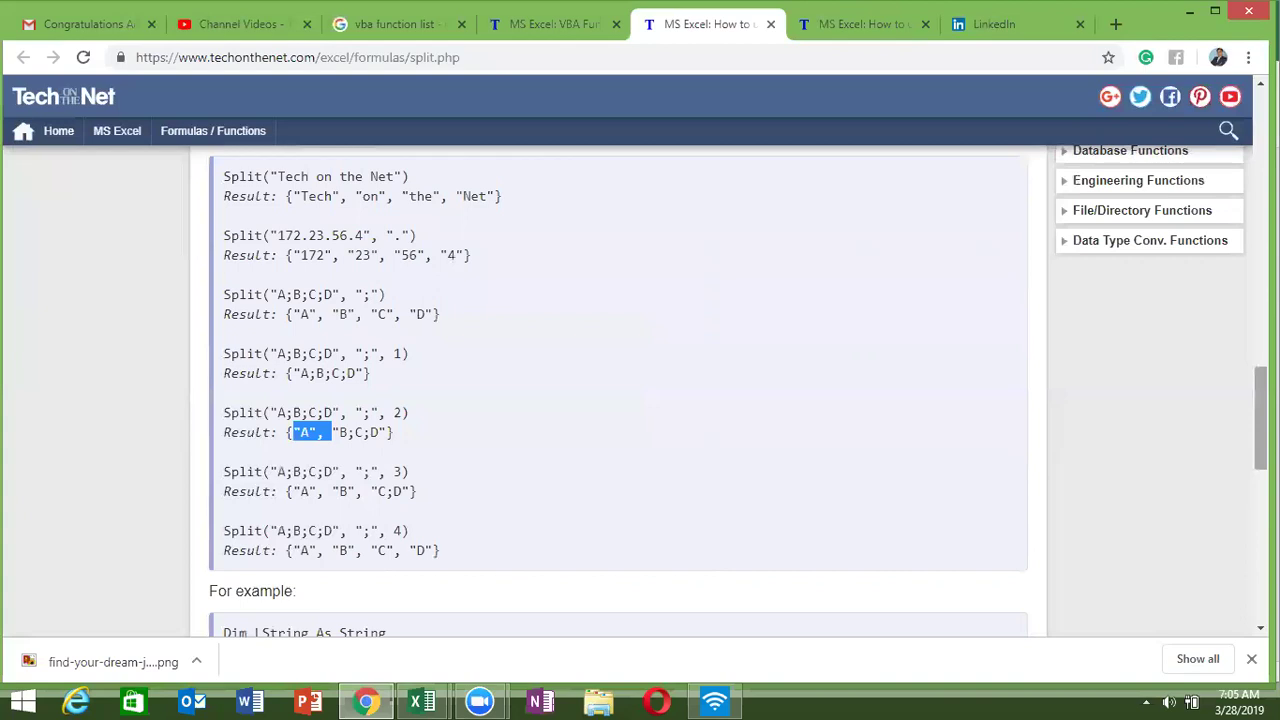
pyautogui.scroll(2, 1261, 418)
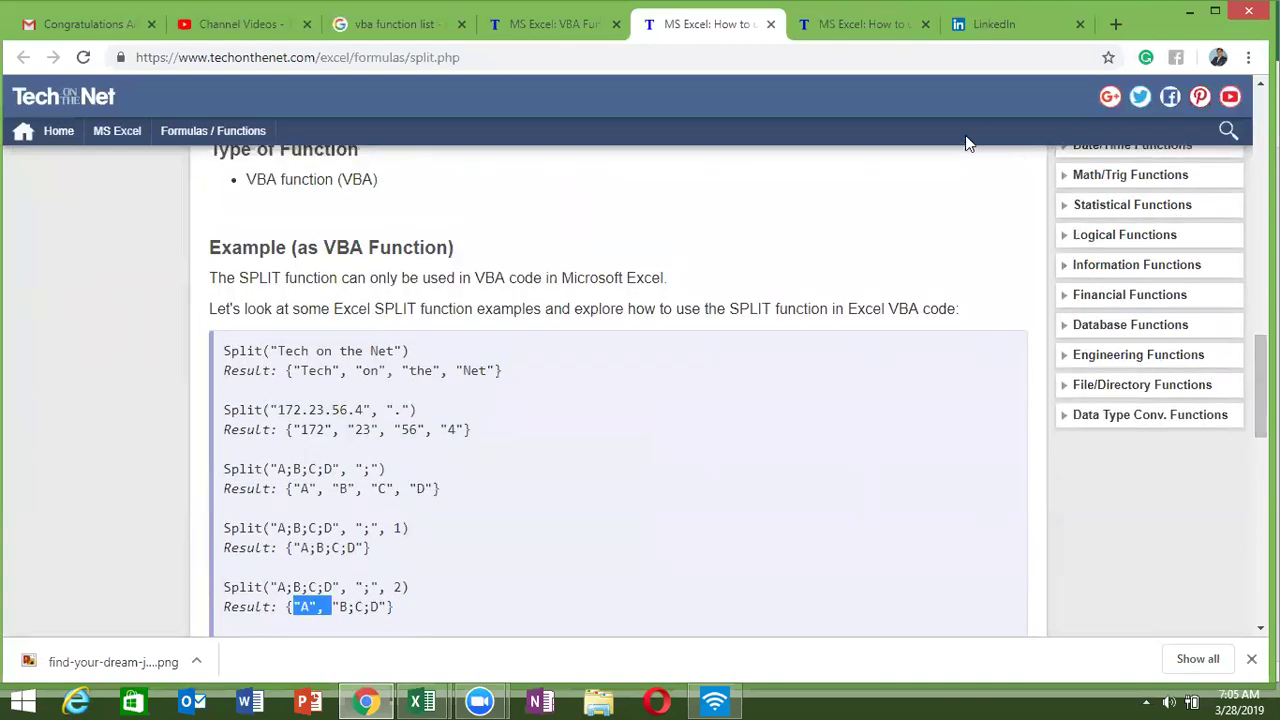
pyautogui.click(770, 24)
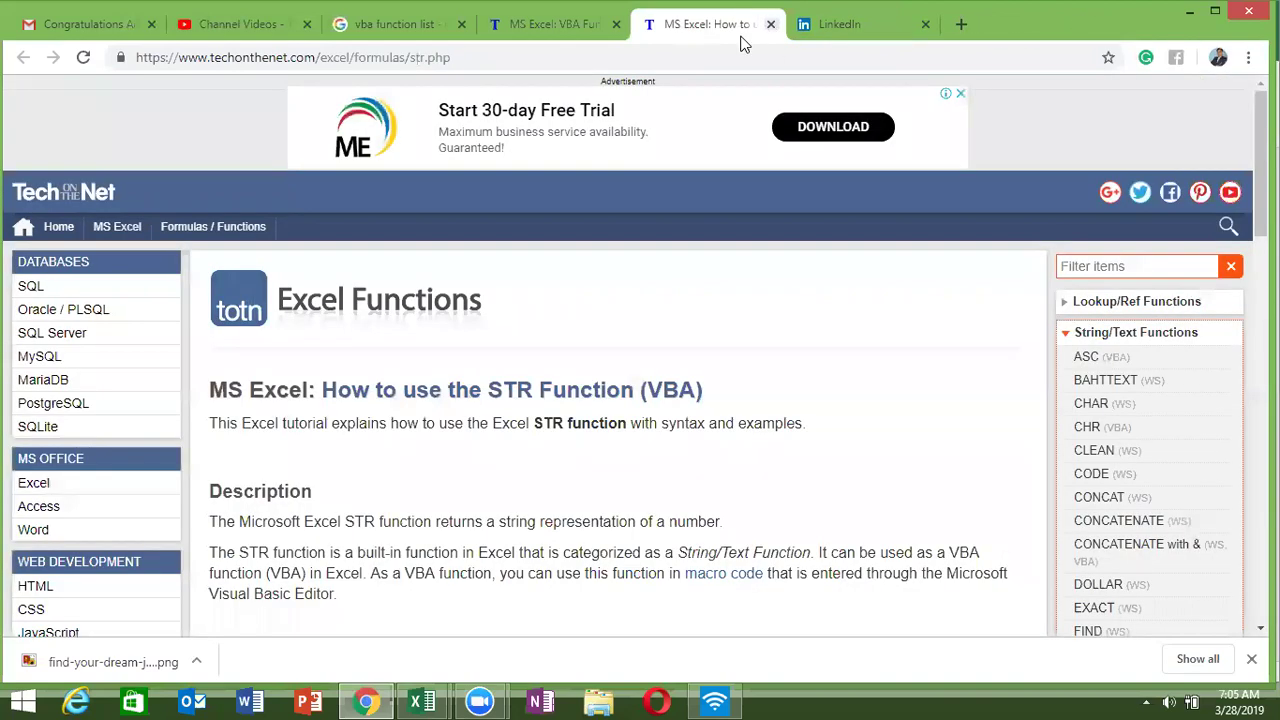
# Step: Scroll the STR page to its examples and highlight STR(12) and its "12" result
pyautogui.scroll(-1, 1261, 170)
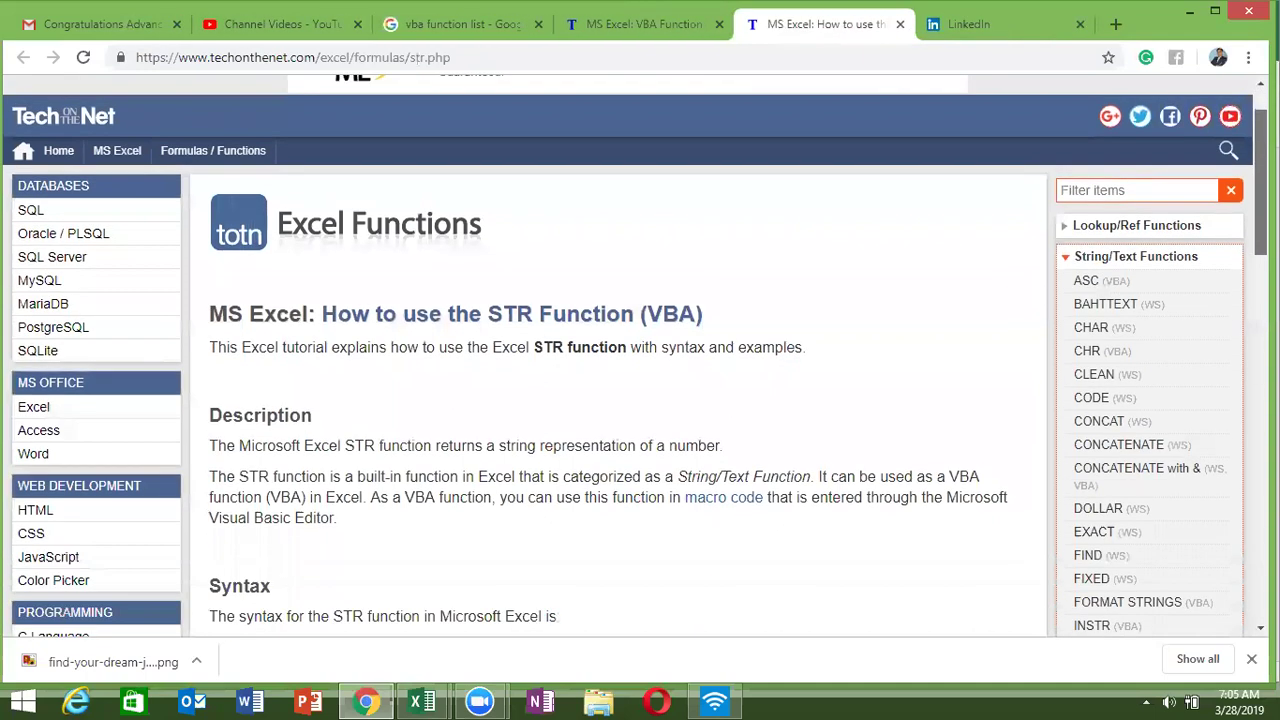
pyautogui.scroll(-1, 640, 390)
pyautogui.scroll(-2, 640, 390)
pyautogui.scroll(-1, 640, 390)
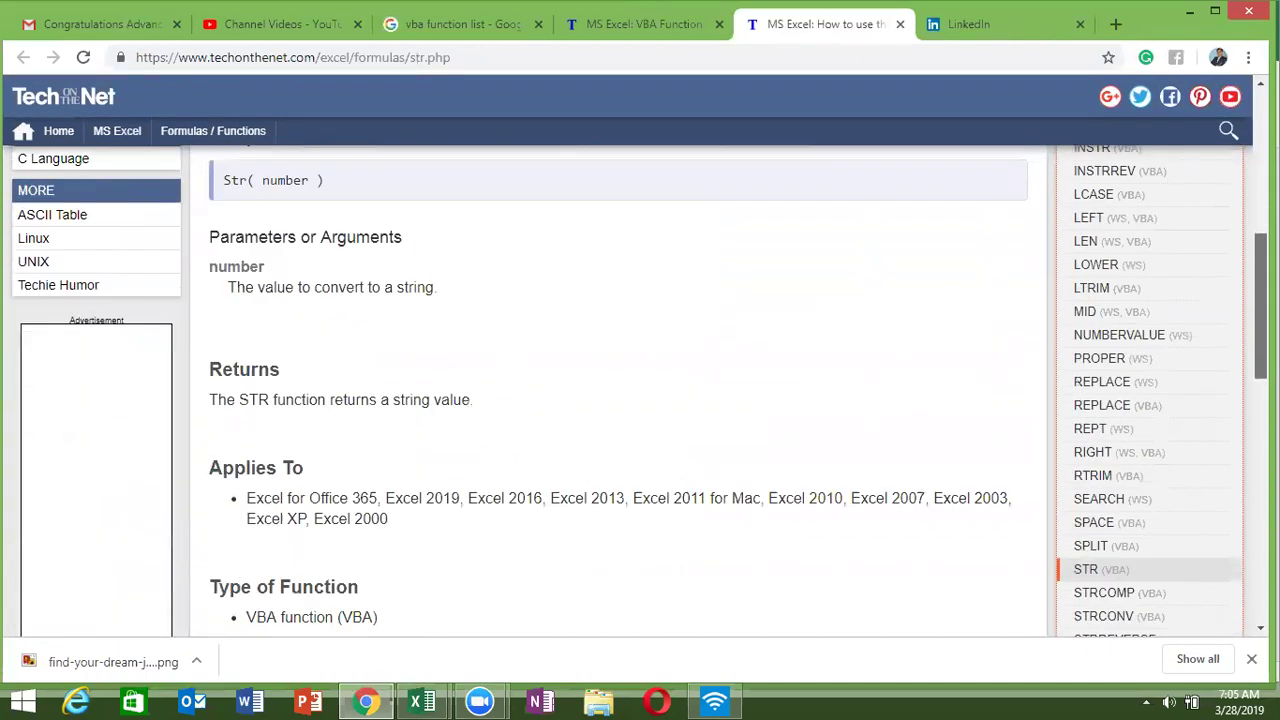
pyautogui.scroll(-3, 640, 390)
pyautogui.scroll(-1, 534, 493)
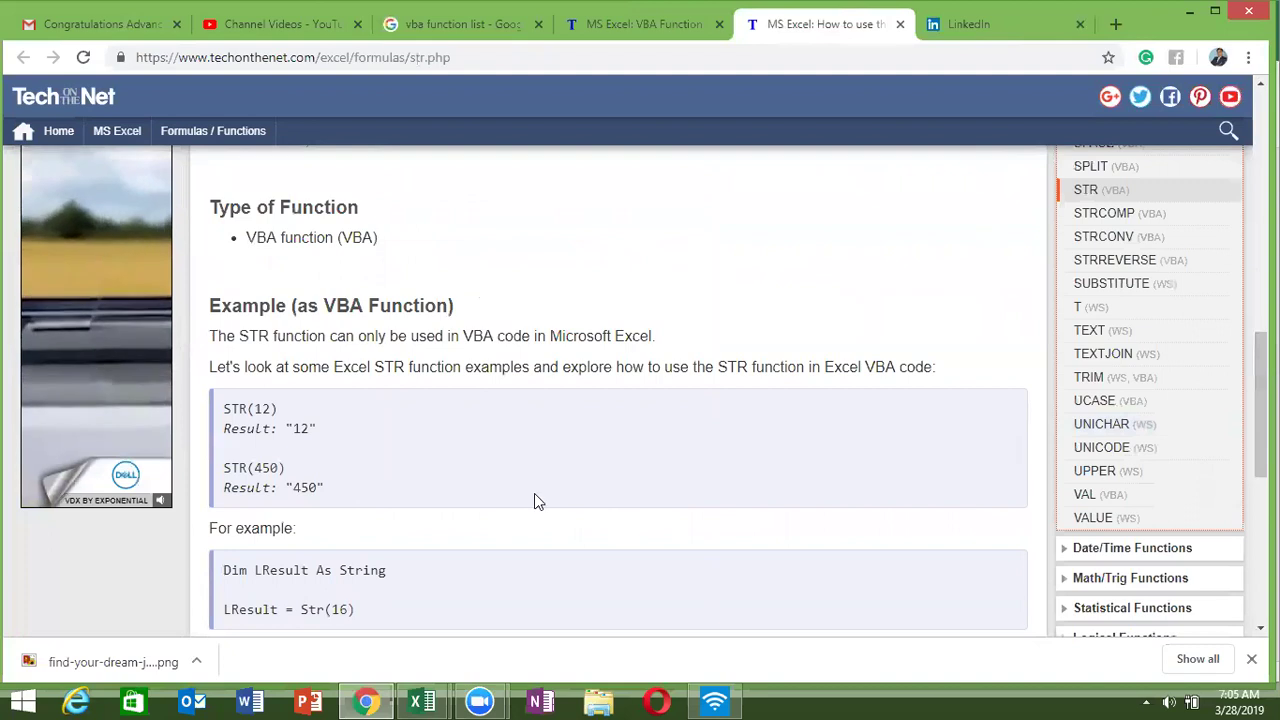
pyautogui.doubleClick(262, 409)
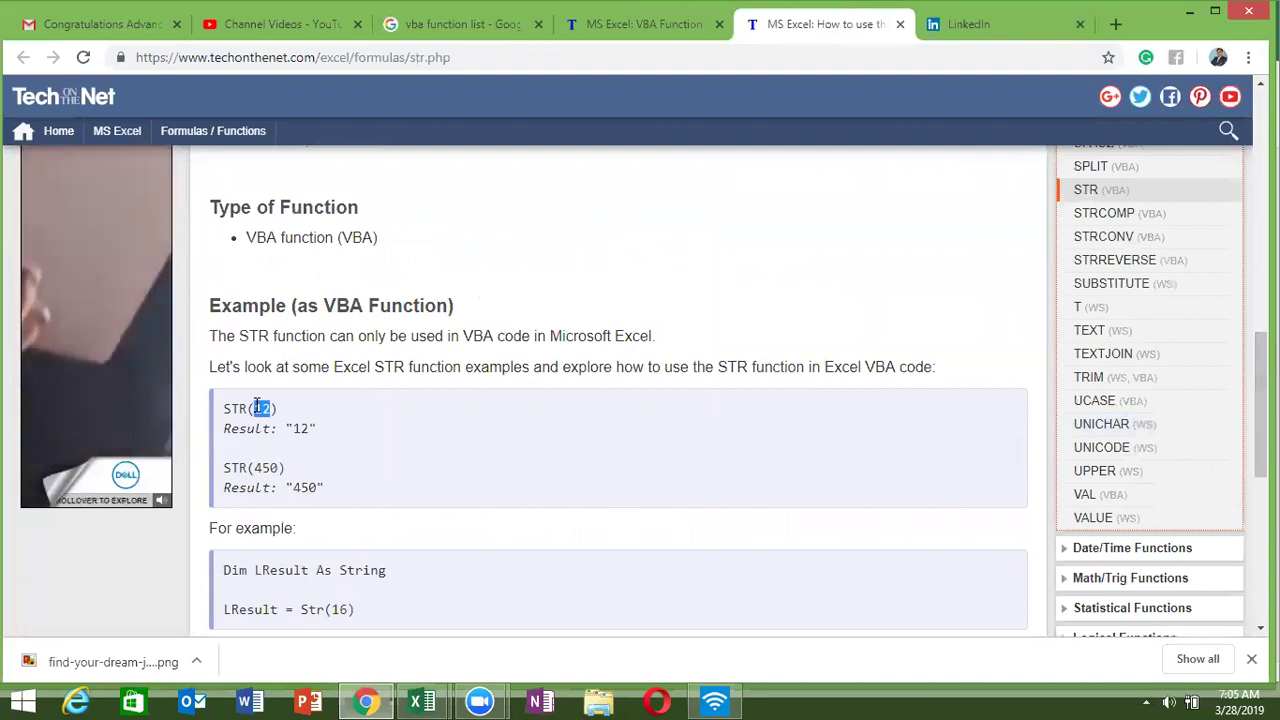
pyautogui.moveTo(287, 428); pyautogui.dragTo(332, 428)
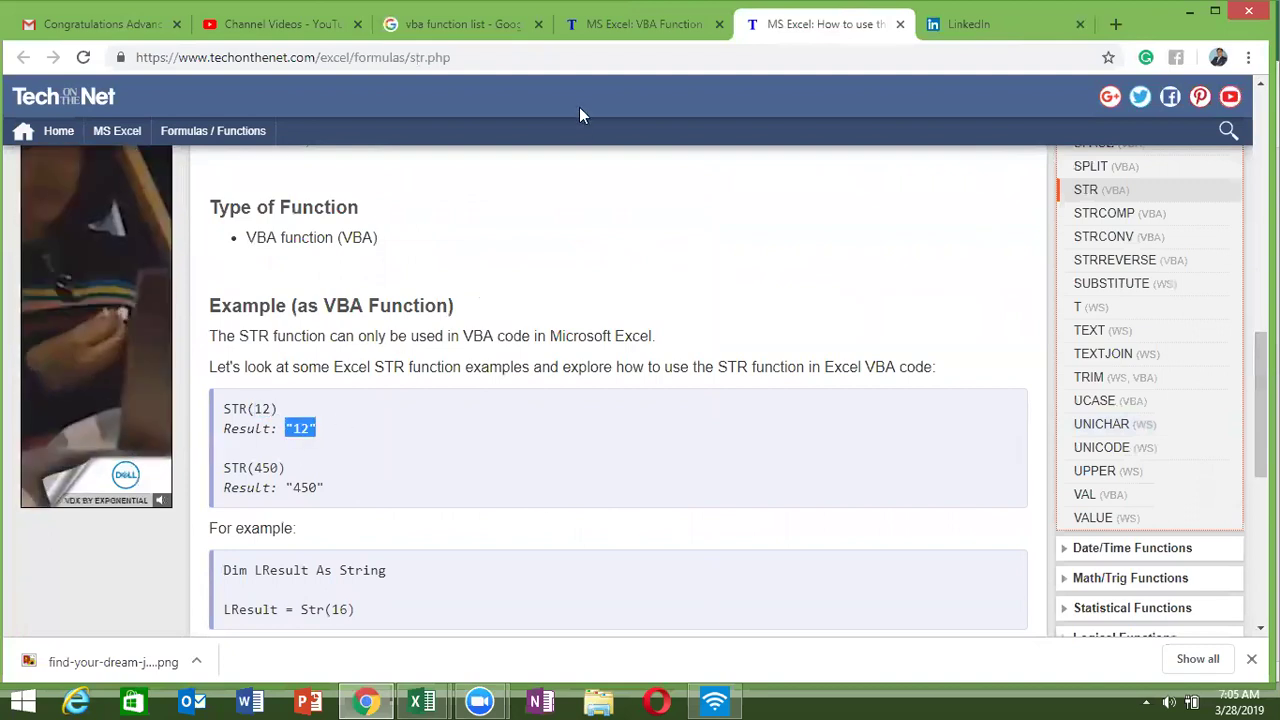
# Step: Open STRCOMP and STRCONV from the VBA functions list in new tabs, then close the STR tab
pyautogui.click(620, 30)
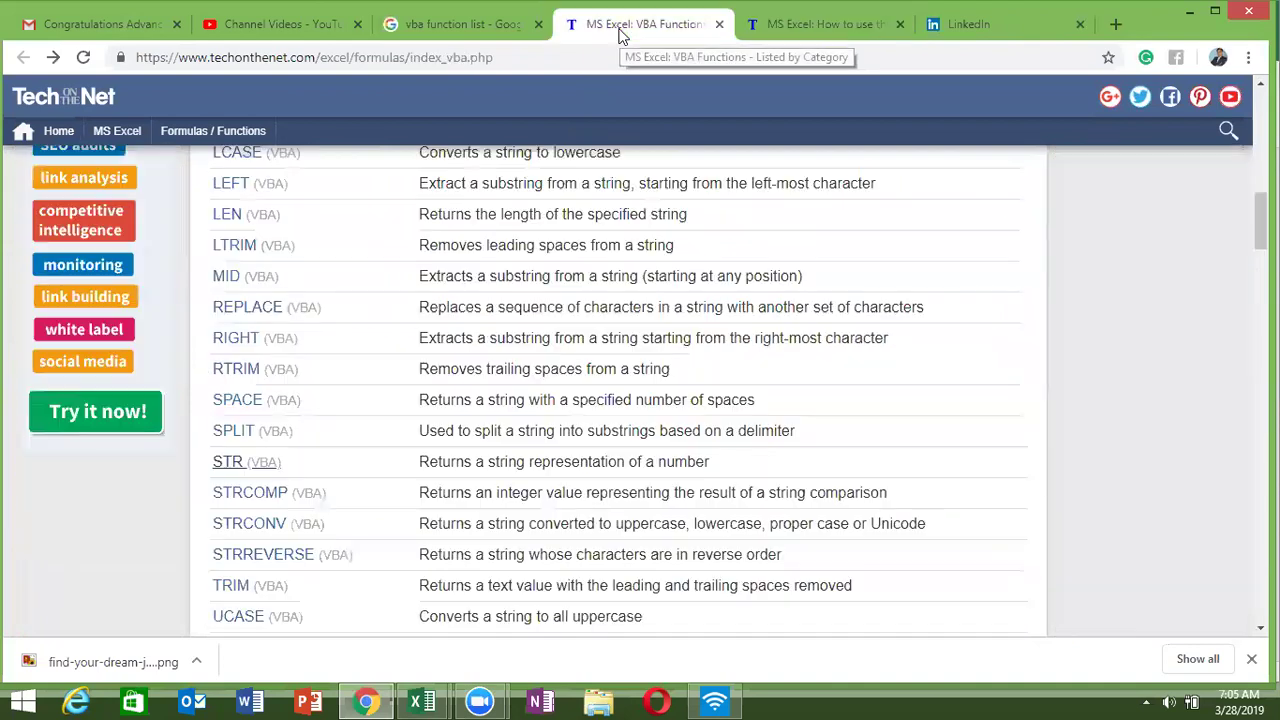
pyautogui.rightClick(270, 500)
pyautogui.click(296, 508)
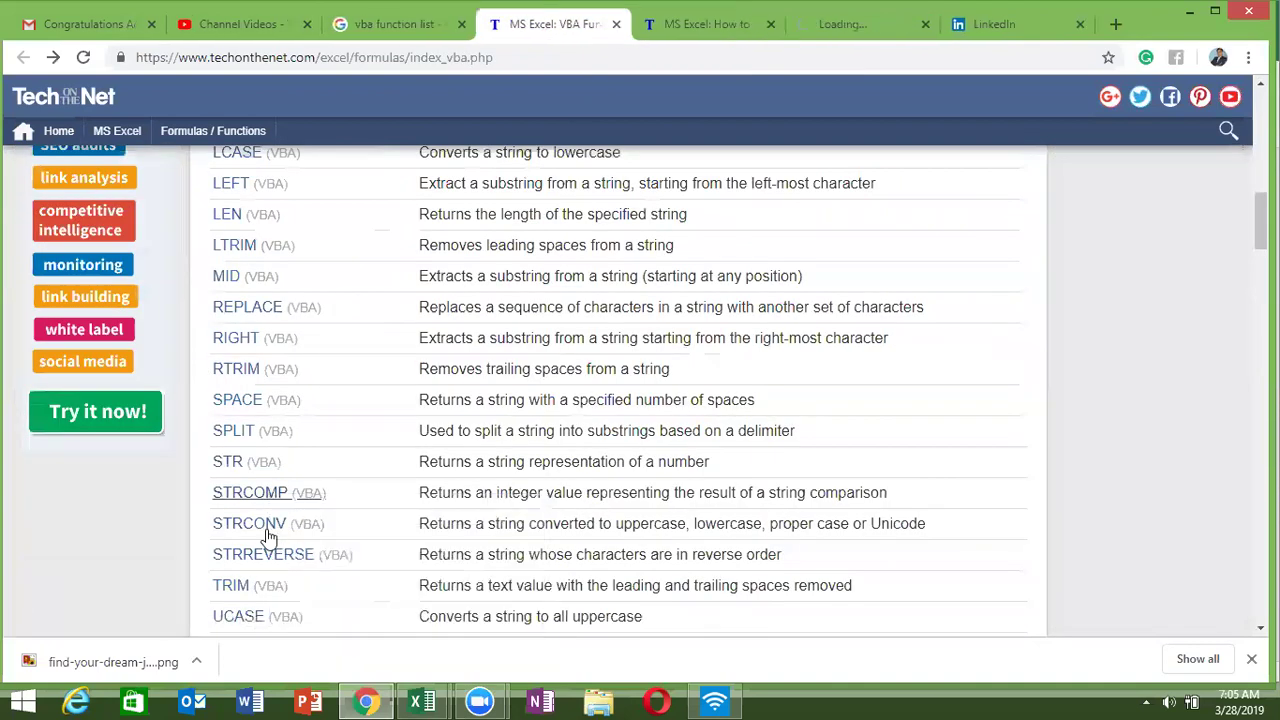
pyautogui.rightClick(266, 533)
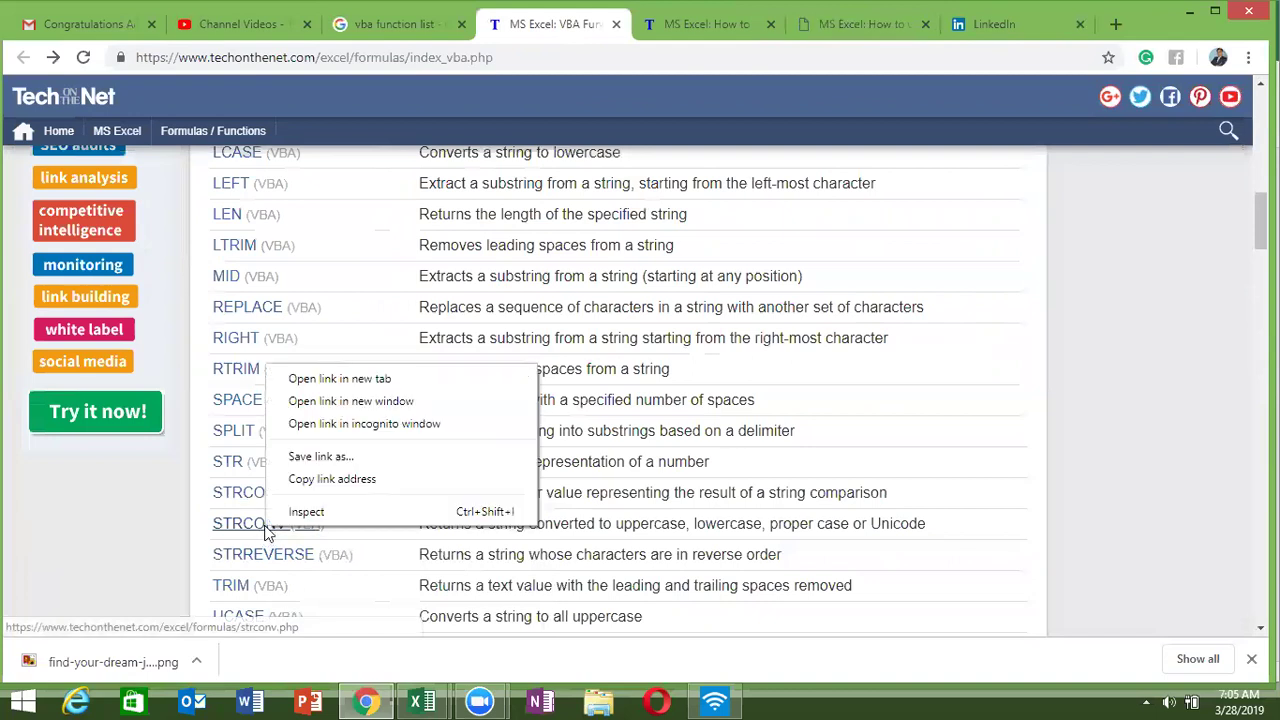
pyautogui.click(329, 379)
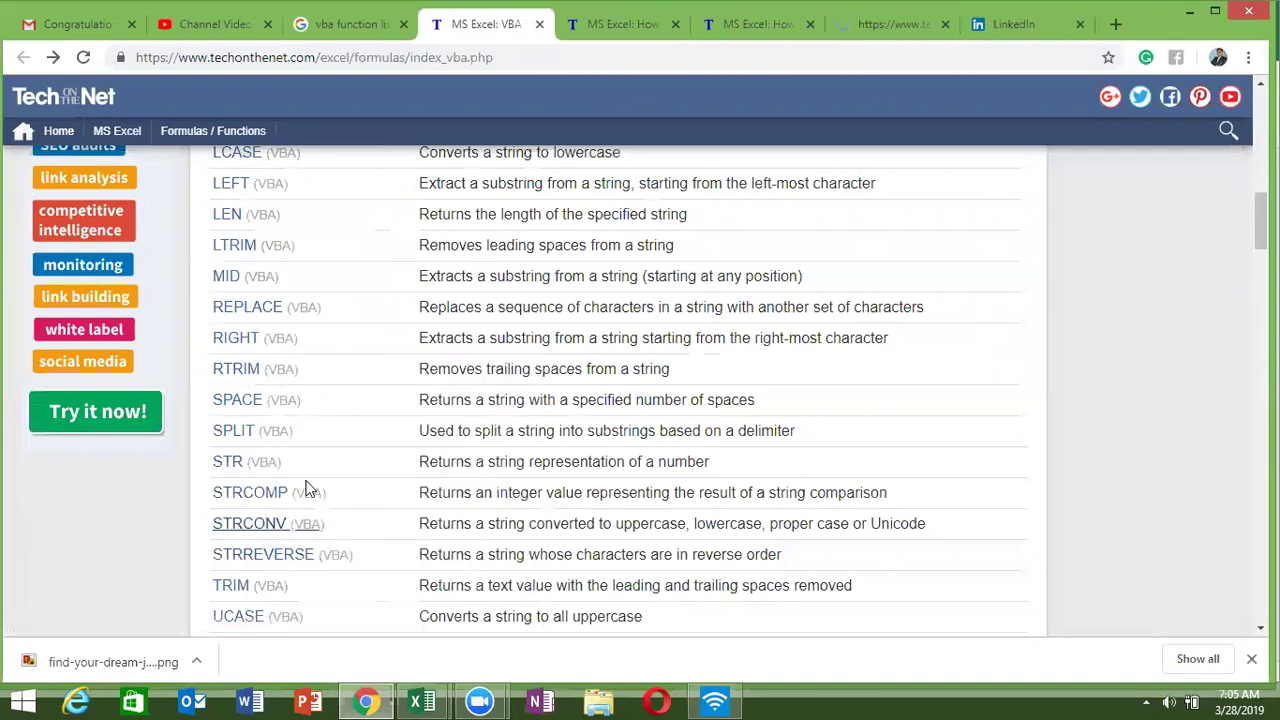
pyautogui.click(648, 26)
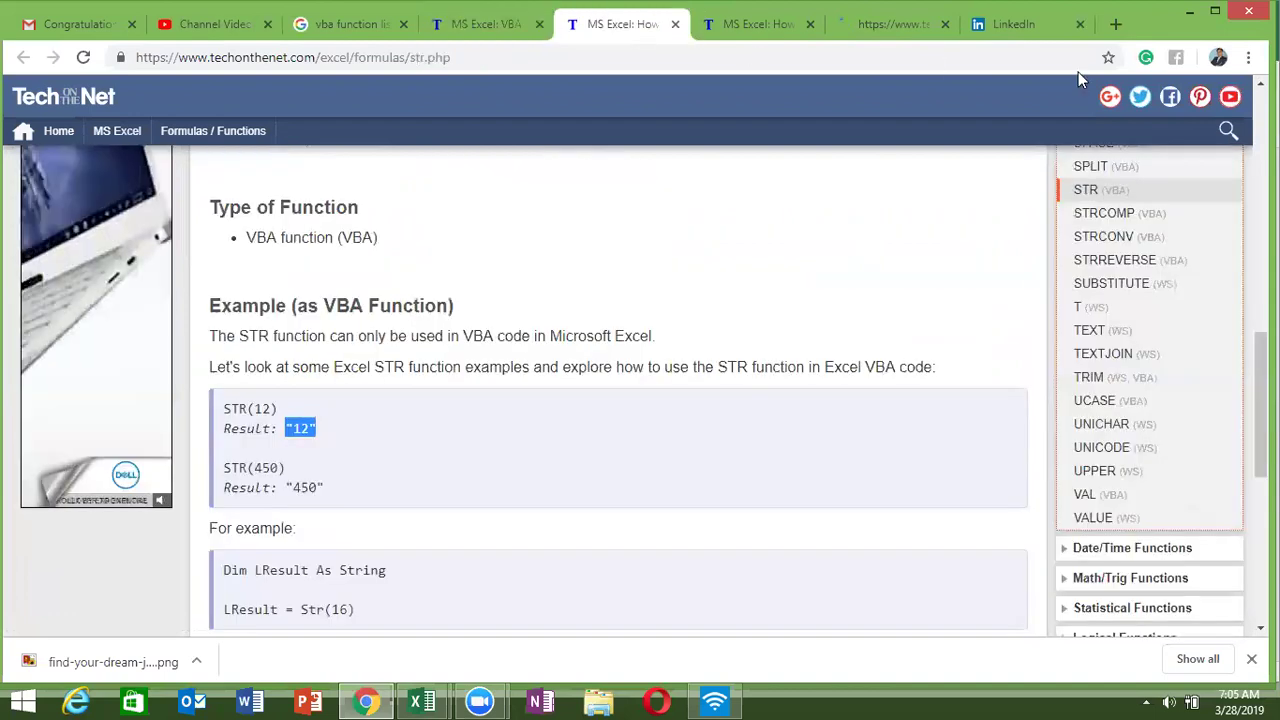
pyautogui.click(675, 24)
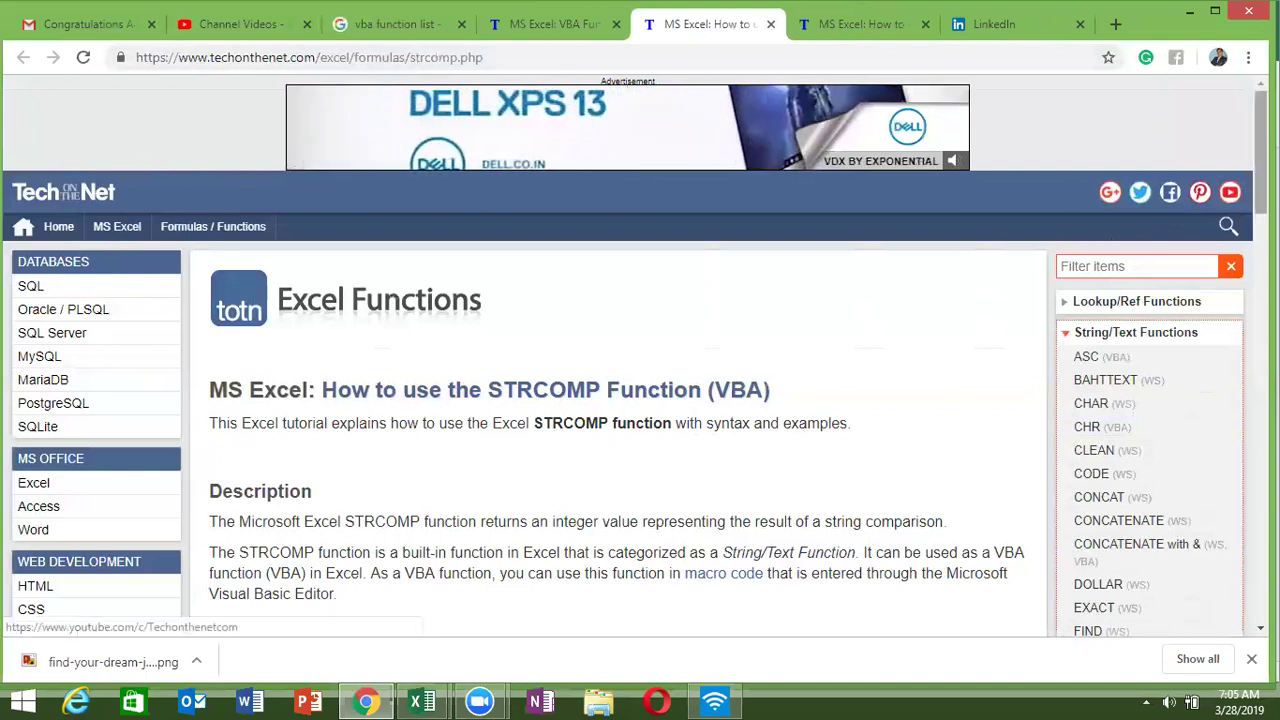
# Step: Scroll the STRCOMP page to its examples and highlight the TechOnTheNet.com comparison returning 0
pyautogui.scroll(-3, 640, 400)
pyautogui.scroll(-1, 640, 400)
pyautogui.scroll(-2, 640, 400)
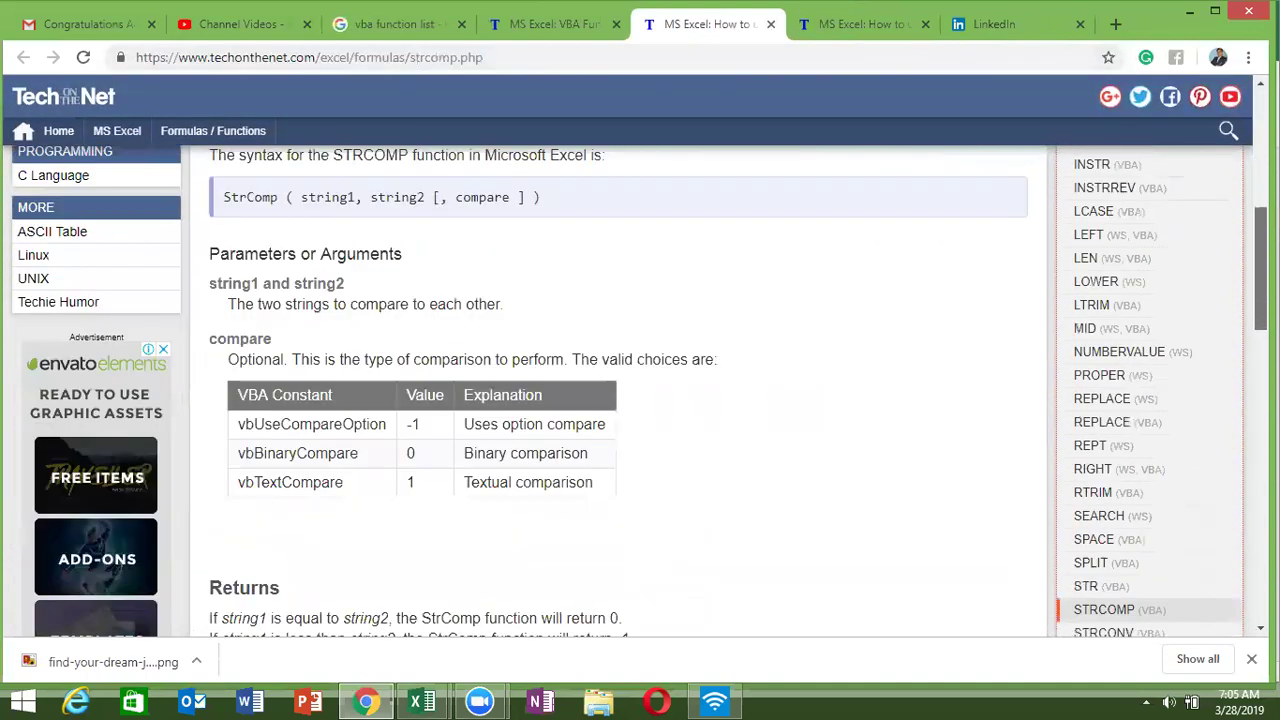
pyautogui.scroll(-1, 640, 400)
pyautogui.scroll(-3, 640, 400)
pyautogui.scroll(-1, 705, 404)
pyautogui.scroll(-1, 705, 404)
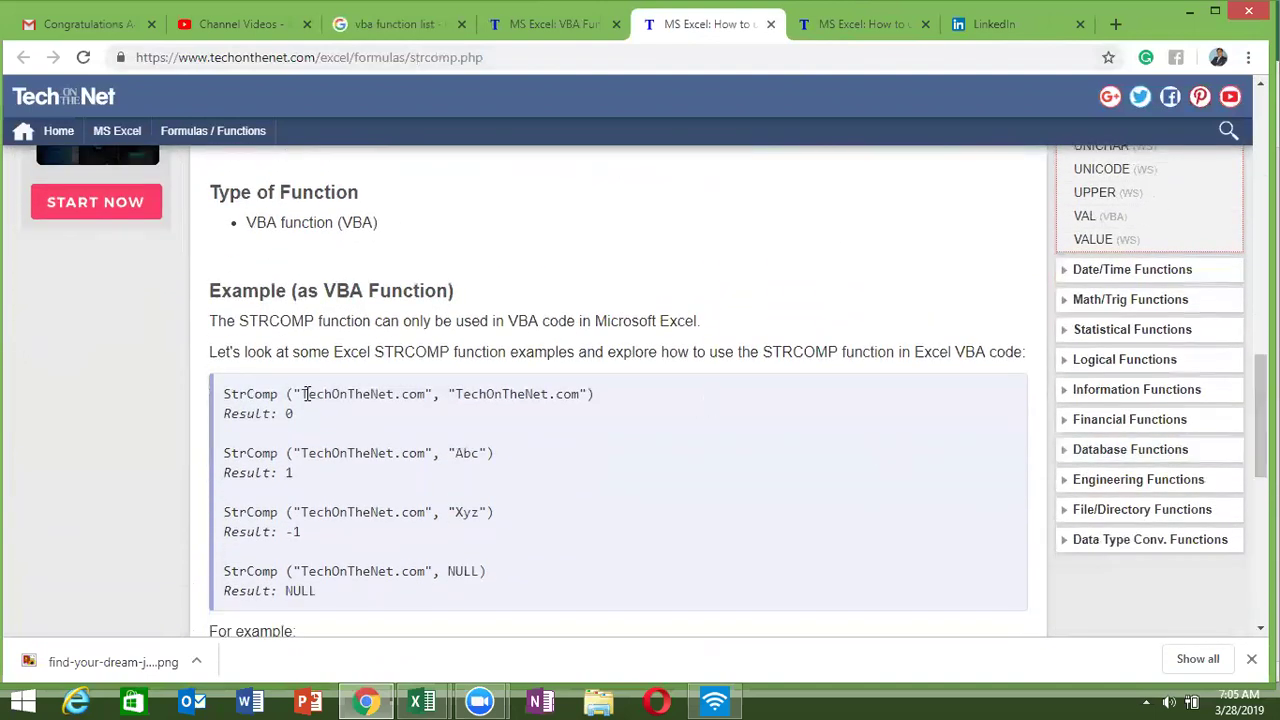
pyautogui.moveTo(305, 393); pyautogui.dragTo(560, 391)
pyautogui.moveTo(308, 417)
pyautogui.mouseDown()
pyautogui.moveTo(284, 414)
pyautogui.moveTo(566, 394)
pyautogui.mouseUp()
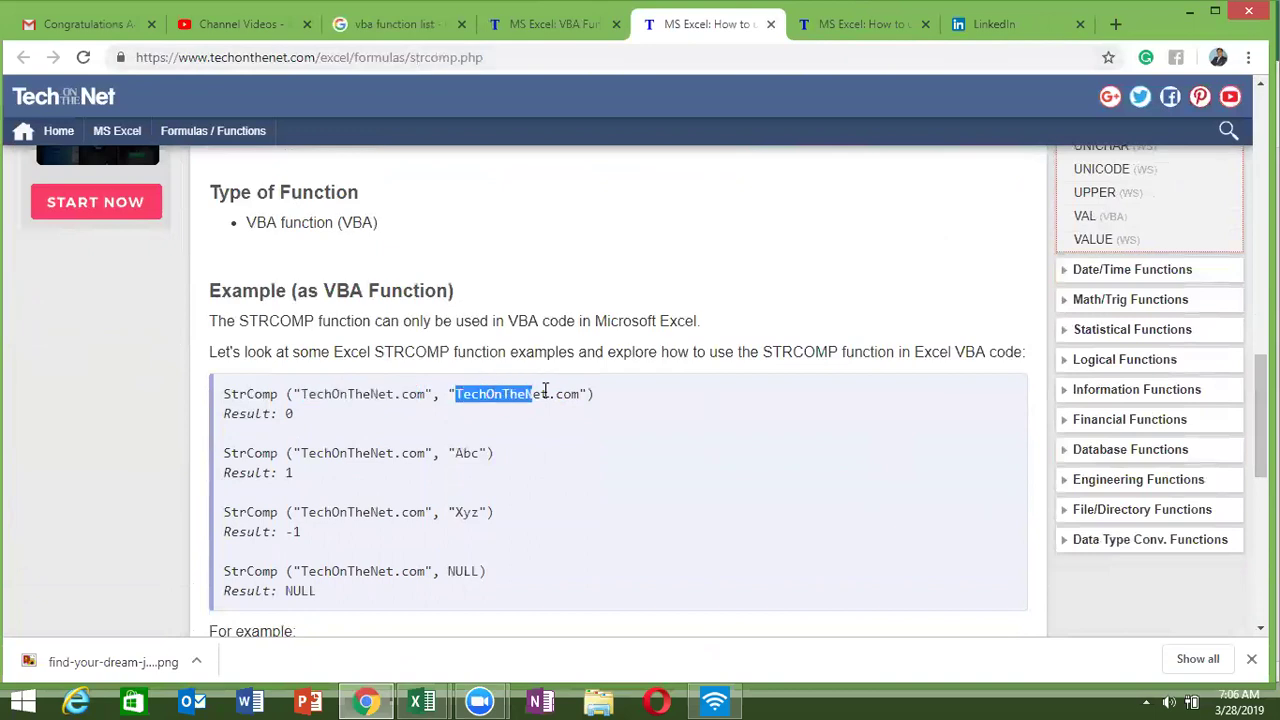
# Step: Highlight the Abc comparison line in the STRCOMP examples
pyautogui.moveTo(301, 455); pyautogui.dragTo(481, 453)
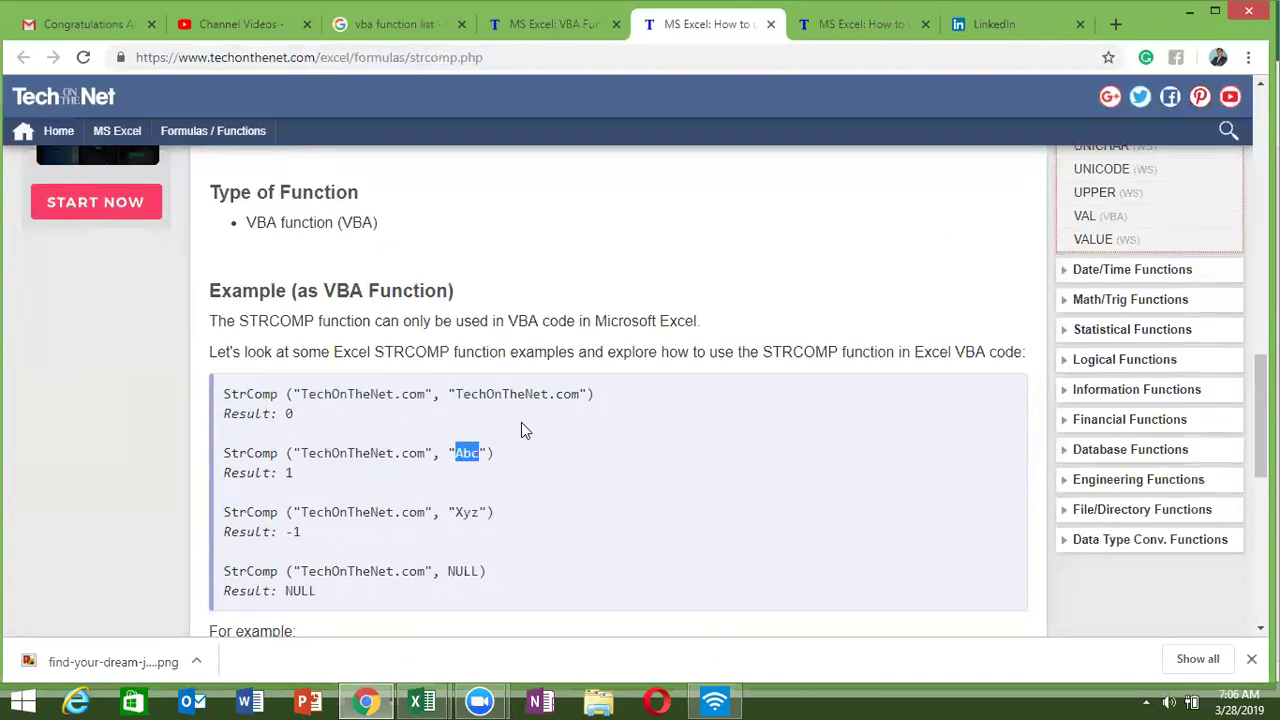
pyautogui.click(501, 477)
pyautogui.tripleClick(470, 453)
pyautogui.click(470, 453)
# Step: Highlight each STRCOMP example result in turn: -1, NULL, 0 and 1
pyautogui.scroll(-1, 349, 497)
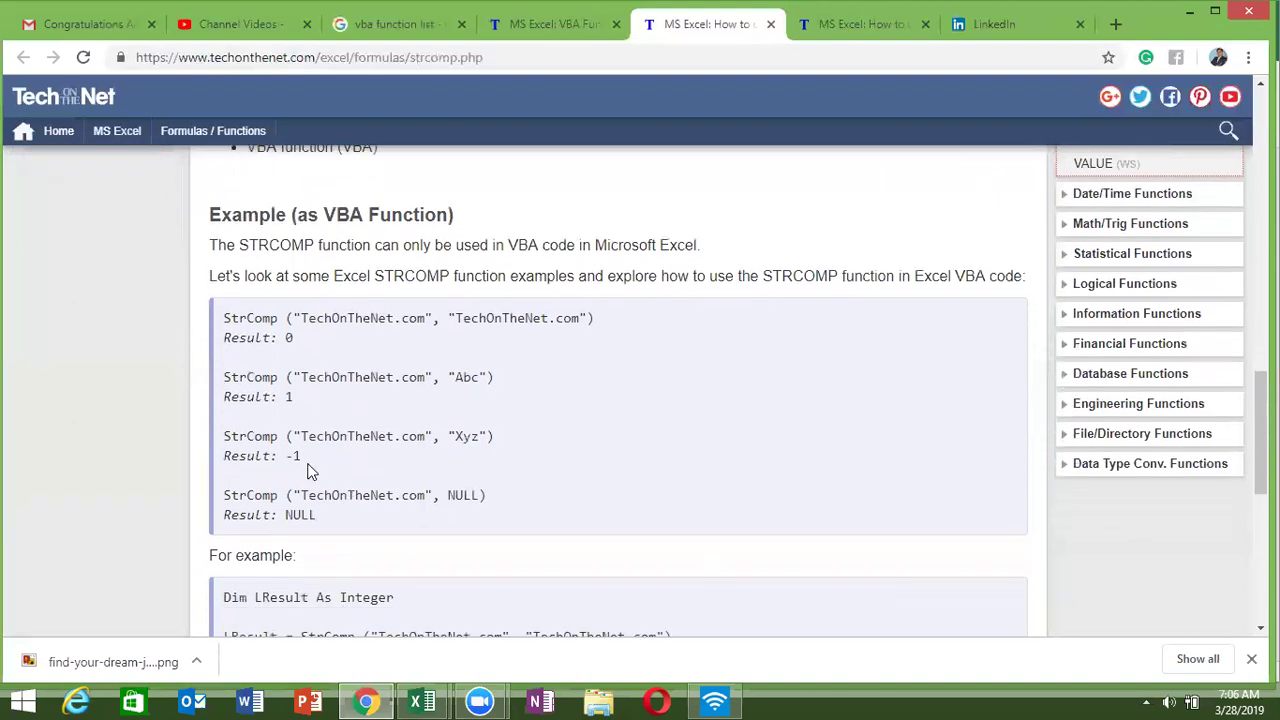
pyautogui.doubleClick(308, 468)
pyautogui.tripleClick(297, 459)
pyautogui.click(297, 459)
pyautogui.doubleClick(299, 516)
pyautogui.doubleClick(303, 456)
pyautogui.click(293, 396)
pyautogui.doubleClick(298, 354)
pyautogui.doubleClick(289, 339)
pyautogui.click(329, 318)
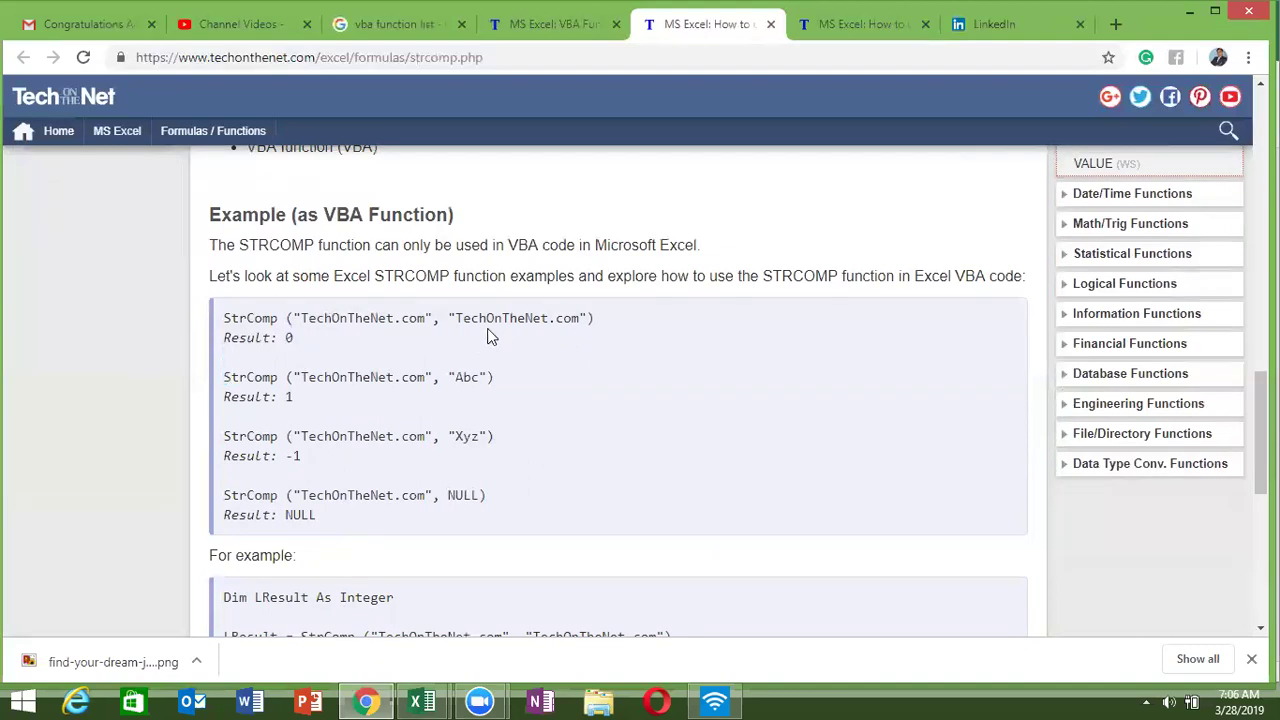
pyautogui.doubleClick(294, 398)
pyautogui.doubleClick(306, 457)
pyautogui.tripleClick(301, 512)
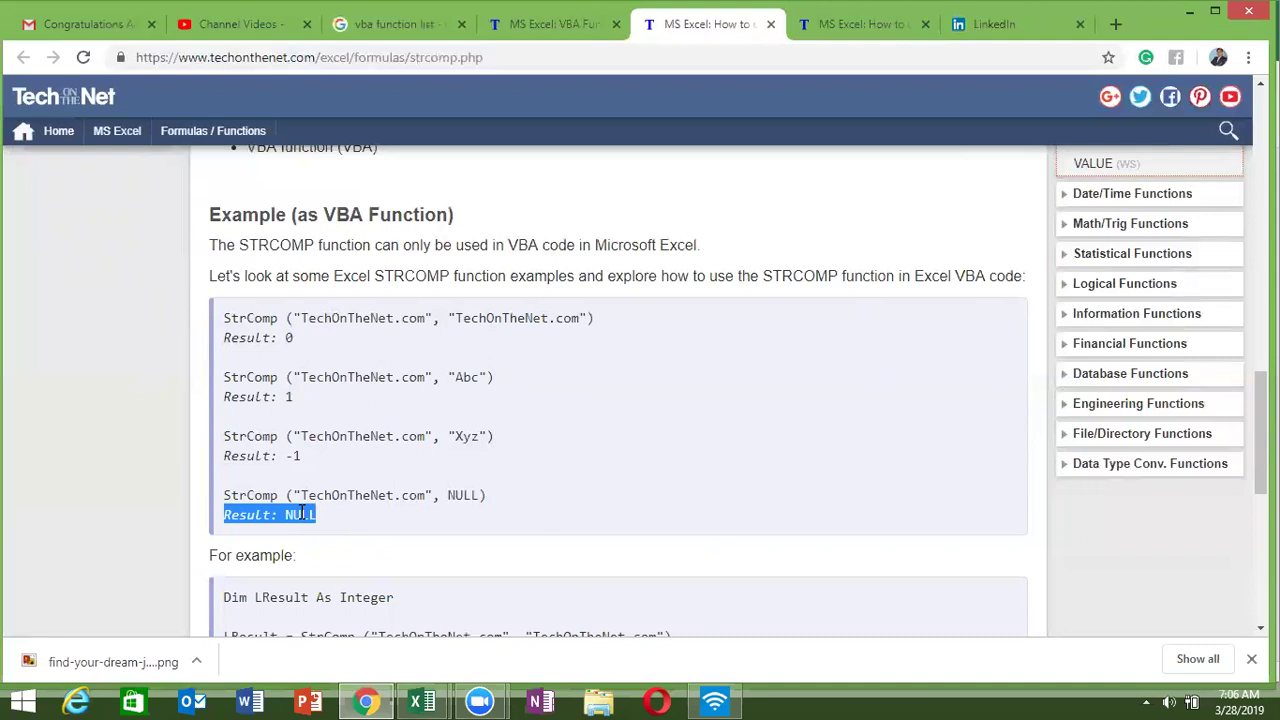
# Step: Highlight the Abc argument and .com in the Abc example, then close the STRCOMP tab
pyautogui.scroll(-1, 301, 513)
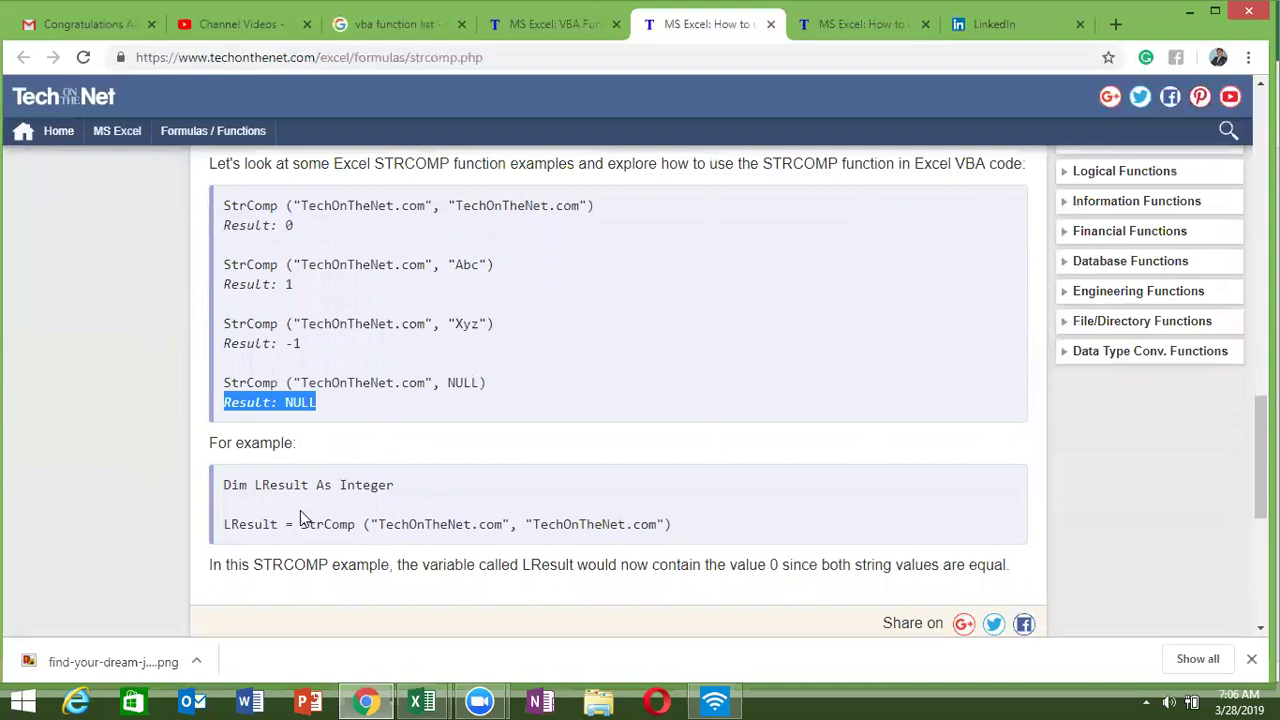
pyautogui.scroll(1, 300, 518)
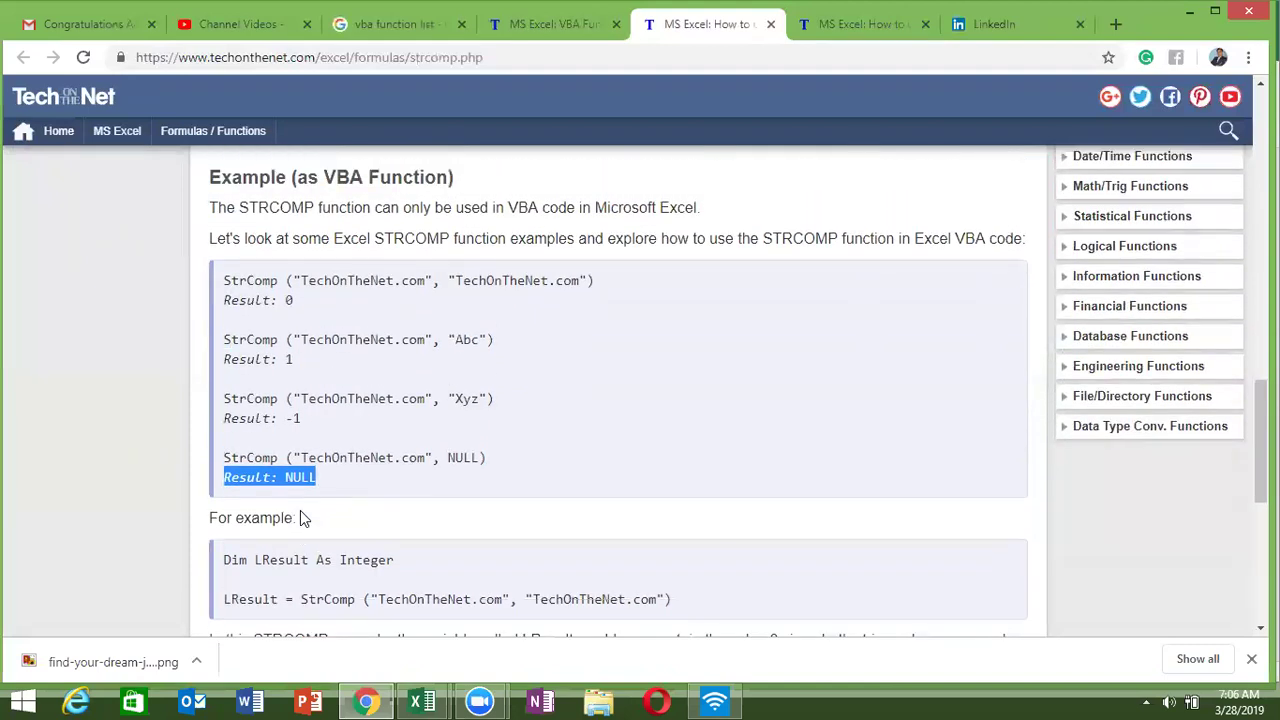
pyautogui.scroll(1, 300, 511)
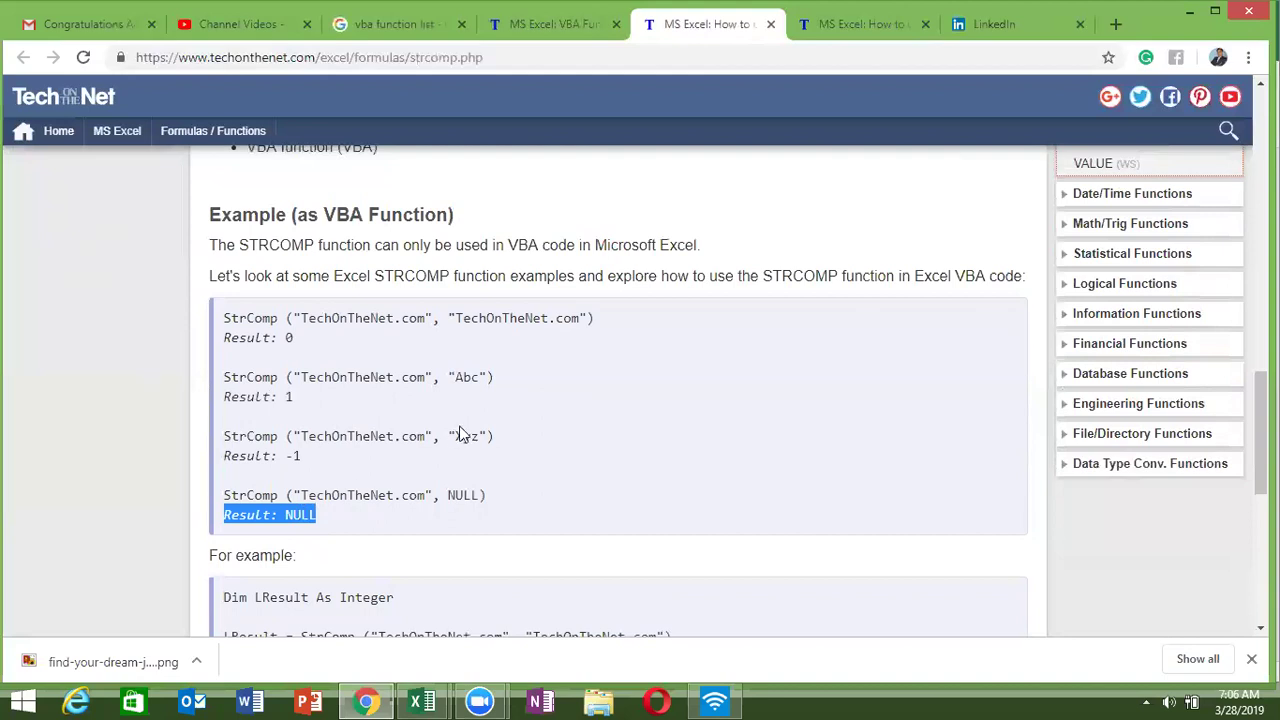
pyautogui.doubleClick(468, 376)
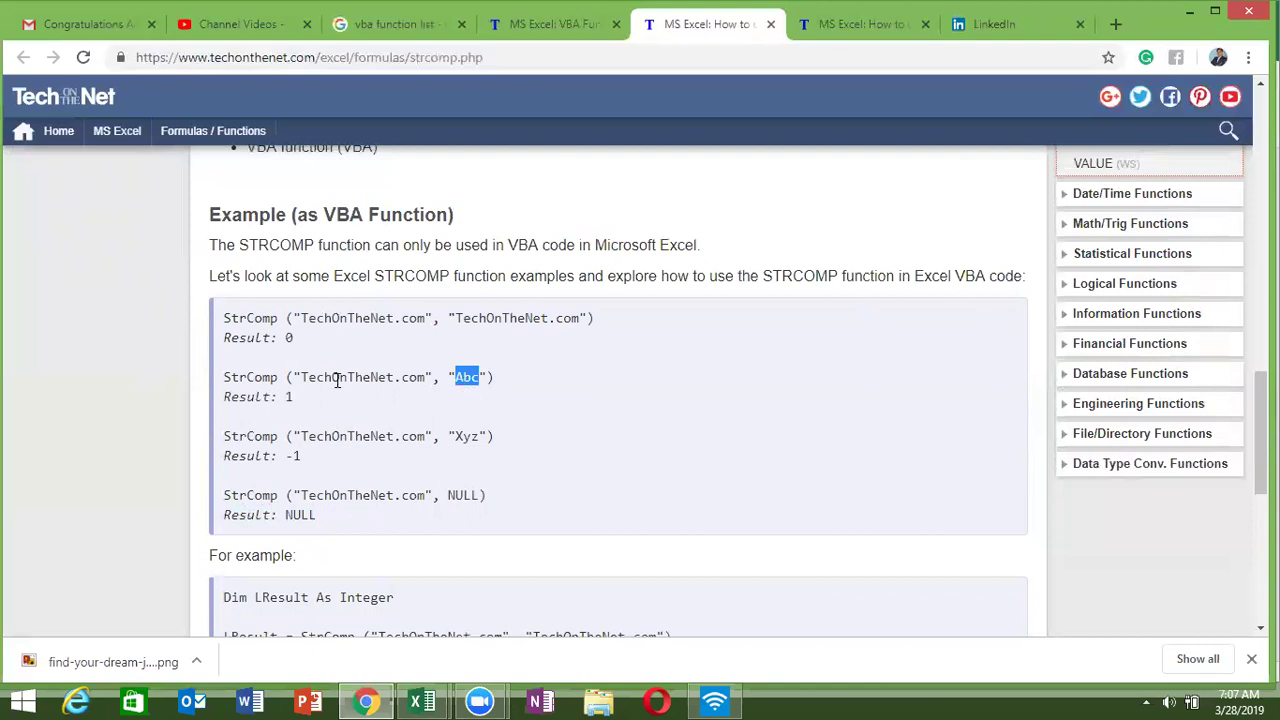
pyautogui.click(467, 384)
pyautogui.doubleClick(474, 384)
pyautogui.click(474, 384)
pyautogui.doubleClick(408, 383)
pyautogui.click(381, 443)
pyautogui.click(770, 24)
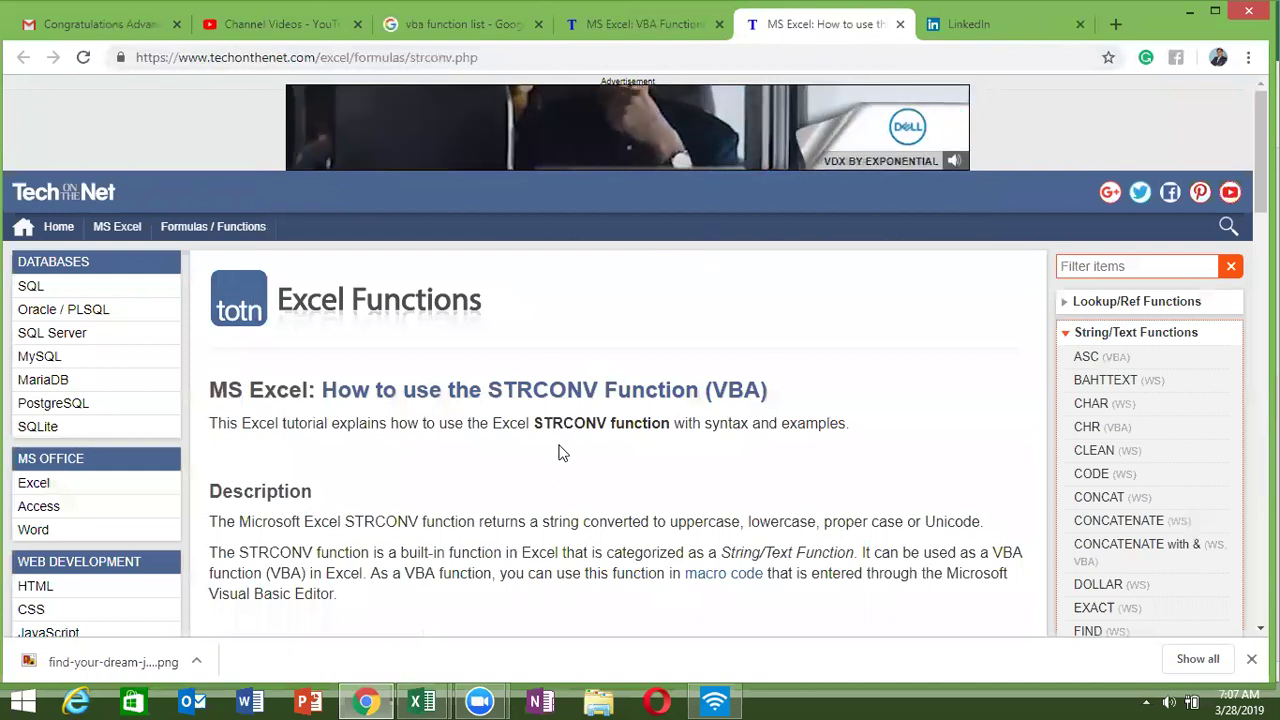
pyautogui.scroll(-2, 561, 453)
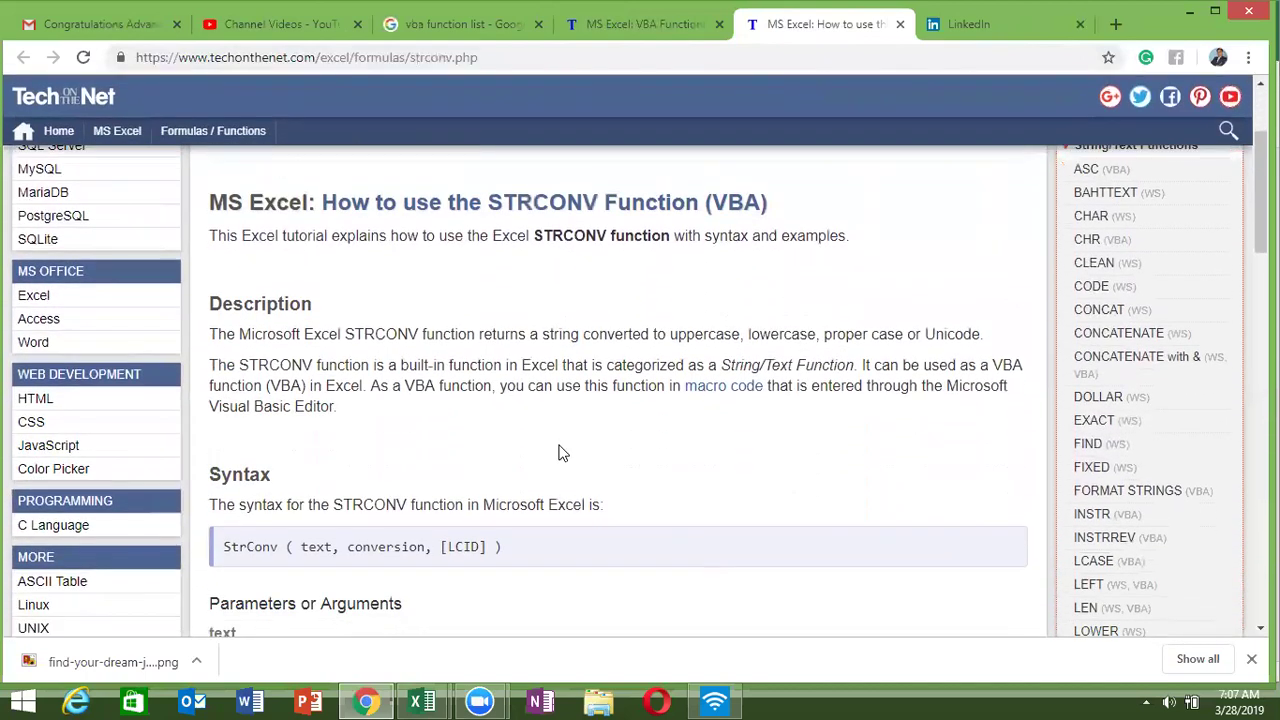
pyautogui.scroll(1, 561, 453)
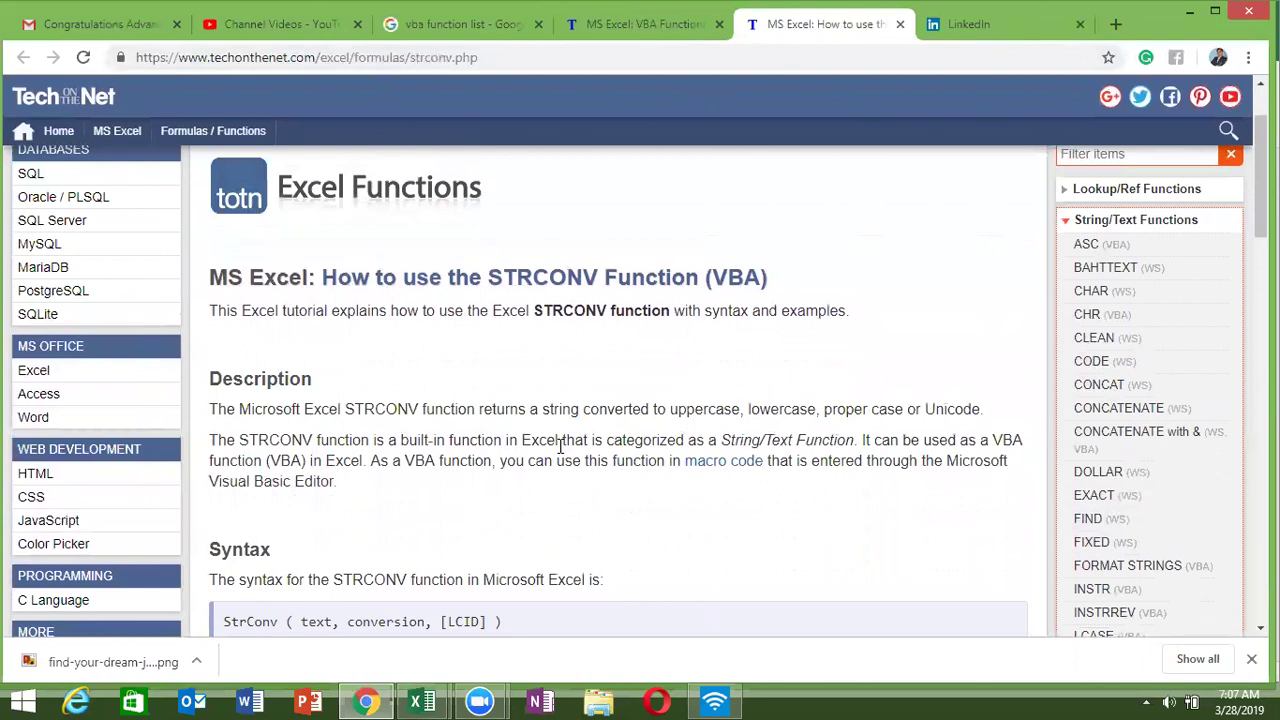
pyautogui.scroll(-2, 561, 447)
pyautogui.scroll(-3, 561, 447)
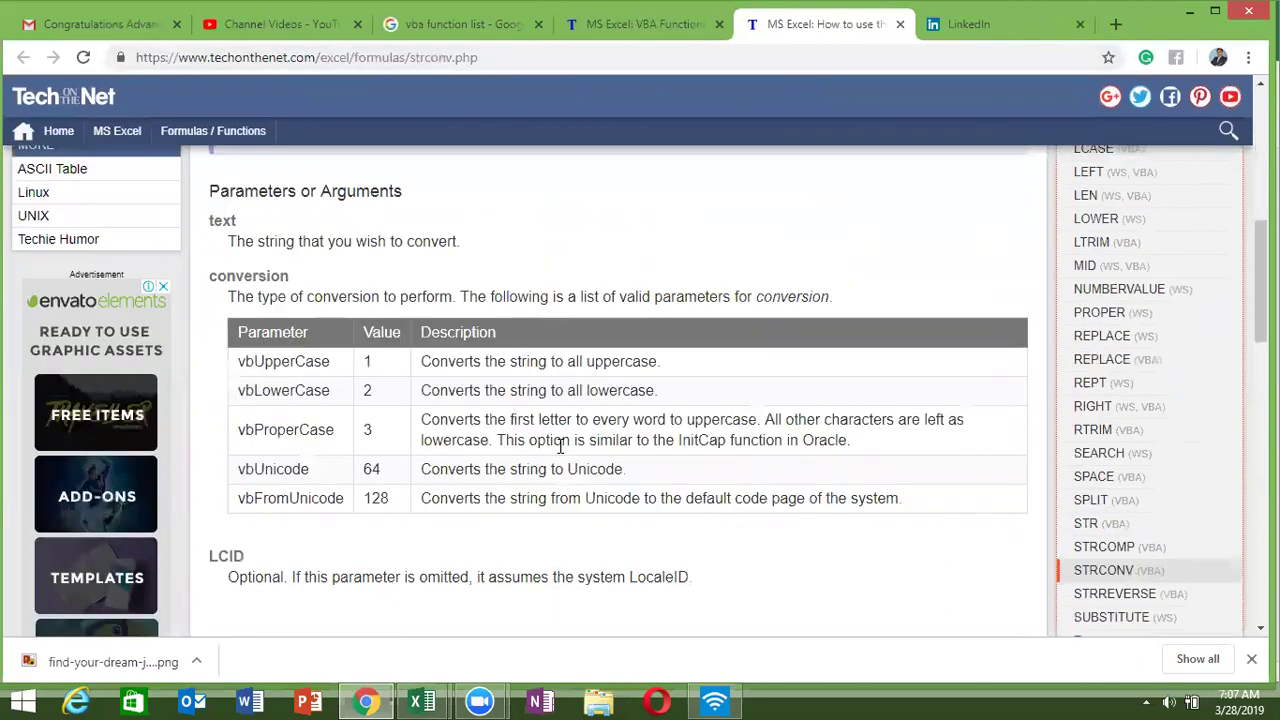
pyautogui.scroll(-5, 561, 447)
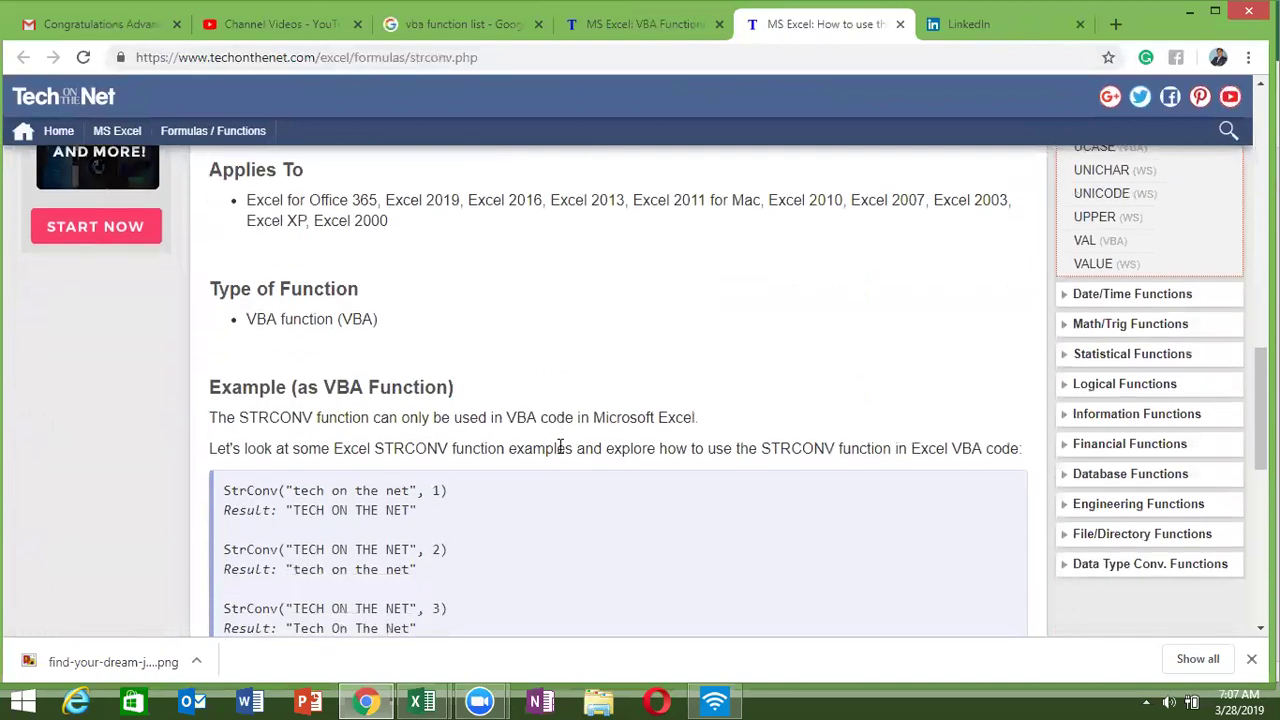
pyautogui.scroll(-1, 561, 447)
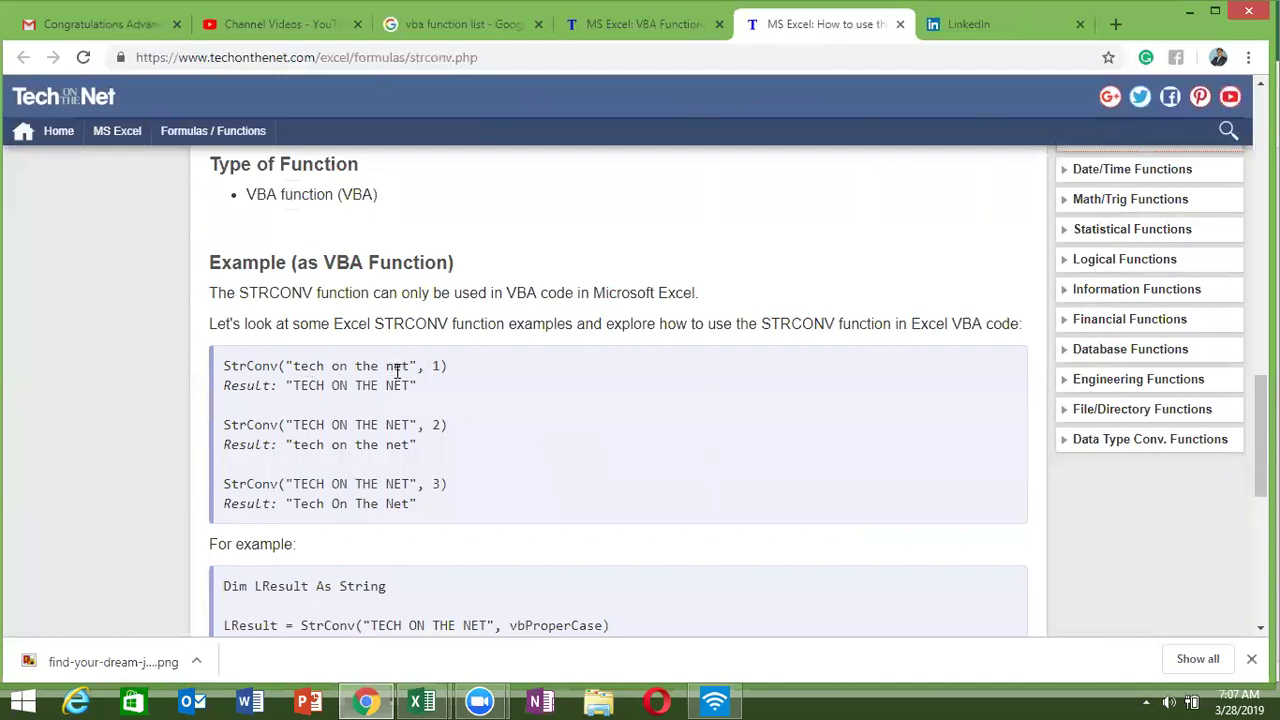
pyautogui.doubleClick(250, 368)
pyautogui.click(311, 365)
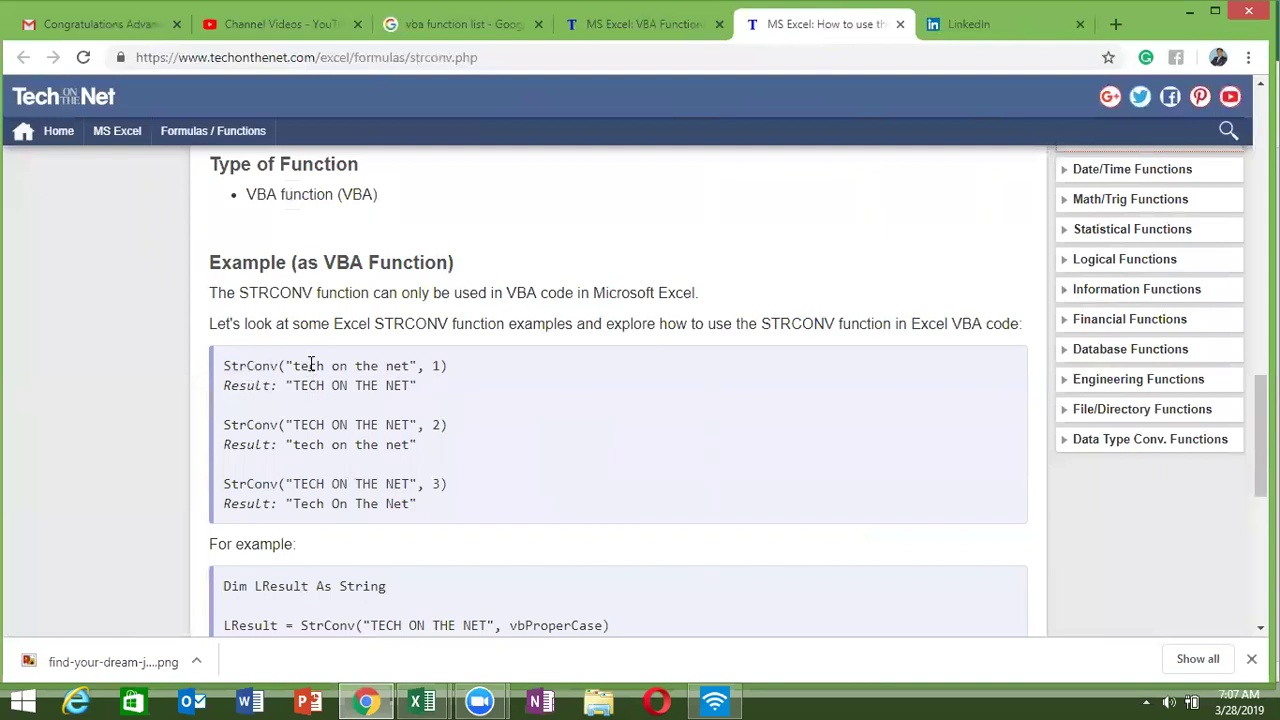
pyautogui.doubleClick(392, 388)
pyautogui.click(434, 424)
pyautogui.doubleClick(400, 446)
pyautogui.click(427, 483)
pyautogui.scroll(-1, 390, 503)
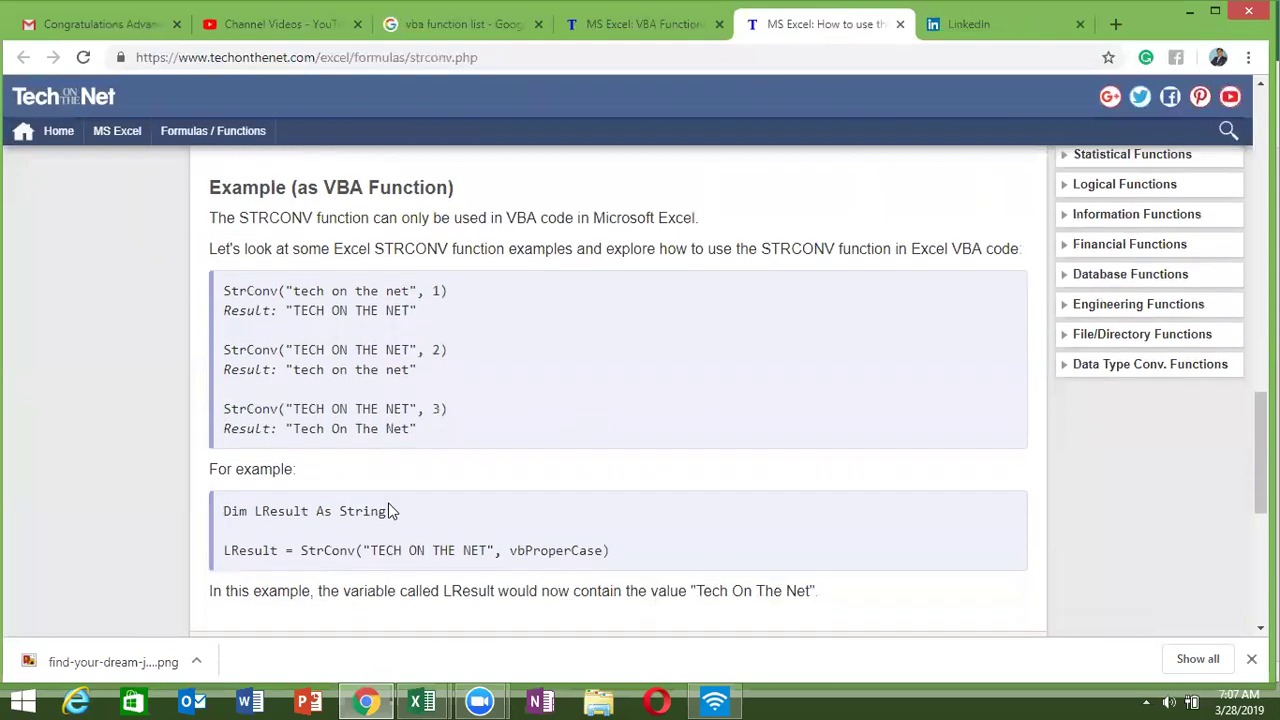
pyautogui.scroll(2, 390, 511)
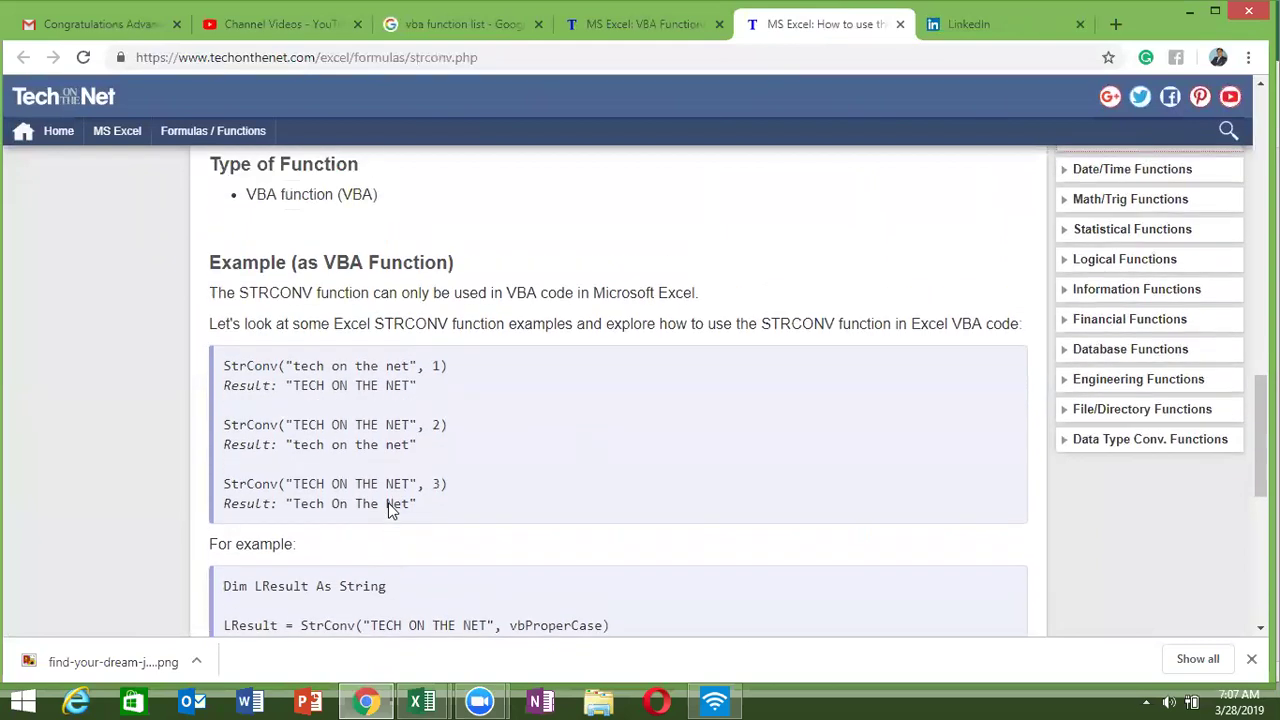
pyautogui.scroll(3, 390, 511)
pyautogui.scroll(3, 392, 511)
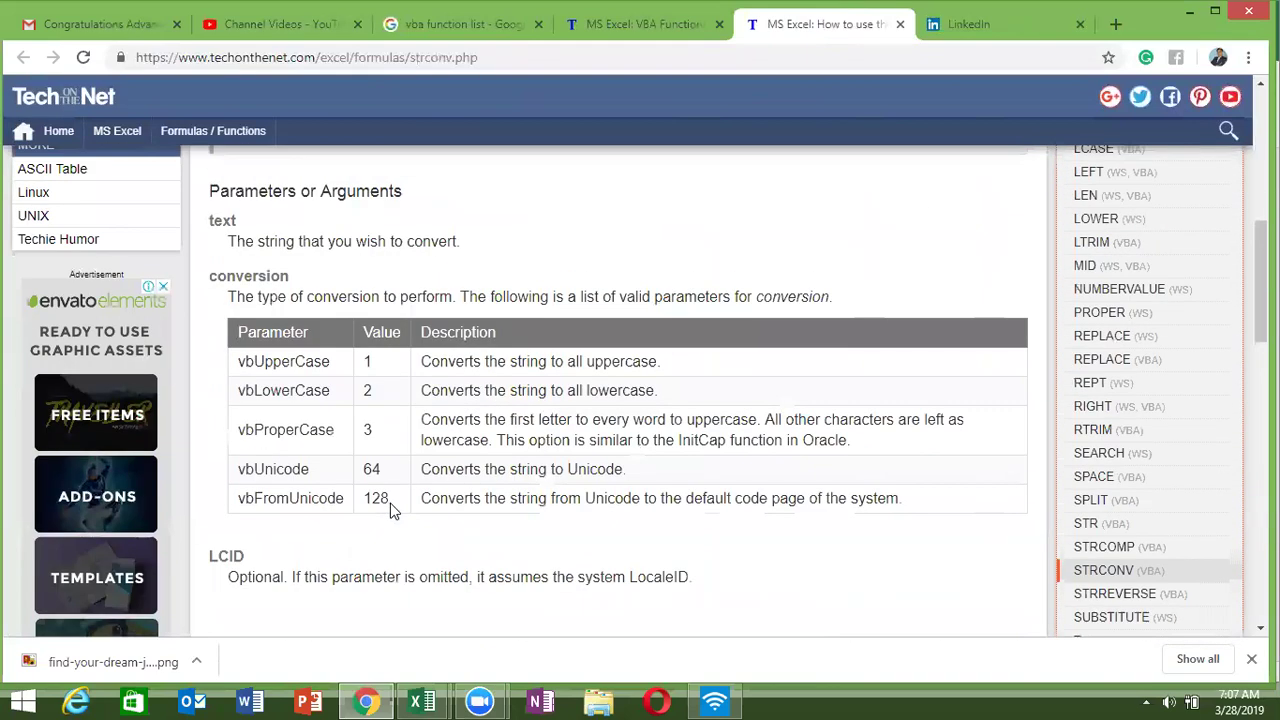
pyautogui.doubleClick(288, 368)
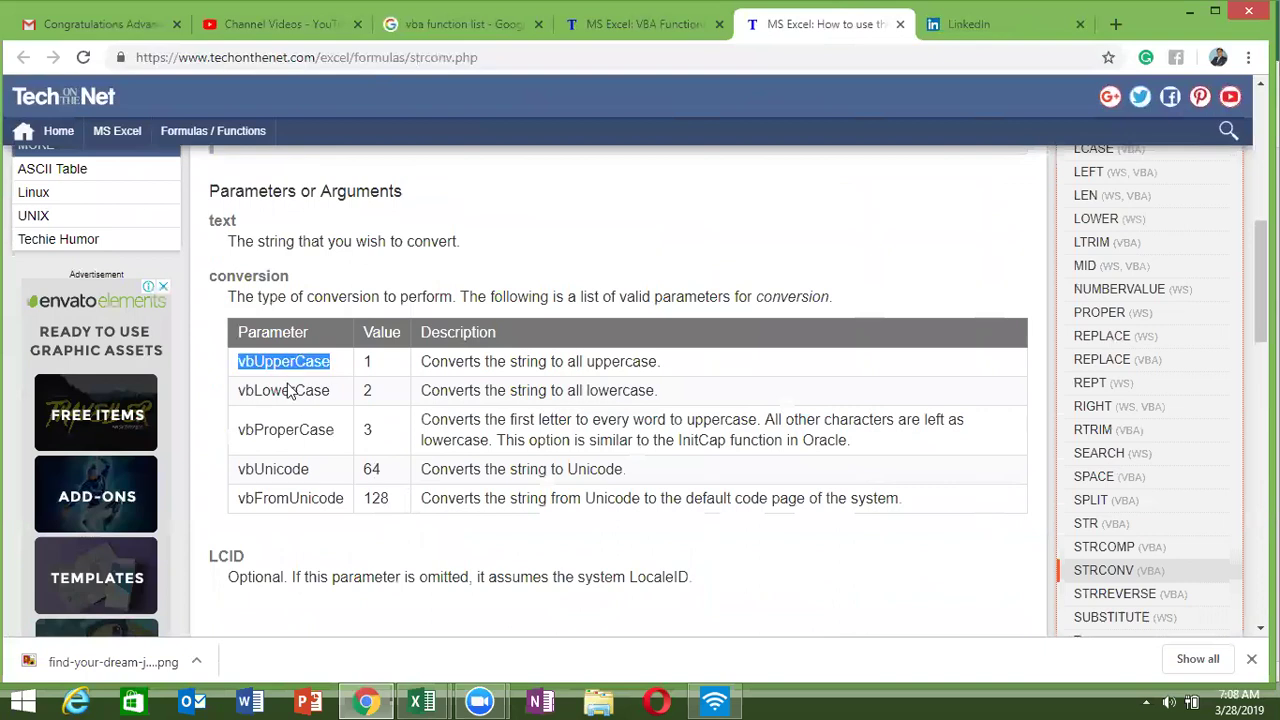
pyautogui.doubleClick(290, 390)
pyautogui.click(290, 428)
pyautogui.doubleClick(290, 428)
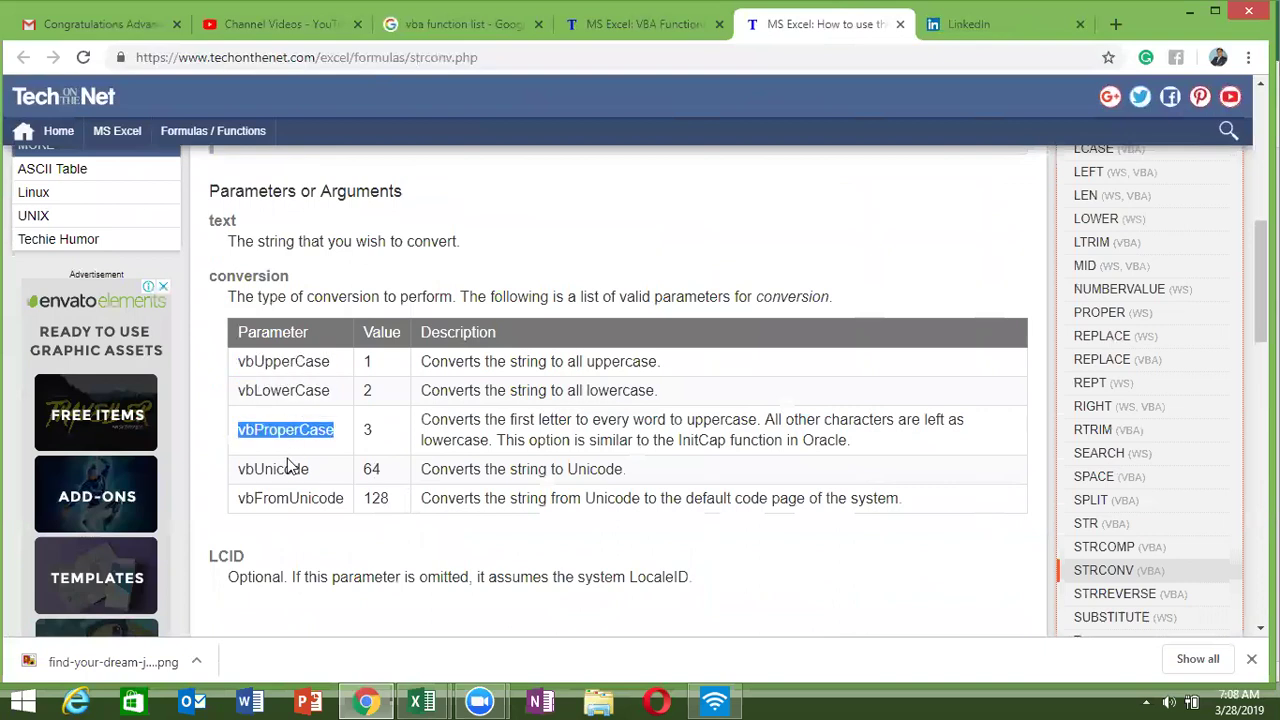
pyautogui.doubleClick(288, 470)
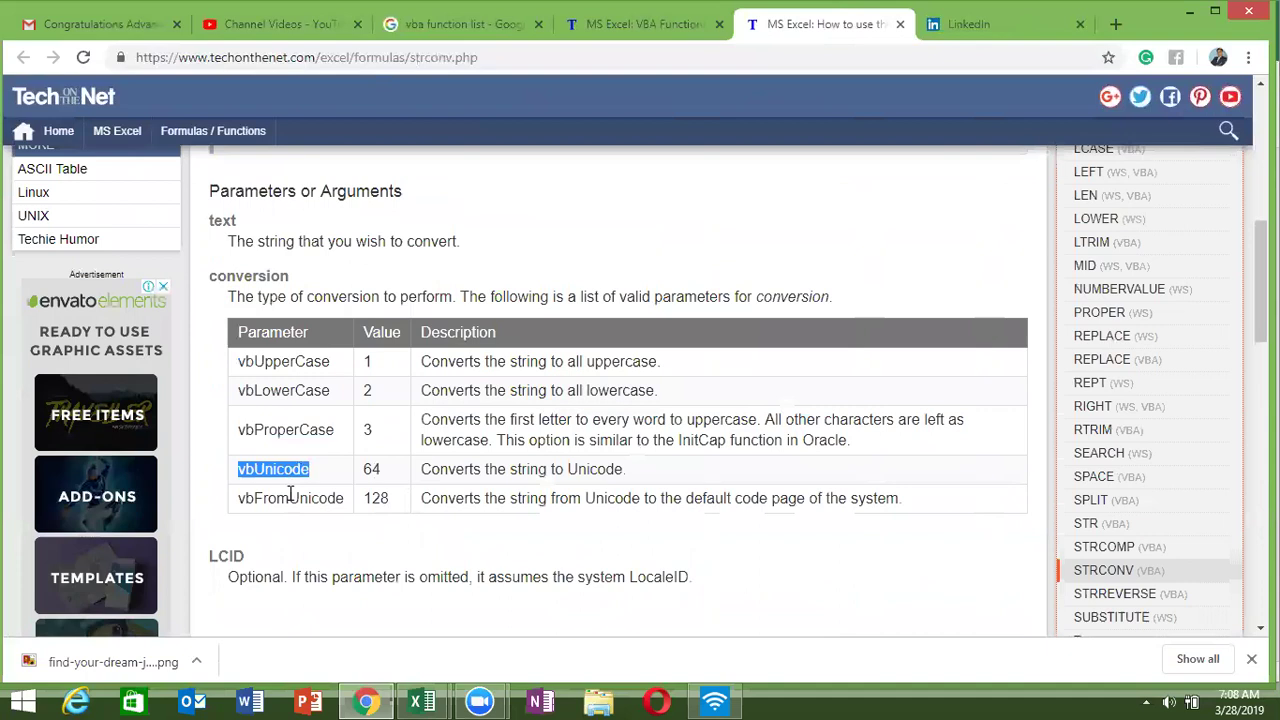
pyautogui.doubleClick(290, 500)
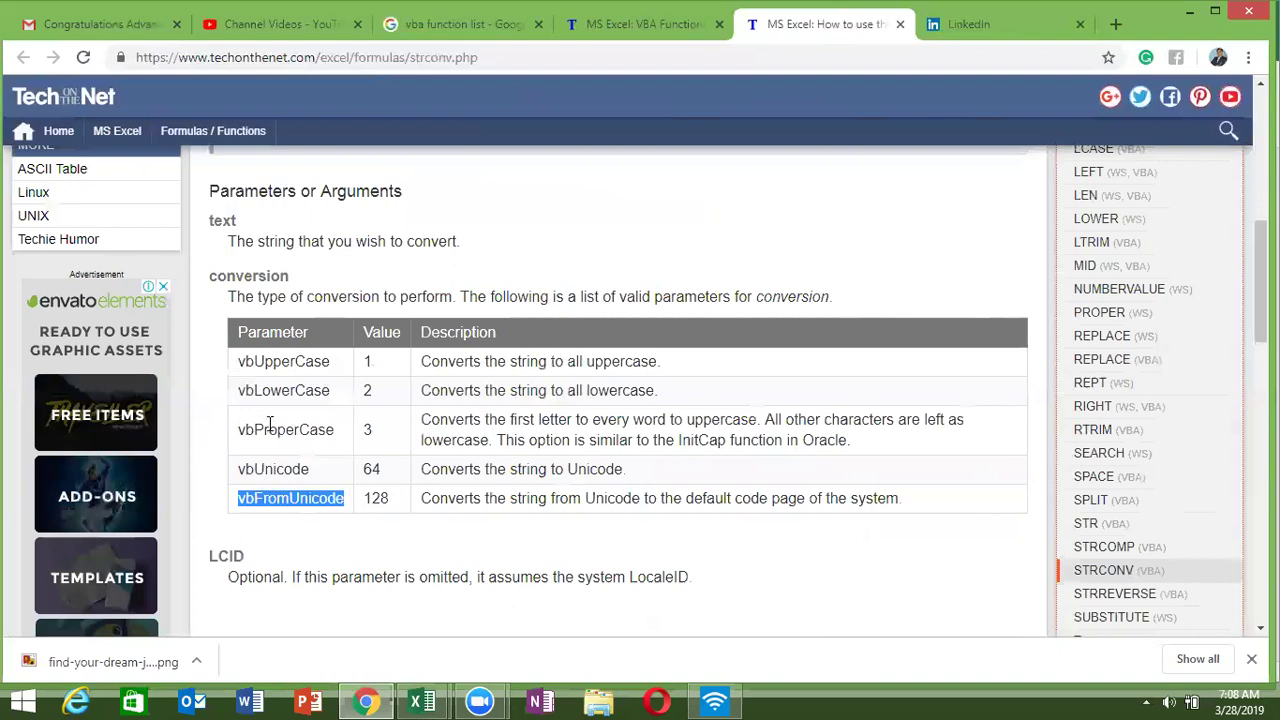
# Step: Close the STRCONV tab and scroll the VBA functions list down to STRREVERSE
pyautogui.click(900, 24)
pyautogui.scroll(-2, 622, 300)
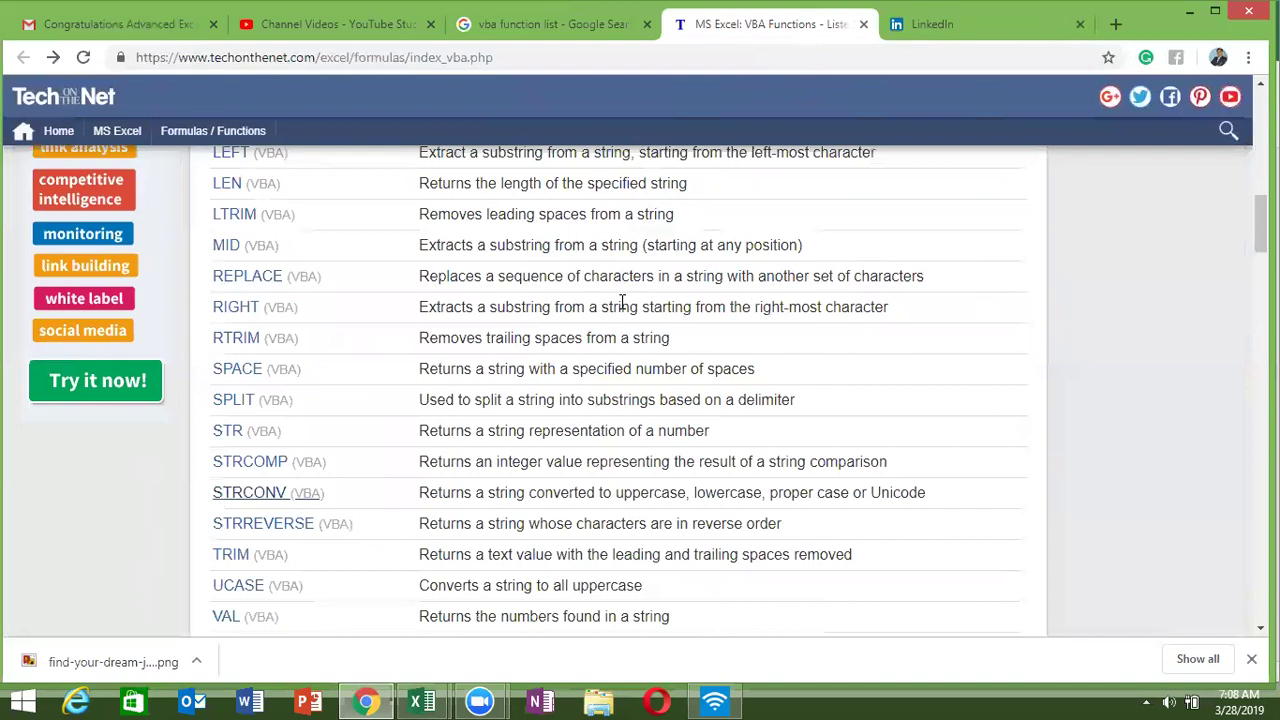
pyautogui.scroll(-1, 622, 304)
pyautogui.scroll(-1, 622, 308)
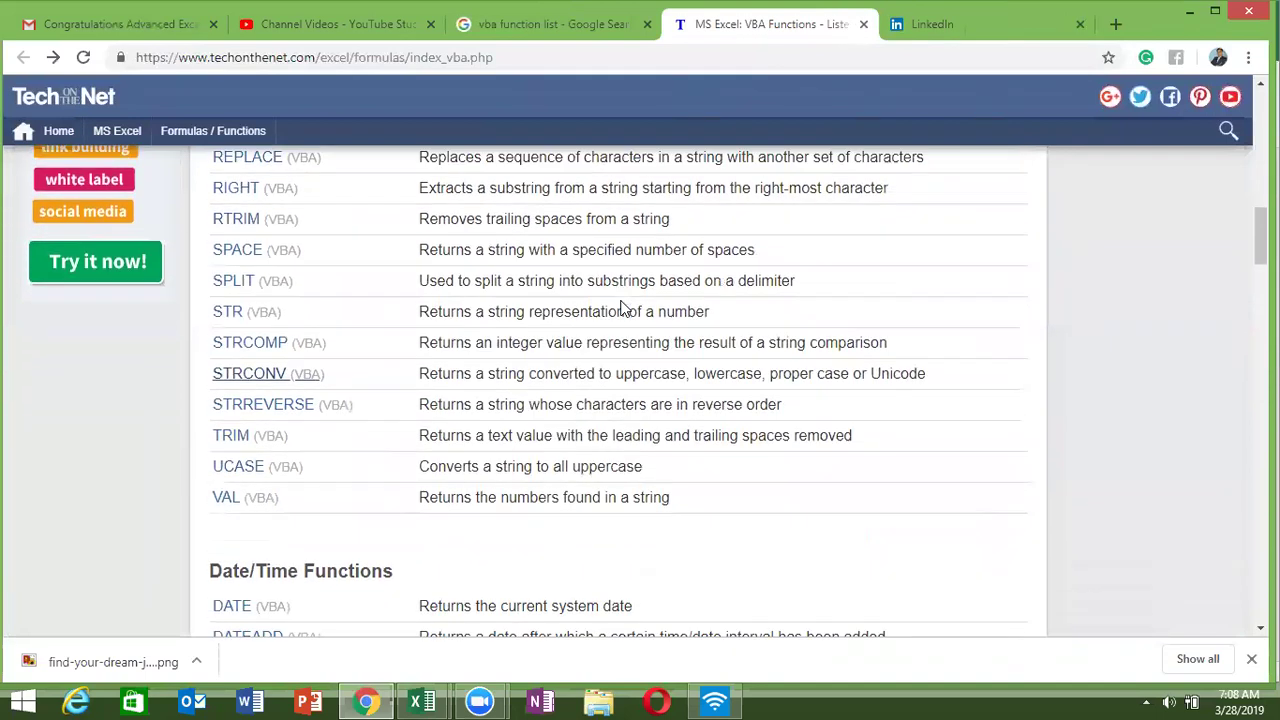
# Step: Open STRREVERSE in a new tab, read through its example code, then close it
pyautogui.rightClick(255, 410)
pyautogui.click(283, 421)
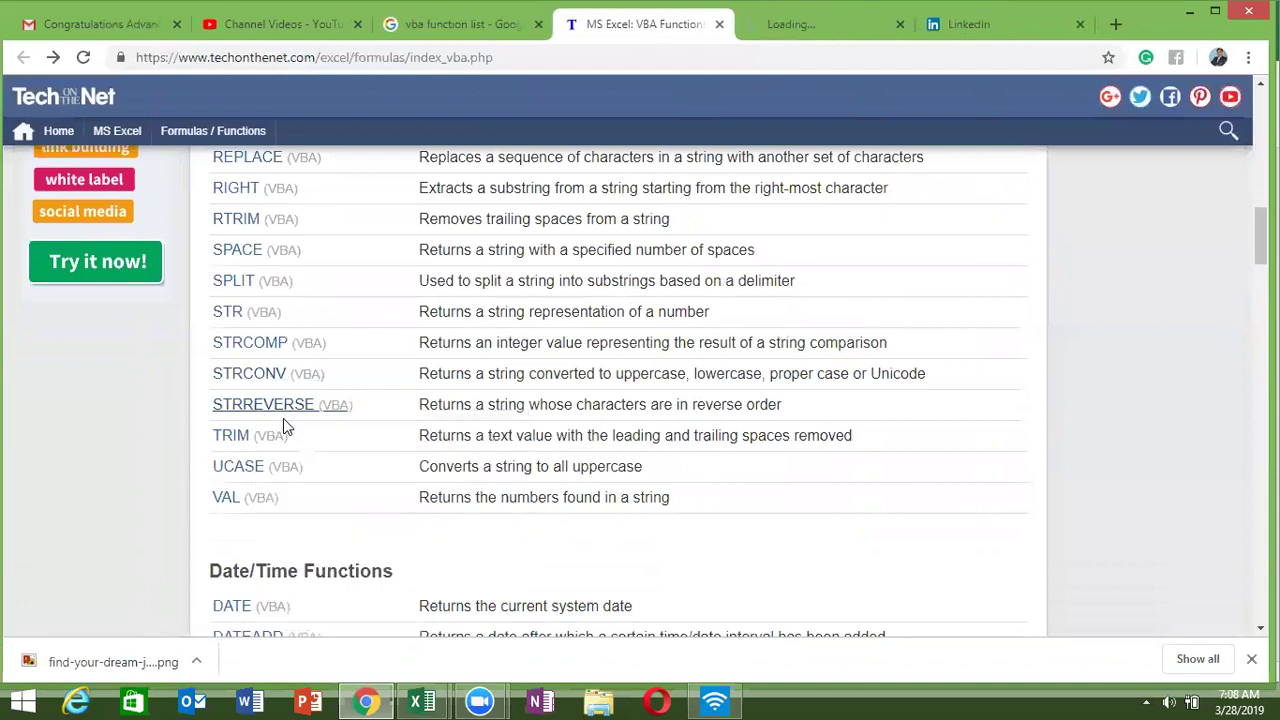
pyautogui.click(771, 25)
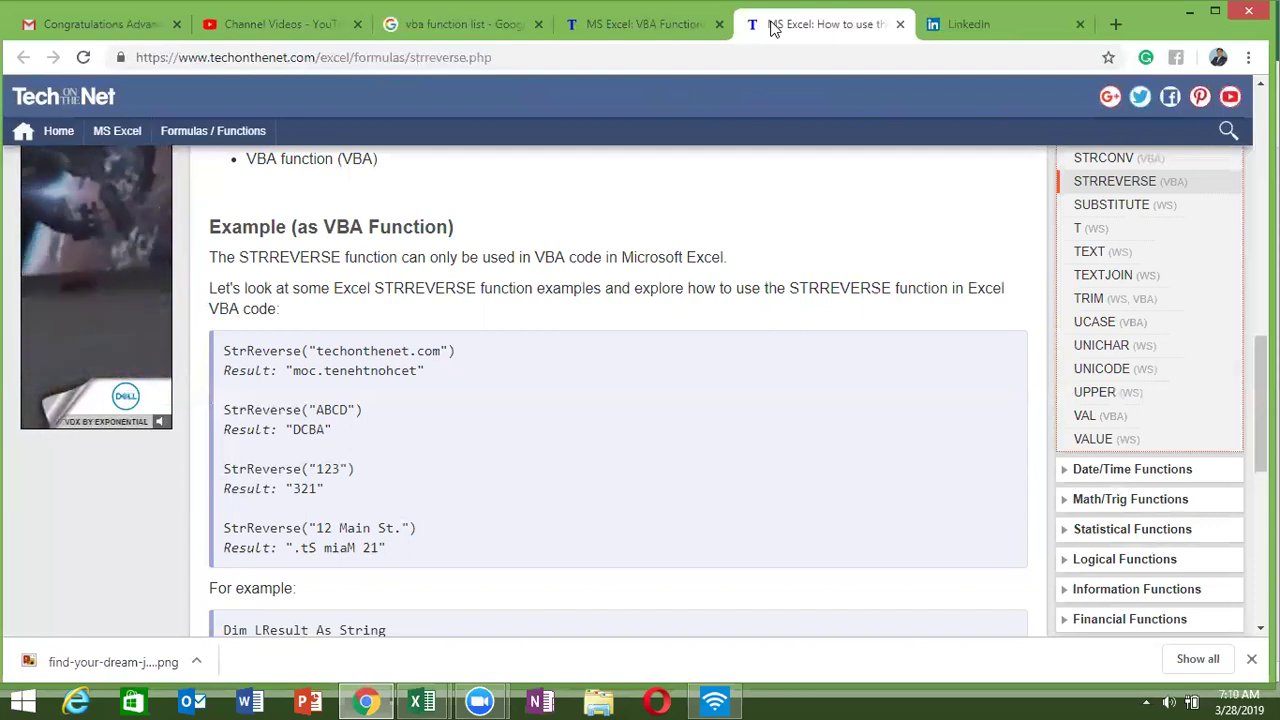
pyautogui.press('Down')
pyautogui.press('Down')
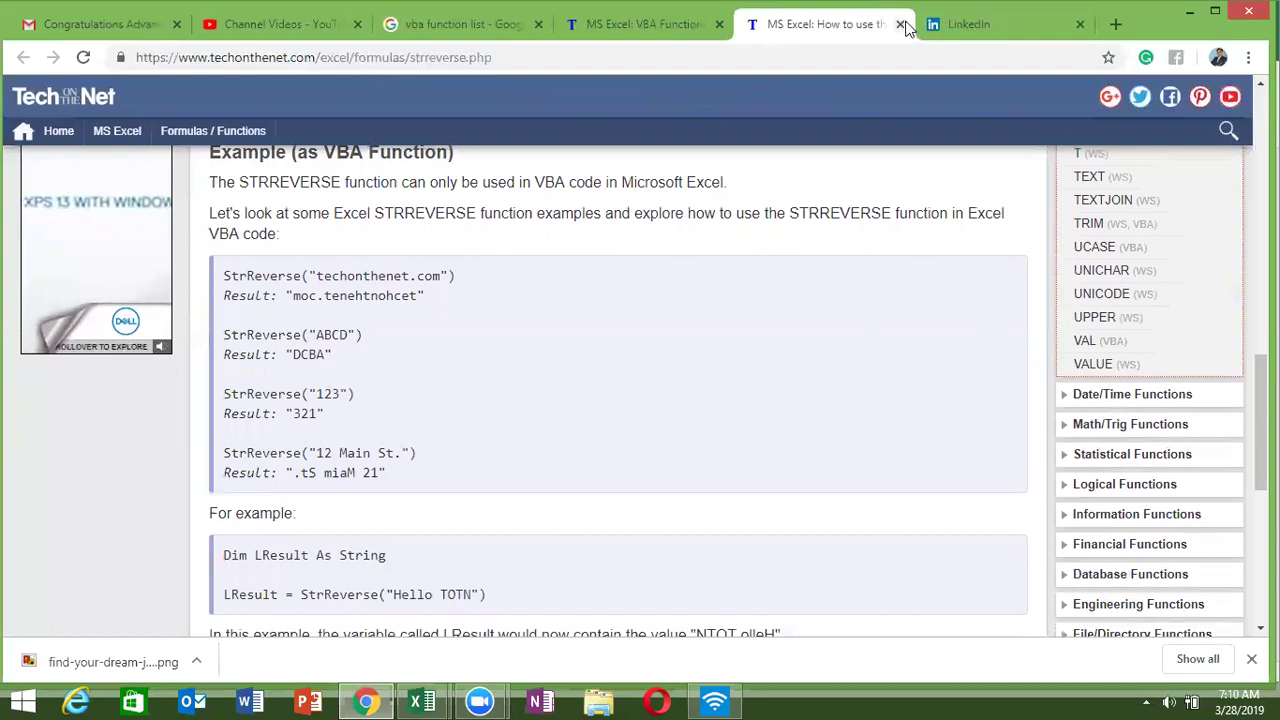
pyautogui.click(900, 24)
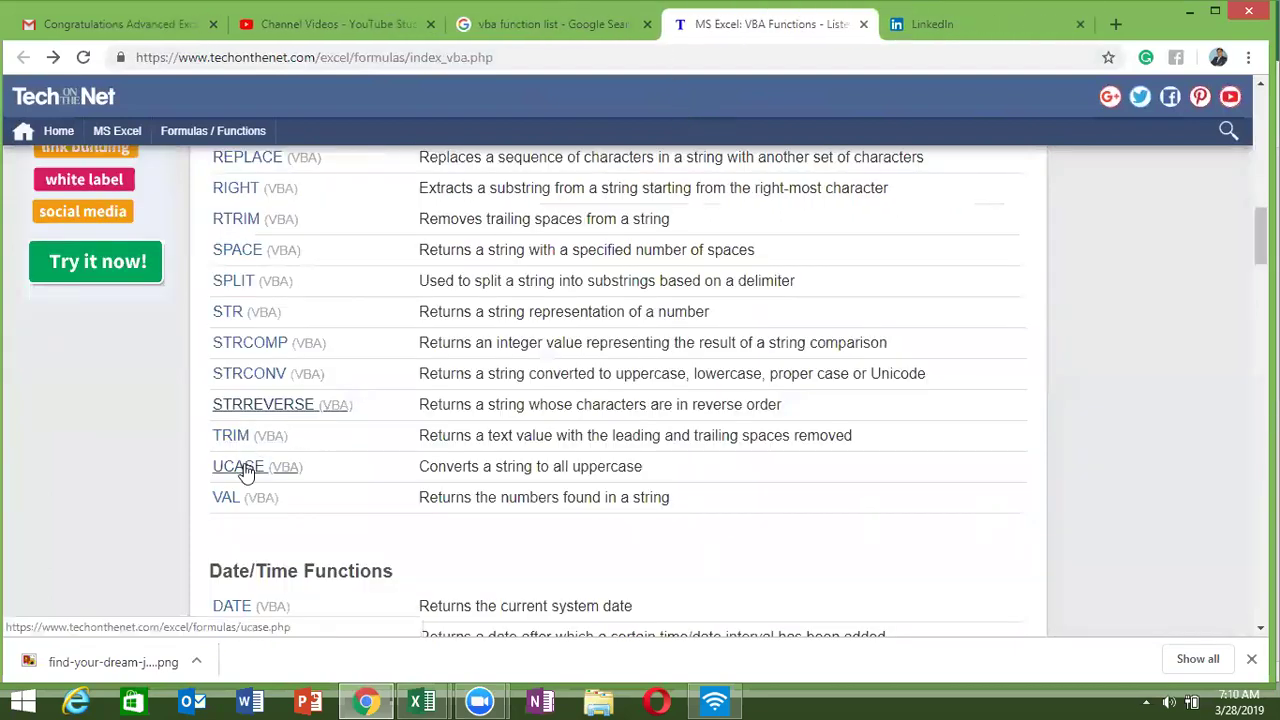
# Step: Open the VAL page in a new tab and page down through its syntax and returns sections
pyautogui.rightClick(232, 500)
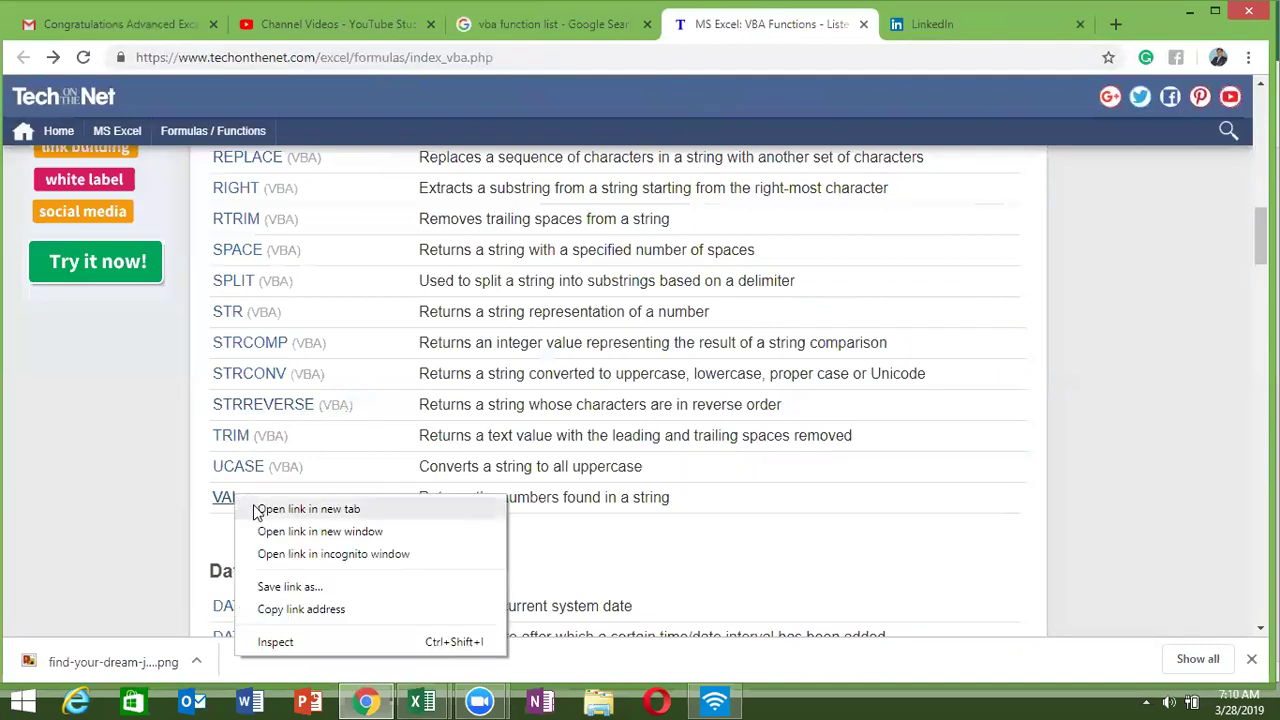
pyautogui.click(256, 507)
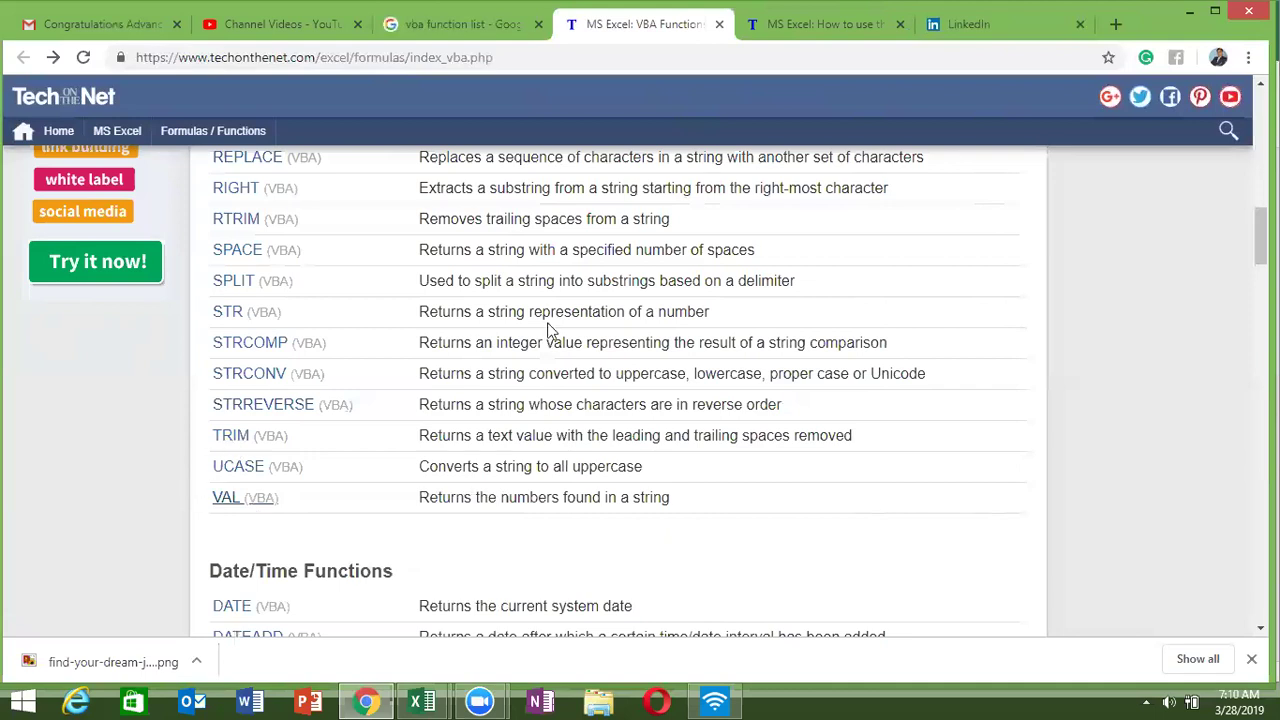
pyautogui.click(798, 24)
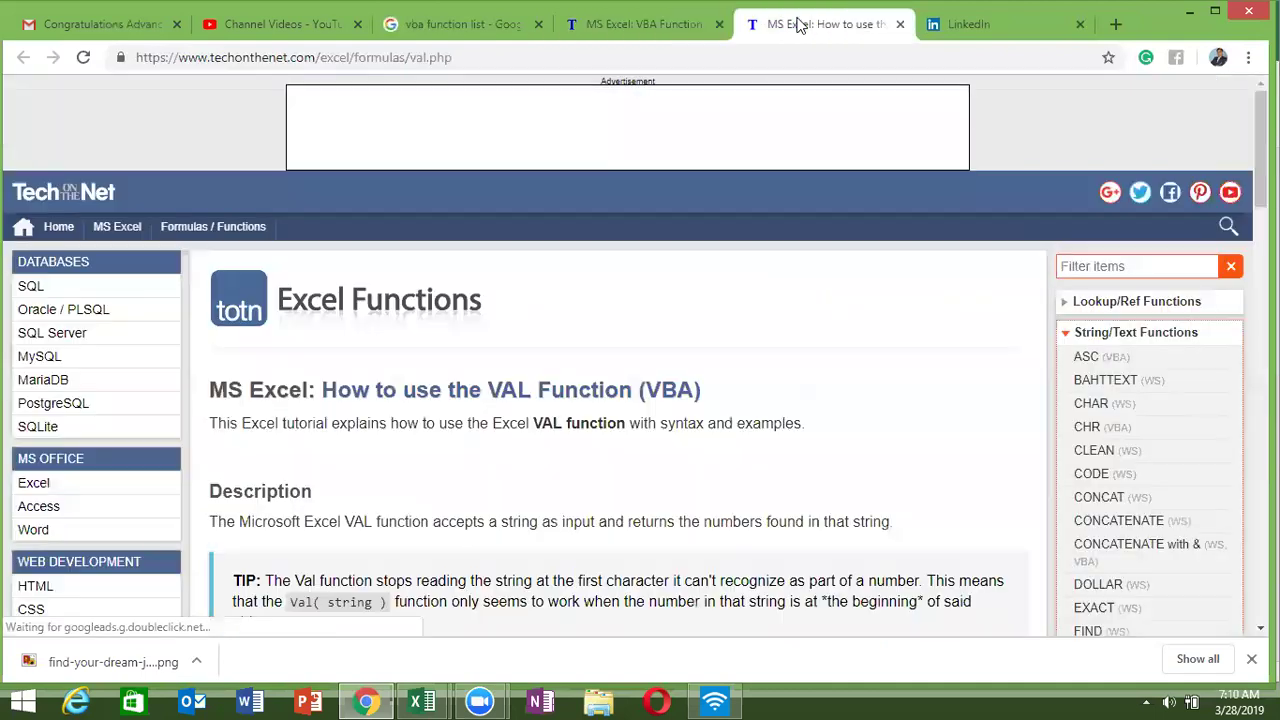
pyautogui.press('pagedown')
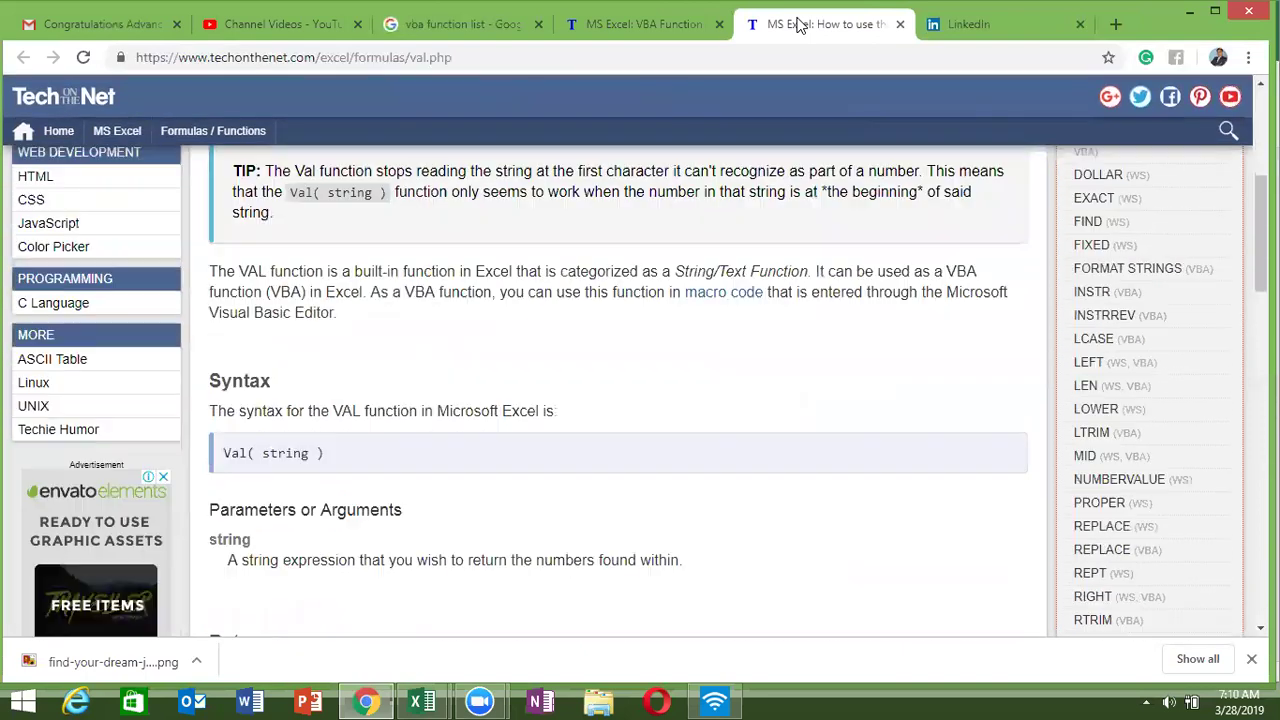
pyautogui.press('pagedown')
pyautogui.press('pagedown')
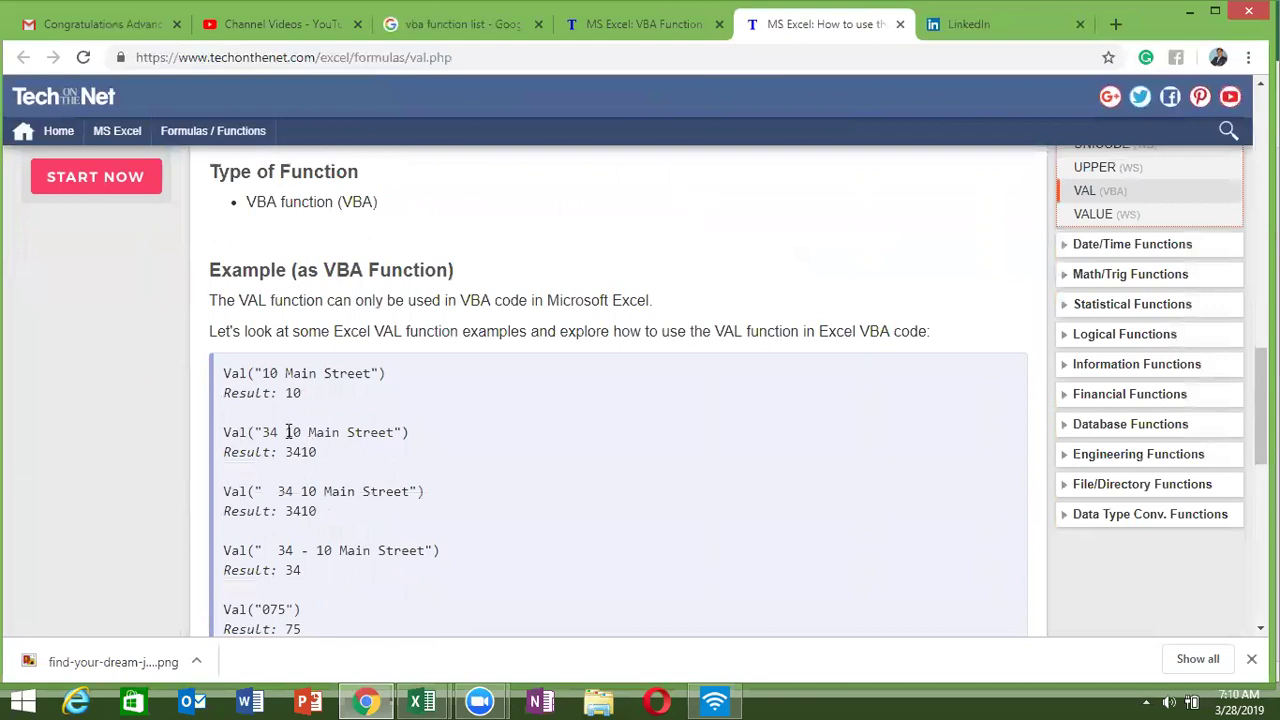
# Step: Highlight parts of the VAL examples, such as the 34 10 digits and 075, then return to the VBA Functions list
pyautogui.moveTo(308, 432); pyautogui.dragTo(264, 428)
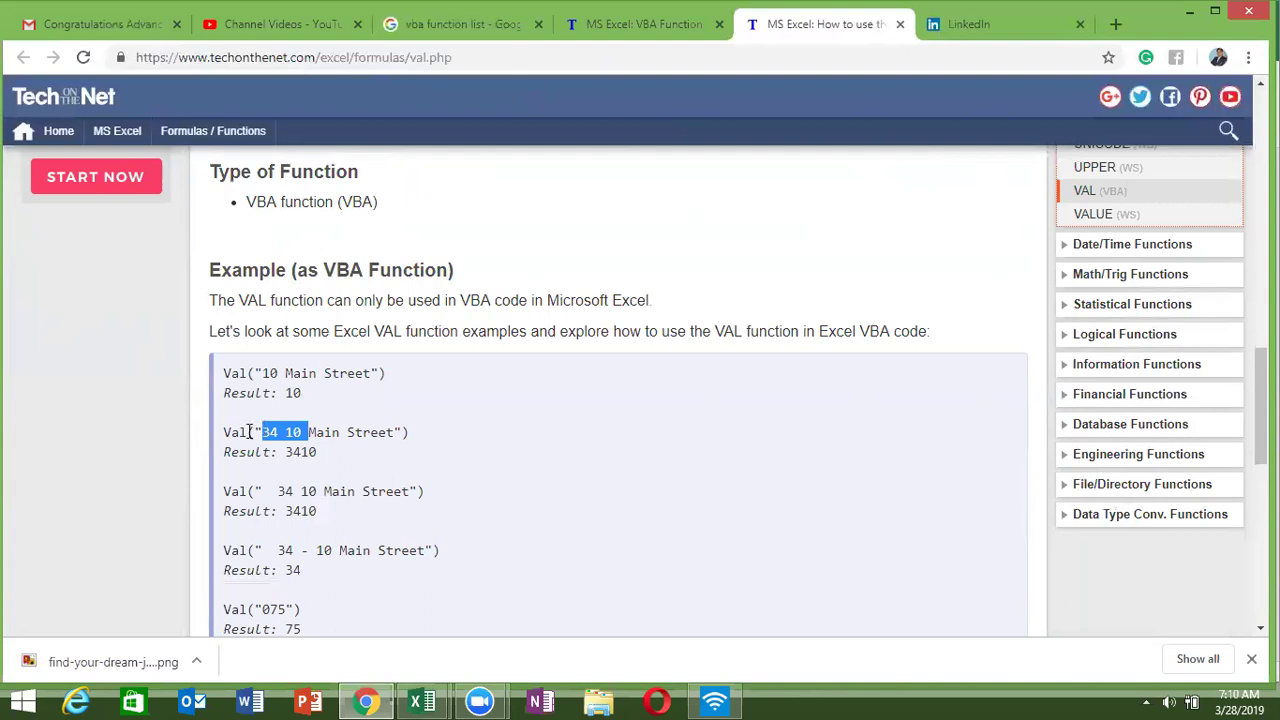
pyautogui.doubleClick(287, 608)
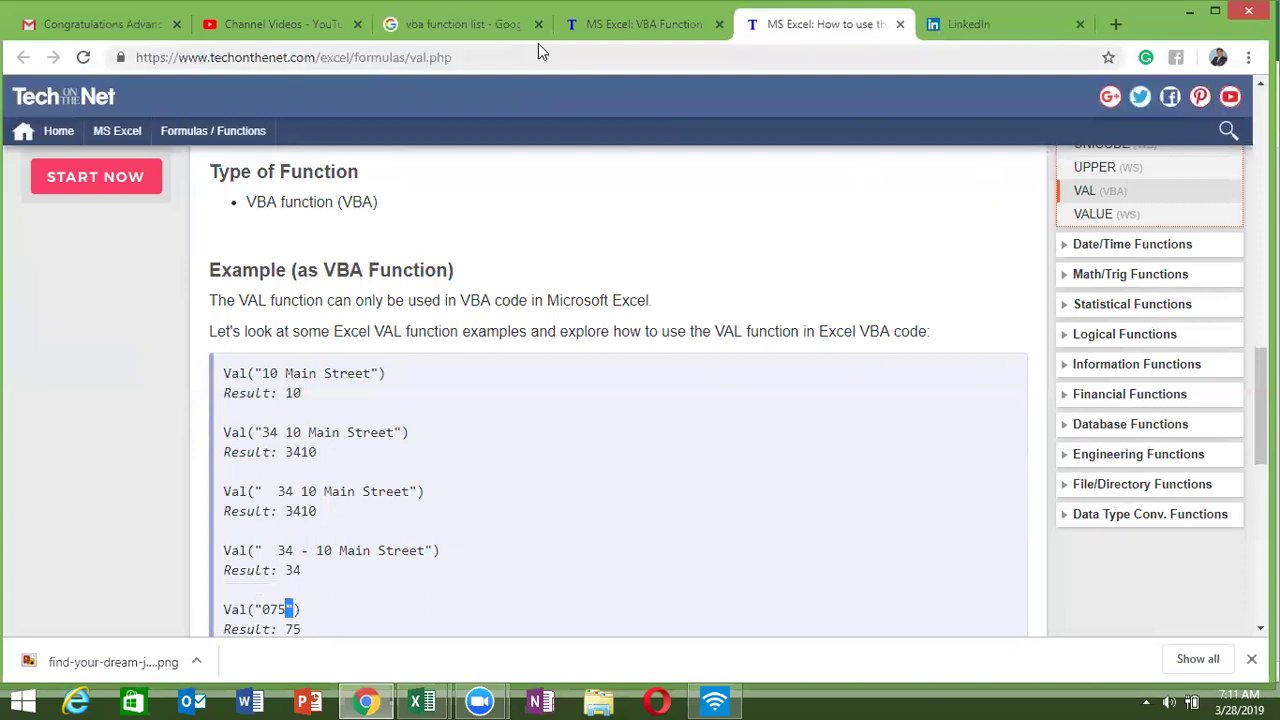
pyautogui.click(607, 26)
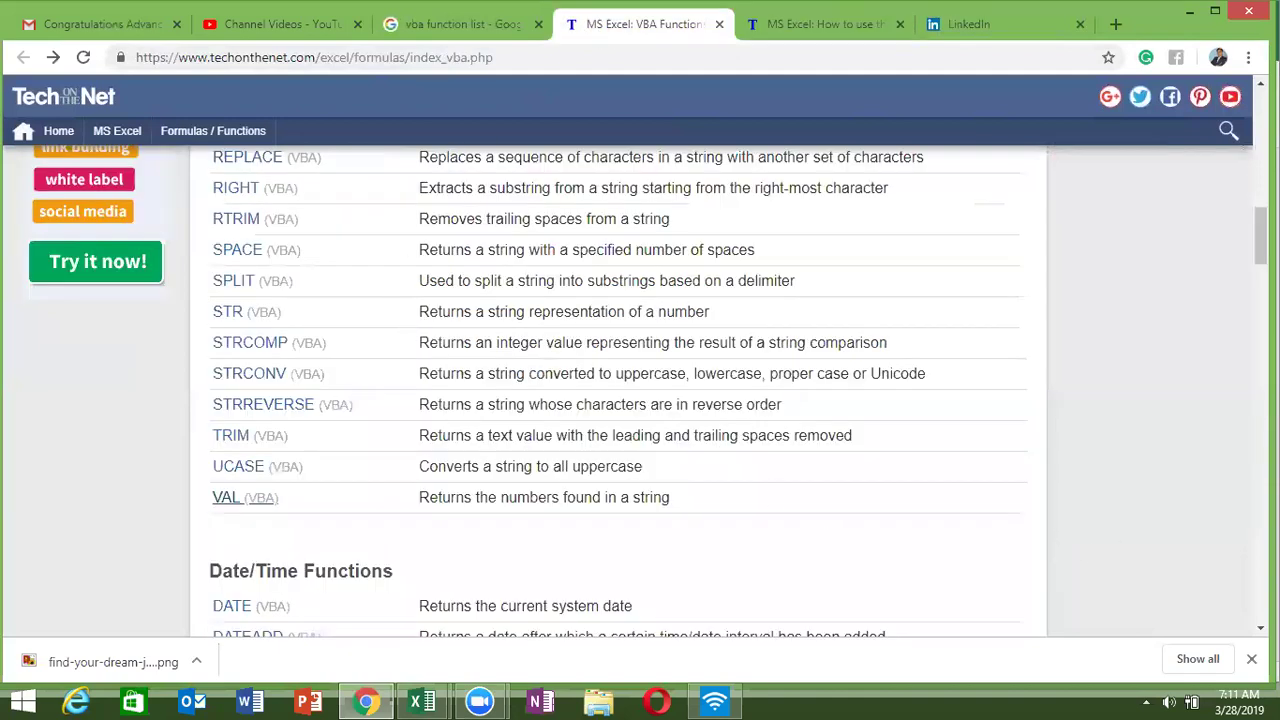
# Step: Scroll the VBA functions list past VAL, then minimise Chrome to show the desktop with Windows+D
pyautogui.moveTo(1261, 235)
pyautogui.mouseDown()
pyautogui.moveTo(1261, 196)
pyautogui.moveTo(1261, 296)
pyautogui.moveTo(1261, 266)
pyautogui.mouseUp()
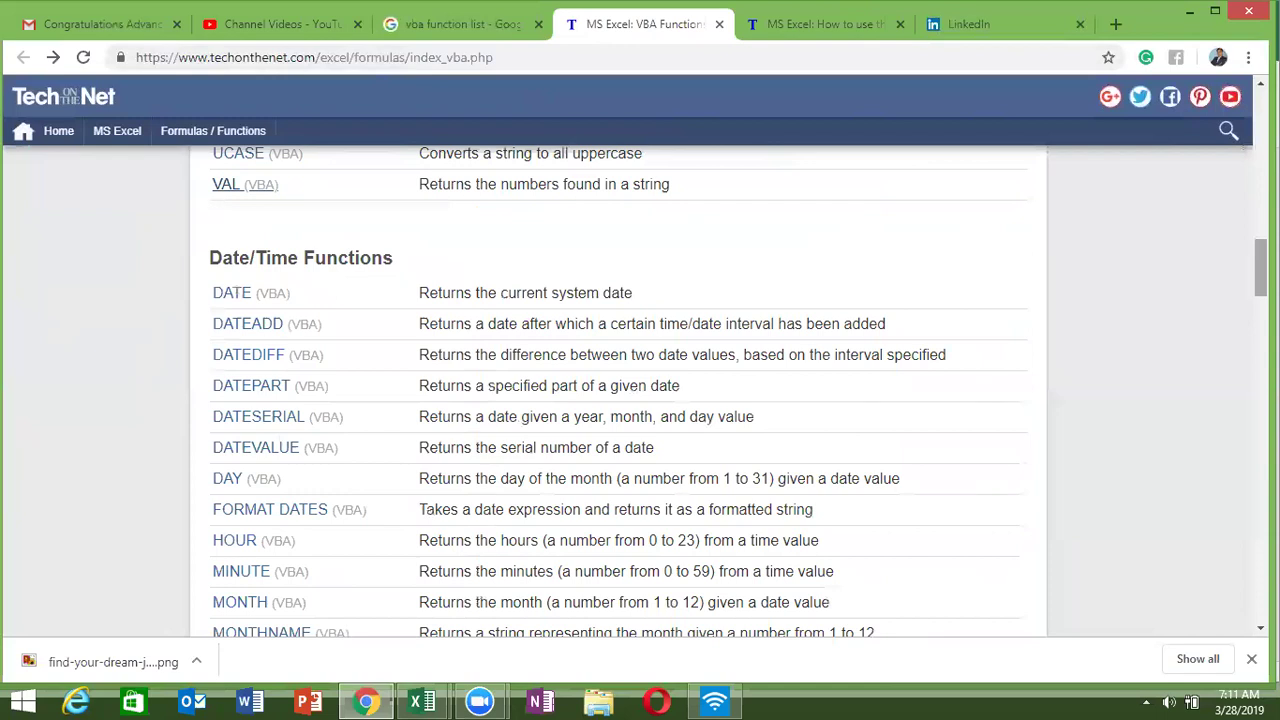
pyautogui.press('super+d')
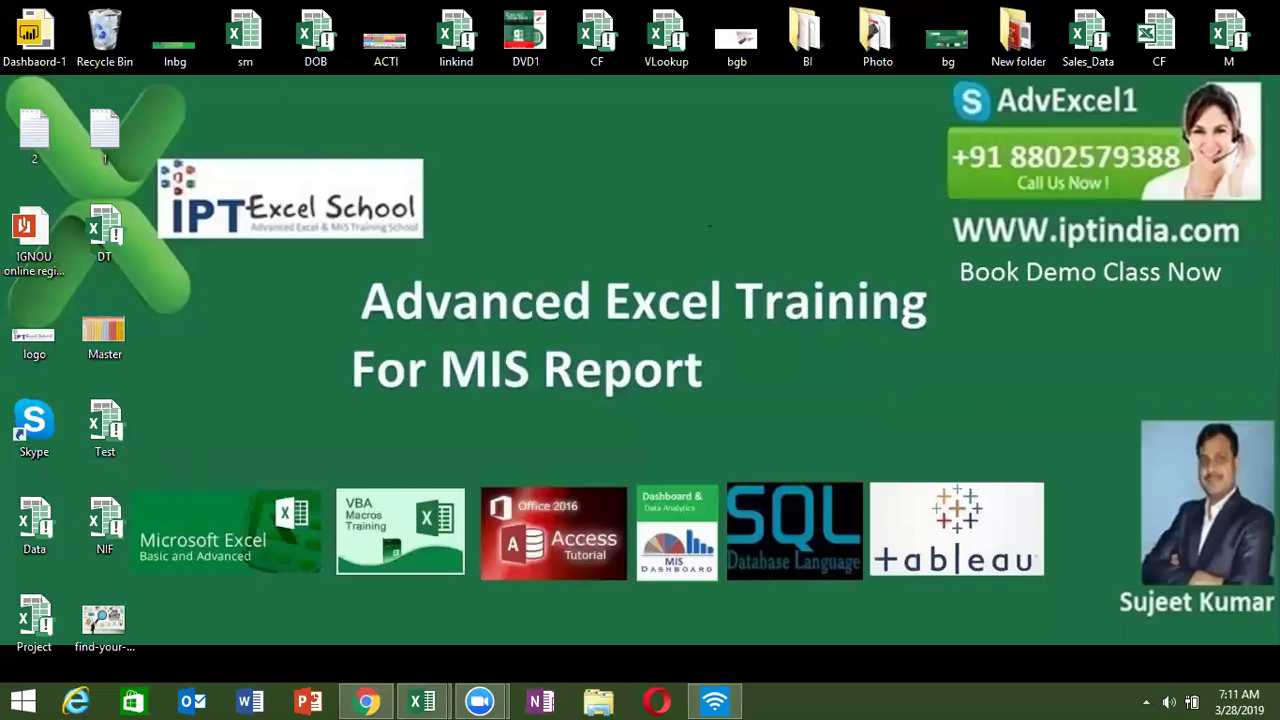